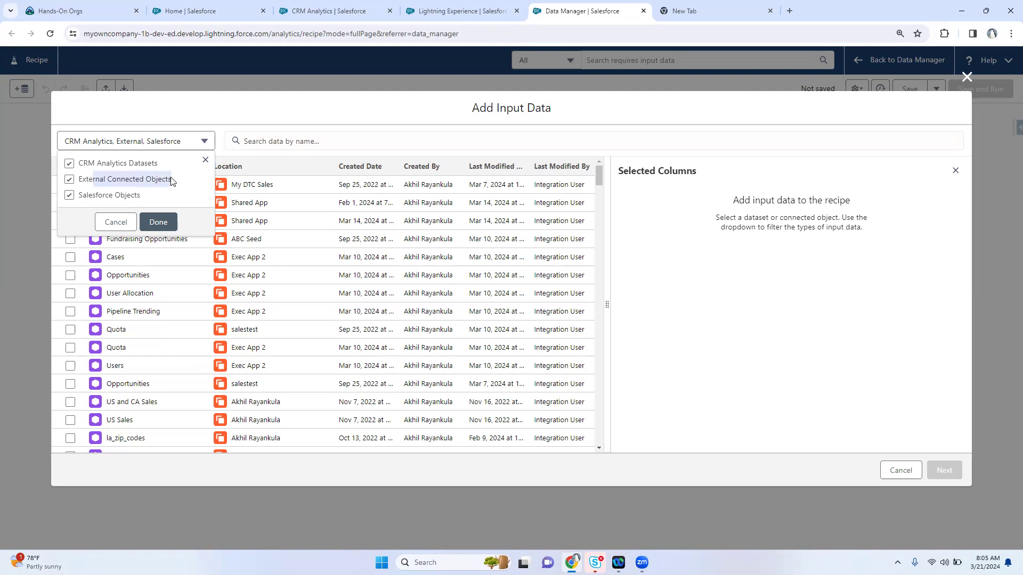
drag(94, 181, 165, 182)
drag(92, 196, 147, 197)
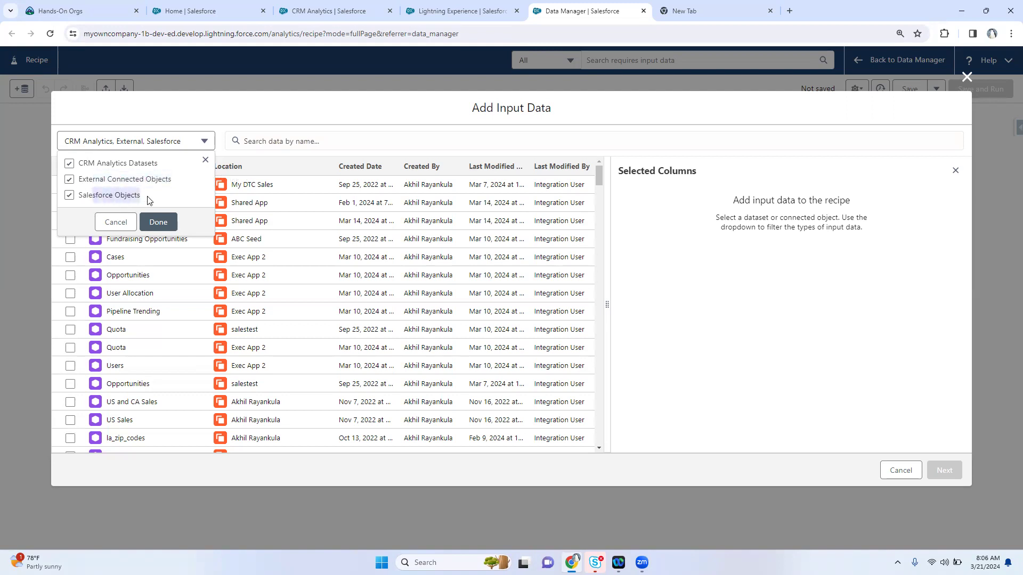
drag(87, 162, 162, 164)
drag(94, 197, 141, 198)
drag(89, 179, 171, 181)
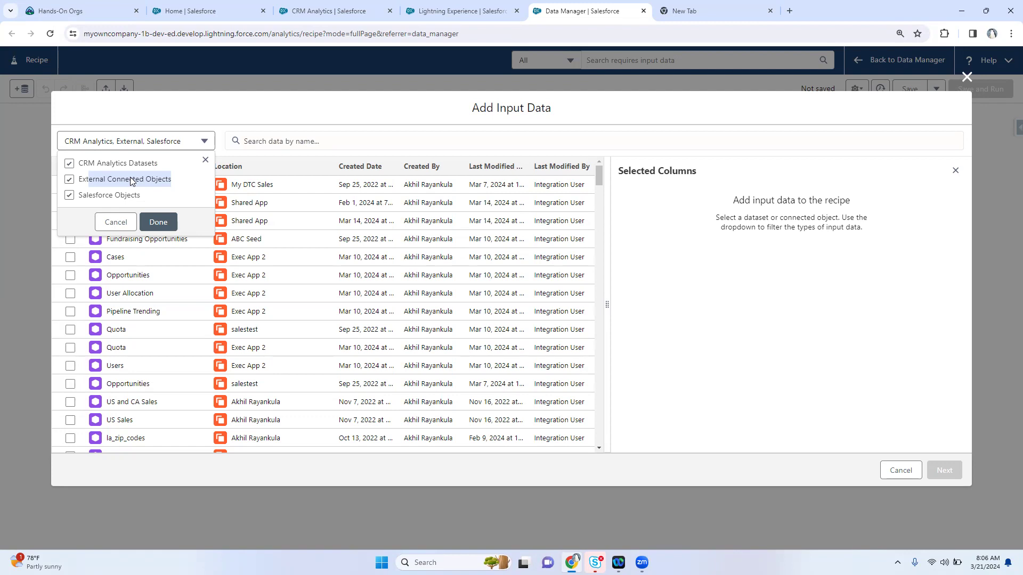
Step: Filter the recipe's input data list to show External Connected Objects only
click(69, 163)
click(69, 195)
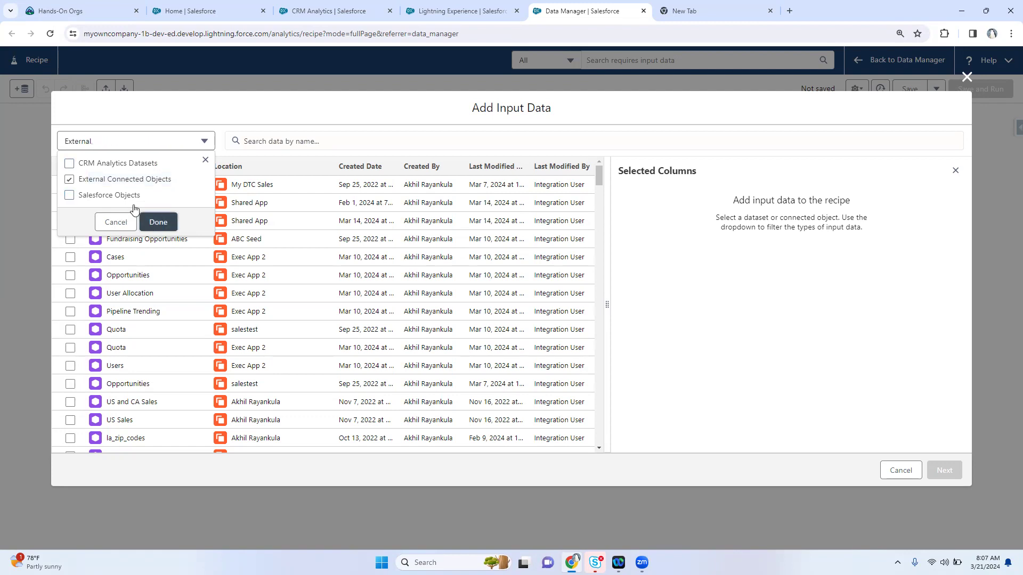
click(159, 222)
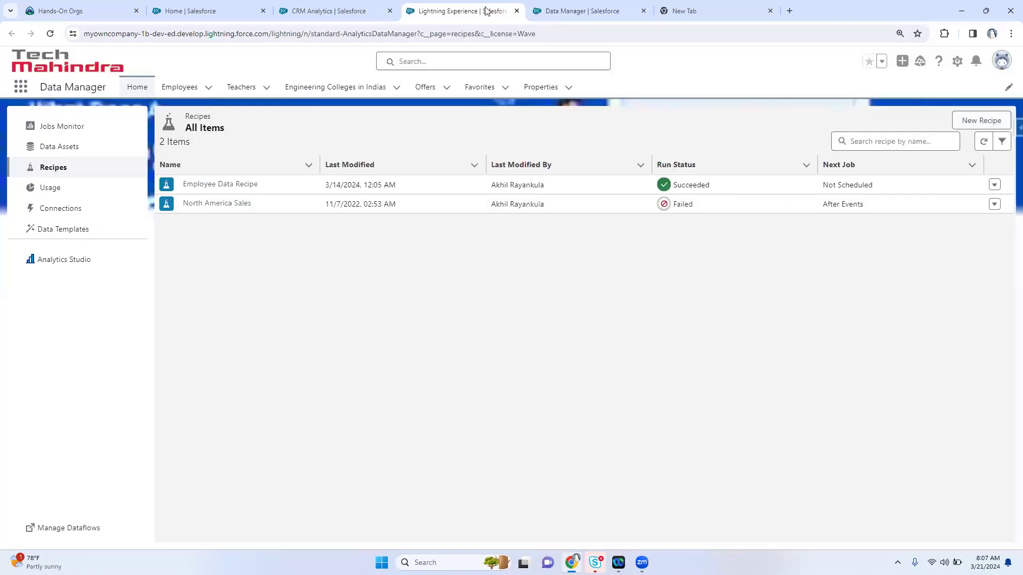
Step: Open the connector selection for a new connection from the Data Manager's Connections page
click(502, 8)
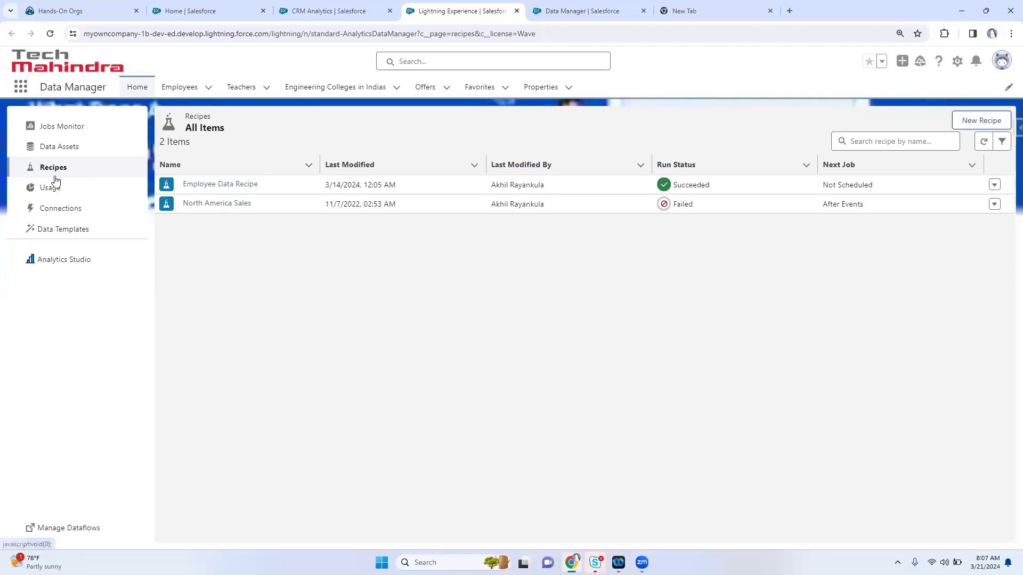
click(81, 212)
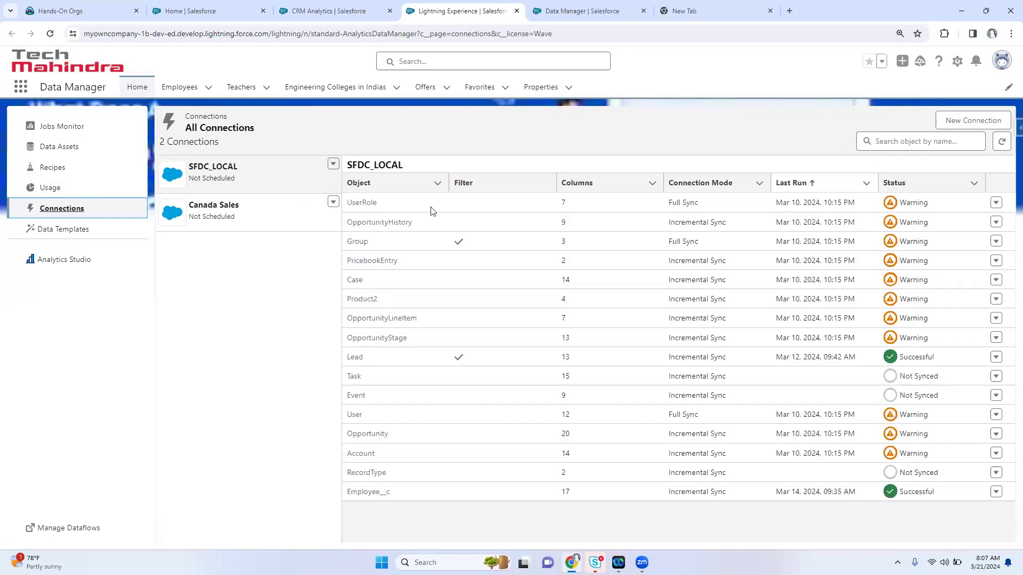
click(978, 126)
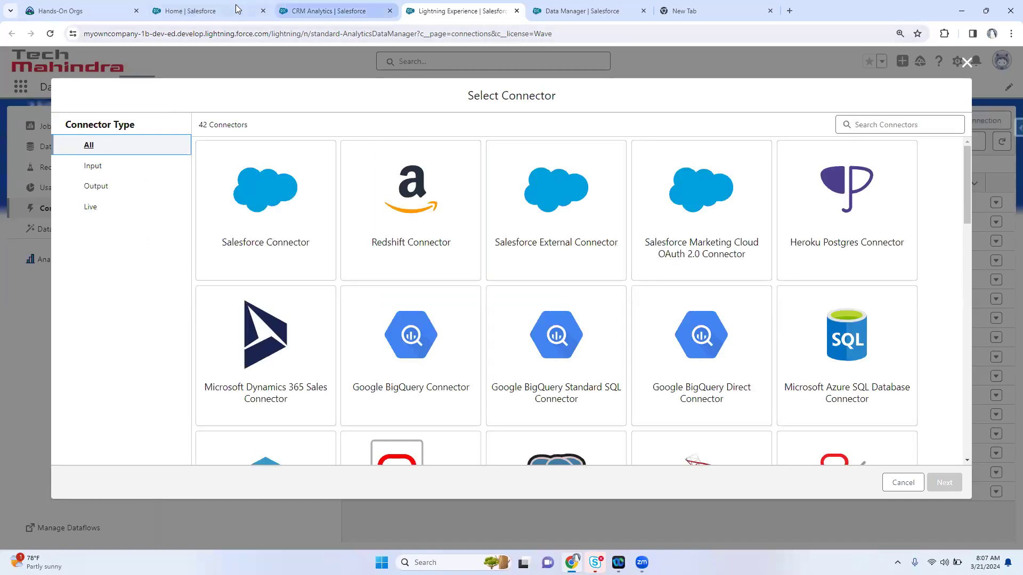
Step: View the org's Object Manager in Setup, and return to the connector selection
click(197, 10)
click(155, 92)
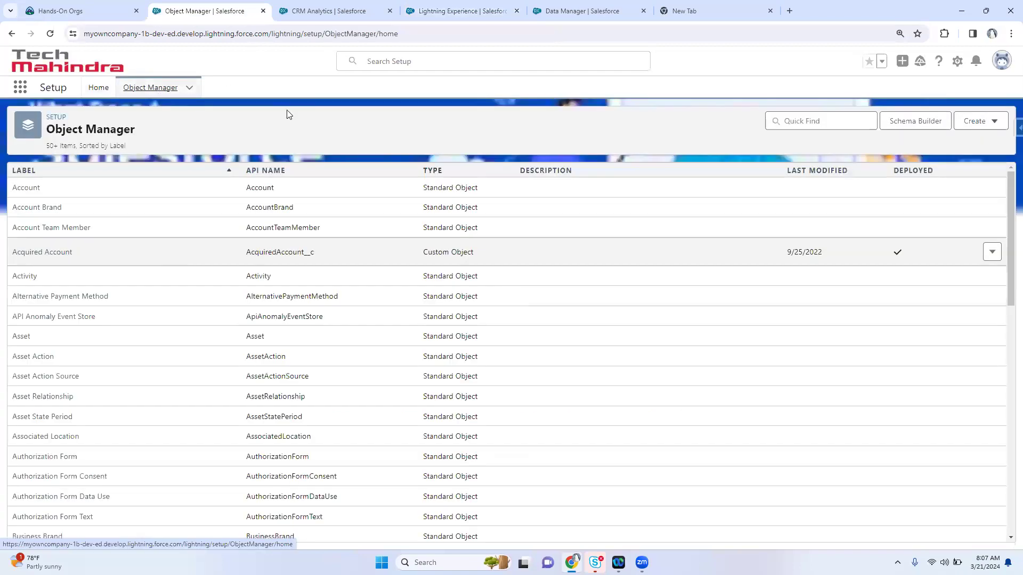
click(427, 5)
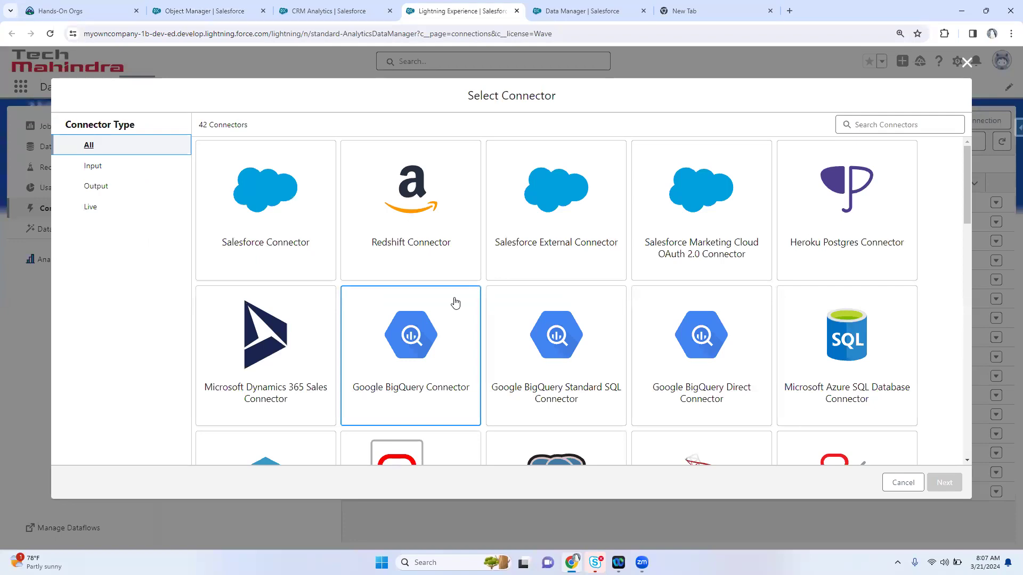
Step: View the connection setup form of the Salesforce Connector and return to the connector list
click(301, 224)
click(943, 483)
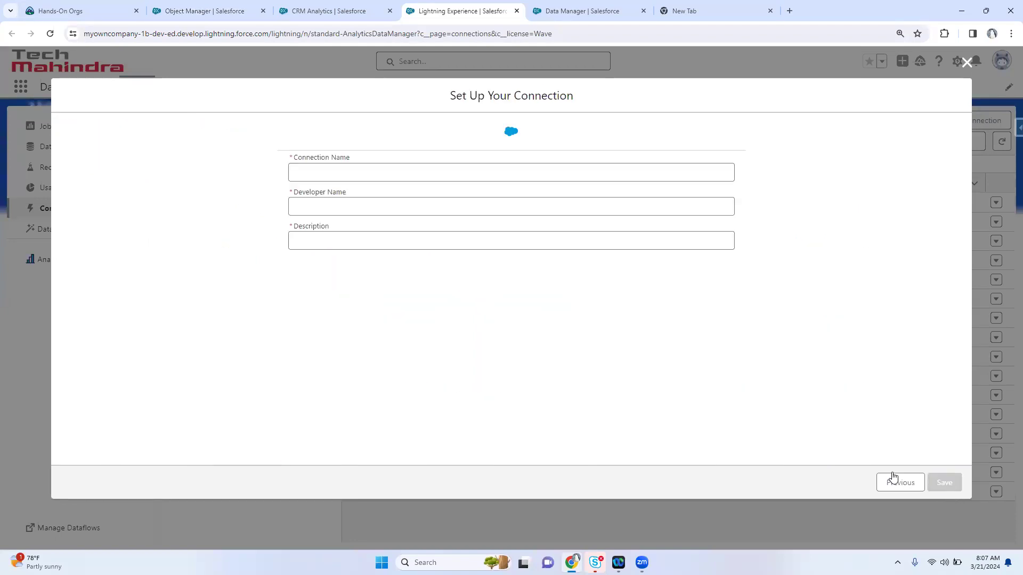
click(901, 482)
Step: View the connection setup form of the Salesforce External Connector and return to the connector list
click(552, 197)
click(942, 482)
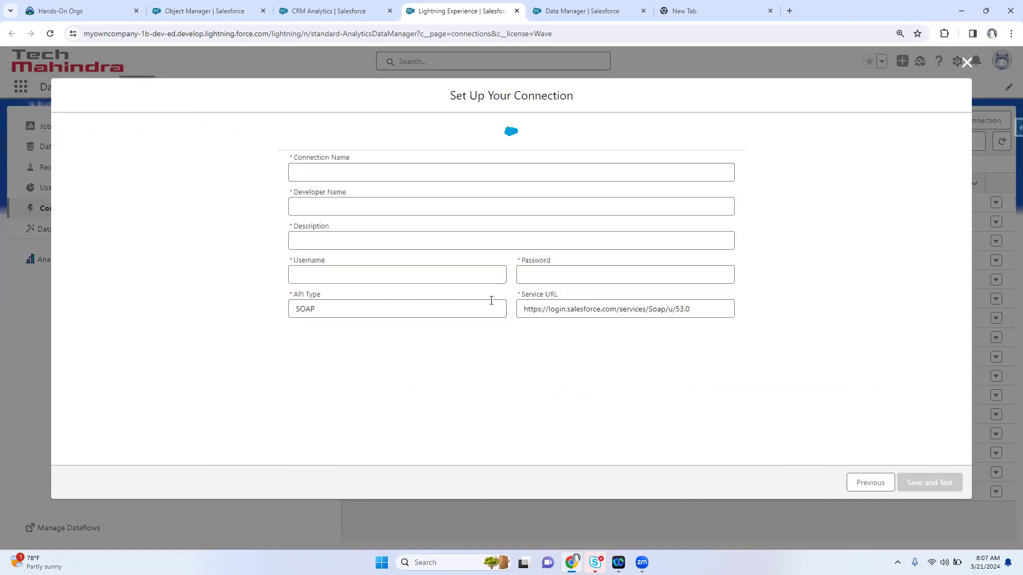
click(873, 483)
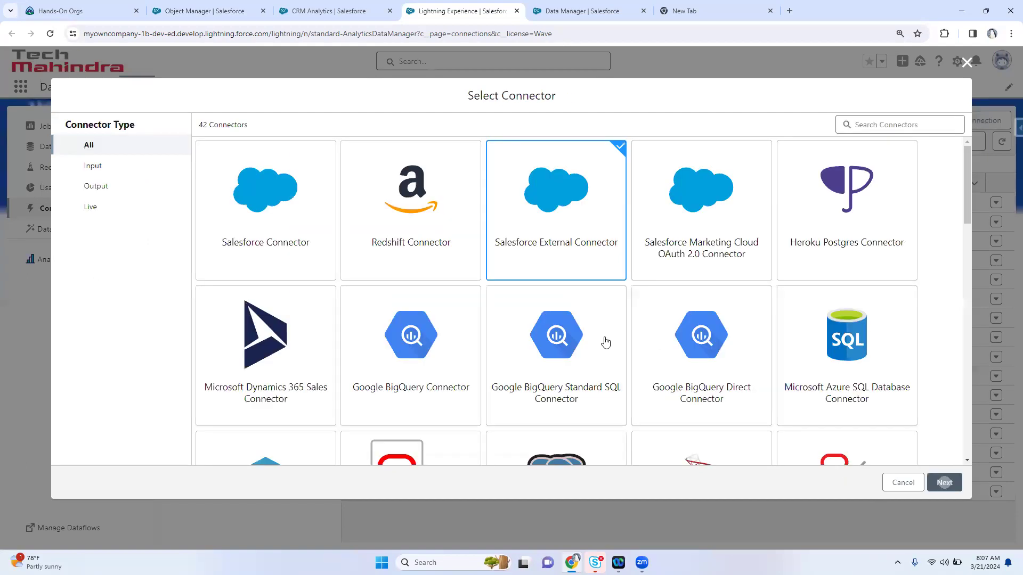
Step: Return to the recipe and check the external objects offered as input data
click(555, 16)
click(112, 141)
click(229, 328)
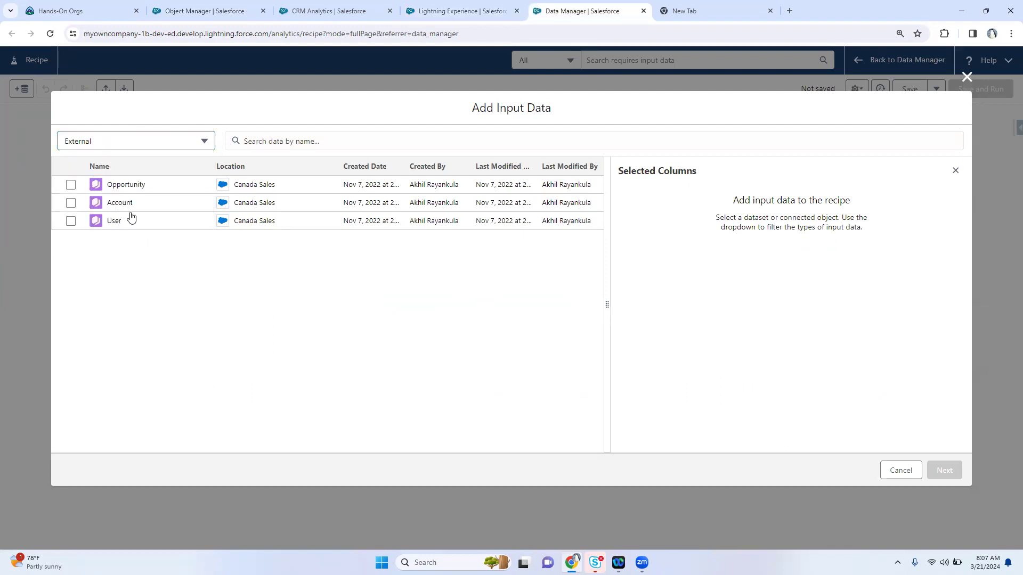
Step: Look through the full list of available connectors and close the connector selection without creating a connection
click(445, 10)
scroll(765, 287, down, 12)
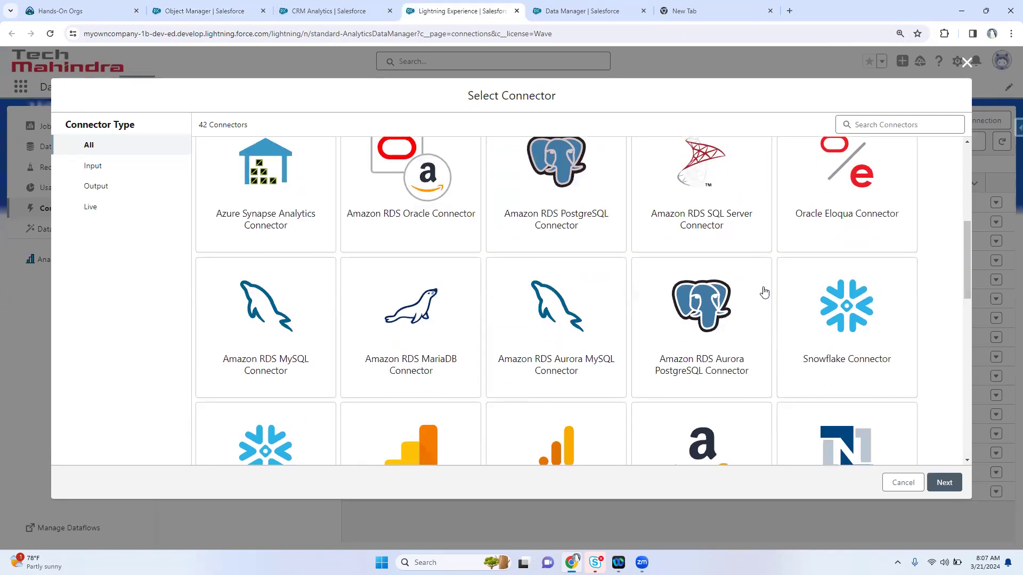
scroll(763, 292, down, 3)
scroll(763, 292, up, 3)
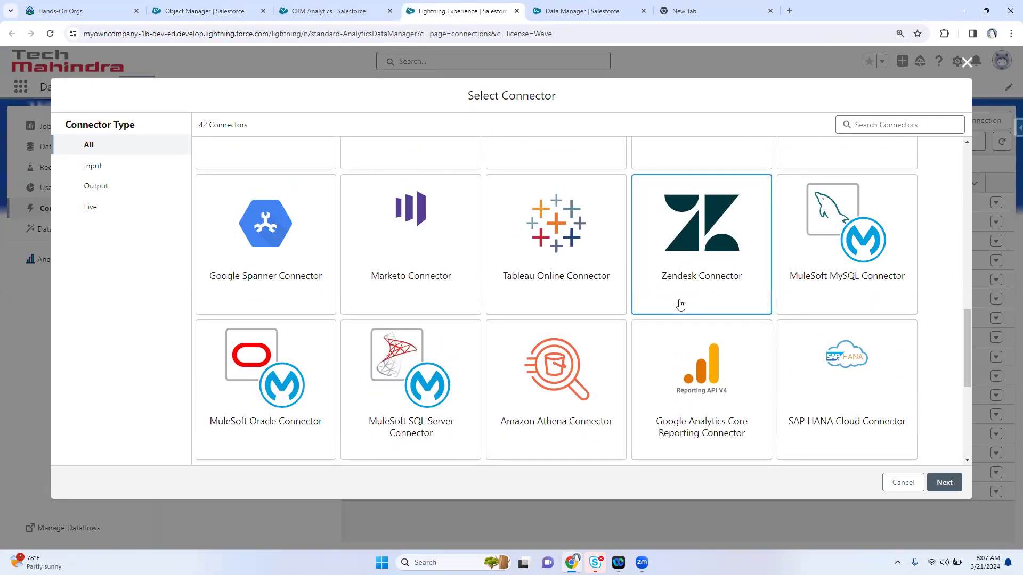
scroll(497, 344, down, 5)
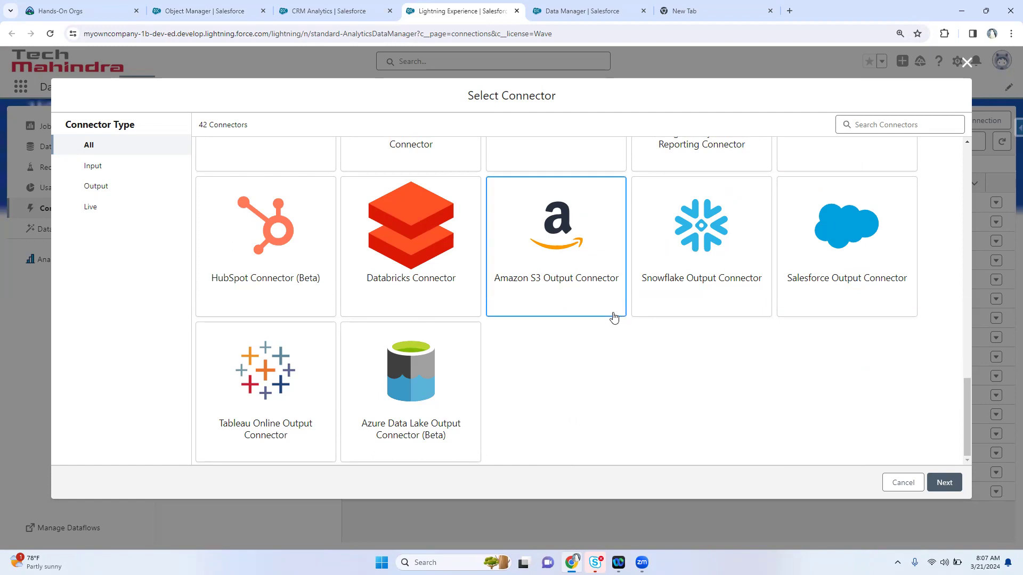
scroll(598, 319, up, 3)
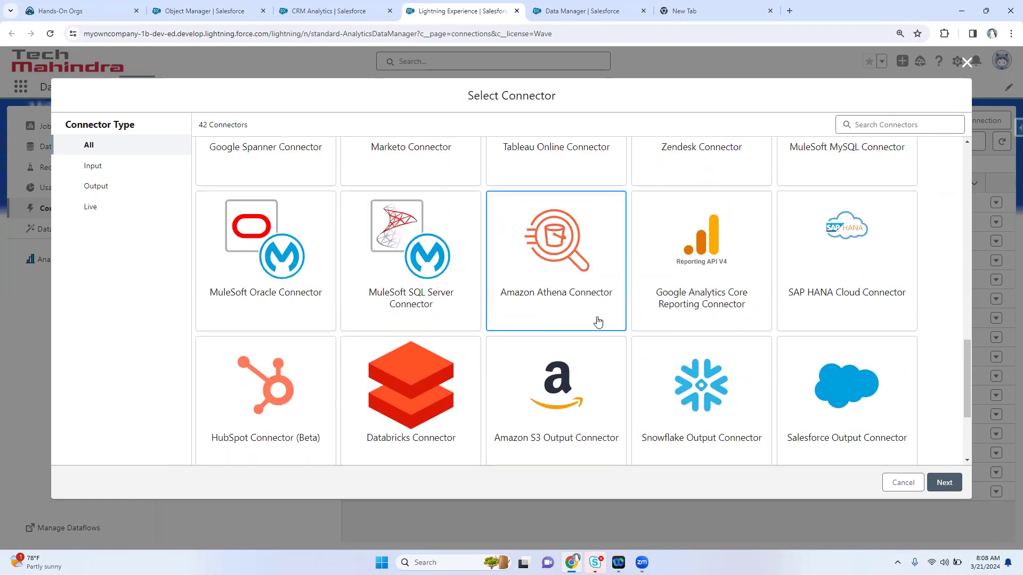
scroll(337, 326, up, 8)
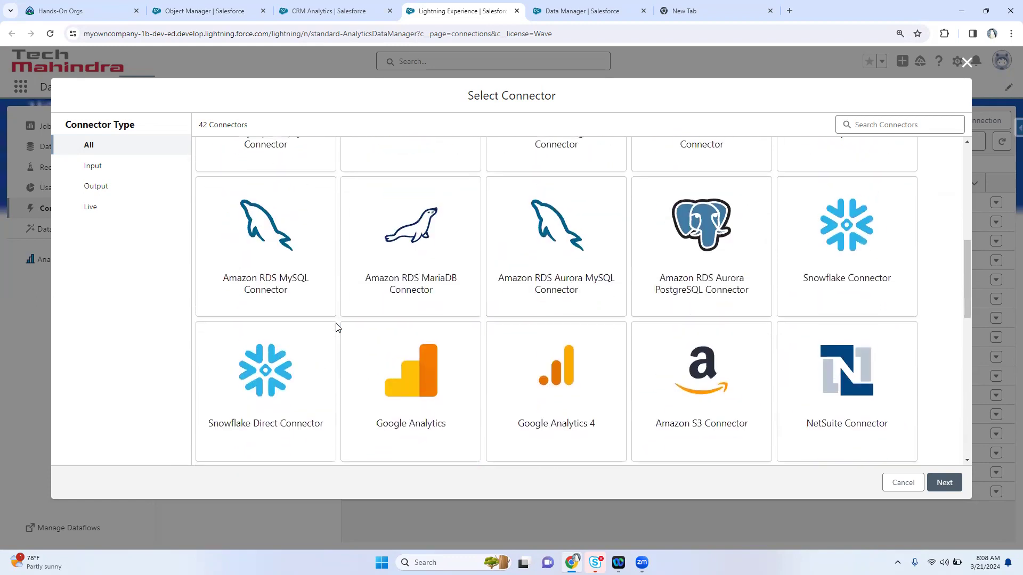
scroll(702, 273, up, 7)
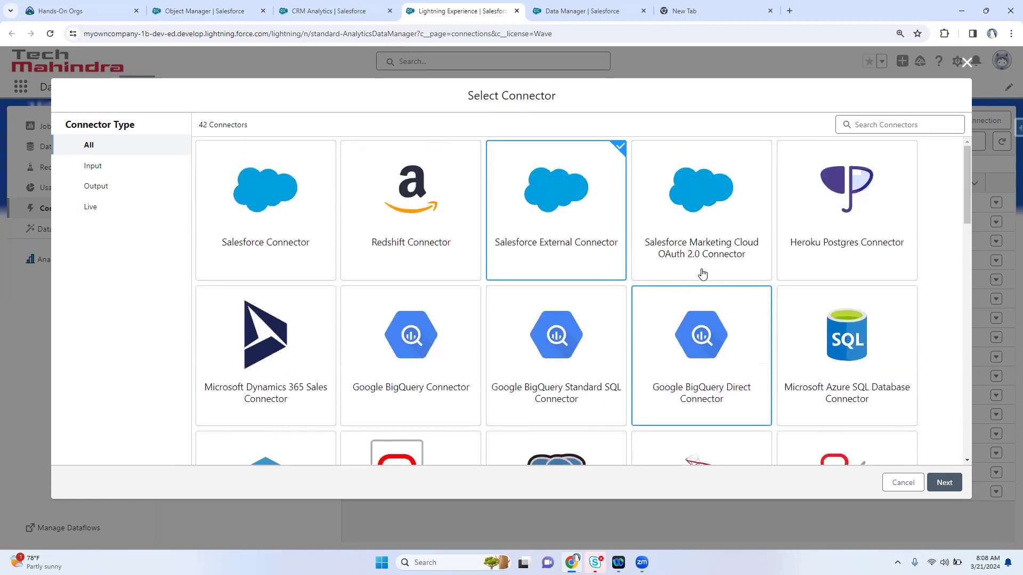
click(965, 62)
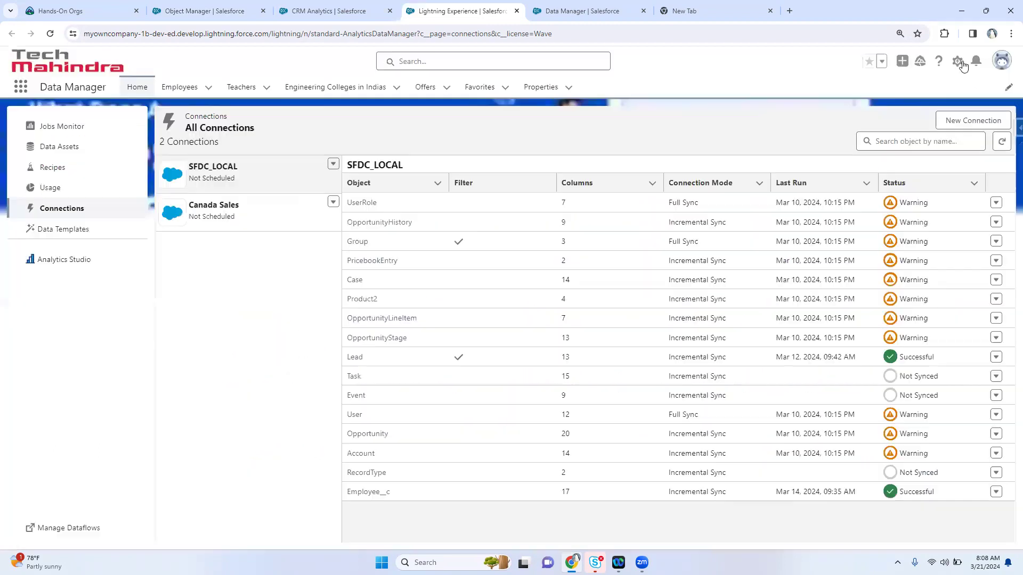
Step: Return to the recipe and filter its input data list to Salesforce Objects only
click(575, 6)
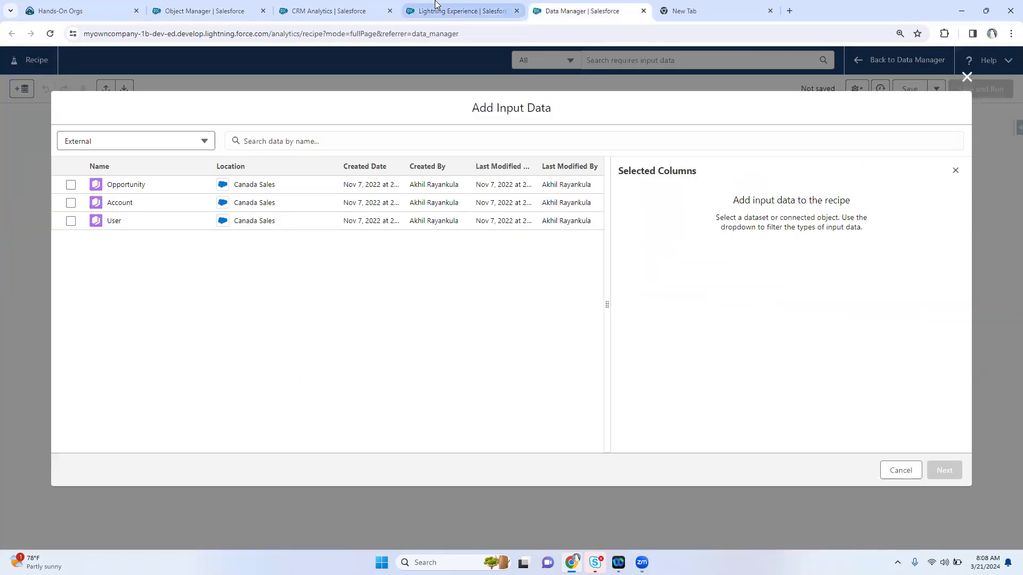
click(121, 134)
click(98, 162)
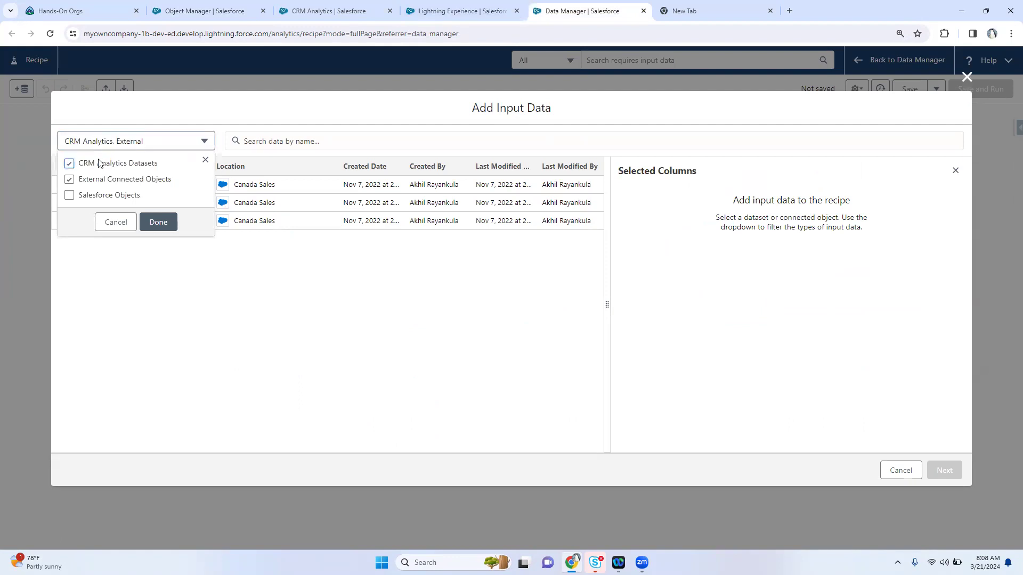
click(91, 179)
click(118, 196)
click(114, 168)
click(158, 221)
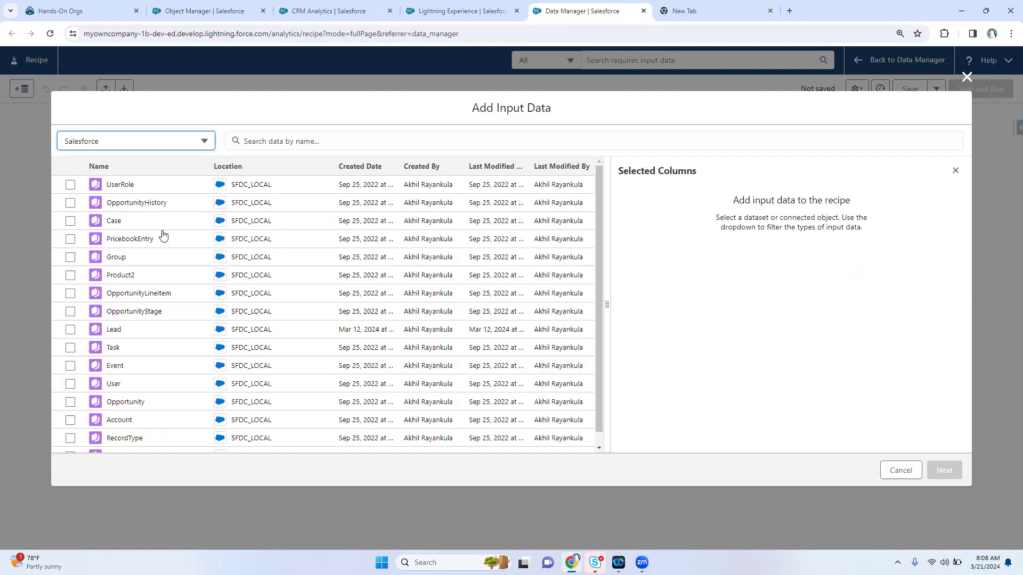
Step: Search the input data for "Lead" and add the SFDC_LOCAL Lead object to the recipe with its preselected columns
click(289, 138)
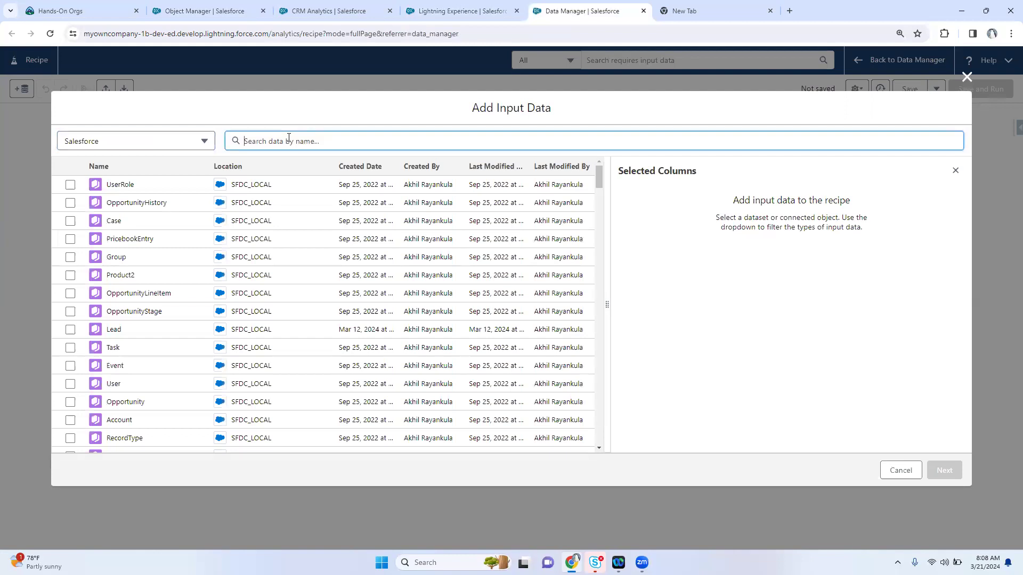
text(Lead)
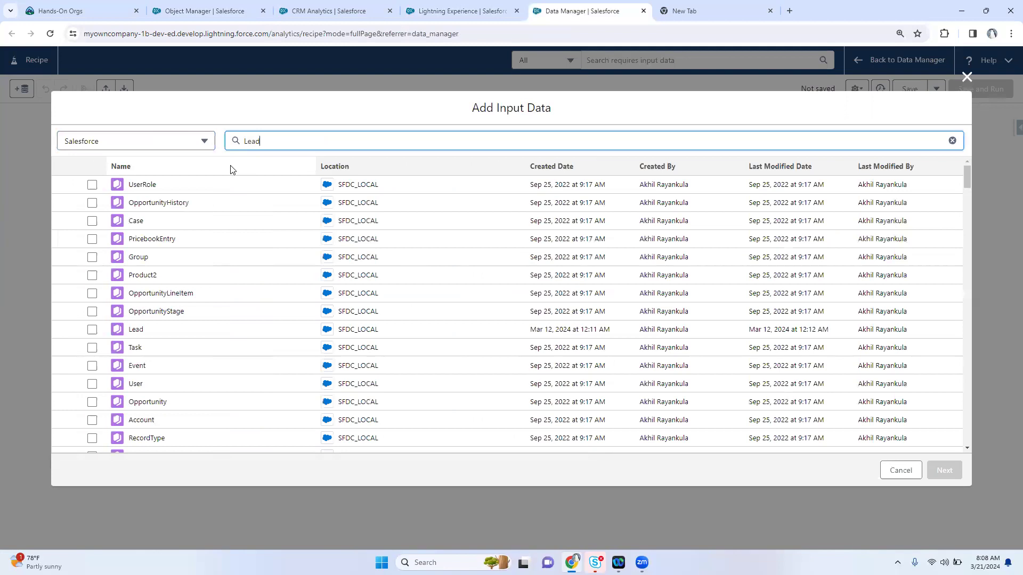
click(91, 188)
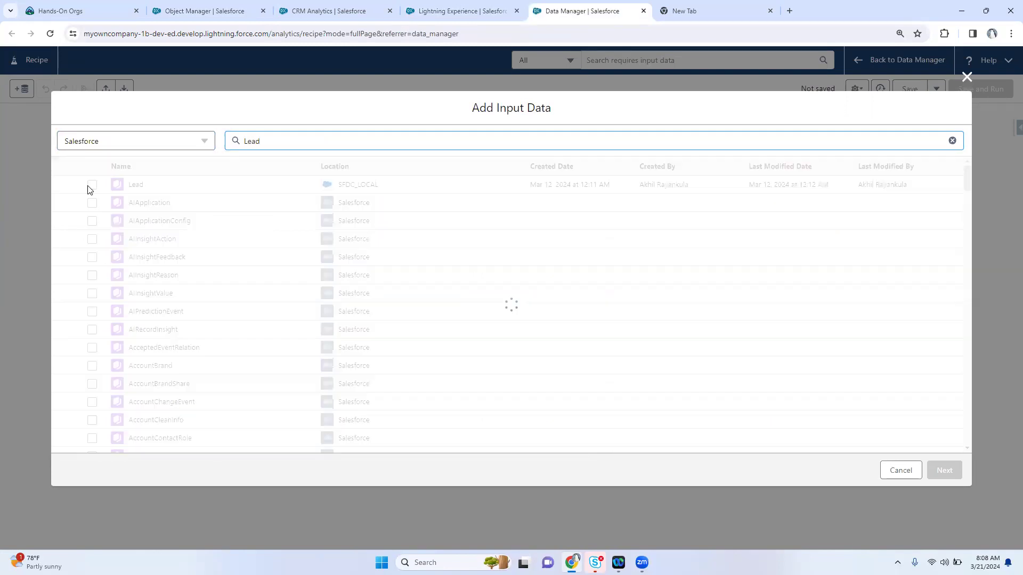
click(94, 187)
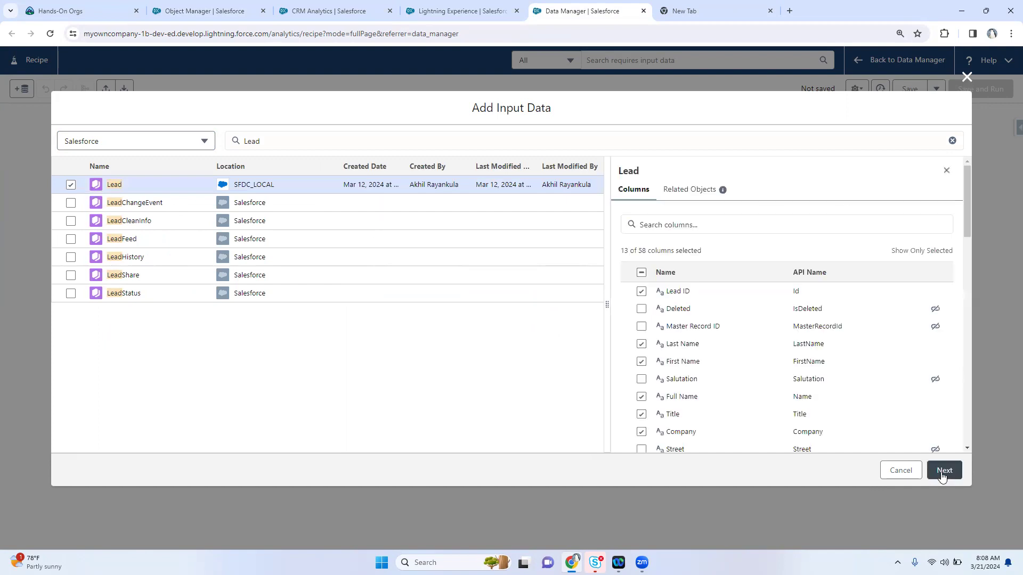
click(943, 471)
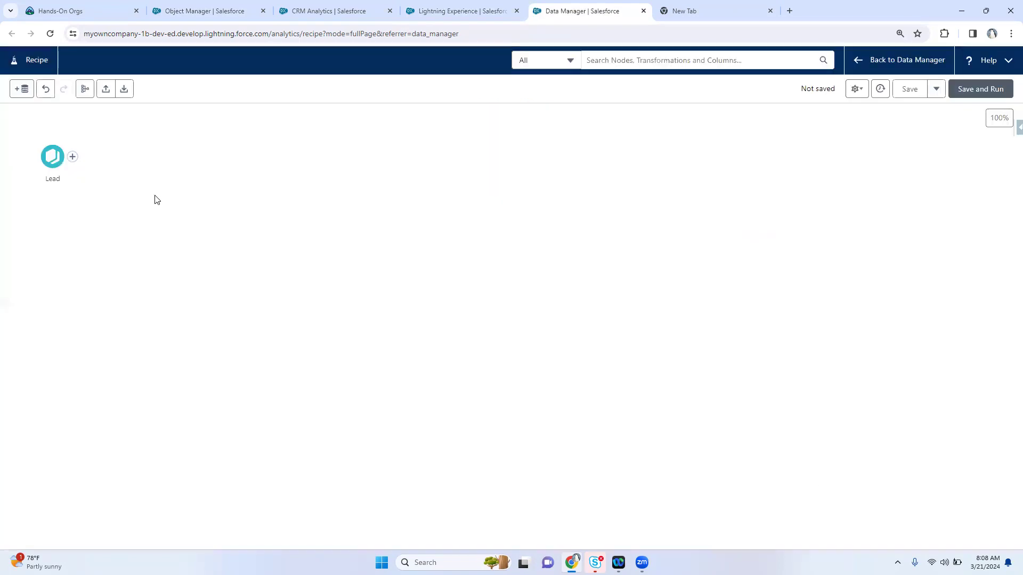
Step: View the node types that can be added after the Lead input node
click(72, 157)
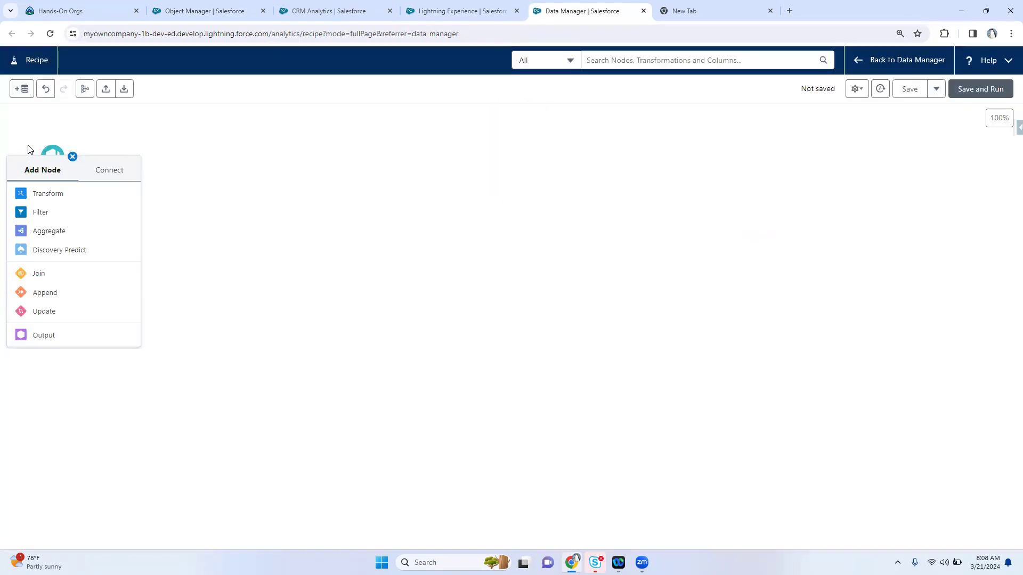
click(72, 156)
click(73, 156)
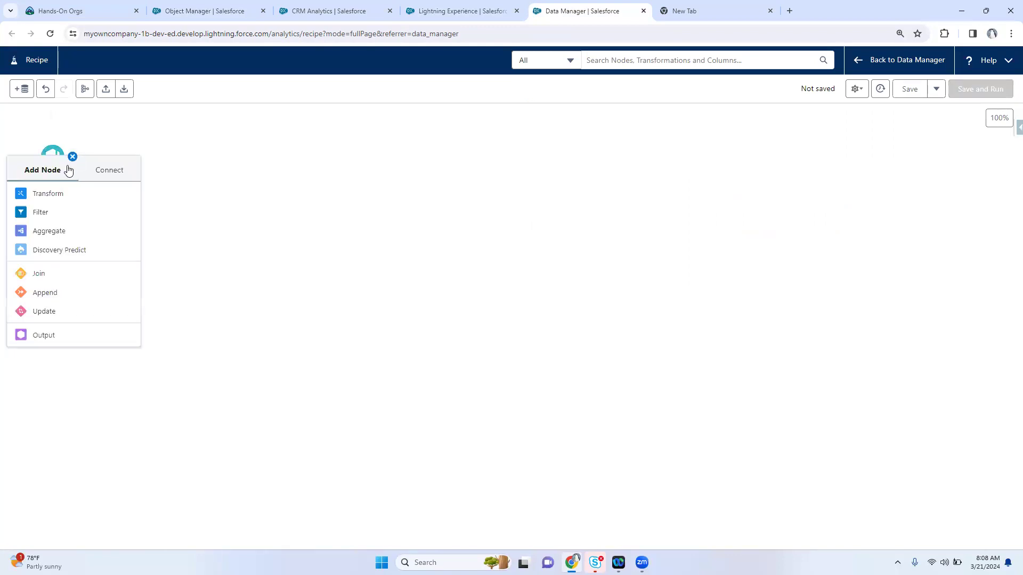
click(72, 156)
Step: Open the Lead input node's details, view its node options, and close them
click(56, 147)
click(64, 135)
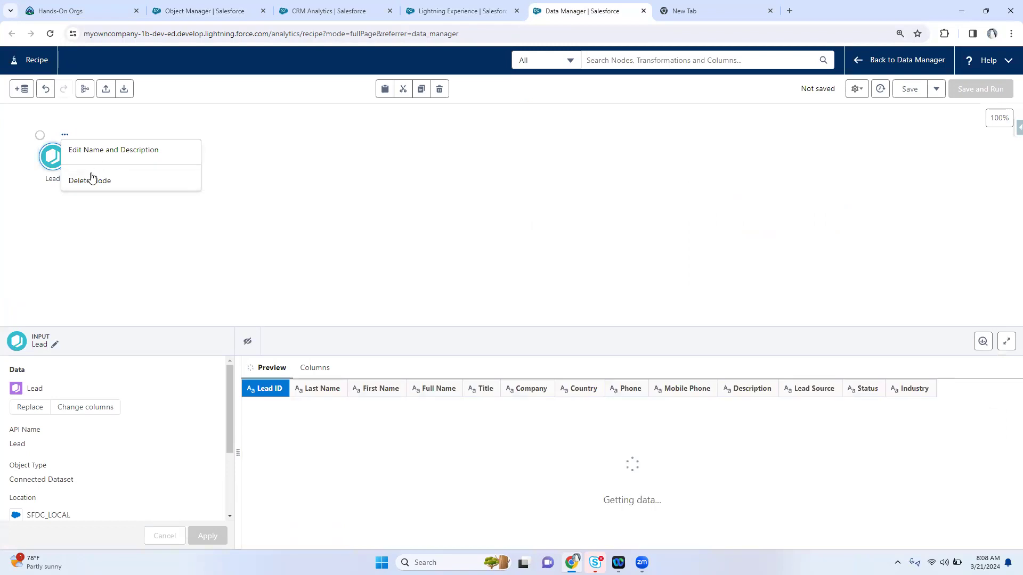
click(306, 128)
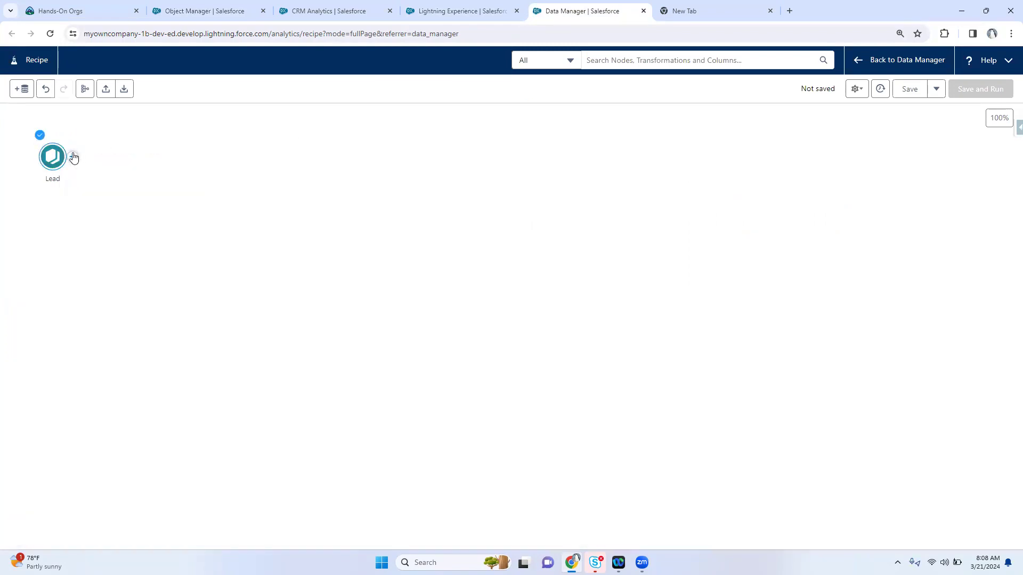
Step: Add an Output node directly after the Lead input node
click(74, 158)
click(74, 158)
click(71, 335)
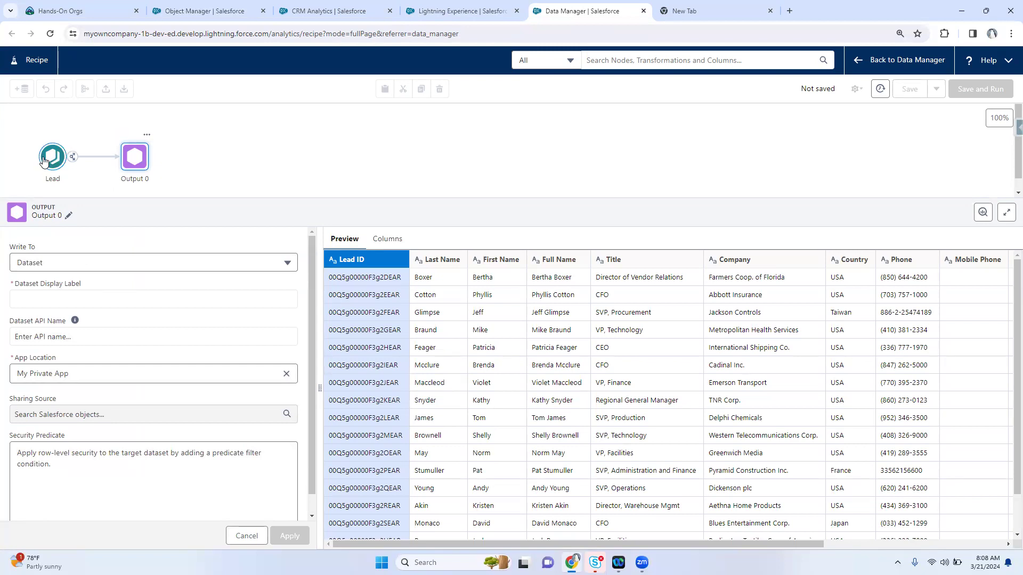
Step: Set the output node to write to an Output Connection and check the available connection names
click(34, 261)
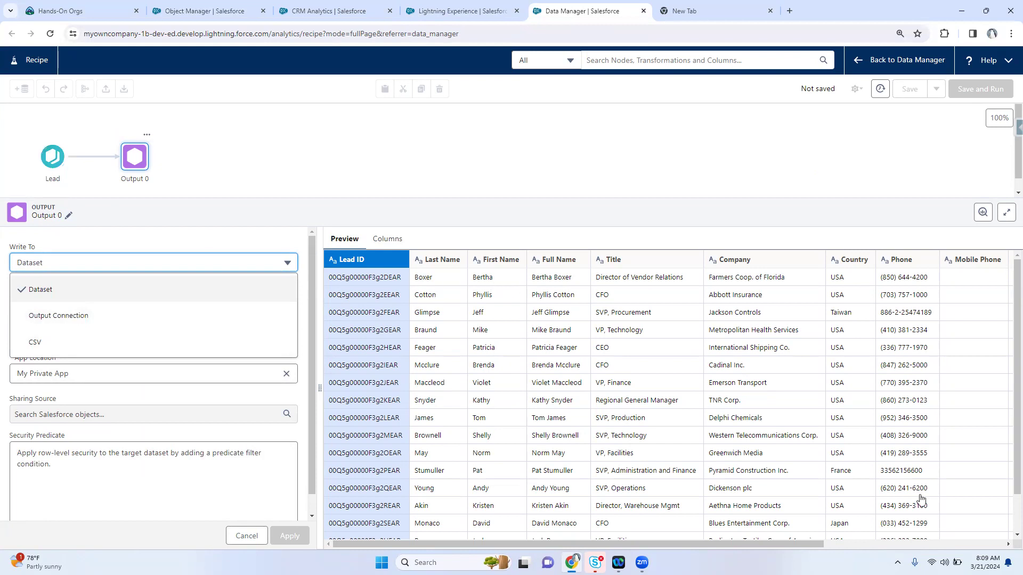
click(96, 324)
click(130, 296)
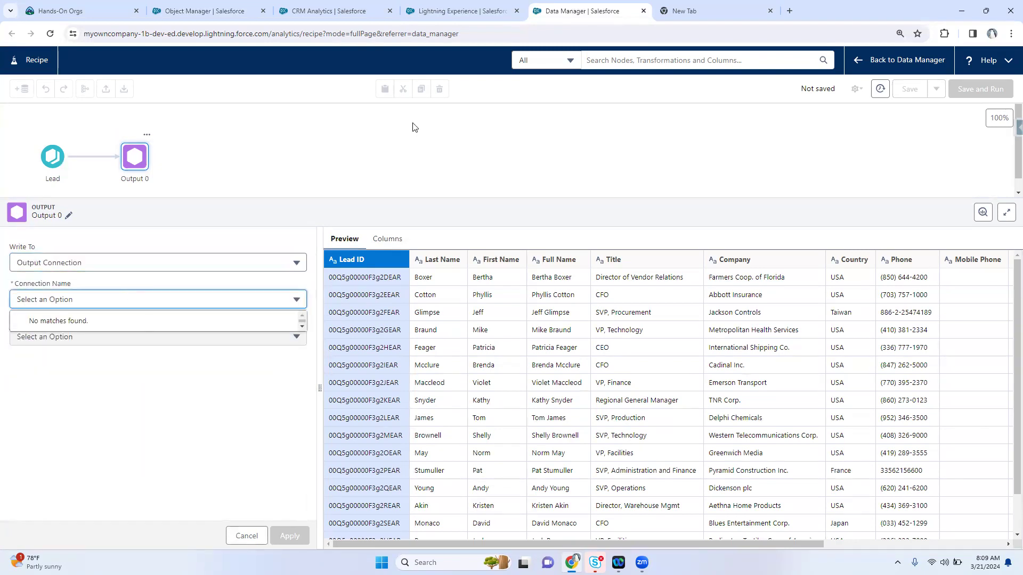
Step: Start a new connection in Data Manager, view the available output connectors, and recheck the recipe output node's connection names
click(458, 11)
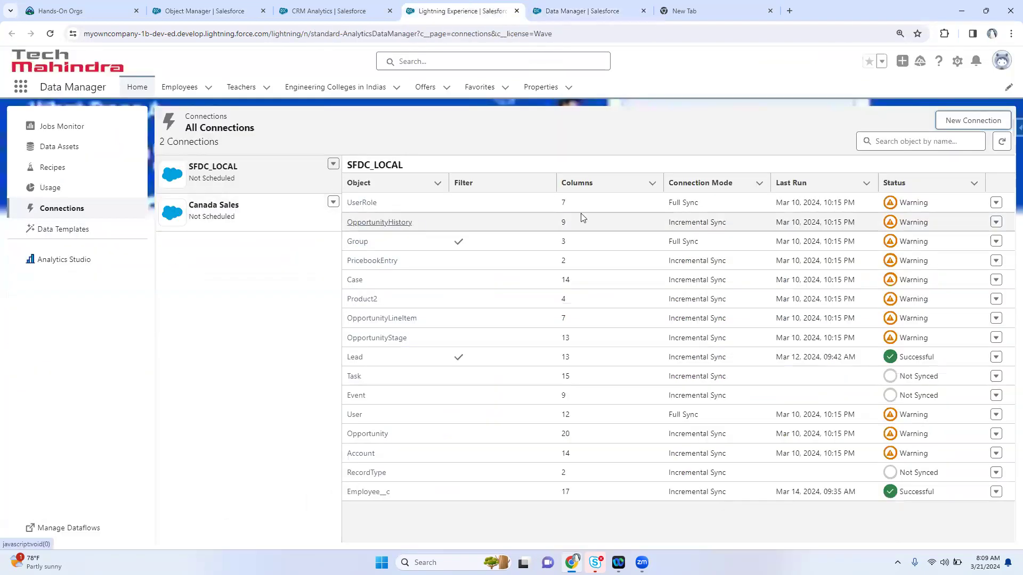
click(958, 121)
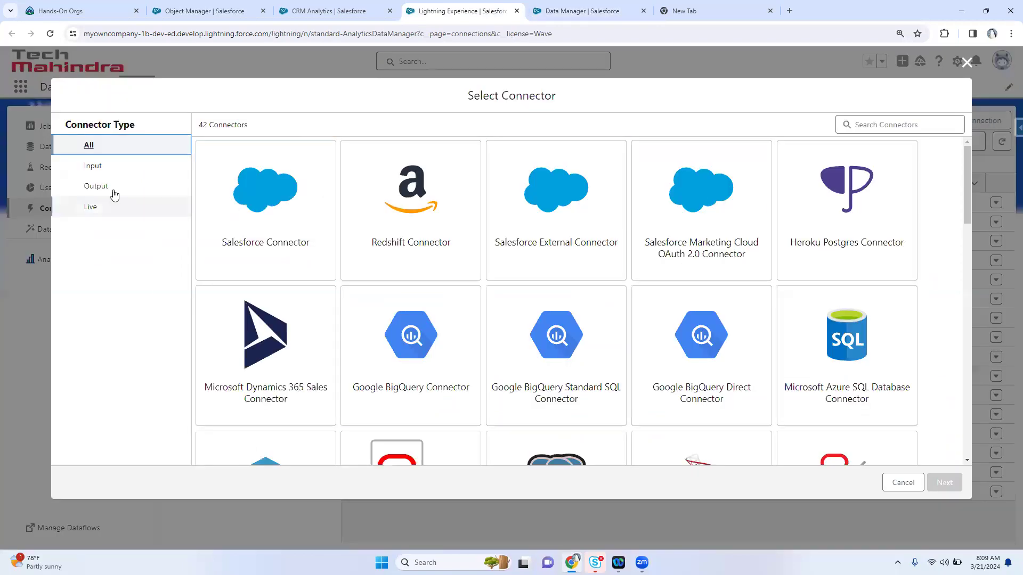
click(95, 185)
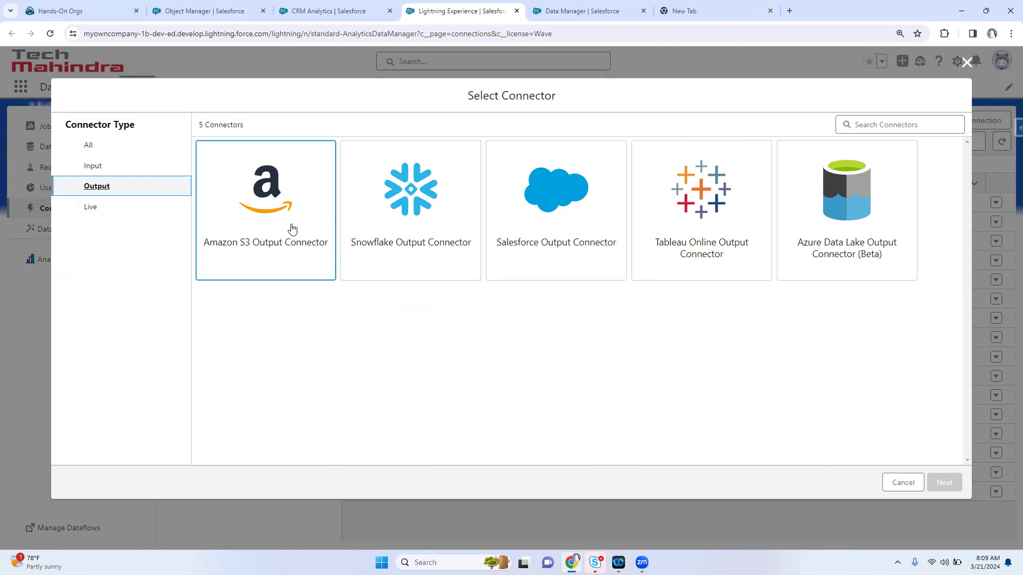
click(581, 10)
click(98, 299)
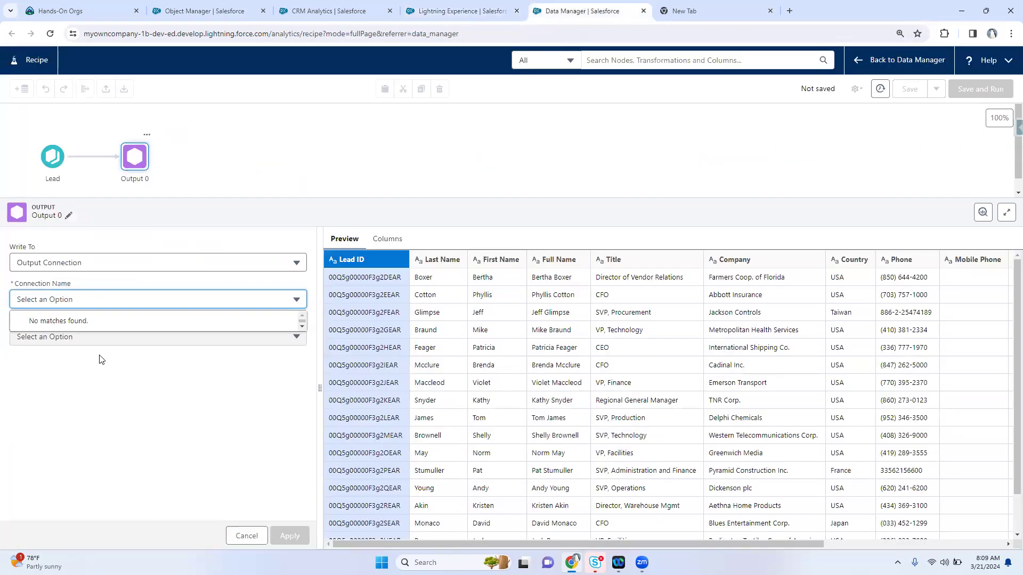
Step: Choose the Amazon S3 Output Connector for the new connection and view its required setup fields
click(465, 9)
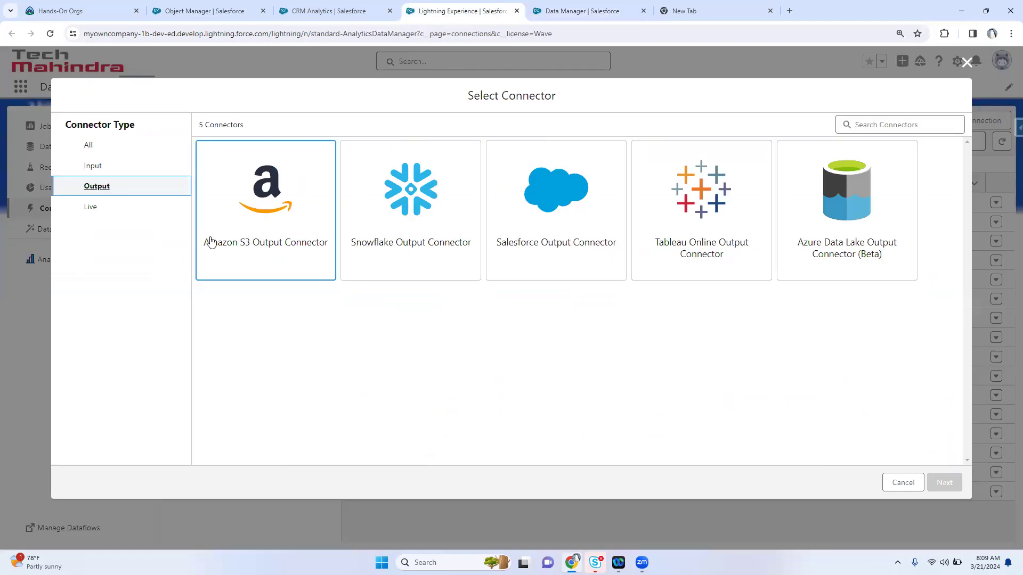
click(304, 234)
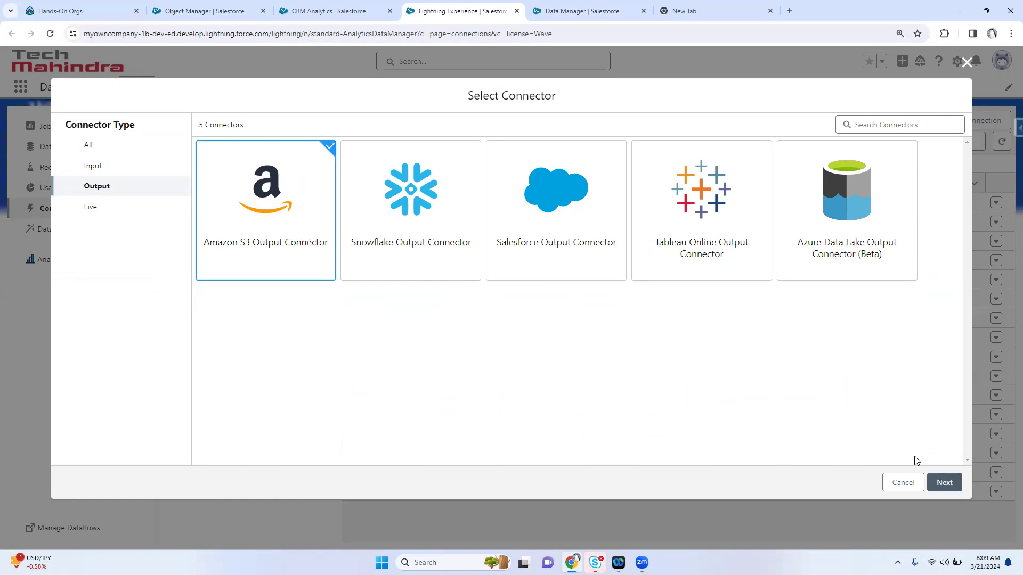
click(943, 482)
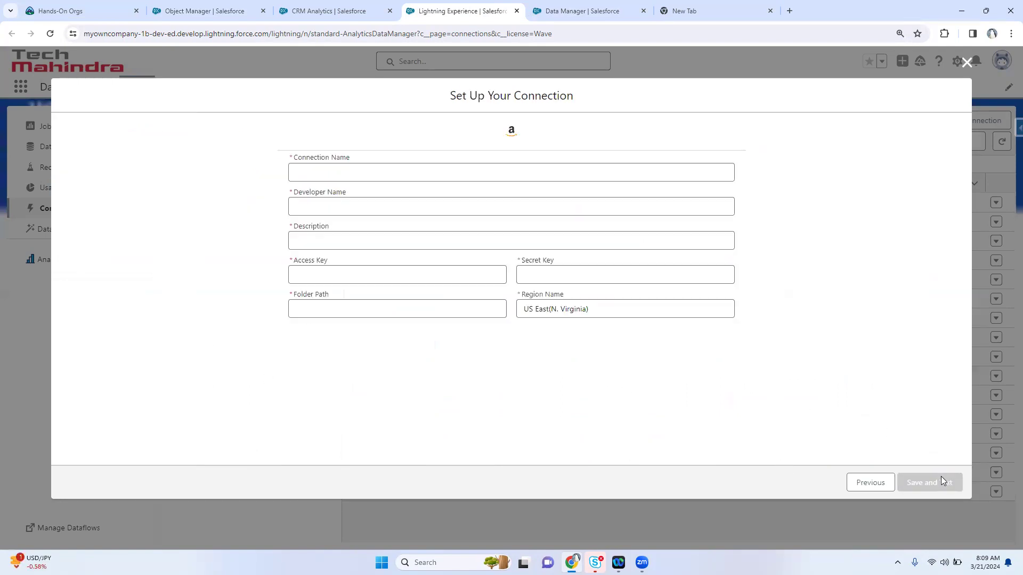
click(315, 270)
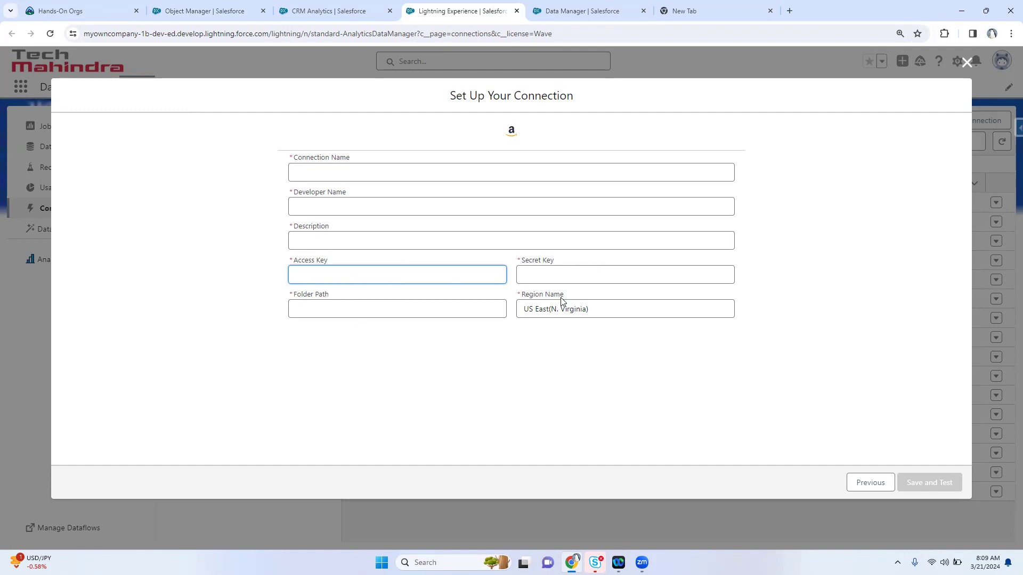
click(410, 309)
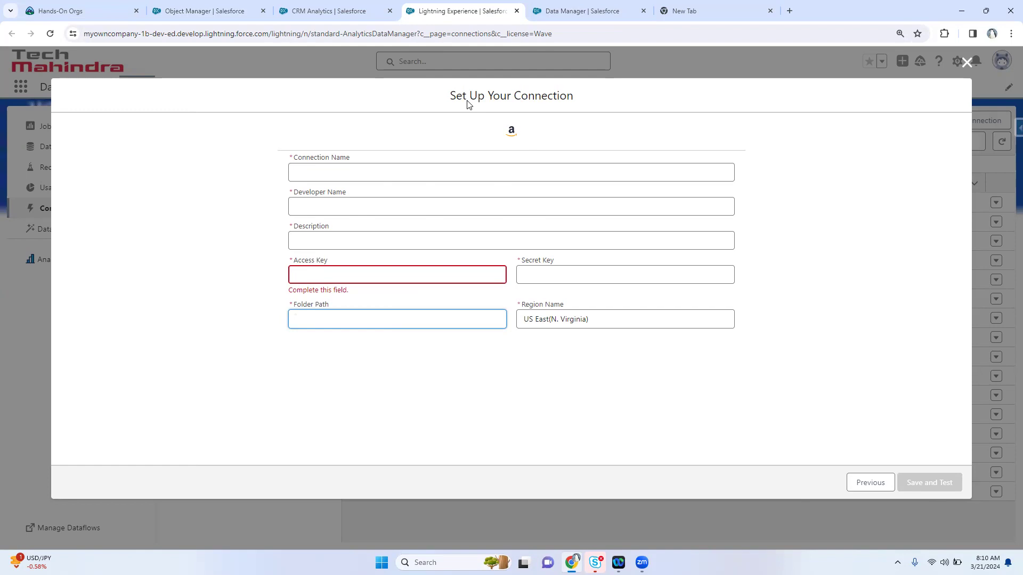
Step: Return to the recipe and set the output node to write to CSV with fully qualified names in the CSV header
click(582, 11)
click(83, 305)
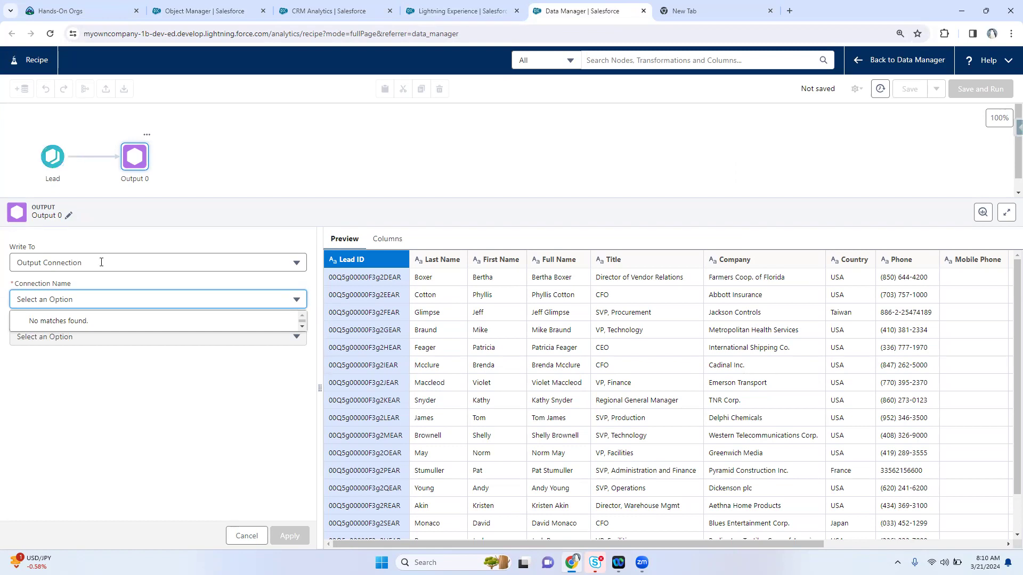
click(48, 262)
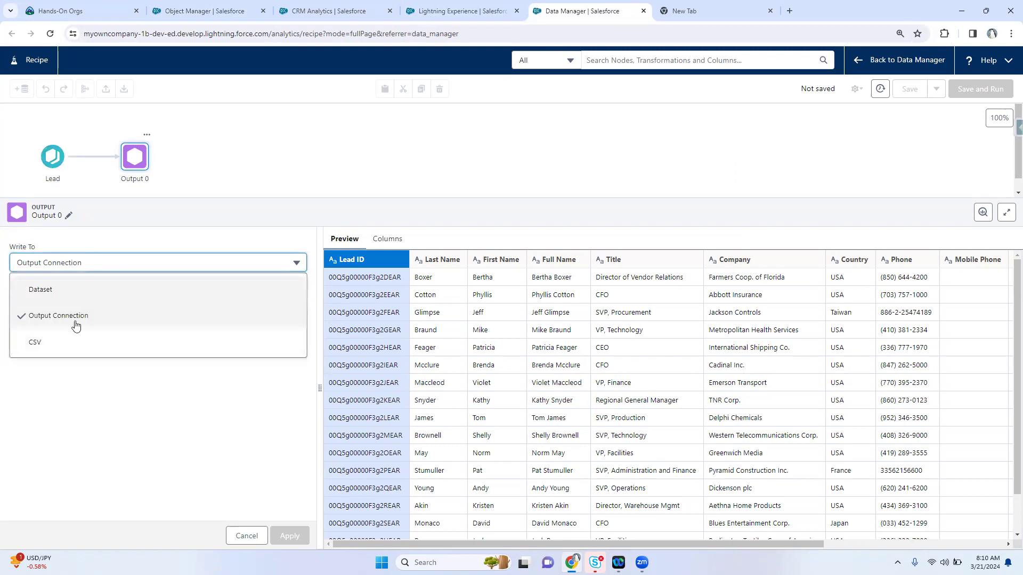
click(57, 342)
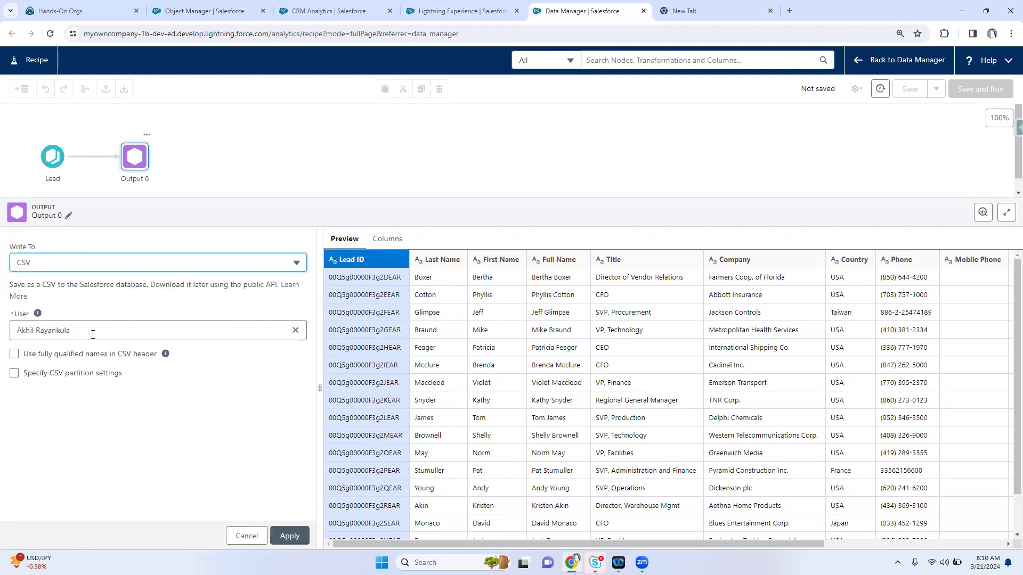
click(61, 359)
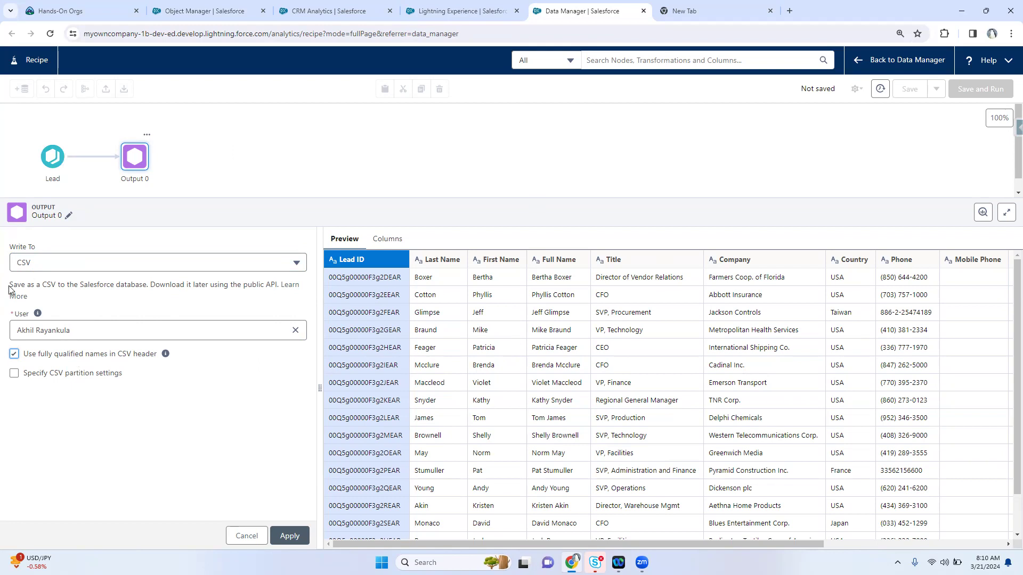
drag(12, 285, 277, 288)
click(213, 299)
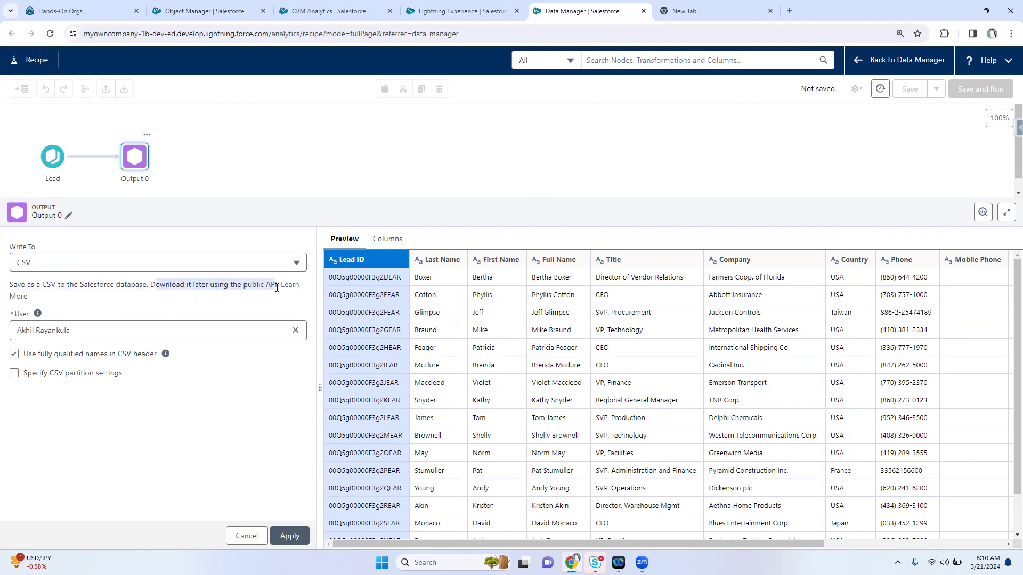
Step: Search the Salesforce apps and items for "files" and open the Files page
click(453, 10)
click(371, 5)
click(255, 6)
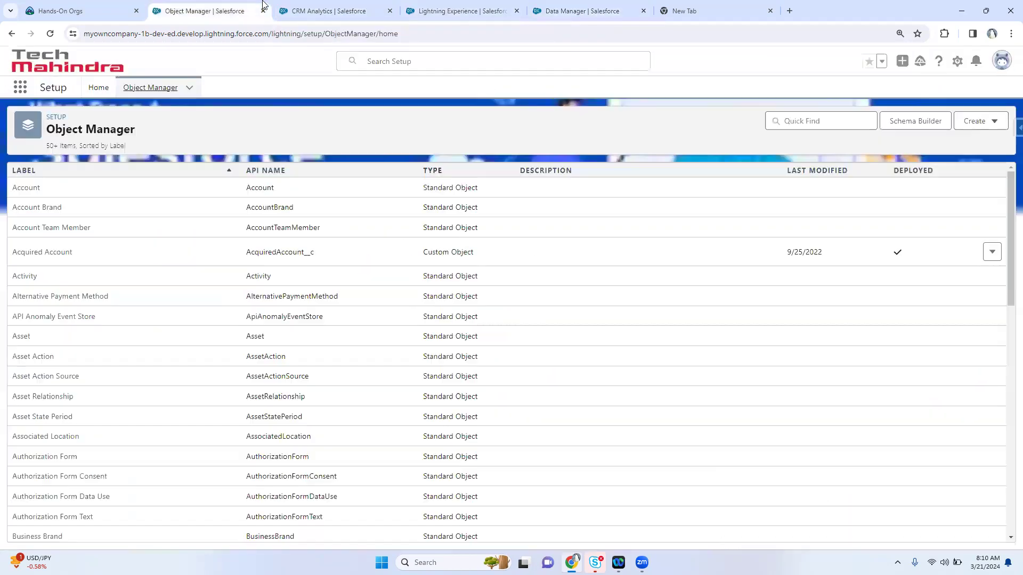
click(20, 87)
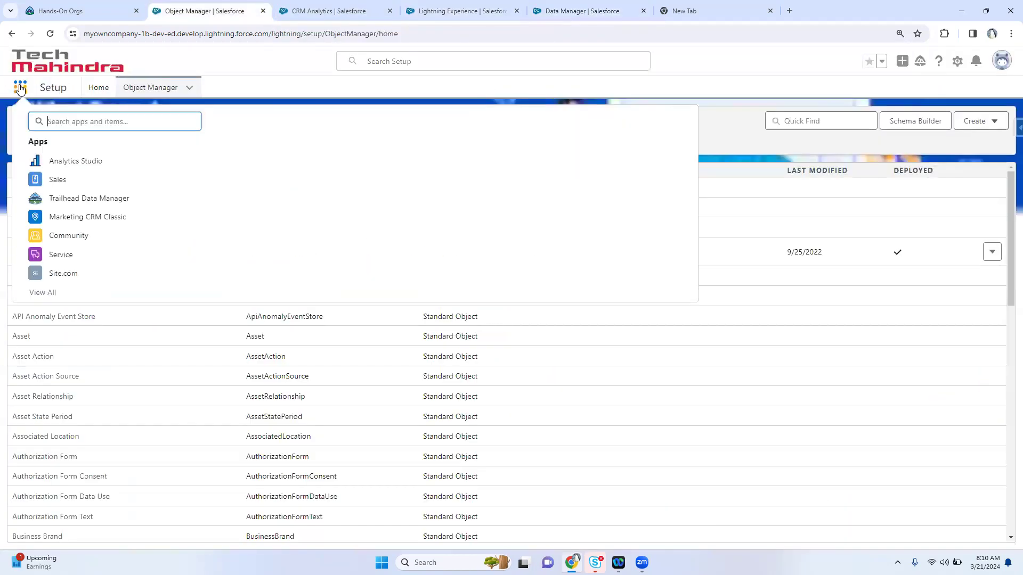
text(files)
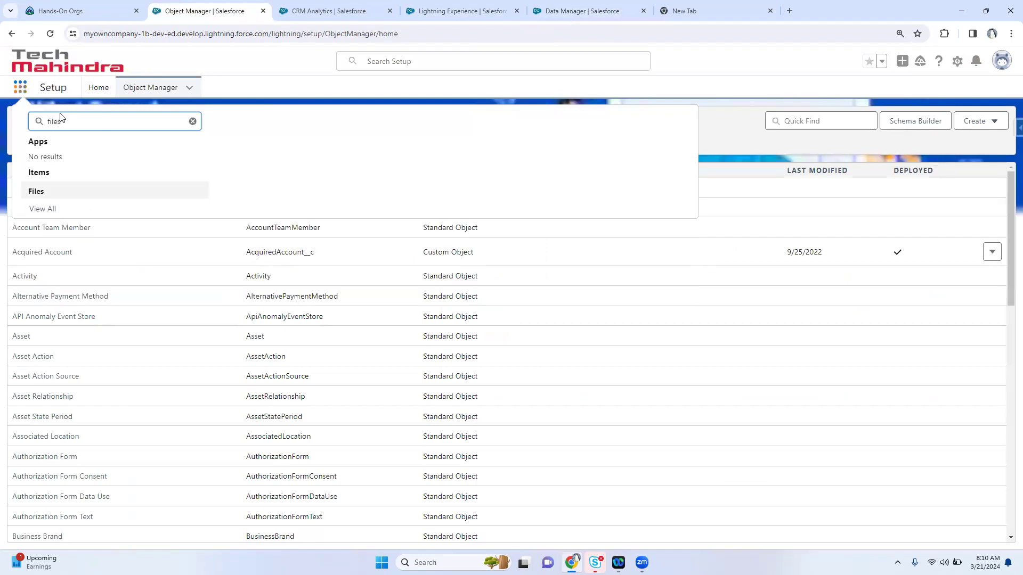
click(42, 193)
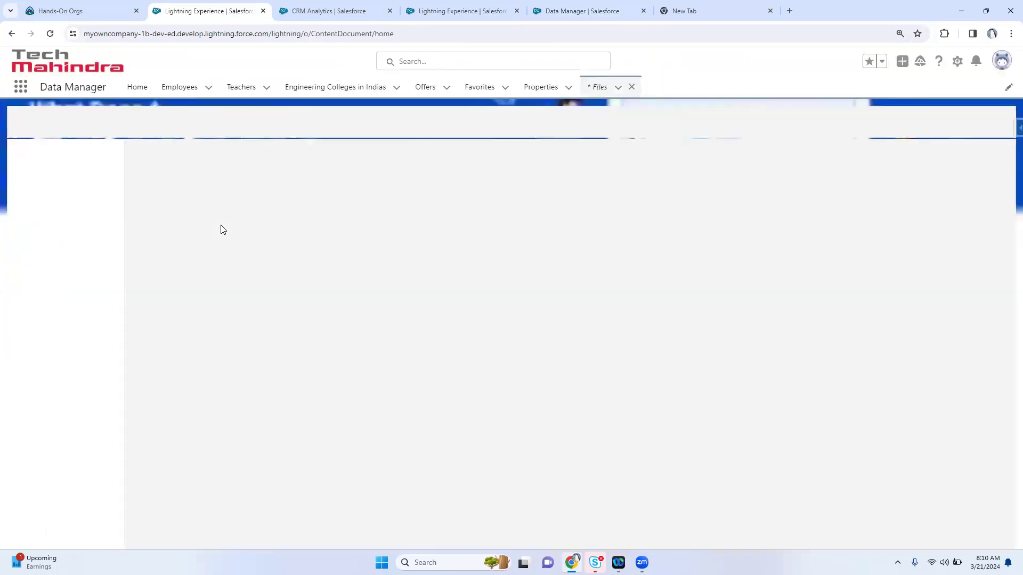
click(439, 7)
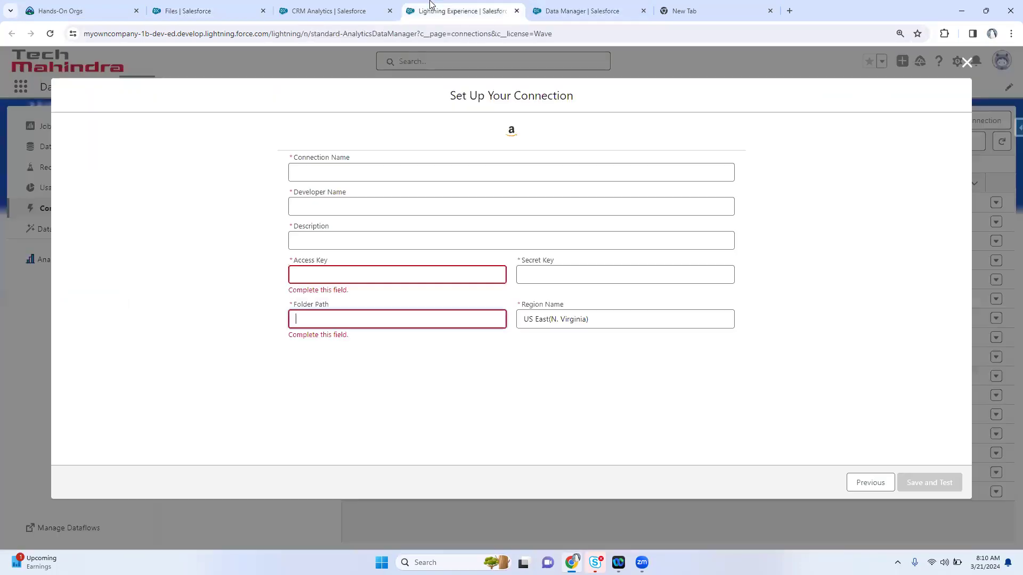
Step: Return to the recipe and set the output node to write to a Dataset
click(544, 5)
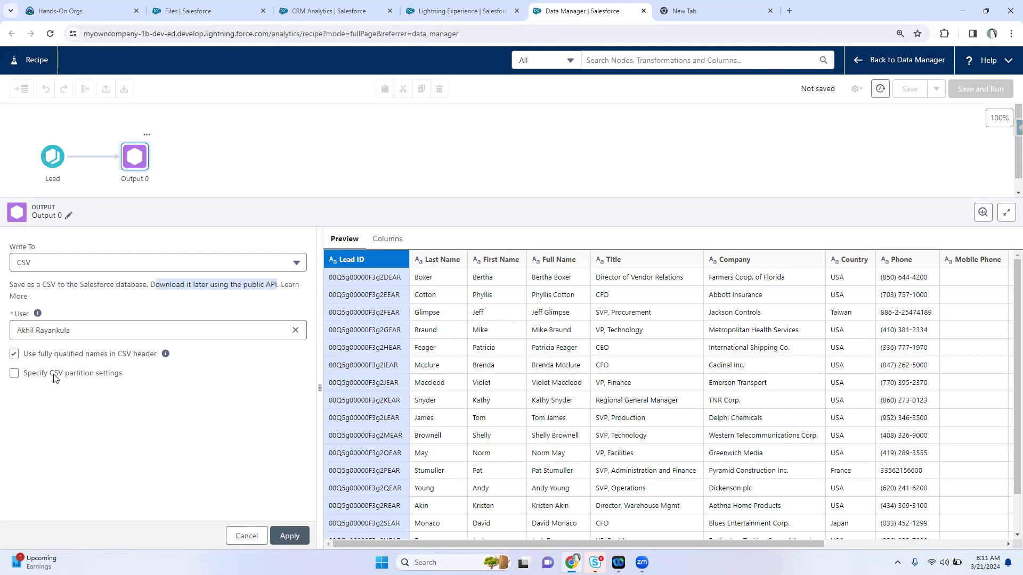
click(40, 257)
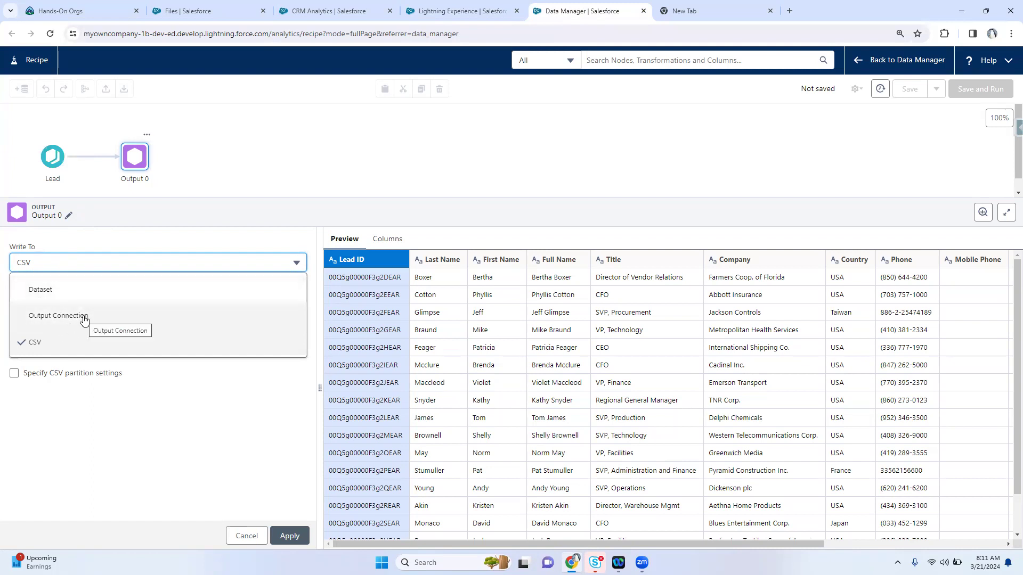
click(99, 291)
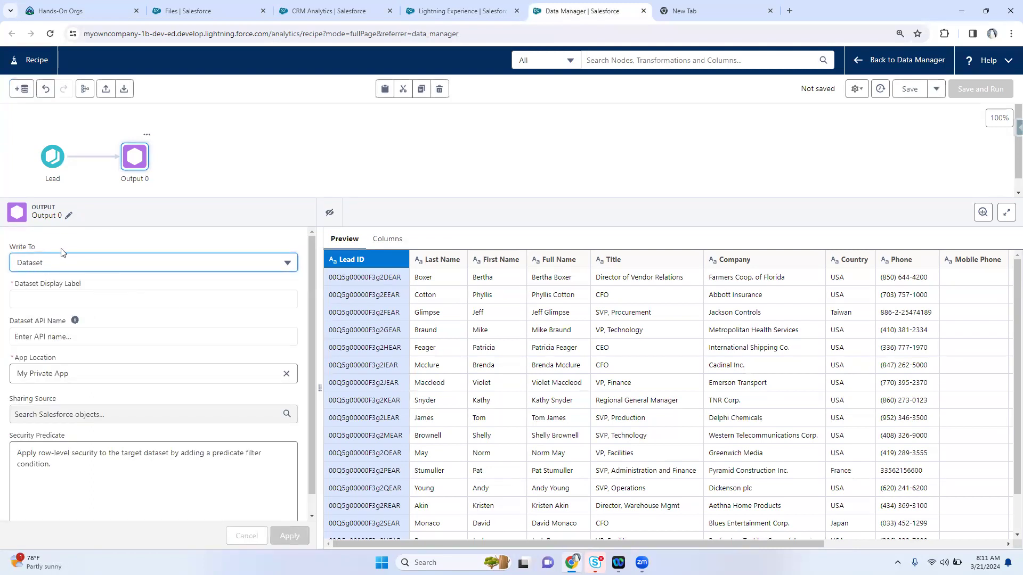
Step: Set the output dataset's display label to "Lead Data For Demo Purppose"
click(46, 298)
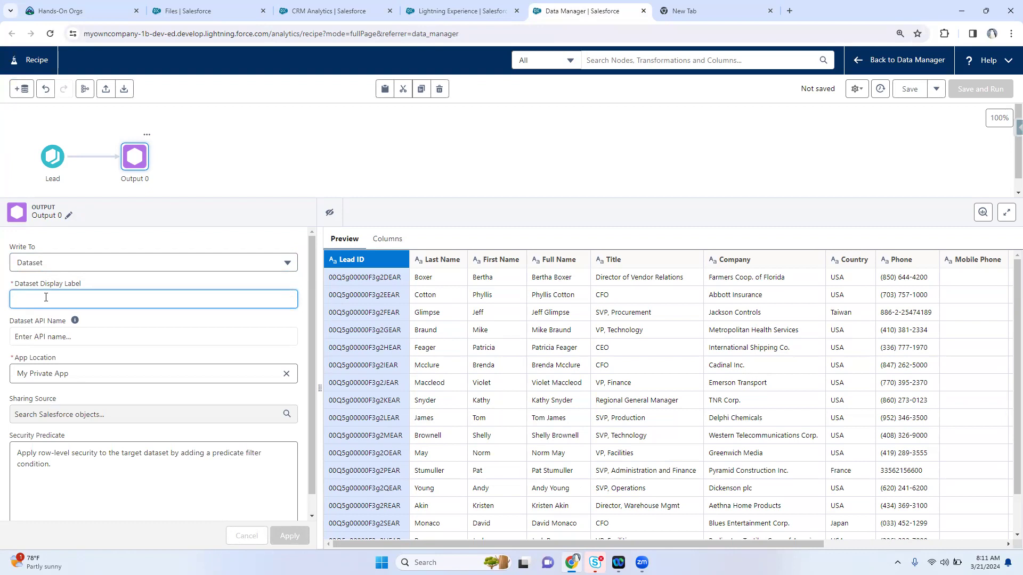
text(LeadData)
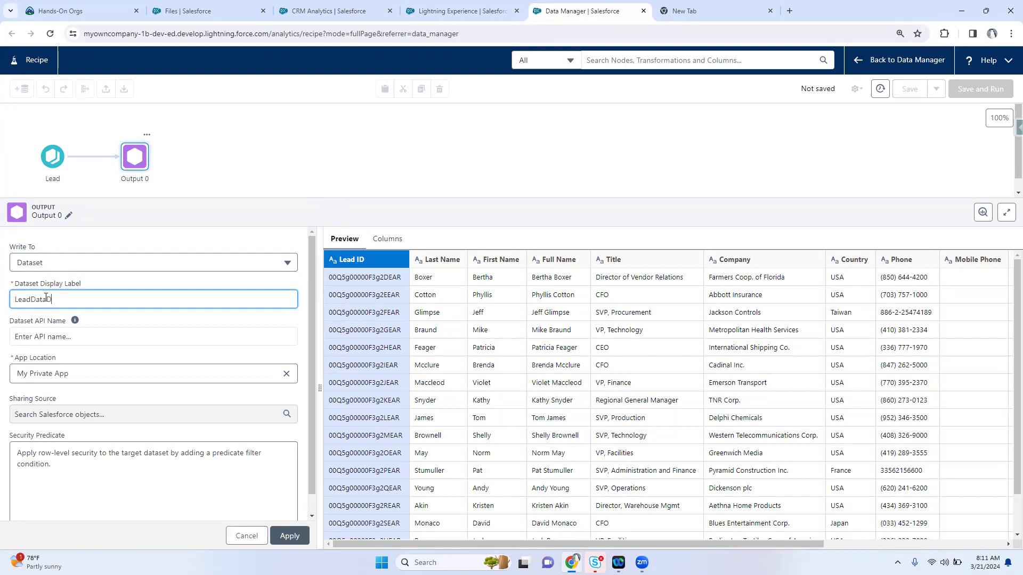
text(For)
key(BackSpace)
text(orrDeemmom)
key(BackSpace)
key(BackSpace)
key(BackSpace)
key(BackSpace)
text(moPrpose)
key(BackSpace)
key(BackSpace)
key(BackSpace)
key(BackSpace)
key(BackSpace)
text(urppose)
drag(149, 298, 9, 301)
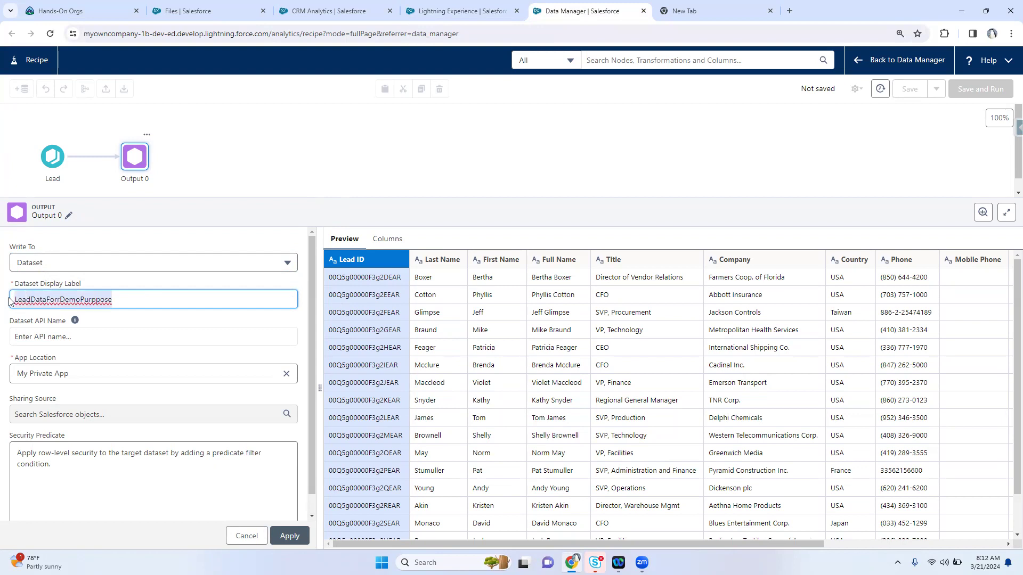
click(47, 301)
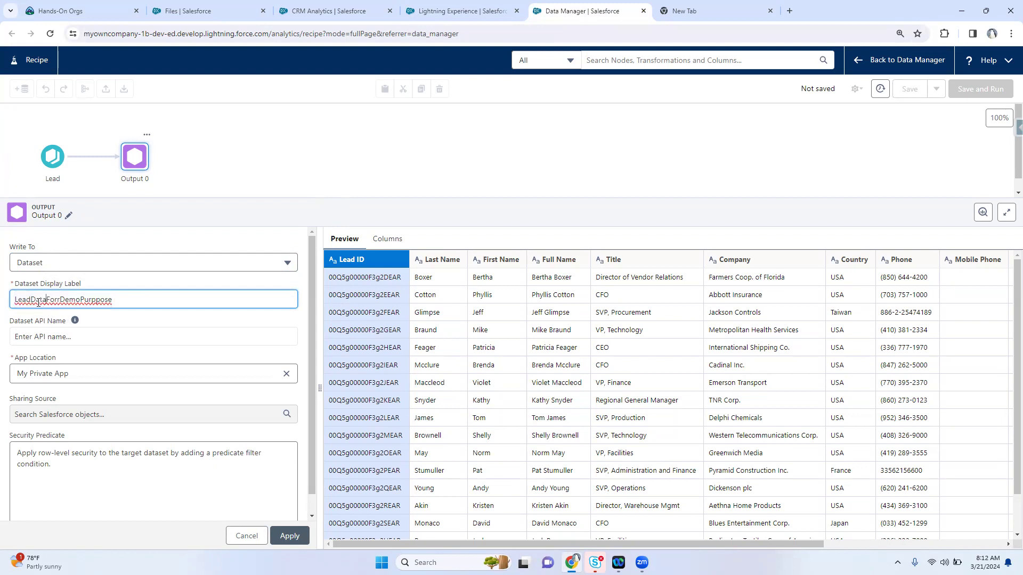
click(33, 300)
click(49, 301)
click(63, 301)
key(BackSpace)
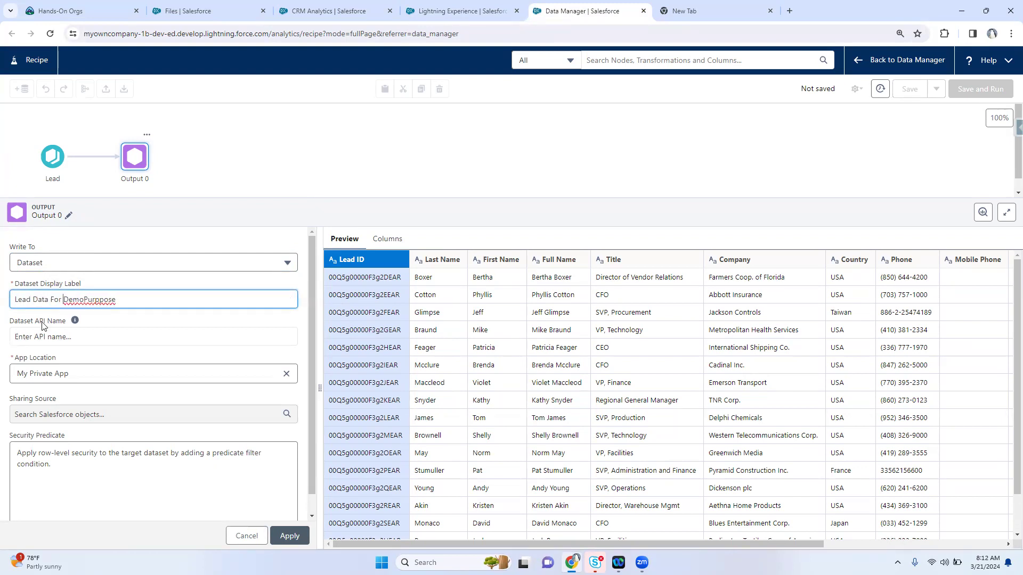
click(85, 299)
Step: Copy the display label into the dataset API name and edit it to LeadDataForDemoPurpose
drag(140, 302, 4, 312)
key(ctrl+c)
click(89, 339)
key(ctrl+v)
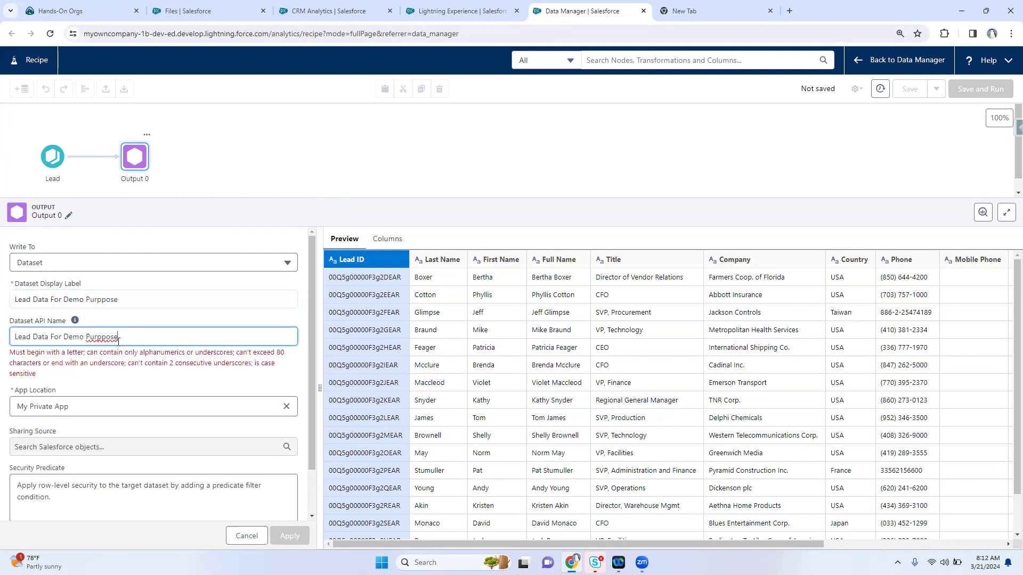
click(107, 339)
key(BackSpace)
click(34, 337)
key(BackSpace)
key(BackSpace)
key(BackSpace)
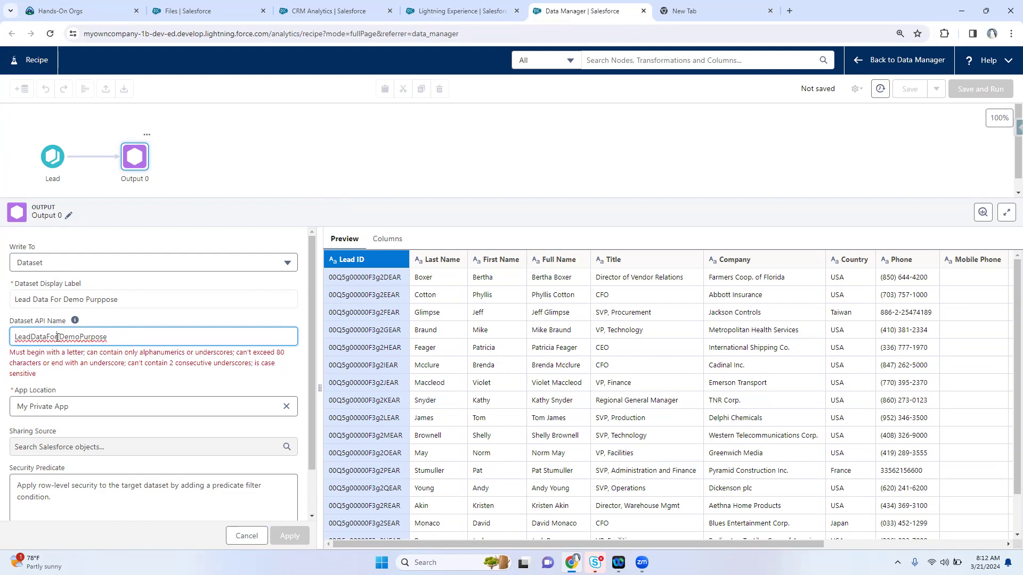
key(BackSpace)
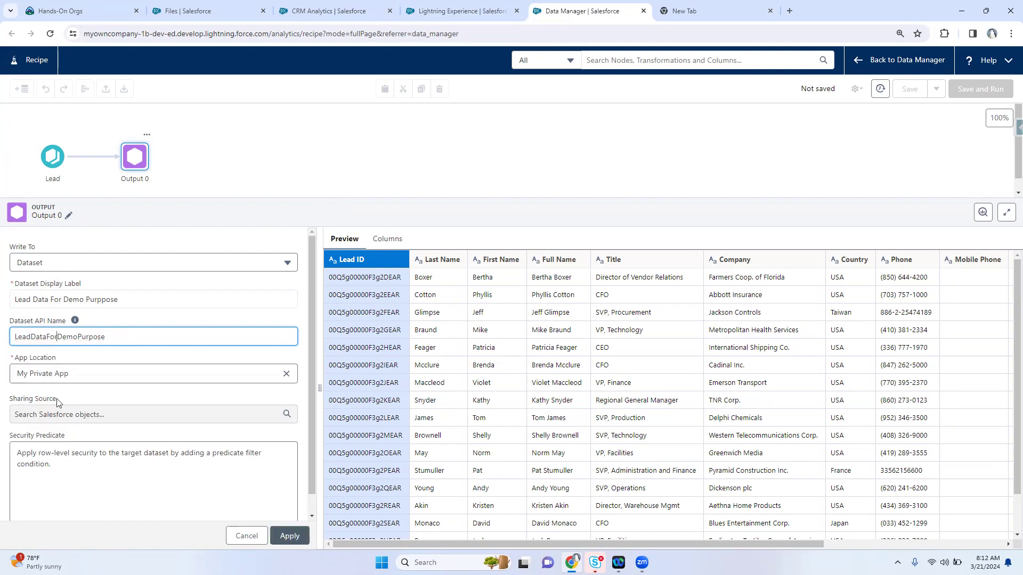
Step: Change the dataset's app location to Super Learning Team and view the sharing source and security predicate fields
drag(19, 360, 64, 361)
click(286, 373)
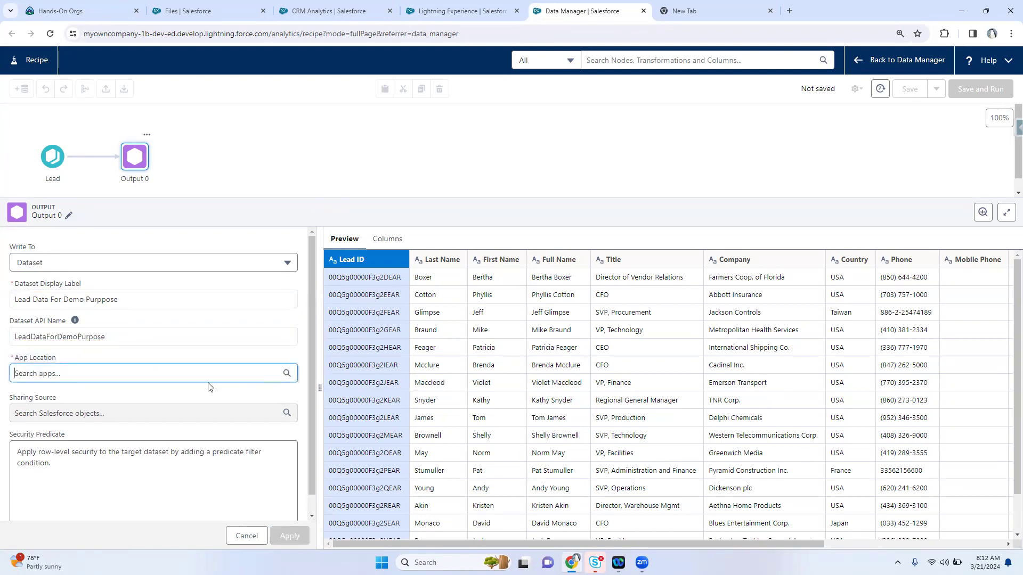
click(199, 373)
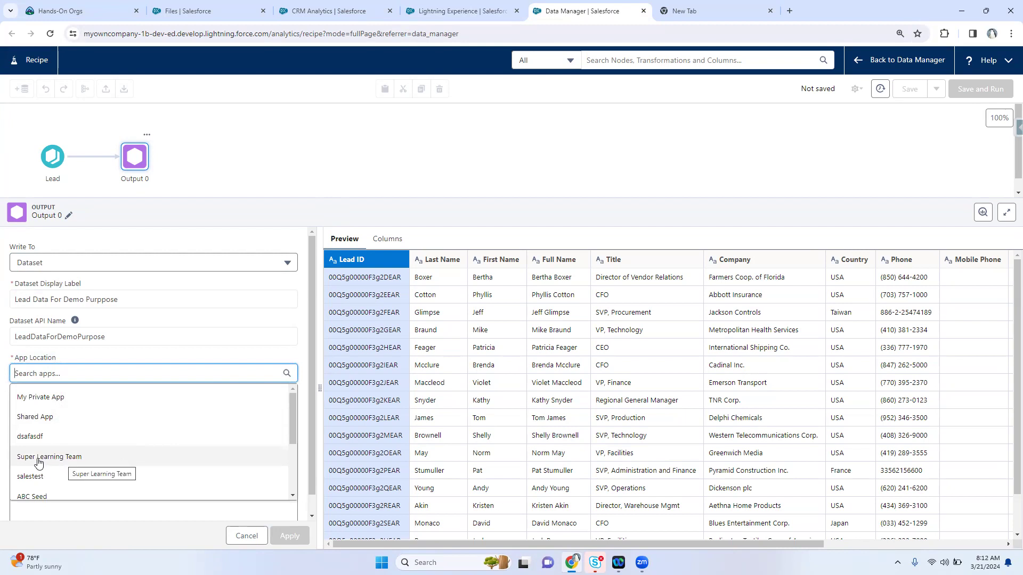
click(62, 456)
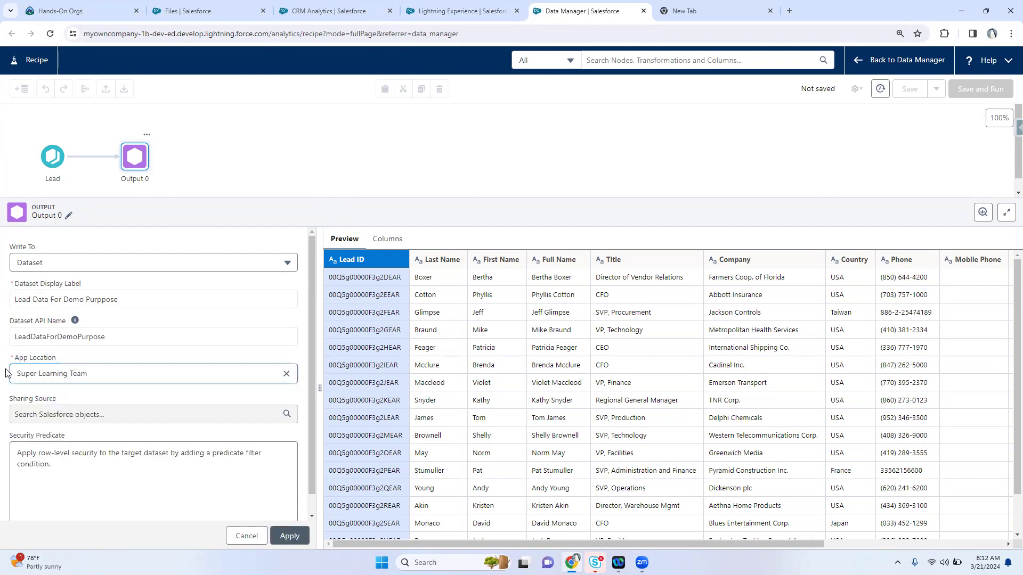
scroll(153, 432, down, 1)
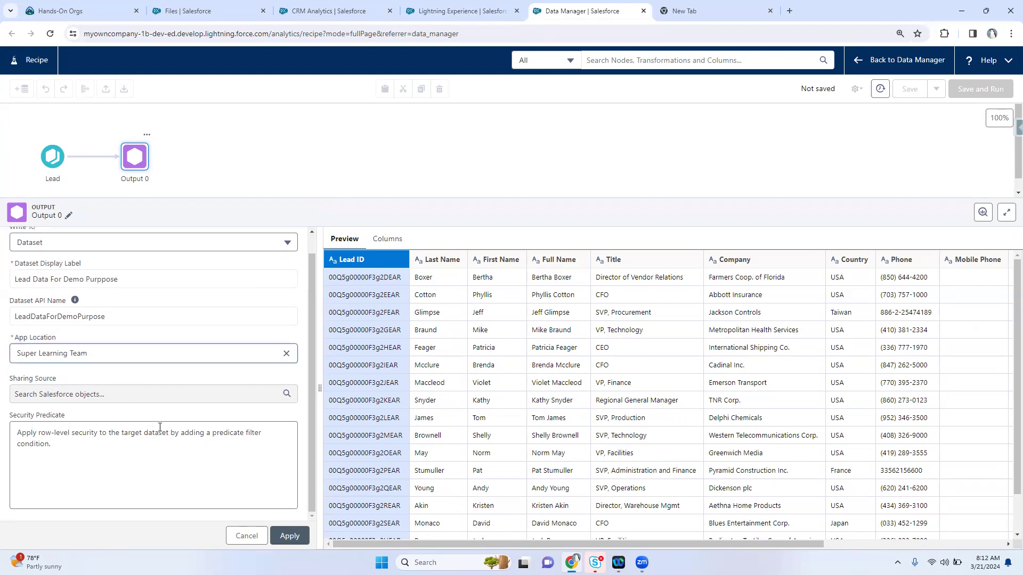
drag(9, 379, 60, 388)
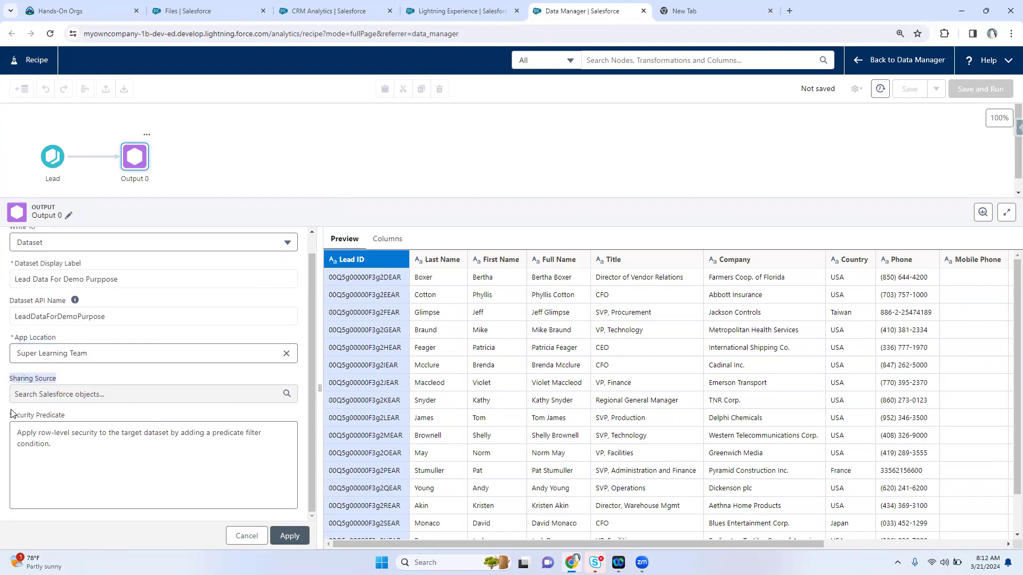
Step: Review the security predicate setting among the output node's dataset fields
drag(10, 414, 122, 426)
click(122, 427)
scroll(102, 306, up, 1)
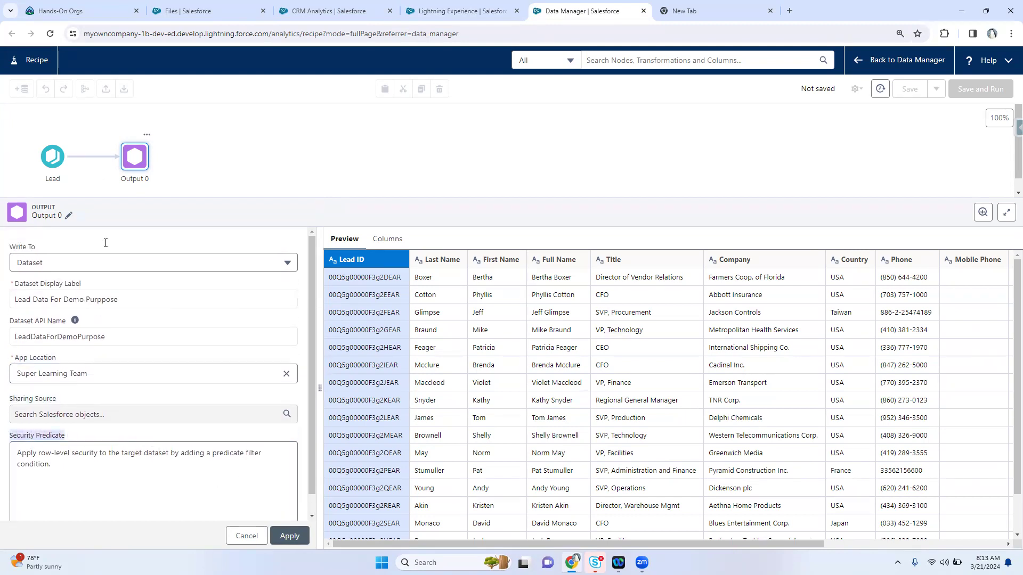
Step: Rename the output node to LeadObjDS and apply the node's dataset settings
click(68, 215)
drag(122, 83, 66, 83)
text(Lead)
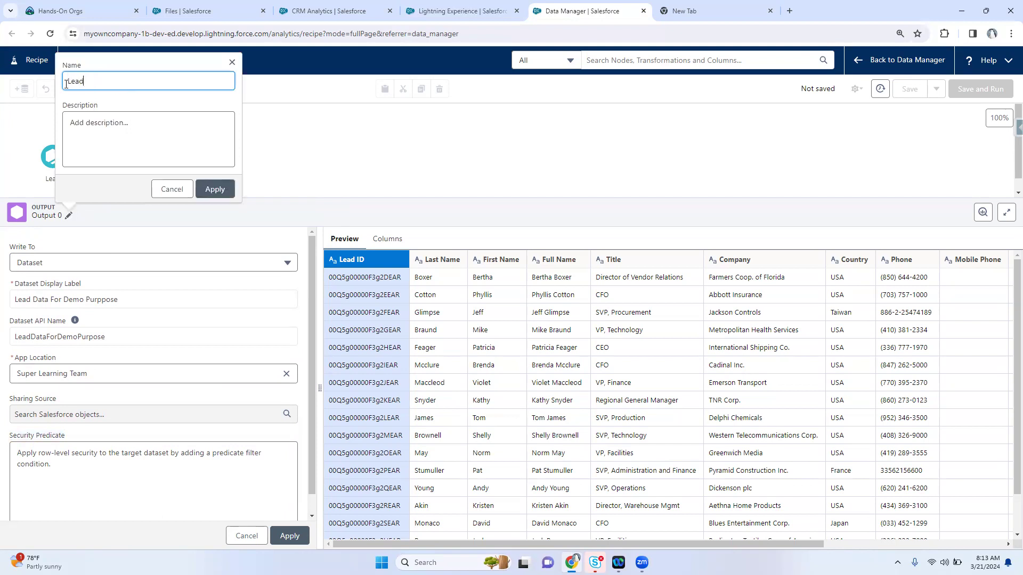
text(ObjDS)
key(Tab)
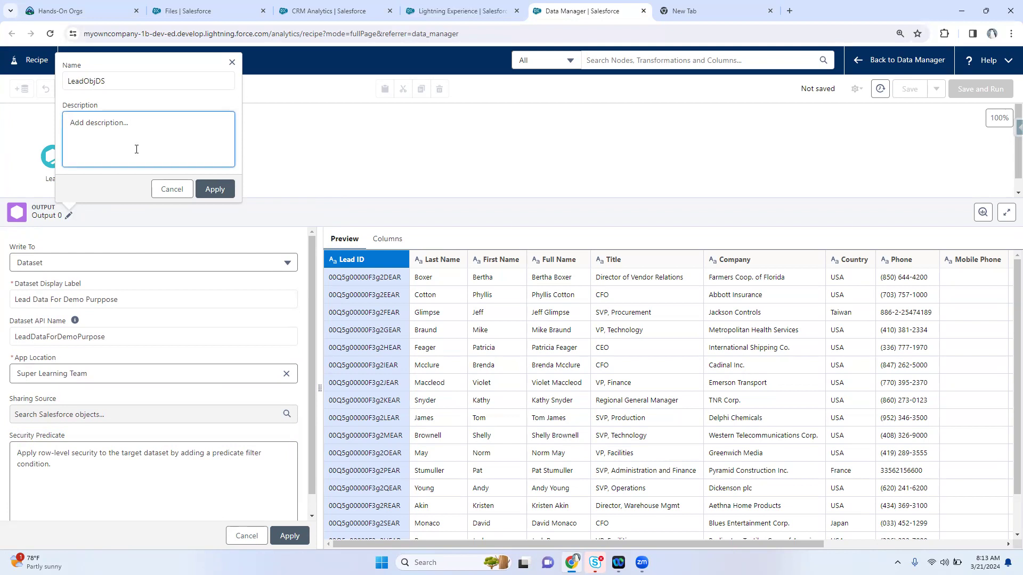
click(215, 190)
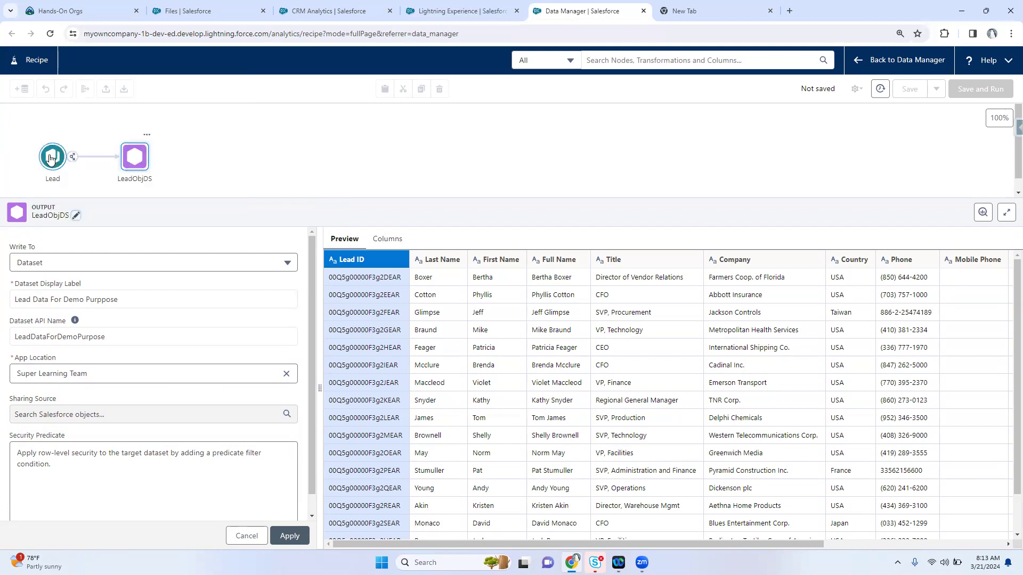
mouse_move(74, 159)
click(289, 535)
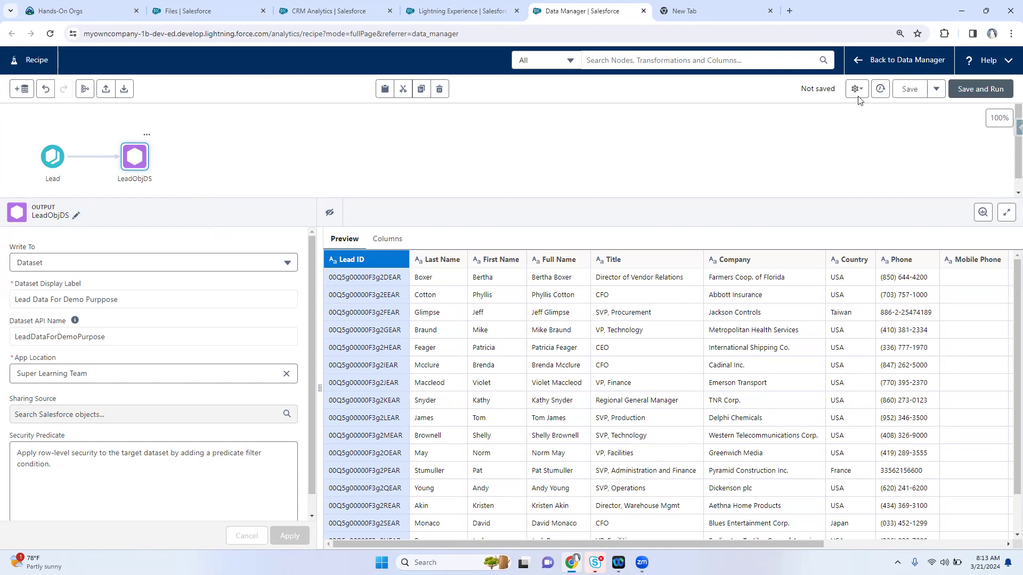
Step: Start saving the recipe and enter LeadObjDataTrainingPurpose as the recipe name
click(909, 89)
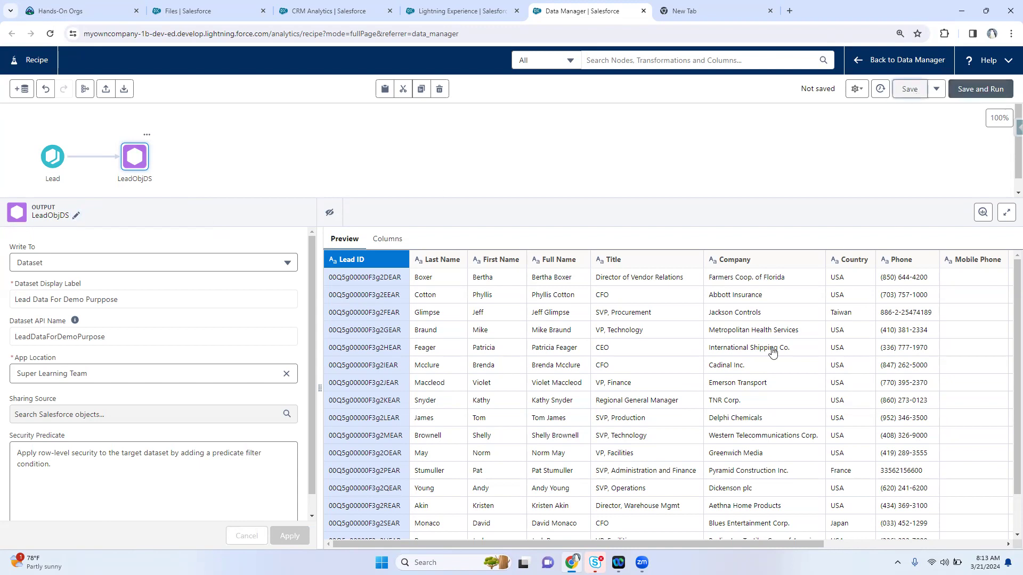
click(910, 89)
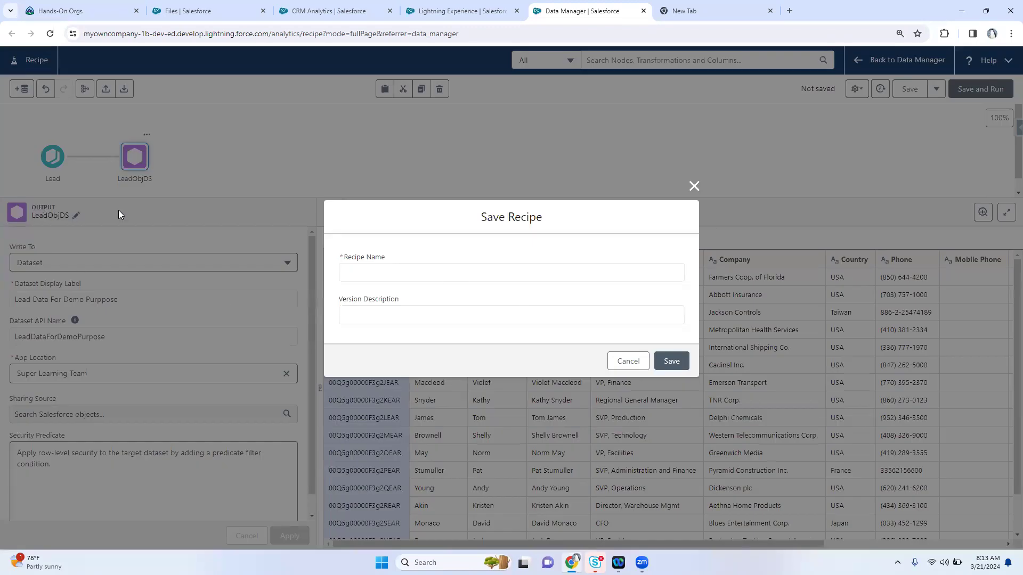
click(457, 273)
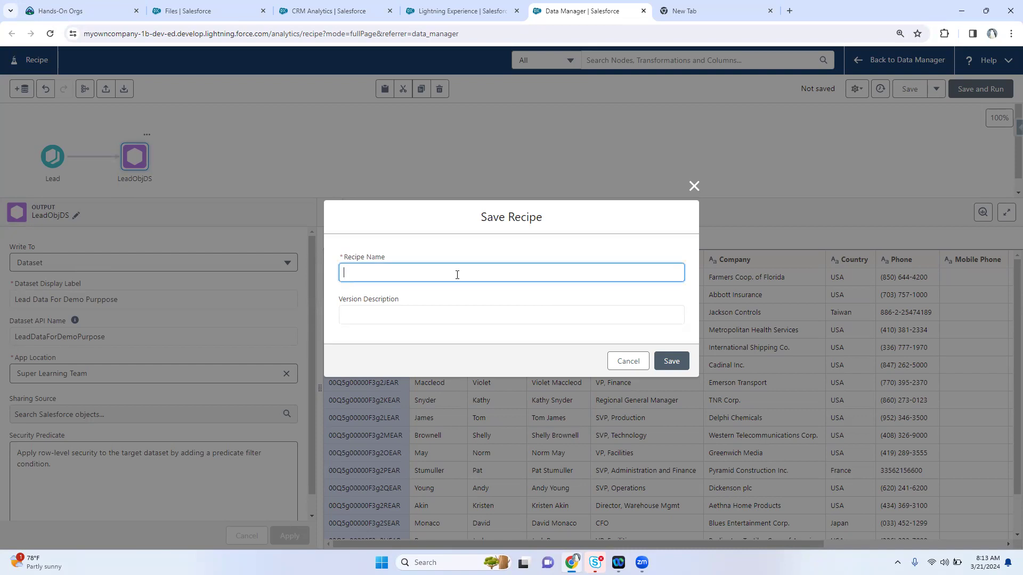
text(lEAD)
key(BackSpace)
key(BackSpace)
text(s)
text(adOb)
text(jData)
text(Tra)
text(ining)
text(Purpose)
key(Tab)
drag(457, 273, 340, 273)
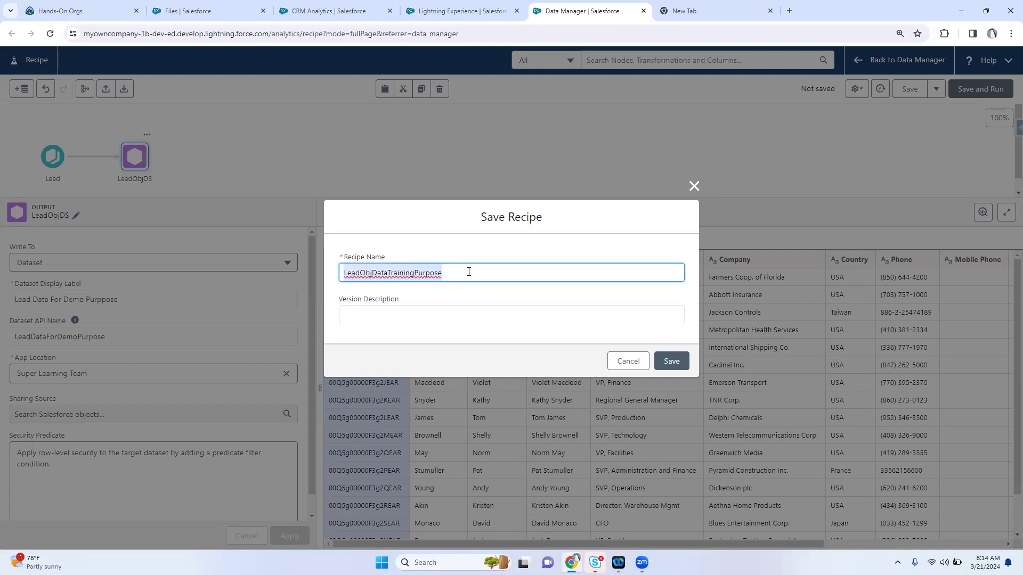
Step: Enter a version description starting with "taking data of Lead and" and save the recipe
click(359, 313)
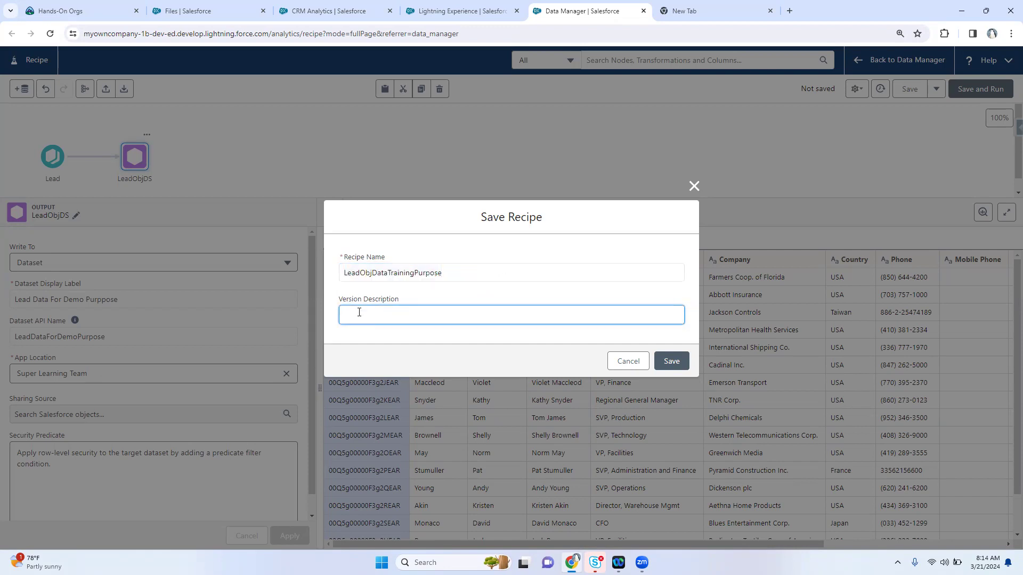
text(taking data of Lead and)
click(672, 362)
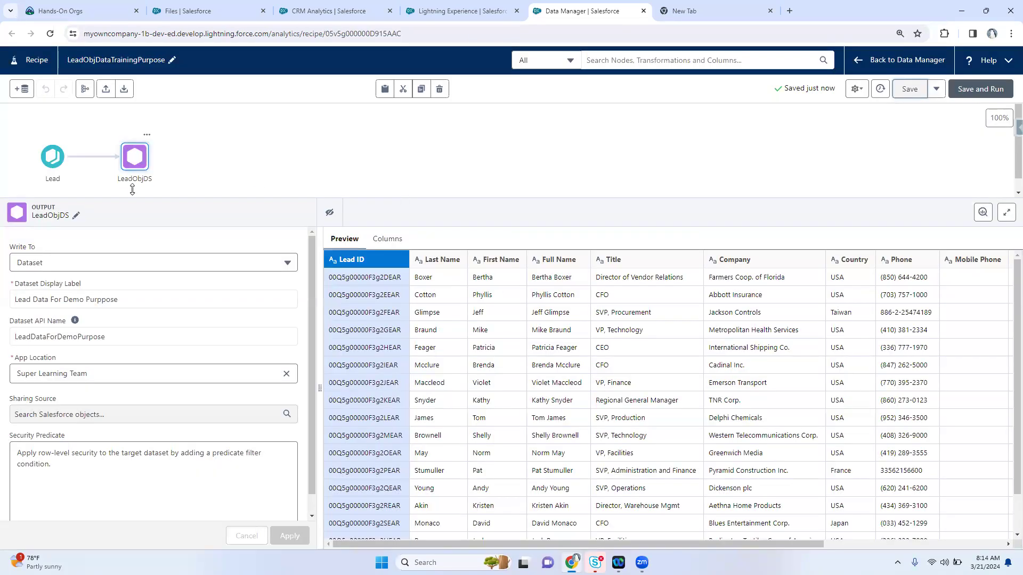
Step: Check the available input data without adding any, and auto-arrange the recipe's nodes
click(21, 90)
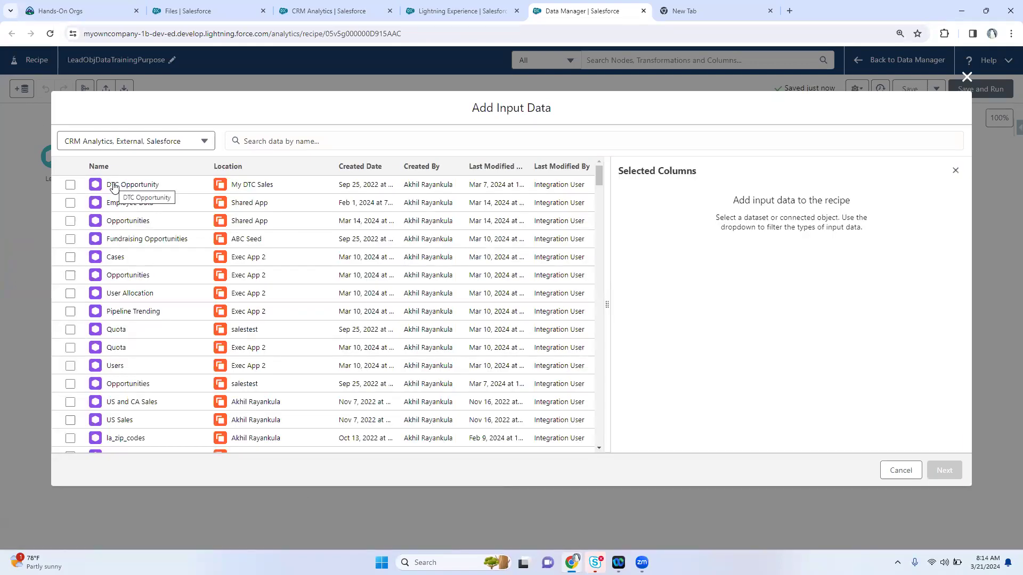
click(967, 77)
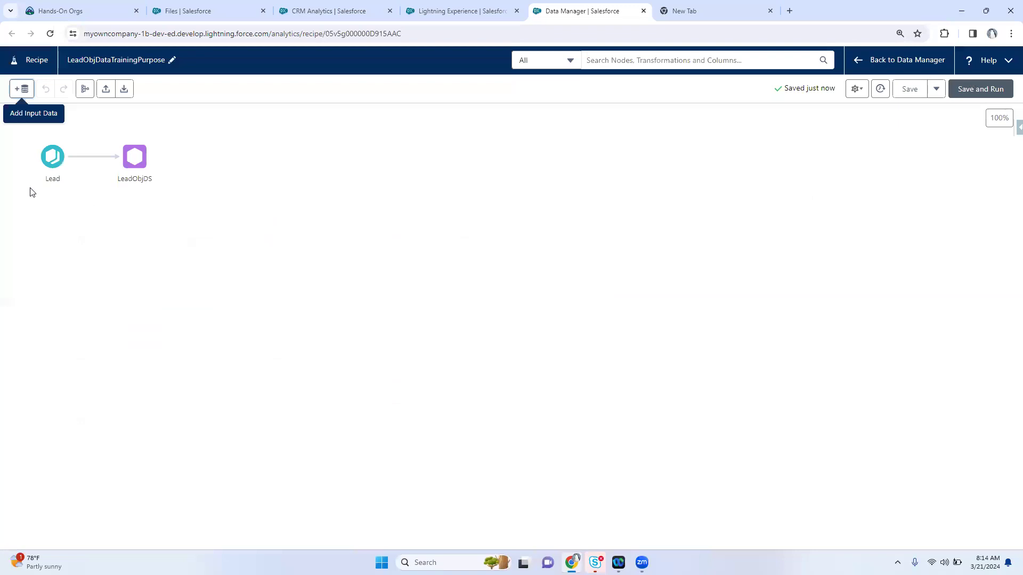
click(87, 93)
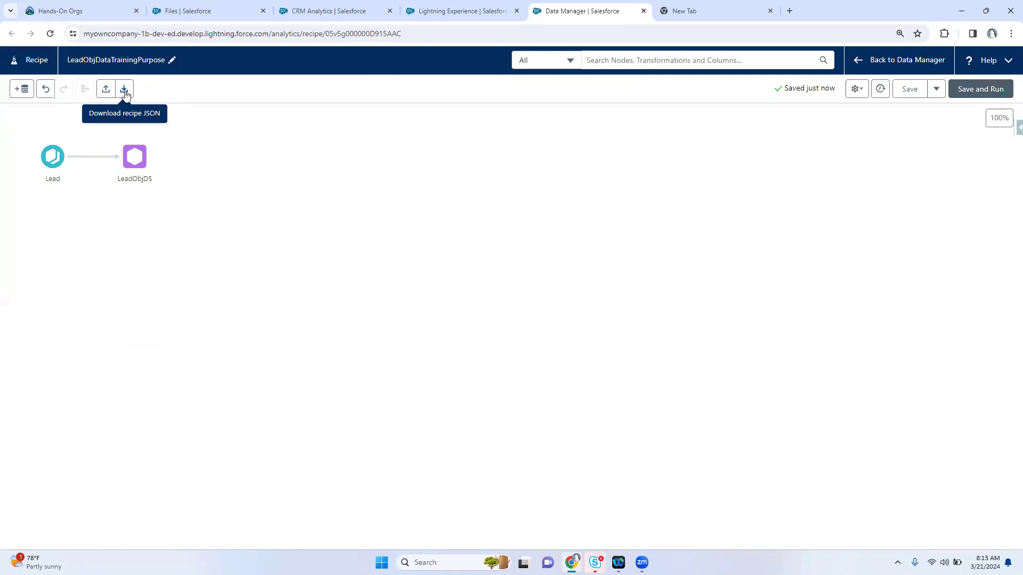
Step: Switch to Notepad++ and write "JSON - JavaScript OBject Notation" in a new document
key(super+r)
key(Return)
key(ctrl+n)
text(JSON)
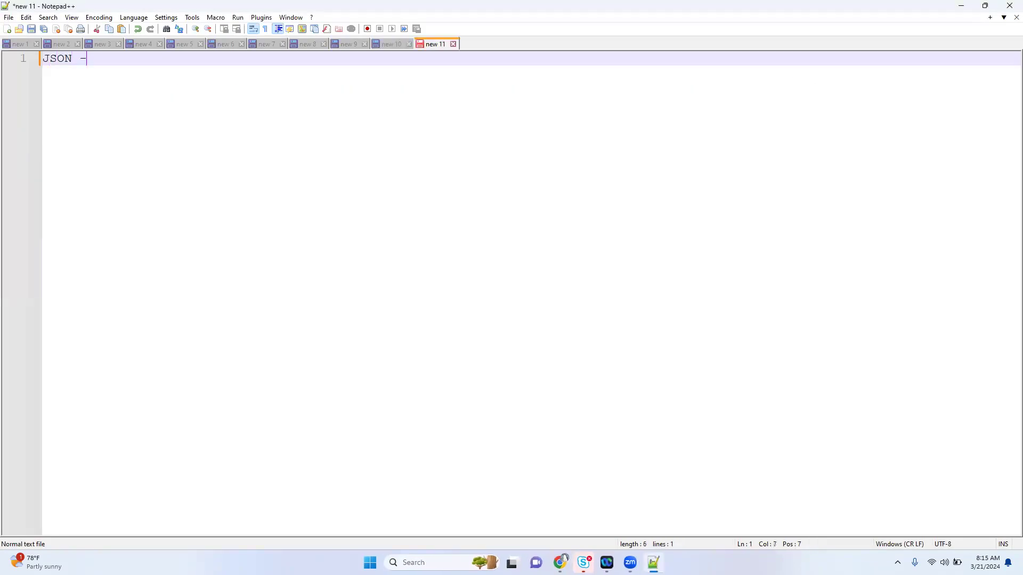
text( - JavaScript OBject Notation)
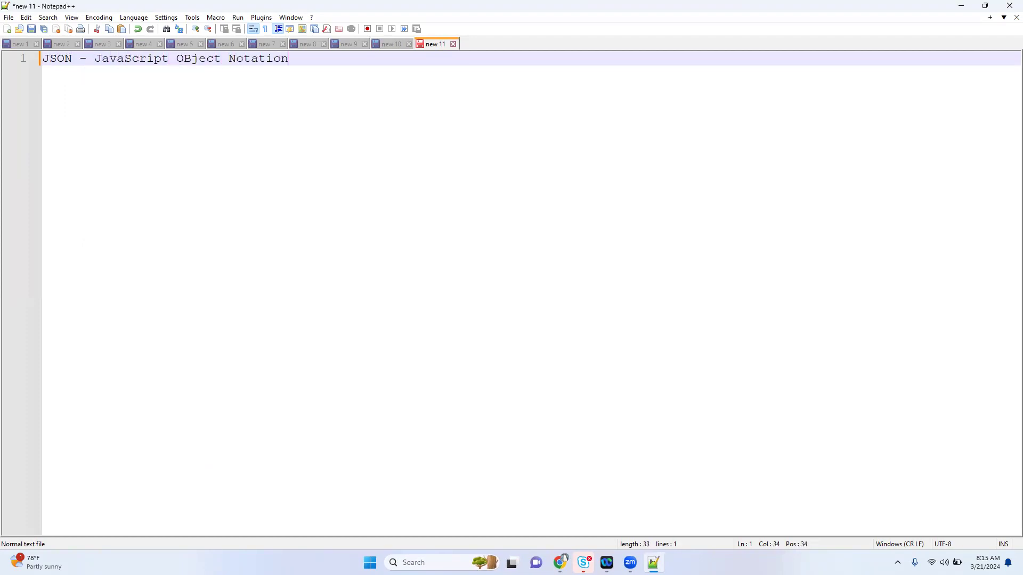
Step: Return to the Chrome browser and search Google for "JSON example online" in the empty tab
key(alt+Tab)
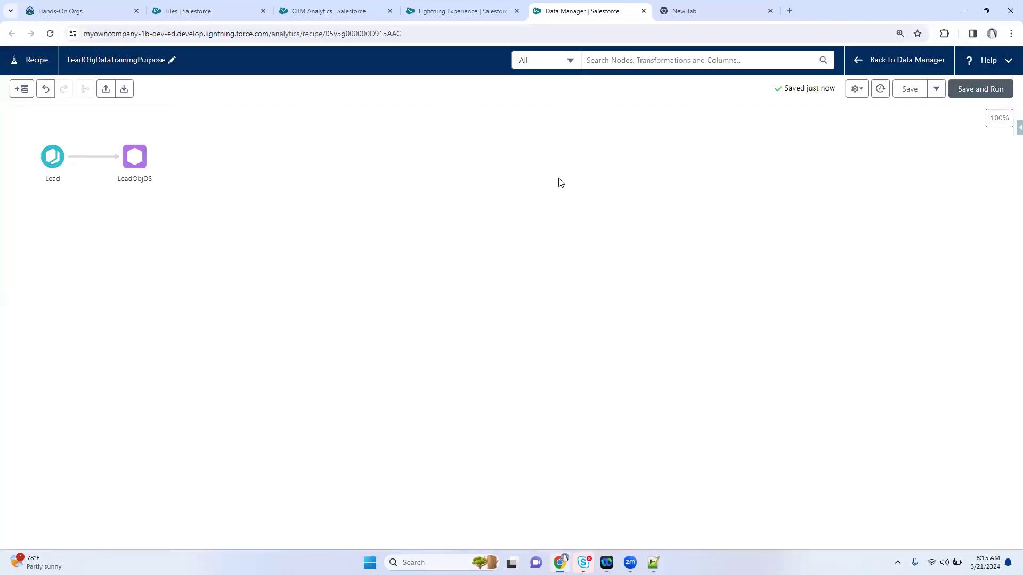
click(699, 12)
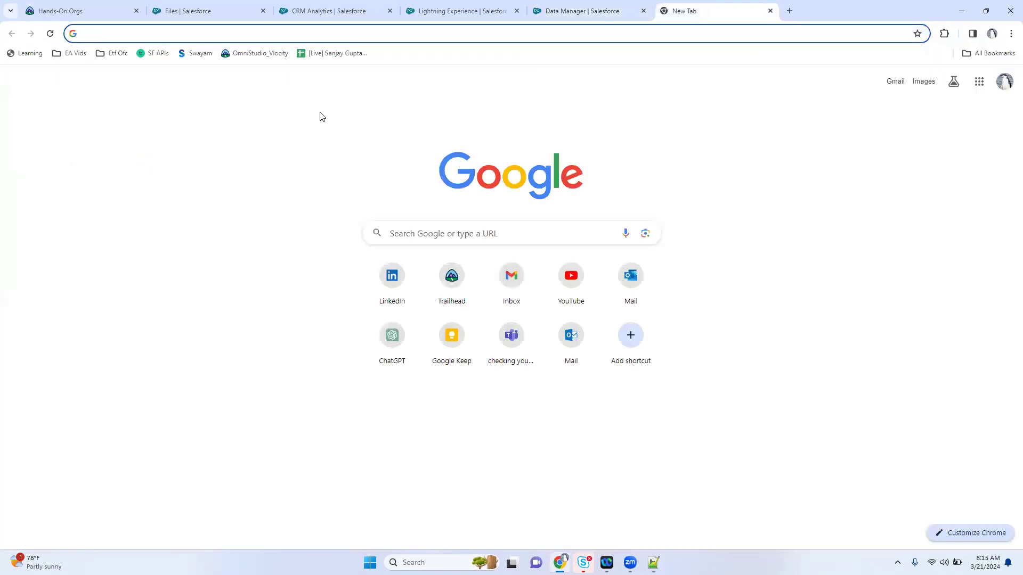
text(JSON example )
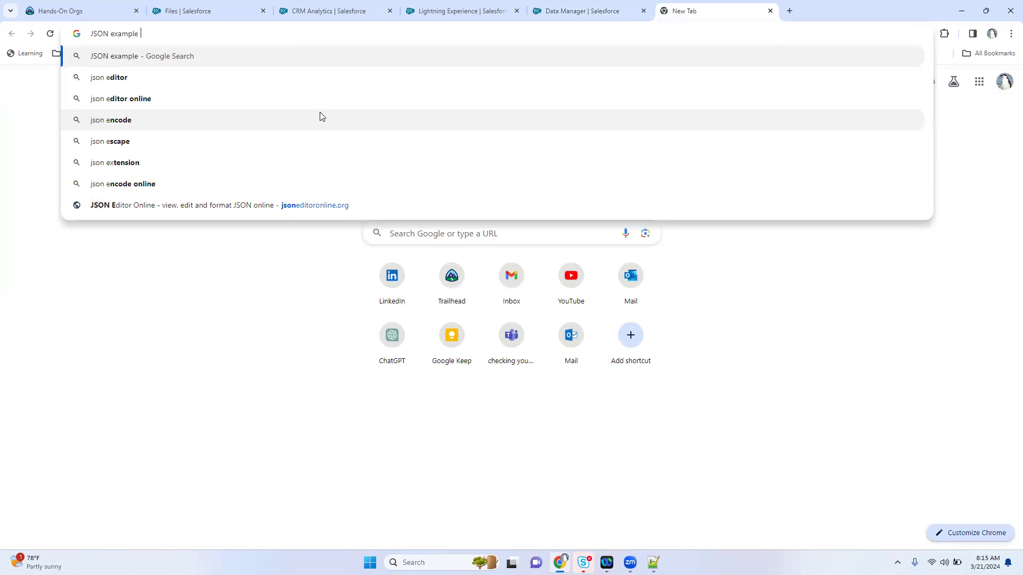
text(online)
key(Return)
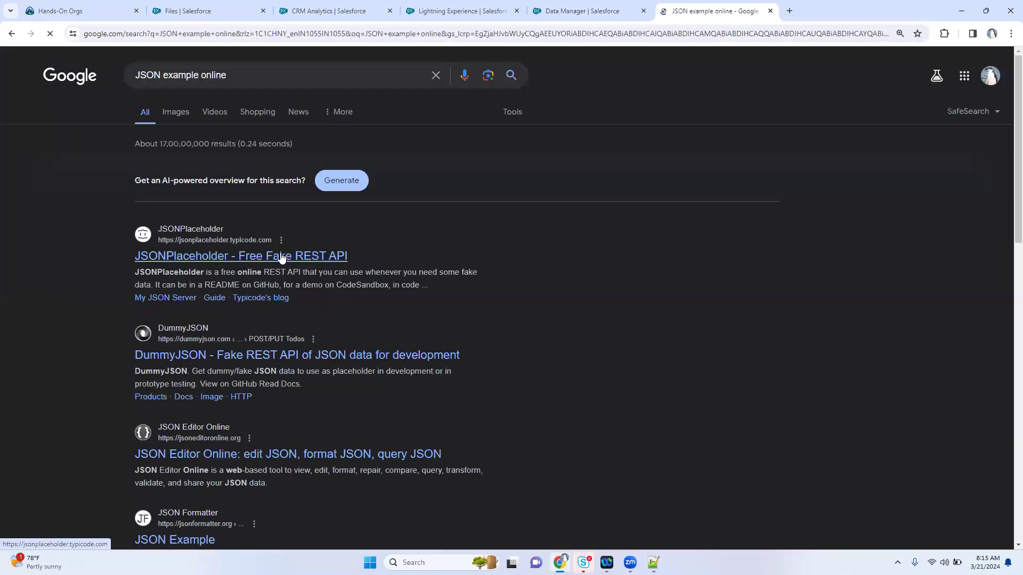
Step: Open the JSONPlaceholder site from the results and open its GET /posts route in a separate tab
click(282, 257)
scroll(563, 336, down, 10)
key(ctrl+minus)
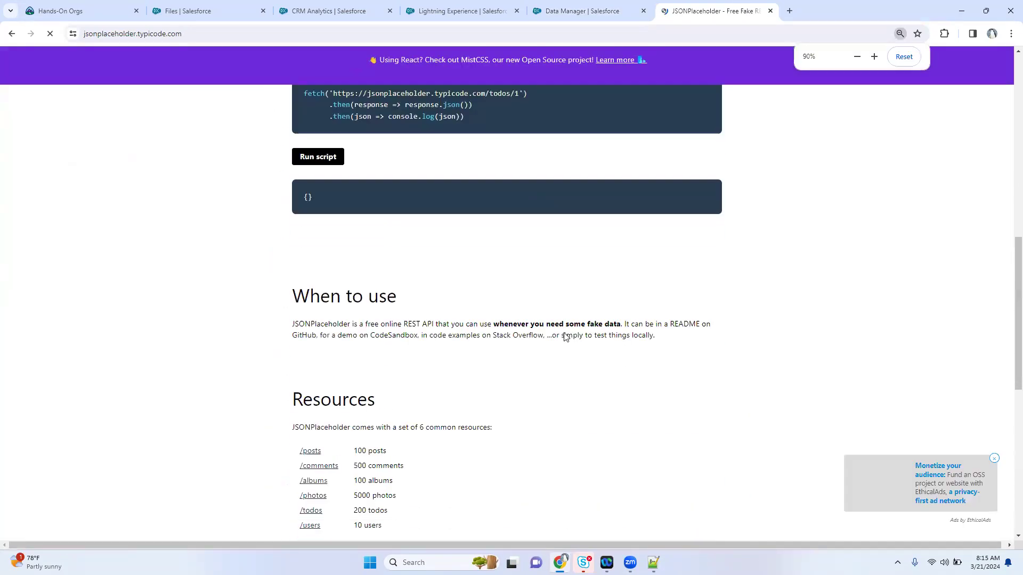
scroll(564, 335, down, 5)
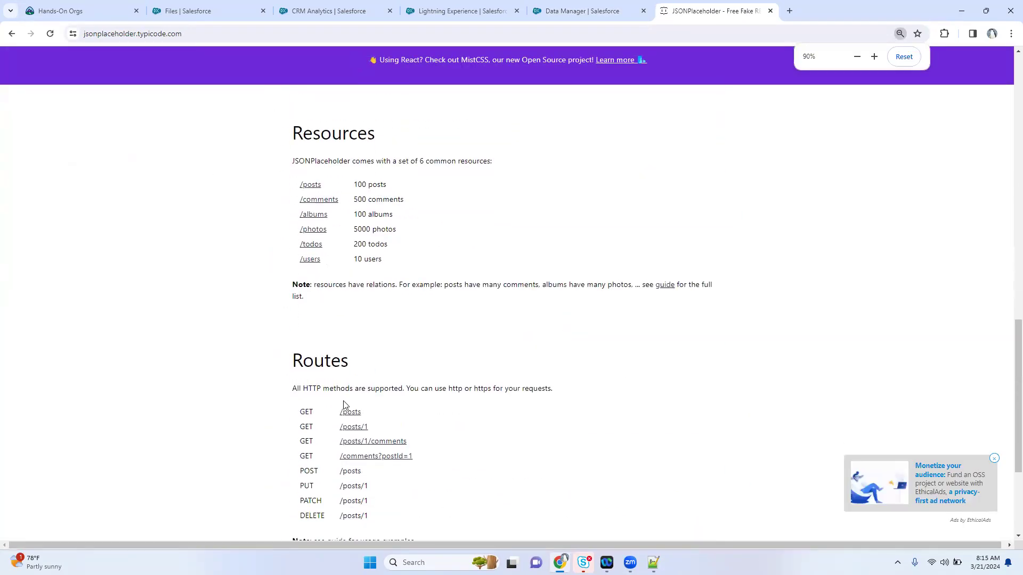
middle_click(350, 412)
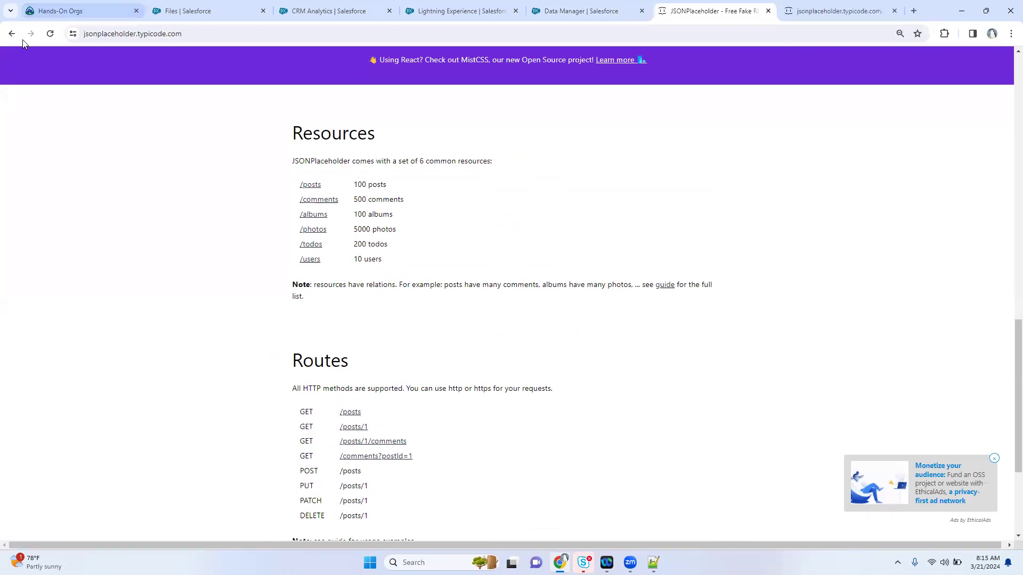
Step: Search Google for "sample json in w3 schools" and open the W3Schools JSON Introduction page
click(116, 33)
text(s)
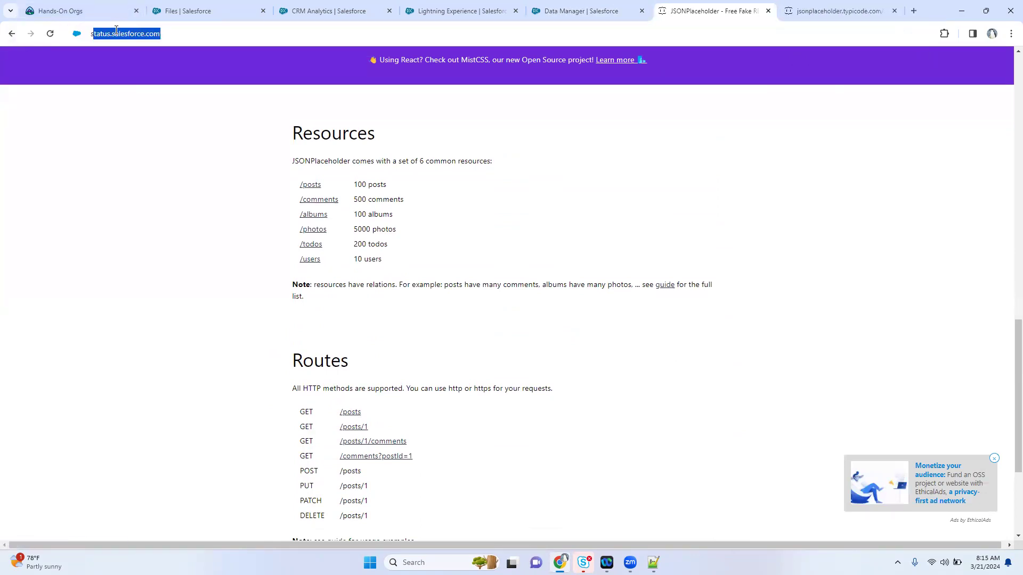
text(ample json in)
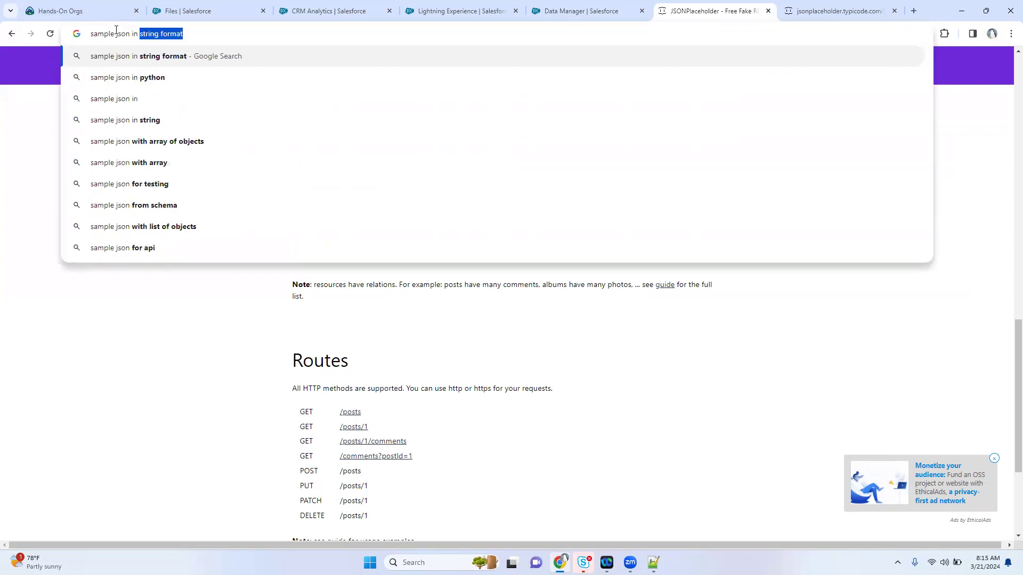
text( w3 )
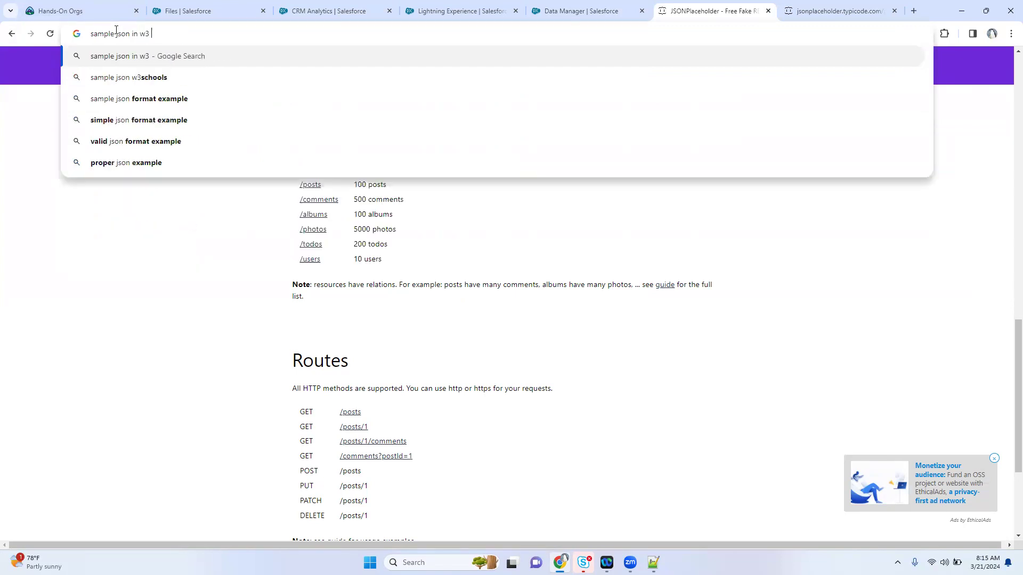
text(schools)
key(Return)
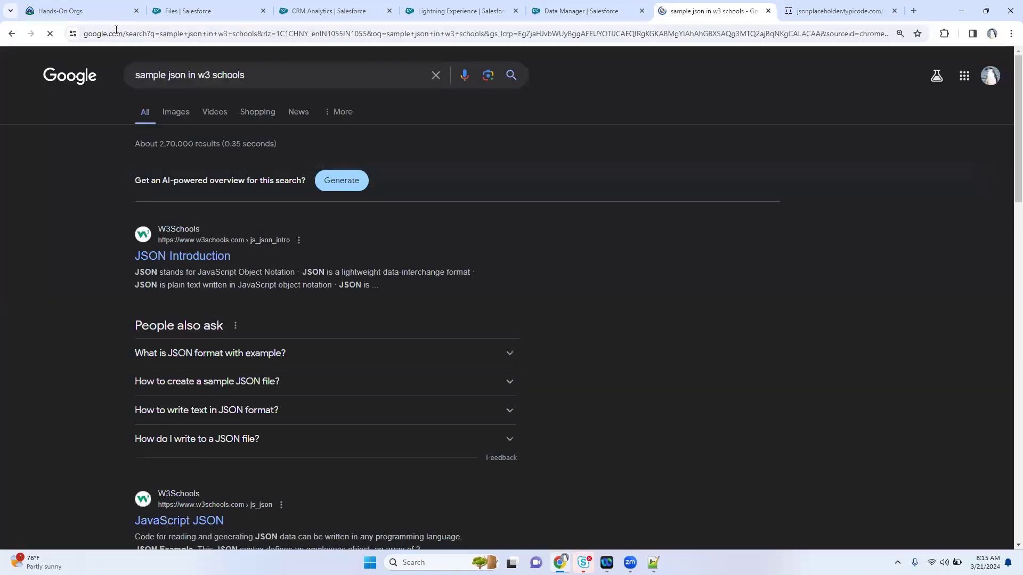
click(188, 258)
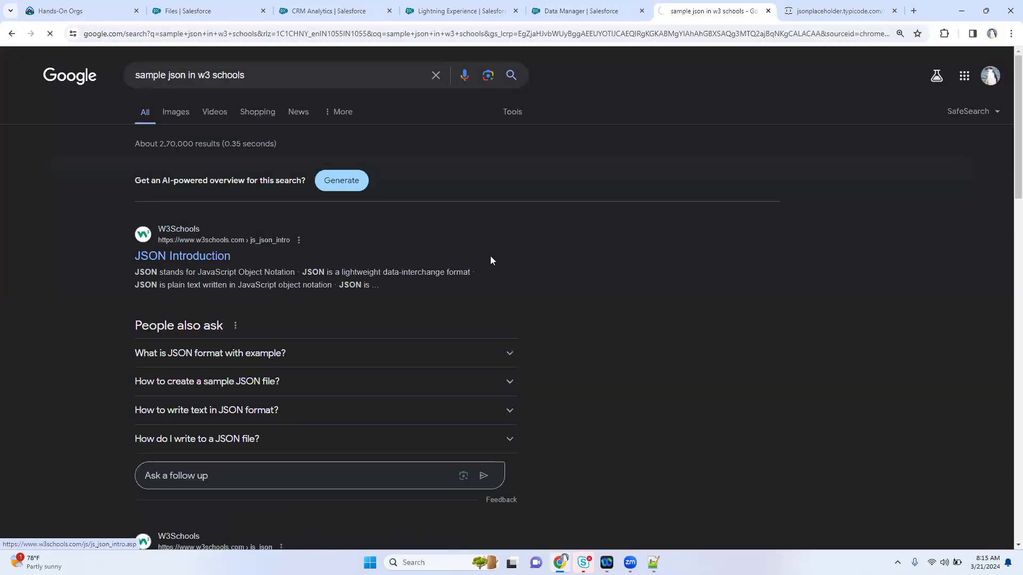
Step: Examine the JSON string example on the introduction page and continue to the JSON Syntax page
scroll(488, 260, down, 2)
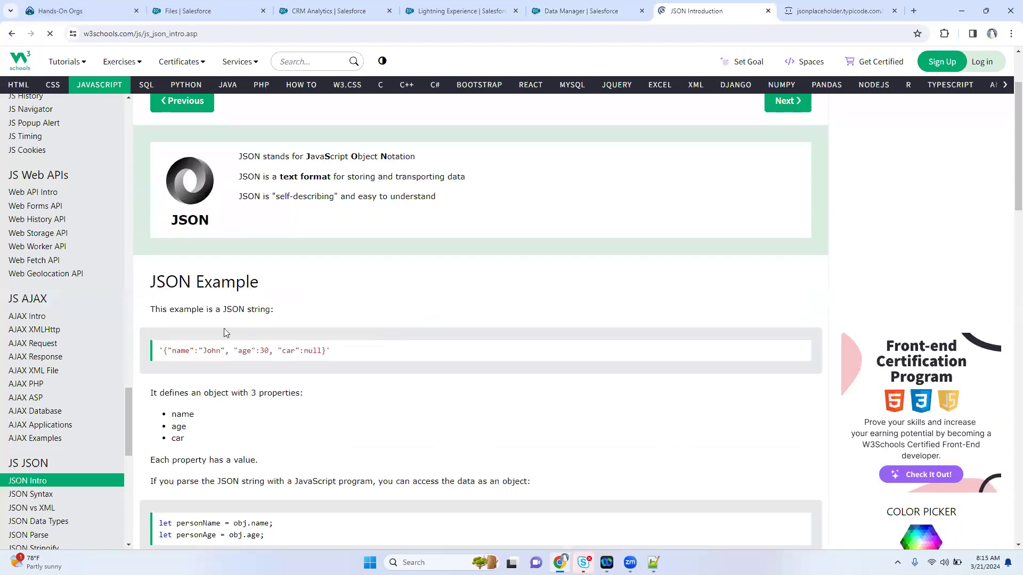
drag(165, 350, 177, 351)
click(190, 354)
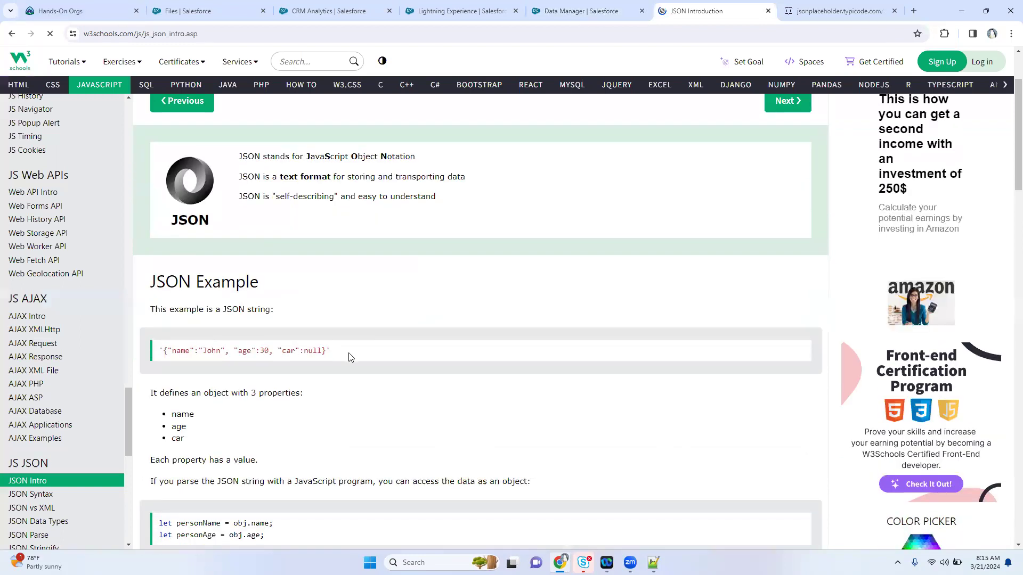
scroll(349, 358, down, 10)
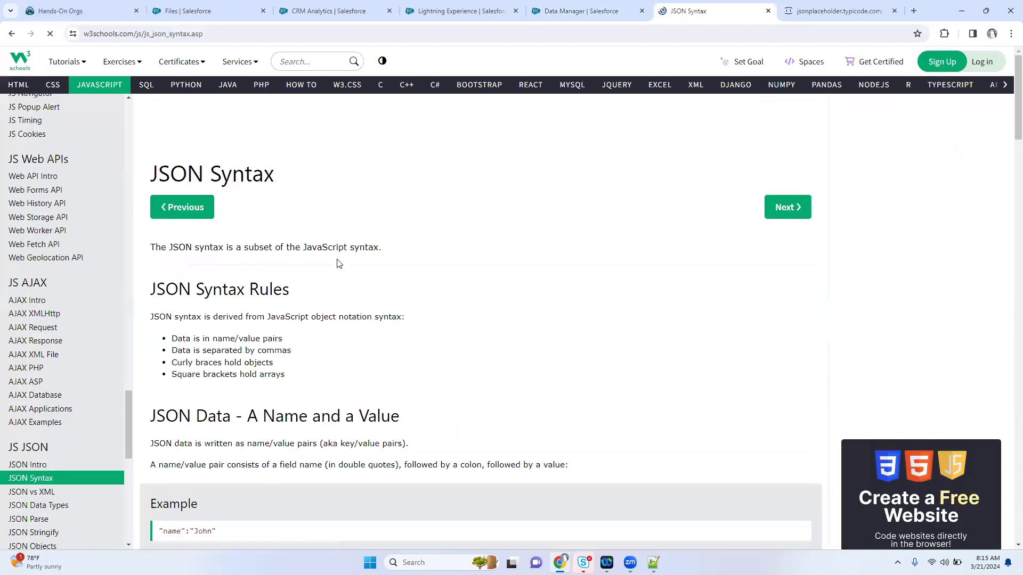
Step: Examine the JSON Syntax page's name/value pair, curly brace and key examples down to the JSON Values section
scroll(339, 264, down, 5)
scroll(197, 369, down, 1)
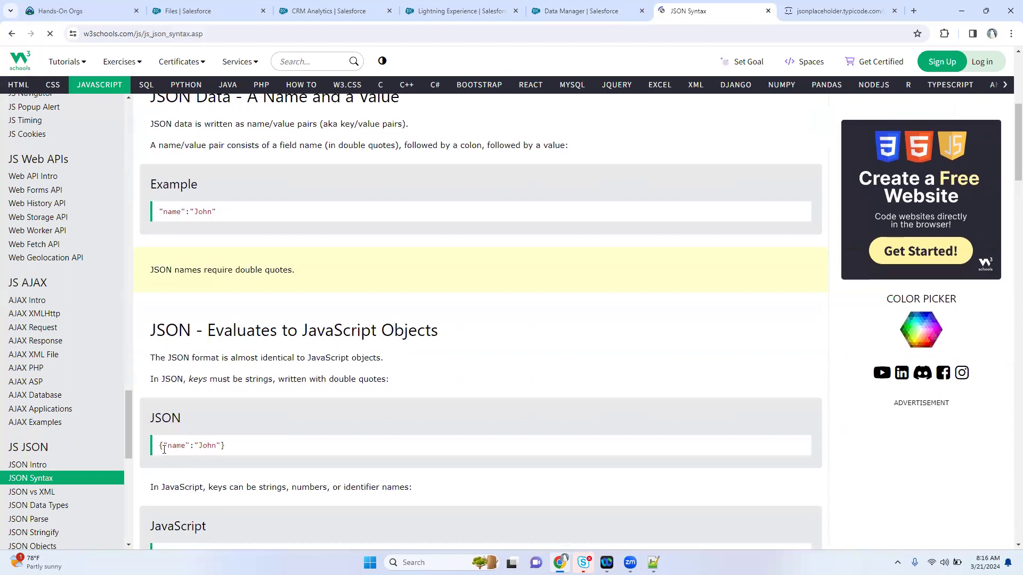
drag(163, 447, 154, 450)
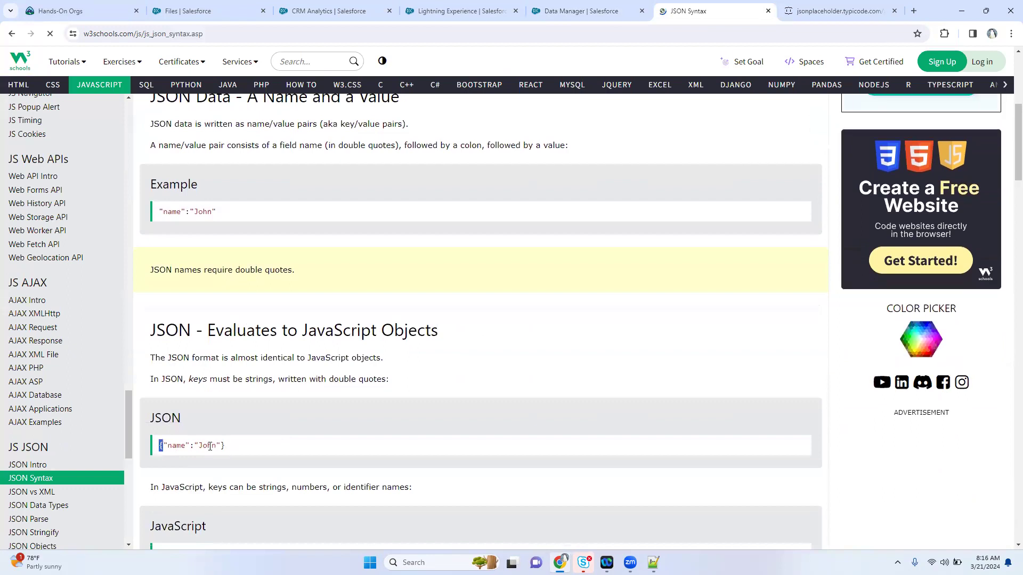
click(175, 445)
scroll(240, 404, down, 4)
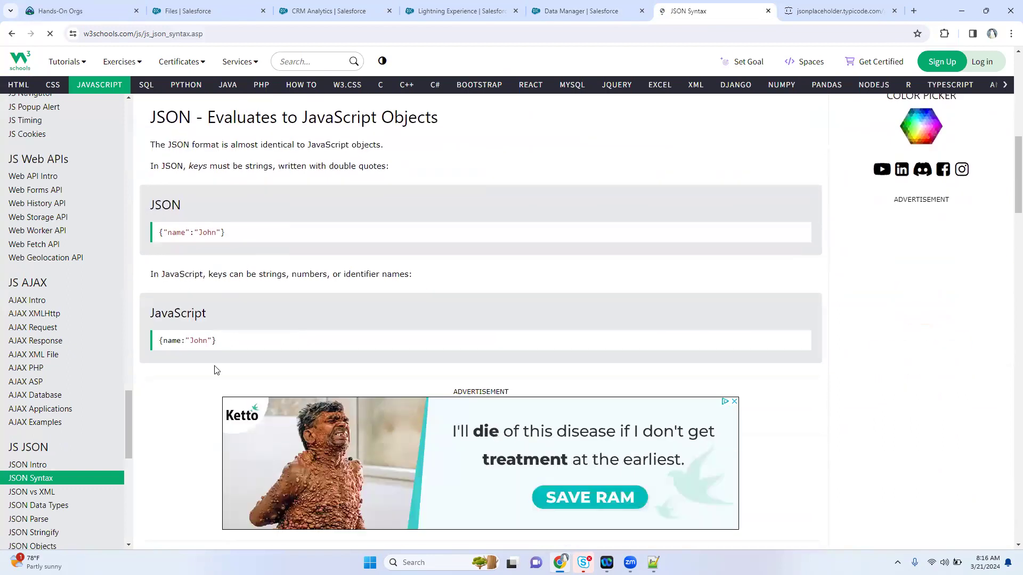
scroll(216, 371, down, 3)
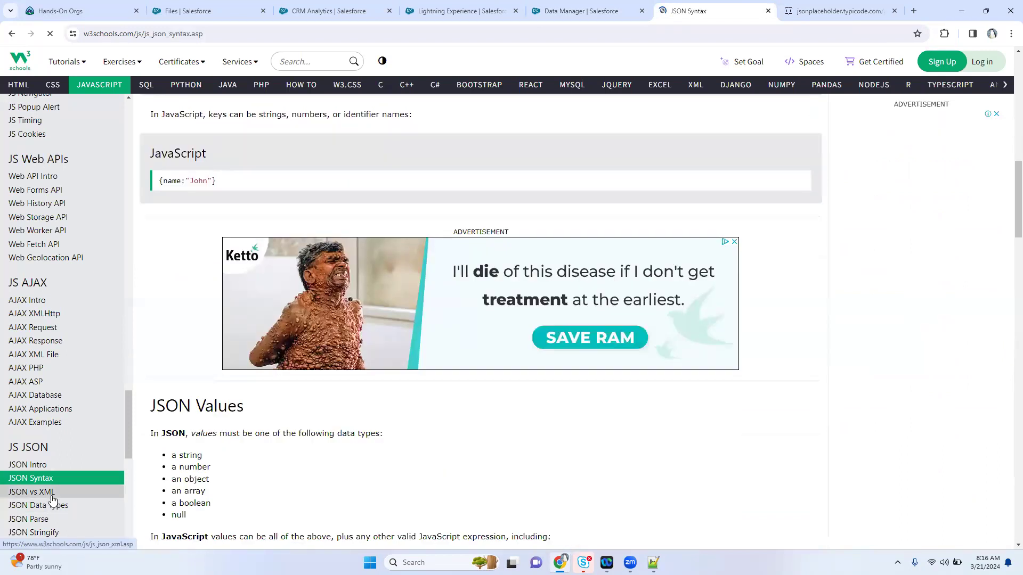
Step: Open the W3Schools JSON vs XML page, glance back at the recipe, and compare the page's JSON and XML examples
click(52, 498)
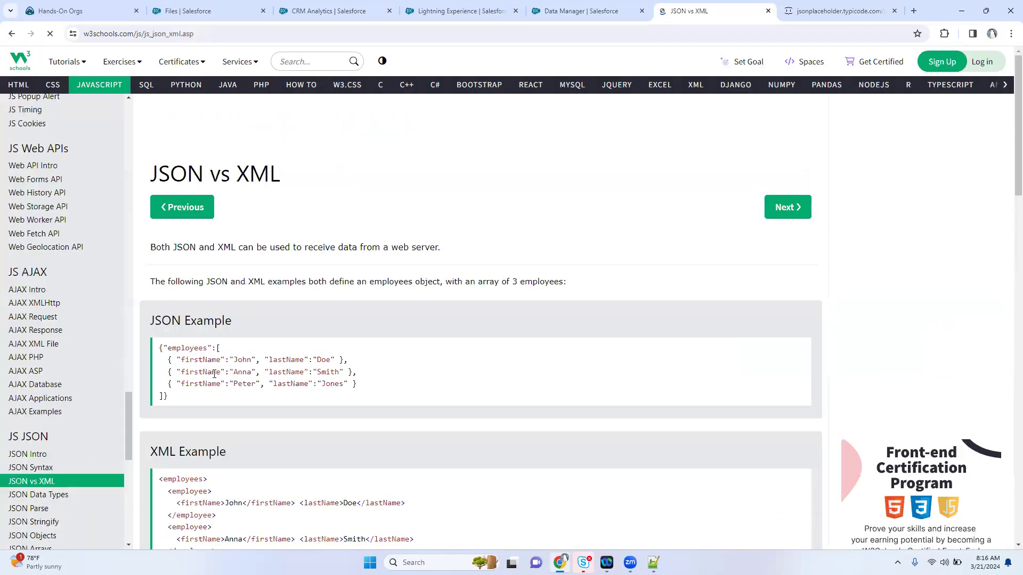
double_click(238, 170)
click(368, 10)
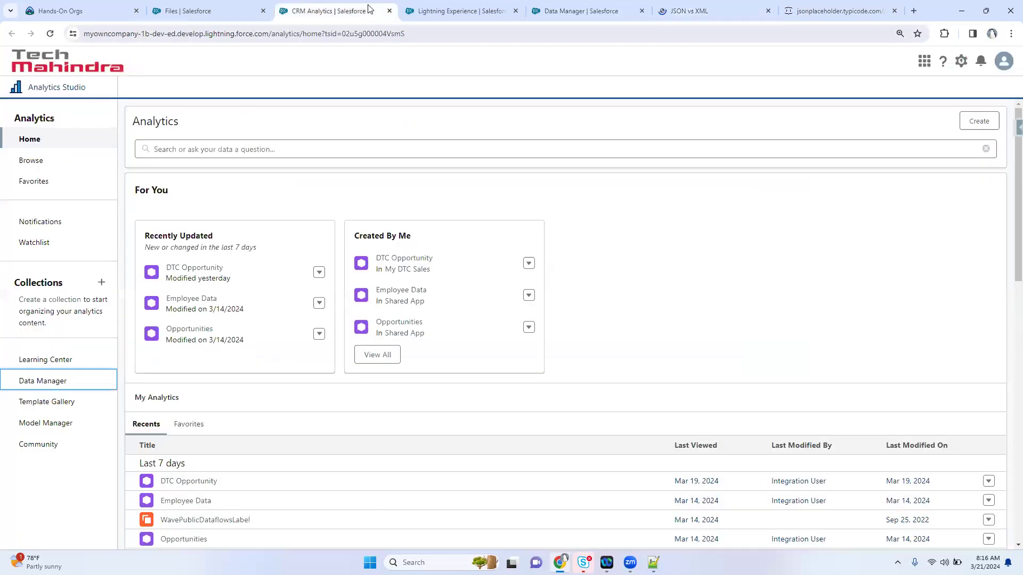
click(428, 11)
click(579, 5)
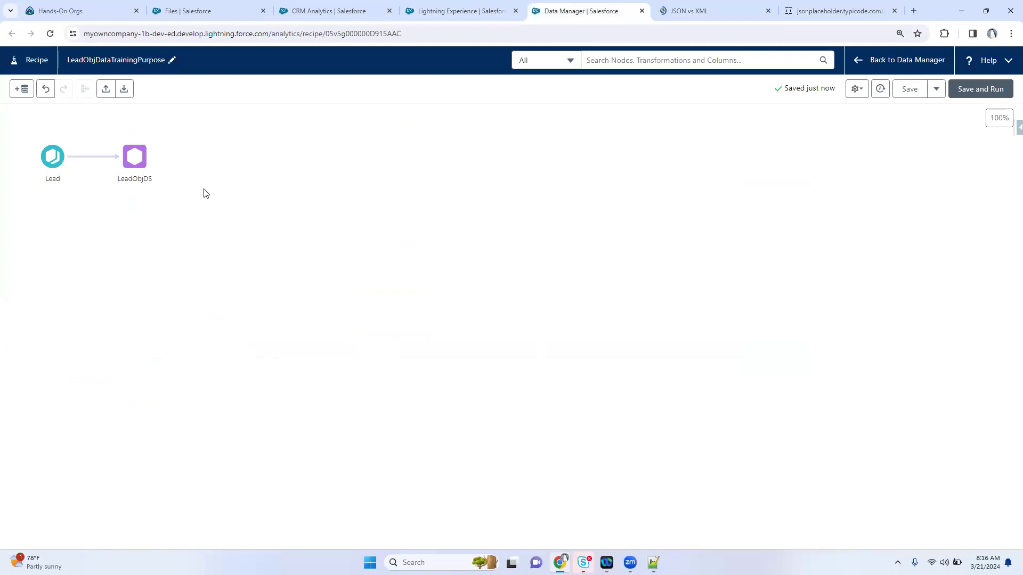
click(714, 10)
drag(166, 347, 194, 372)
scroll(250, 402, down, 3)
drag(163, 331, 250, 440)
click(200, 363)
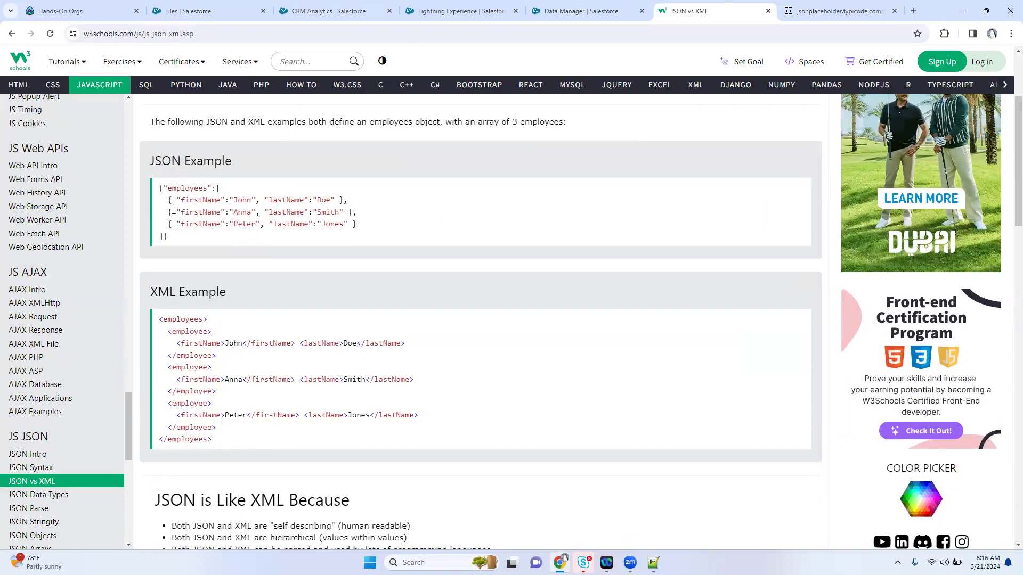
Step: Examine the employees keys in the JSON example, the JSON and XML comparison lists, and the opening and closing tags in the XML example
drag(150, 160, 179, 162)
click(178, 188)
double_click(177, 188)
double_click(193, 200)
scroll(271, 381, down, 5)
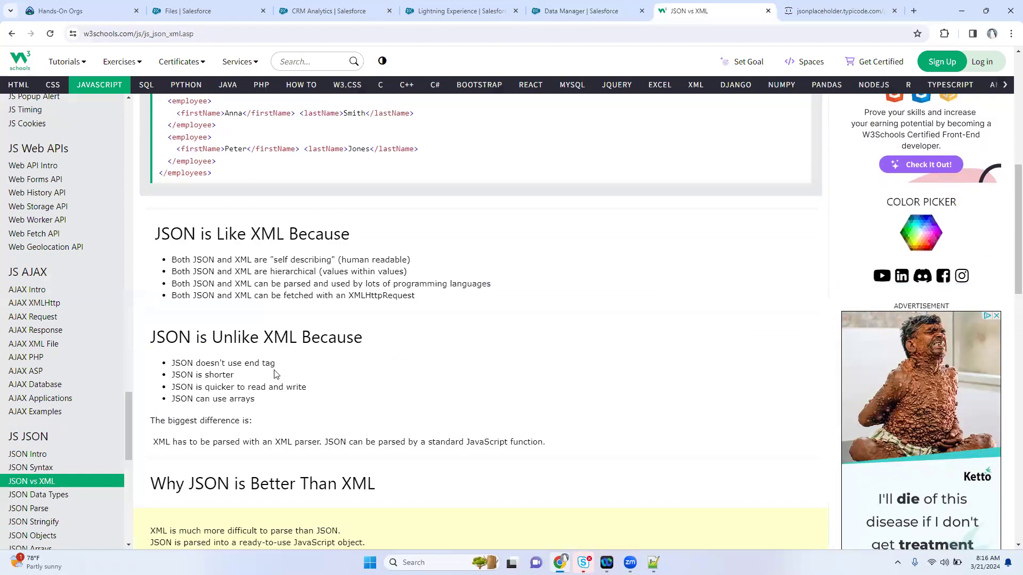
scroll(201, 369, up, 2)
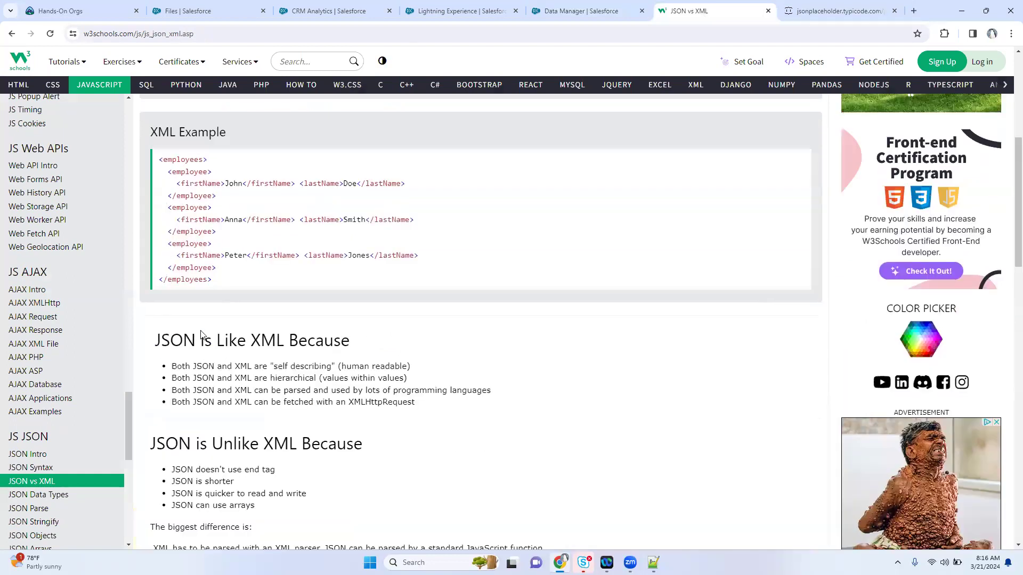
drag(159, 158, 221, 162)
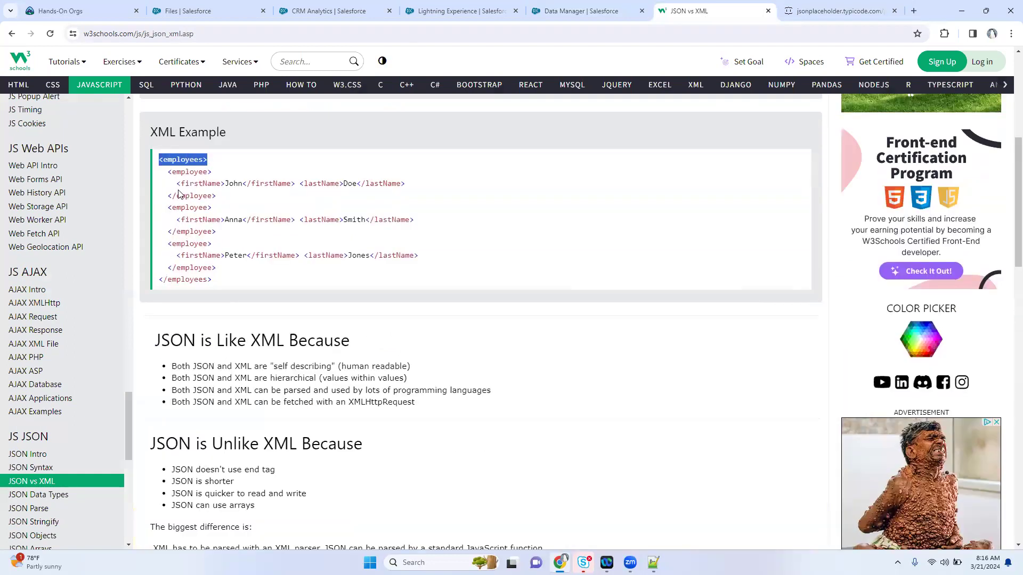
drag(168, 196, 224, 199)
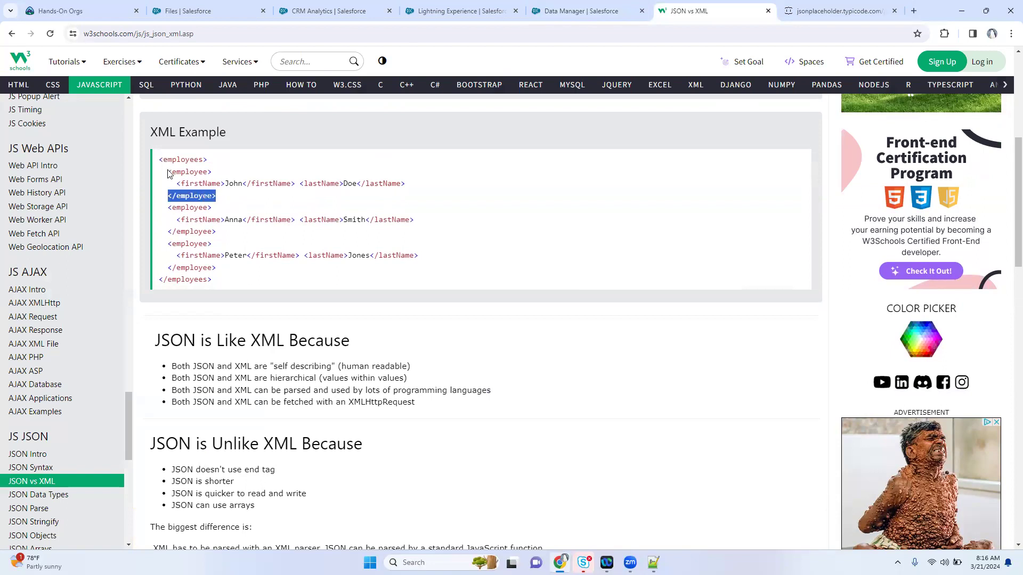
drag(168, 172, 216, 176)
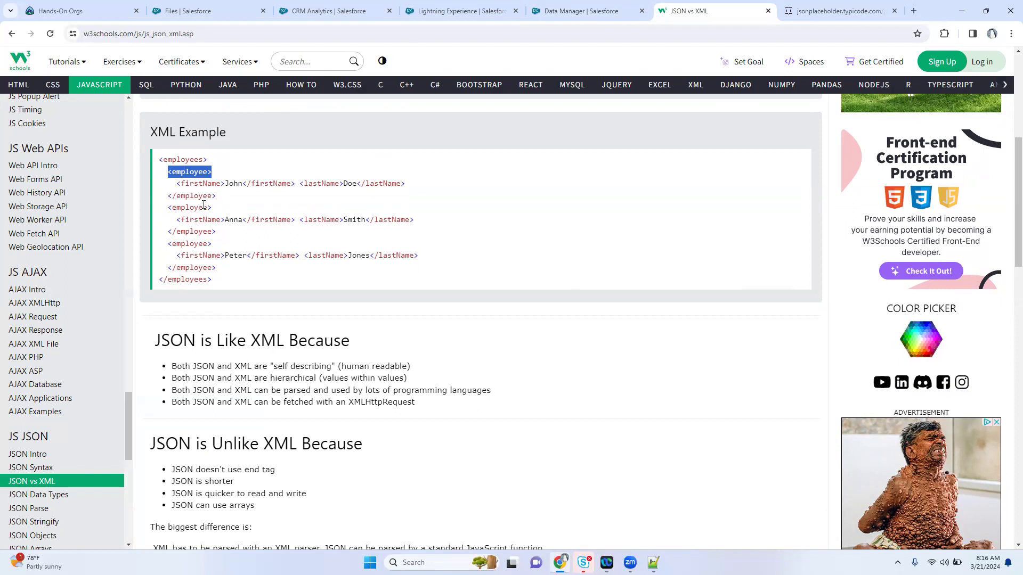
Step: Return to the LeadObjDataTrainingPurpose recipe, download its JSON, and open the downloaded file in a maximized Notepad window
click(332, 6)
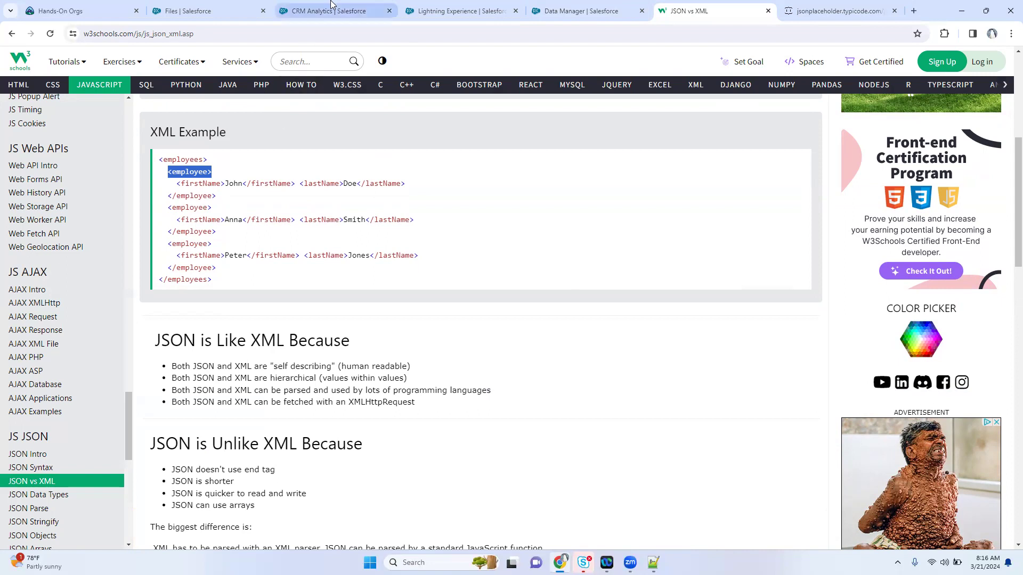
click(461, 7)
click(551, 11)
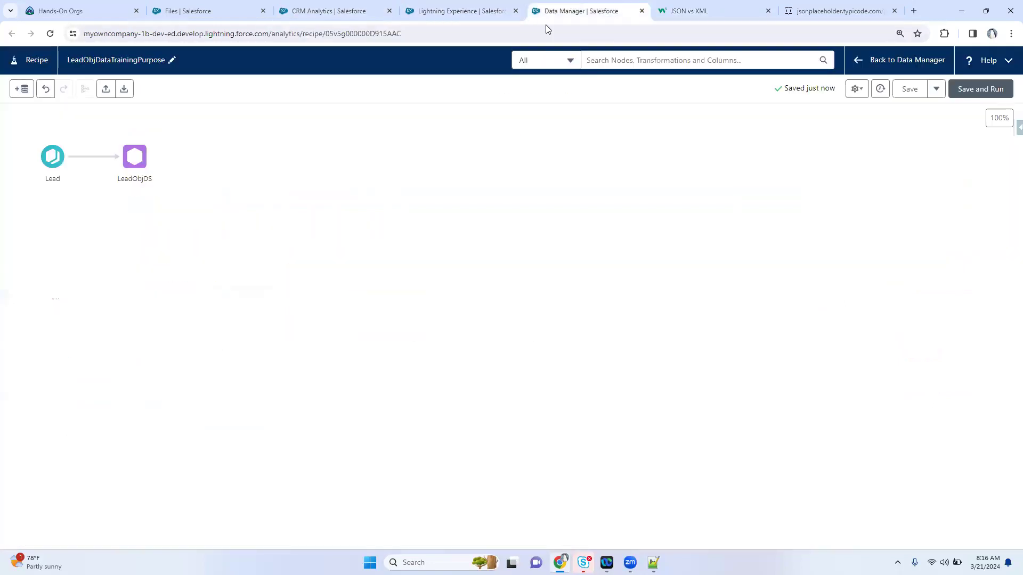
click(129, 89)
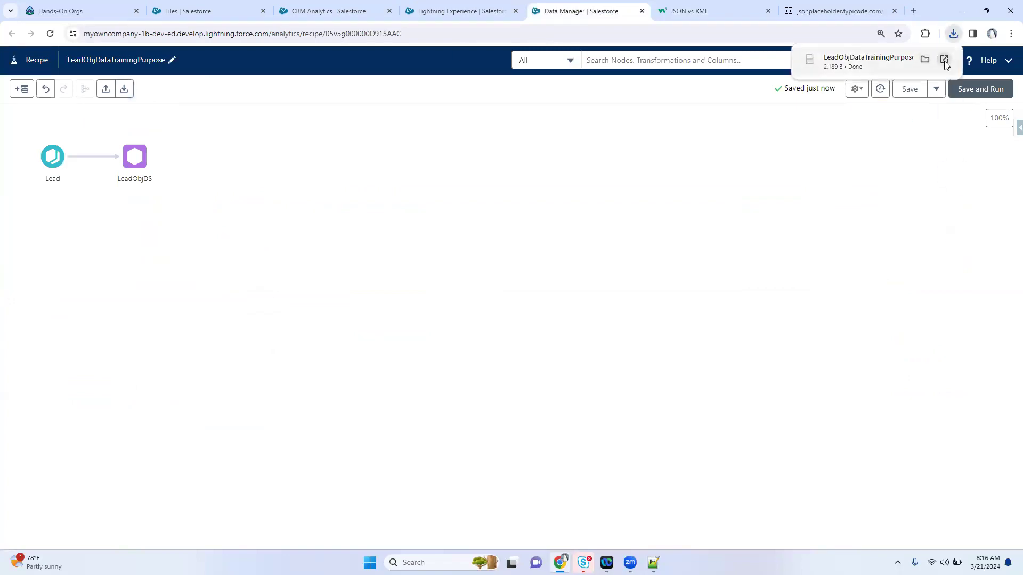
click(944, 59)
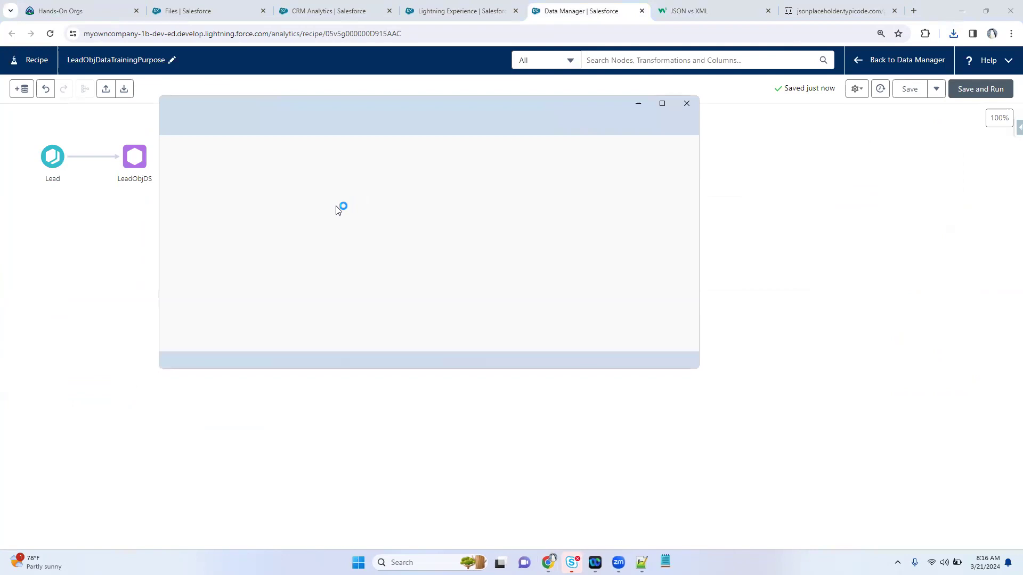
click(662, 104)
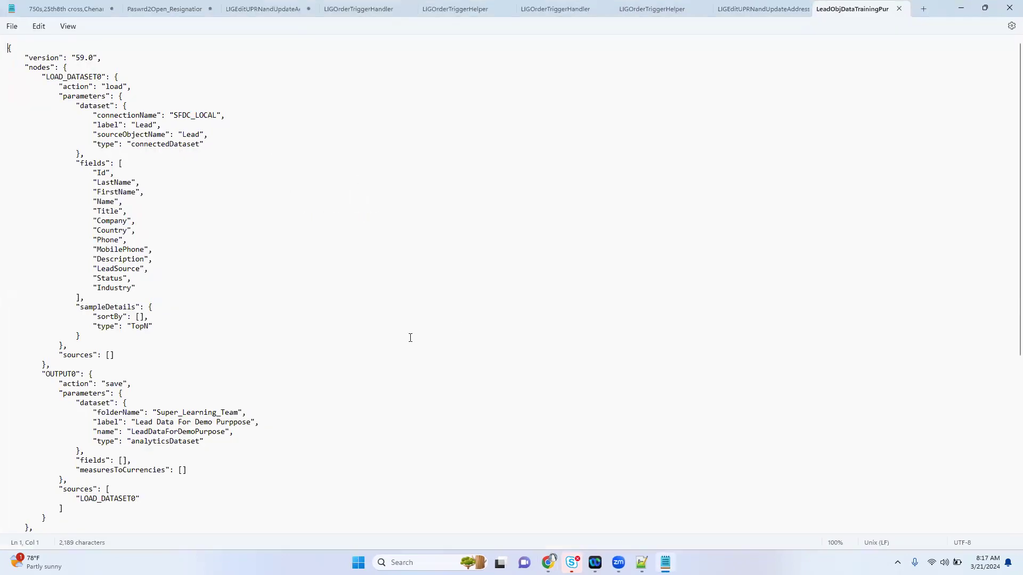
Step: Enlarge the JSON text and examine the version, the LOAD_DATASET0 node and its connectionName, label, sourceObjectName and type entries
scroll(410, 338, up, 1)
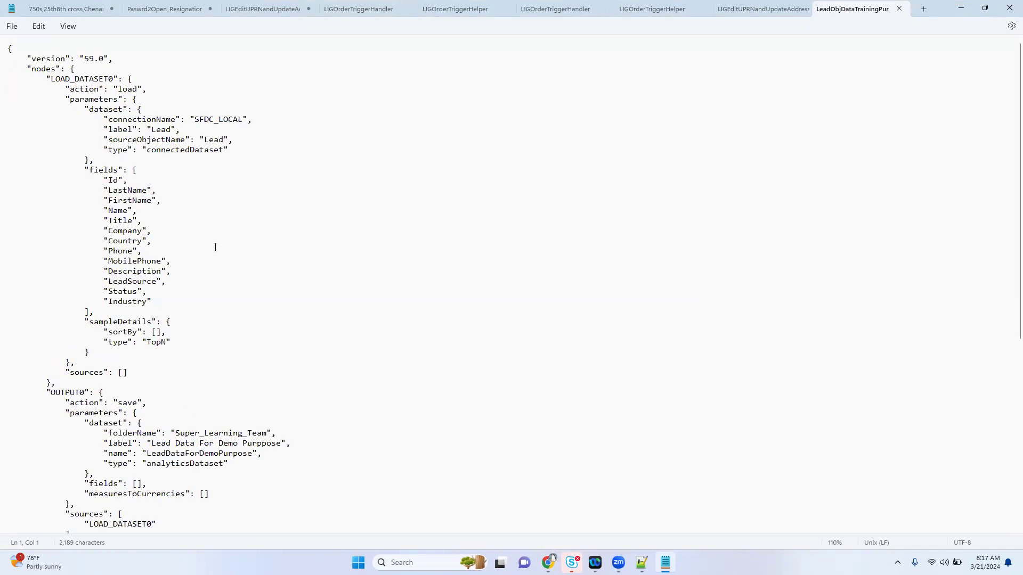
scroll(215, 247, up, 1)
drag(94, 62, 99, 63)
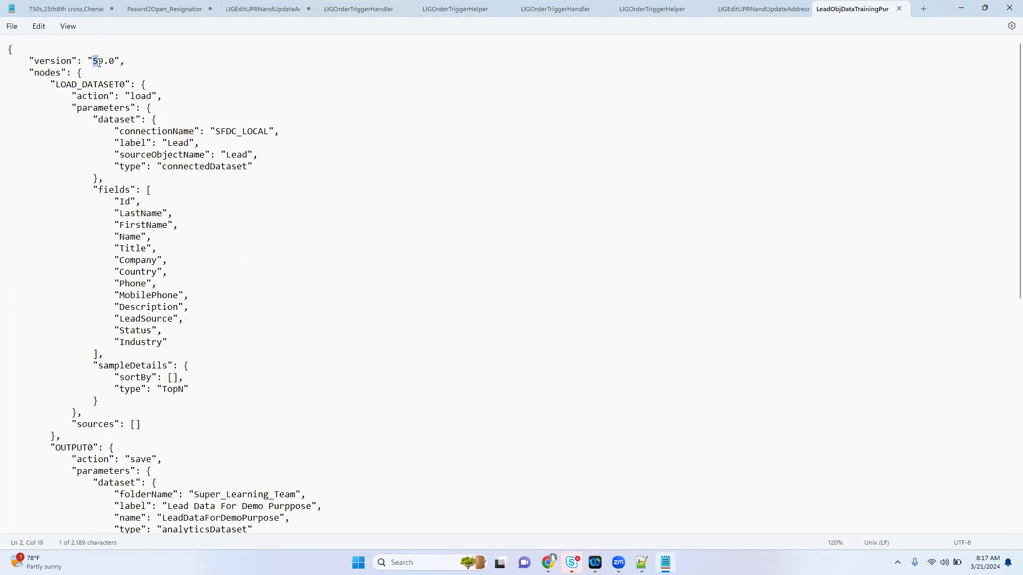
drag(35, 76, 115, 87)
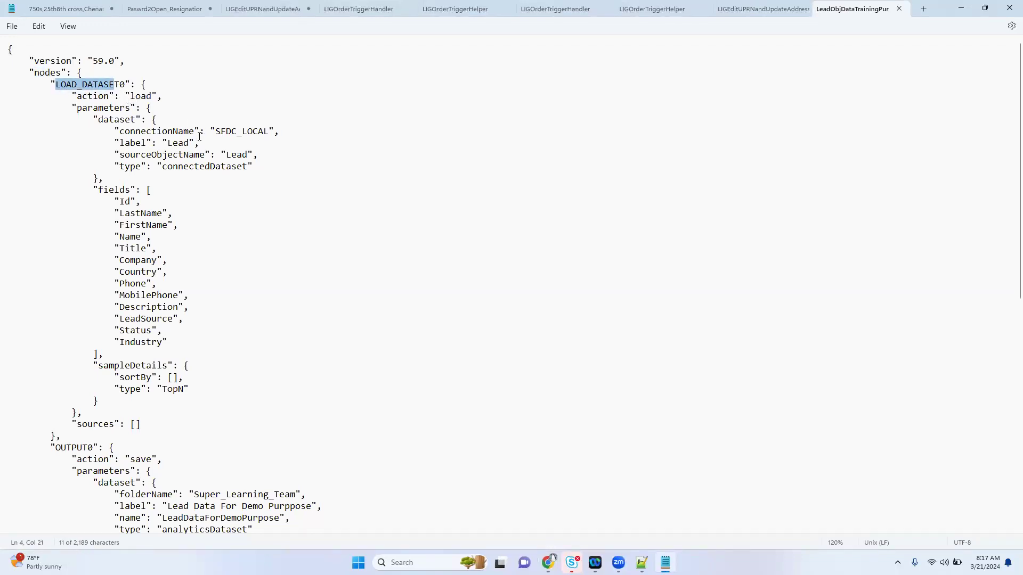
drag(221, 131, 247, 131)
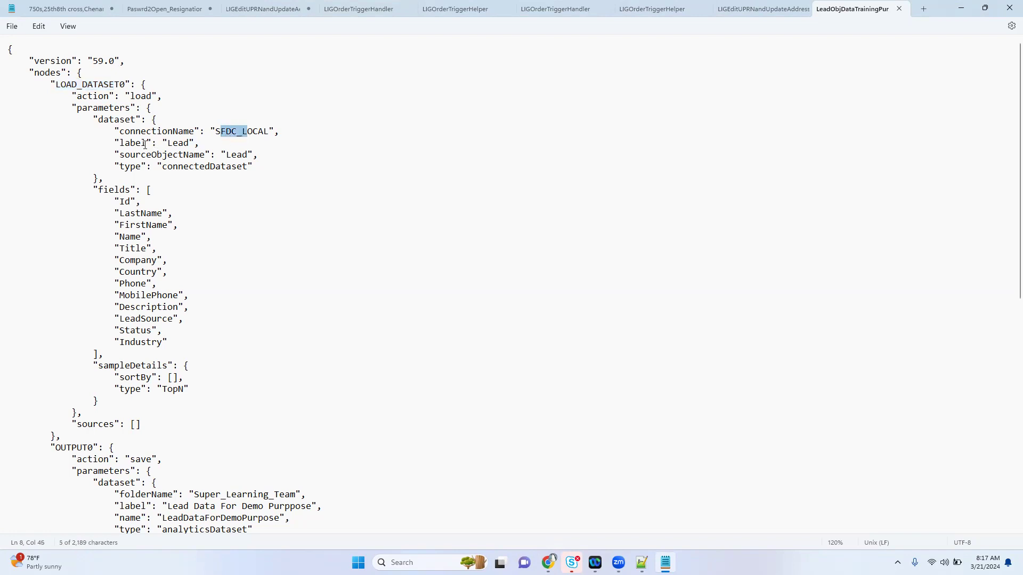
drag(167, 142, 192, 142)
click(320, 191)
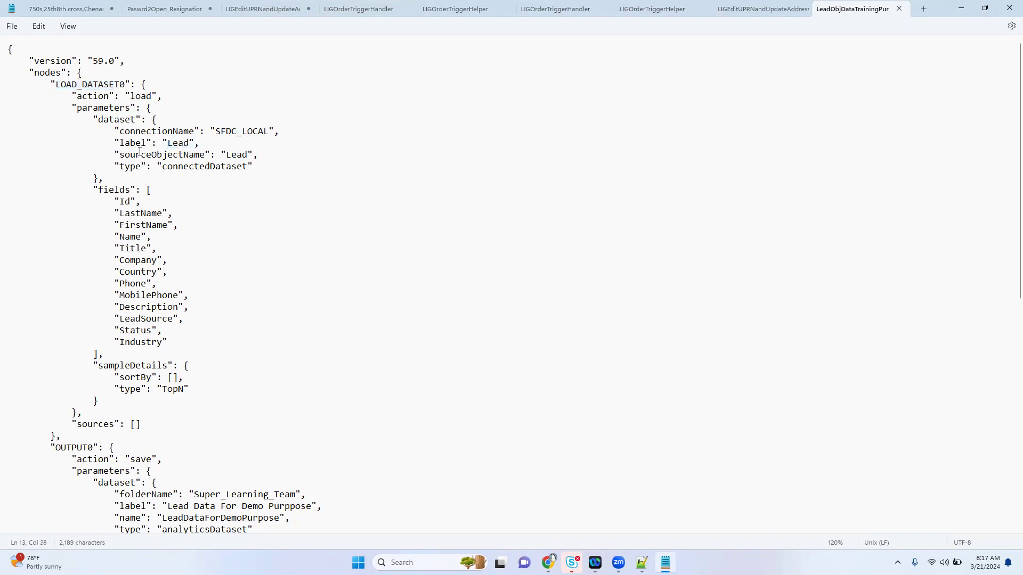
drag(119, 143, 125, 143)
drag(172, 143, 248, 154)
drag(171, 169, 205, 178)
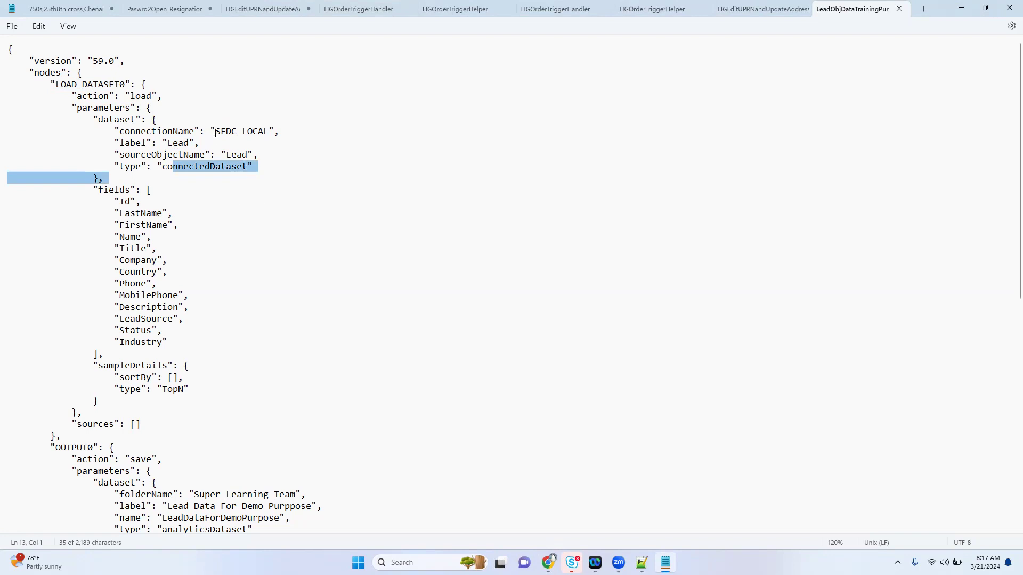
drag(215, 131, 242, 131)
Step: Examine the fields list and the action, parameters and dataset keys of the LOAD_DATASET0 node
drag(110, 192, 185, 344)
click(184, 330)
double_click(104, 191)
double_click(93, 98)
double_click(139, 97)
drag(92, 108, 110, 108)
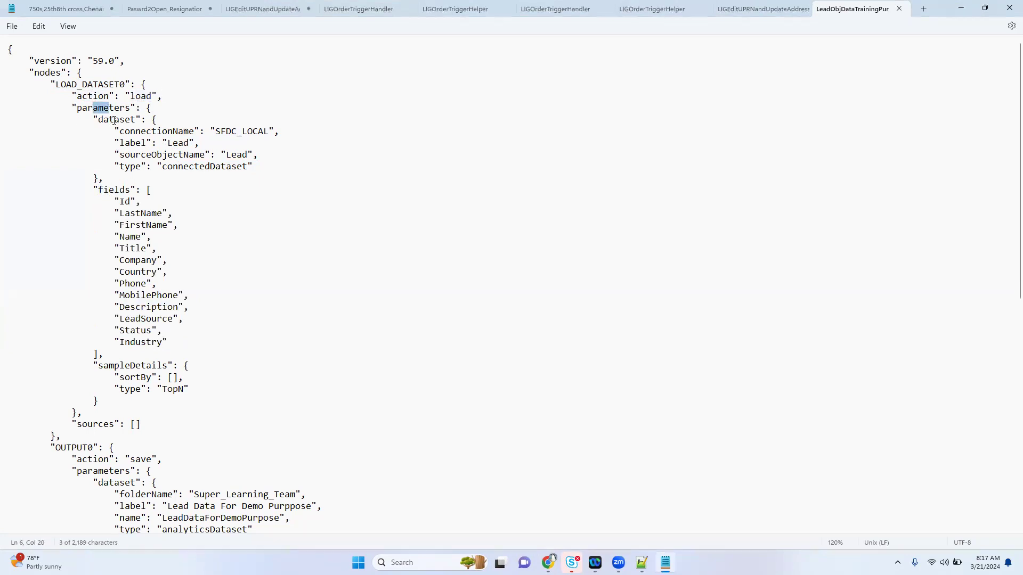
double_click(114, 119)
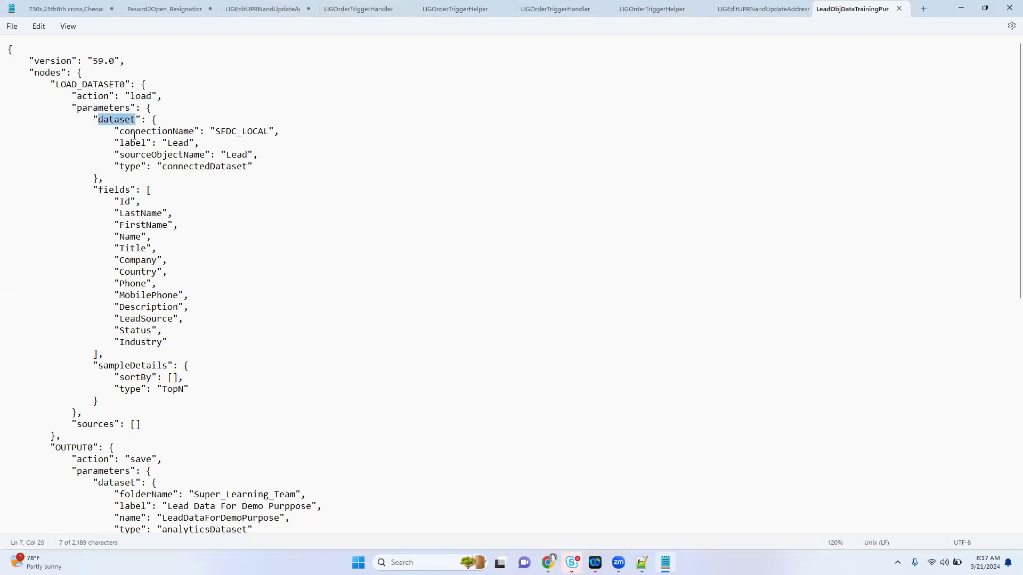
Step: Review the dataset's connection, label, source object and type values, and the field names from Id to Industry
drag(124, 132, 250, 137)
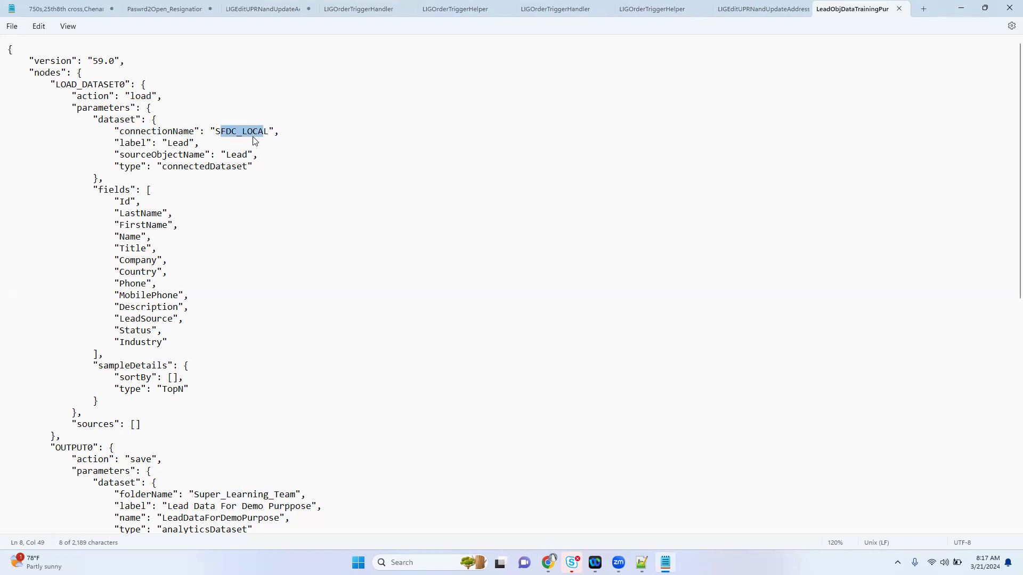
double_click(175, 142)
double_click(237, 155)
drag(181, 170, 237, 170)
click(230, 194)
drag(117, 204, 172, 339)
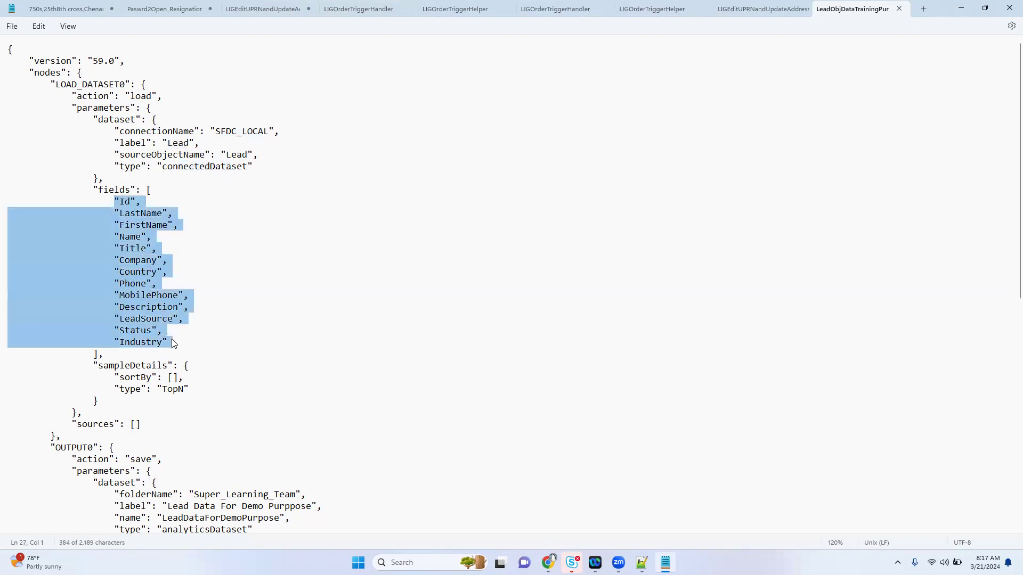
click(242, 331)
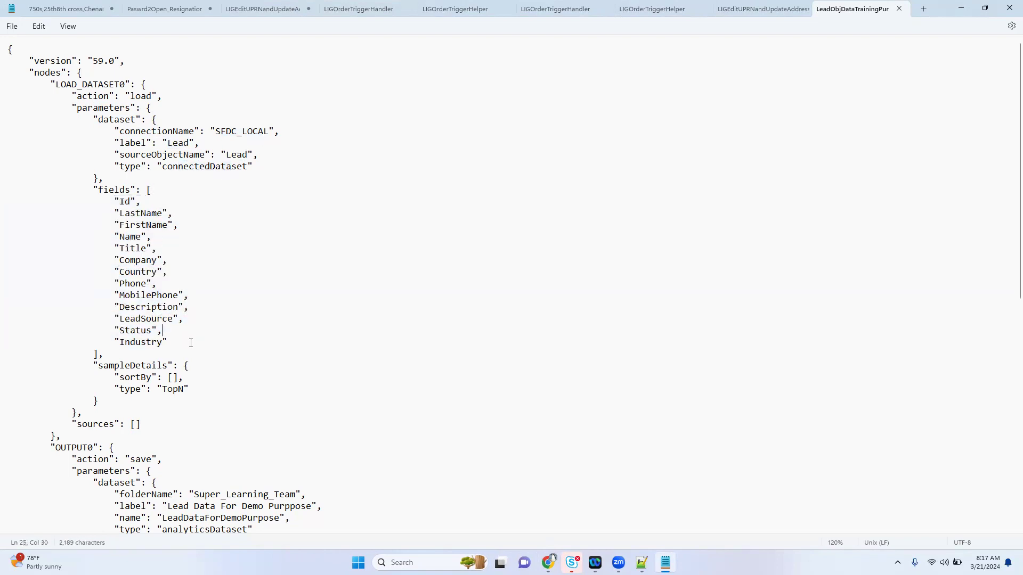
Step: Add a comma and an empty line after "Industry" in the fields list, comparing the file with the recipe canvas
key(alt+Tab)
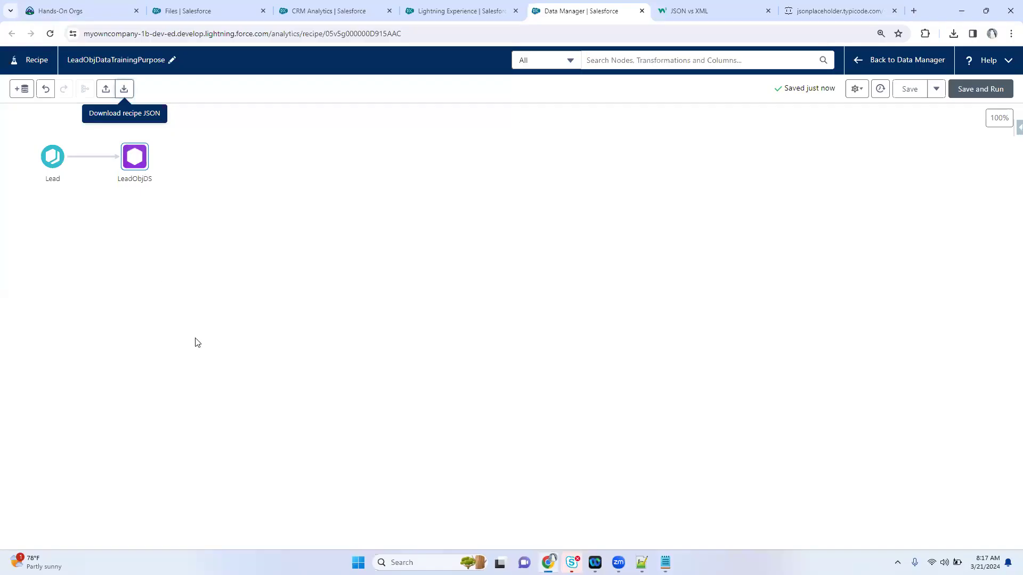
key(alt+Tab)
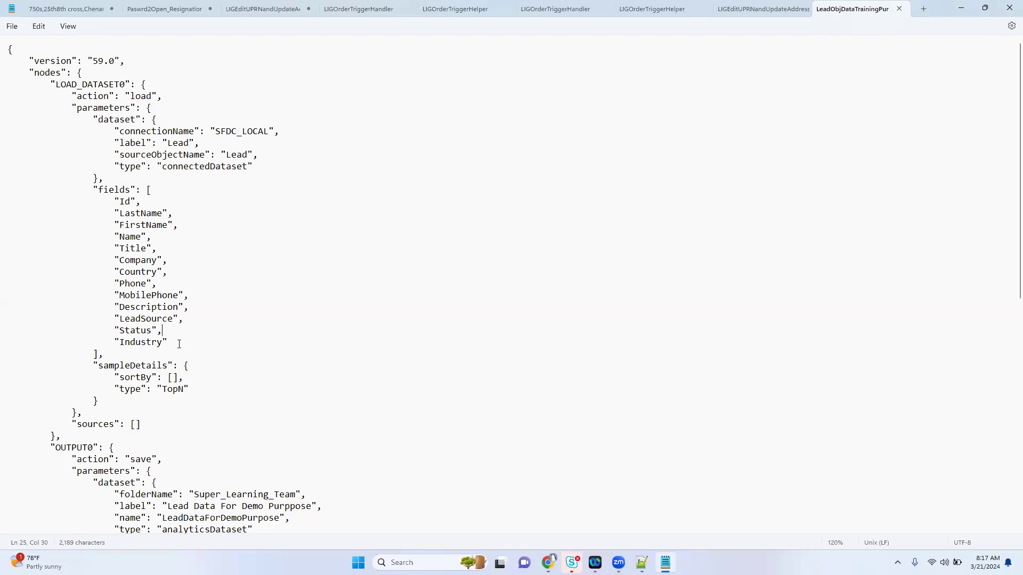
text(,)
key(Return)
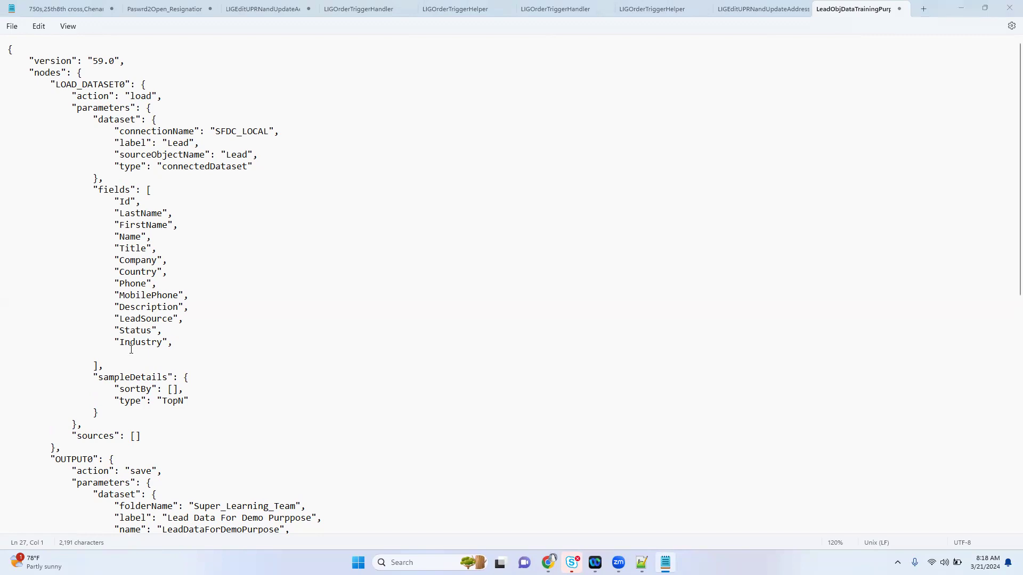
key(alt+Tab)
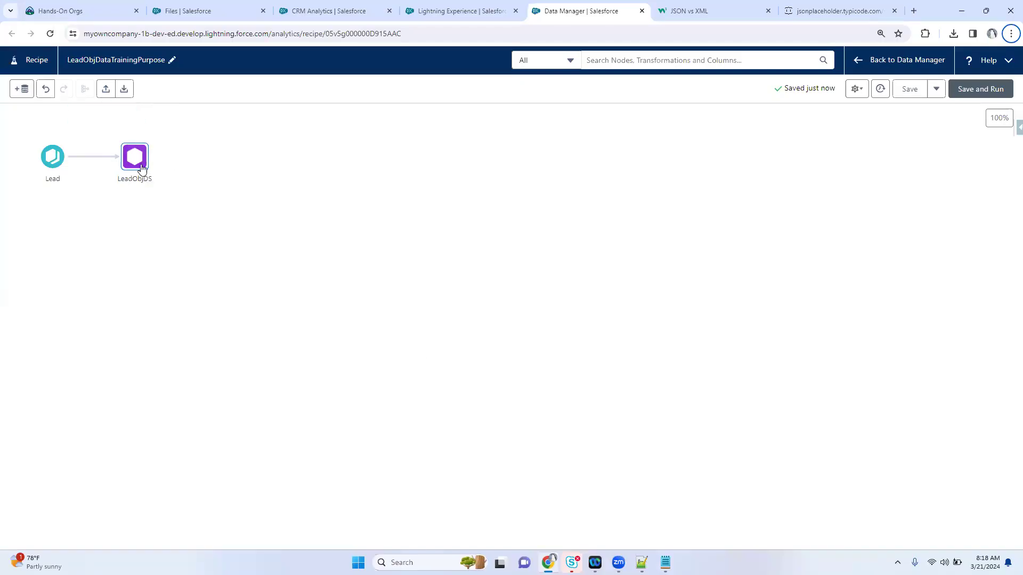
key(alt+Tab)
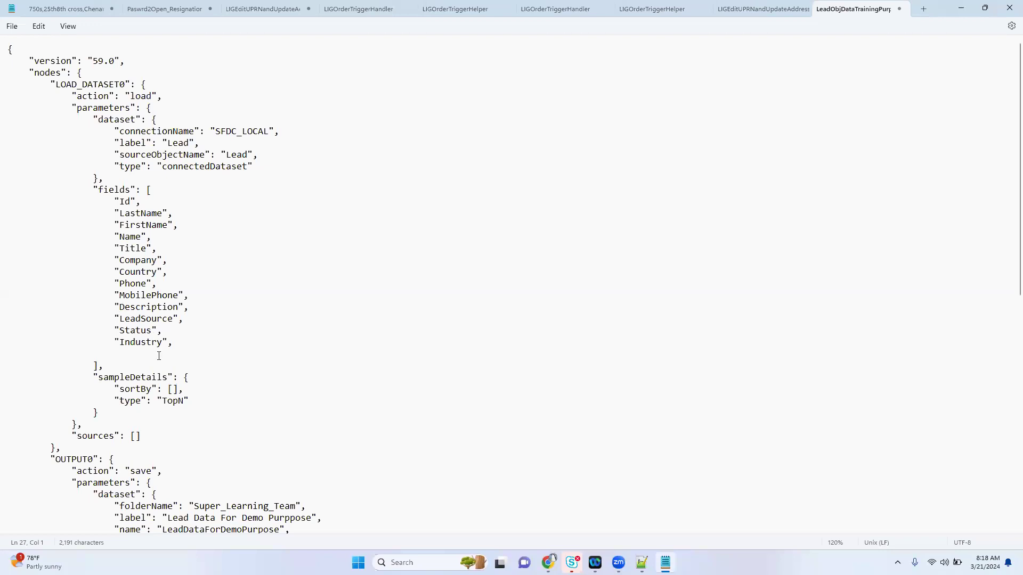
key(alt+Tab)
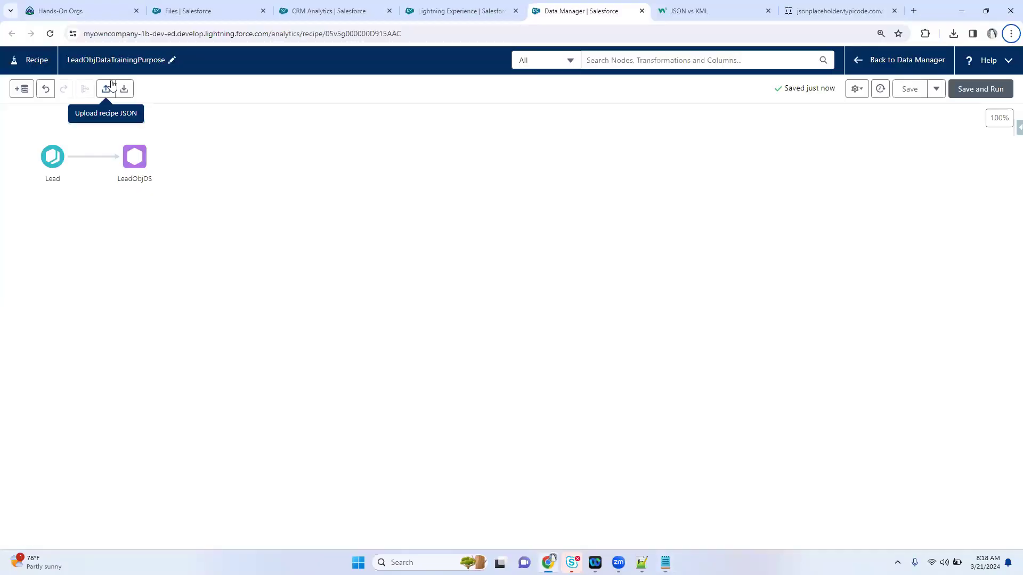
key(alt+Tab)
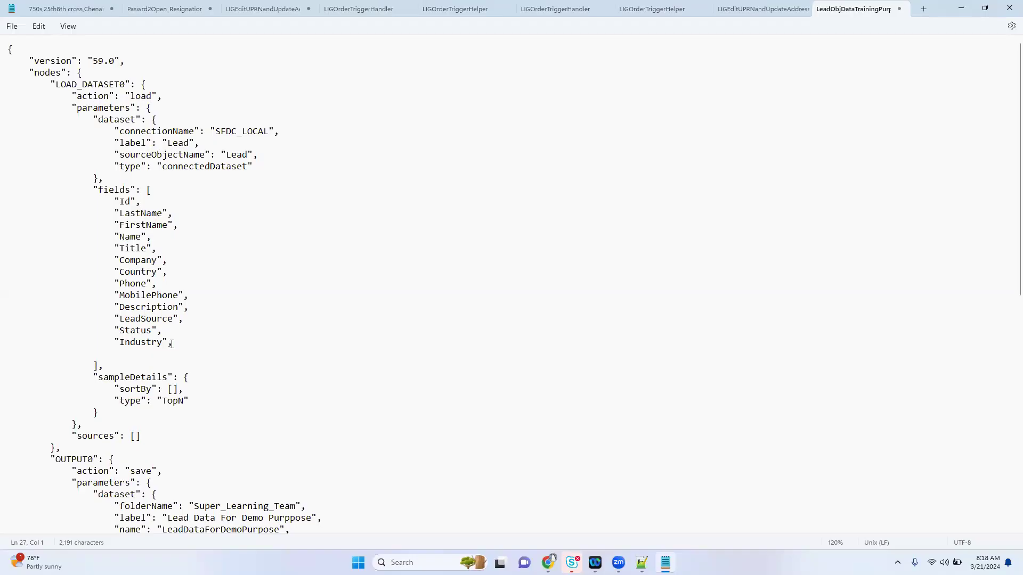
Step: Remove the added comma and empty line after "Industry" from the fields list
double_click(175, 347)
drag(177, 349, 173, 346)
click(196, 348)
key(BackSpace)
key(Delete)
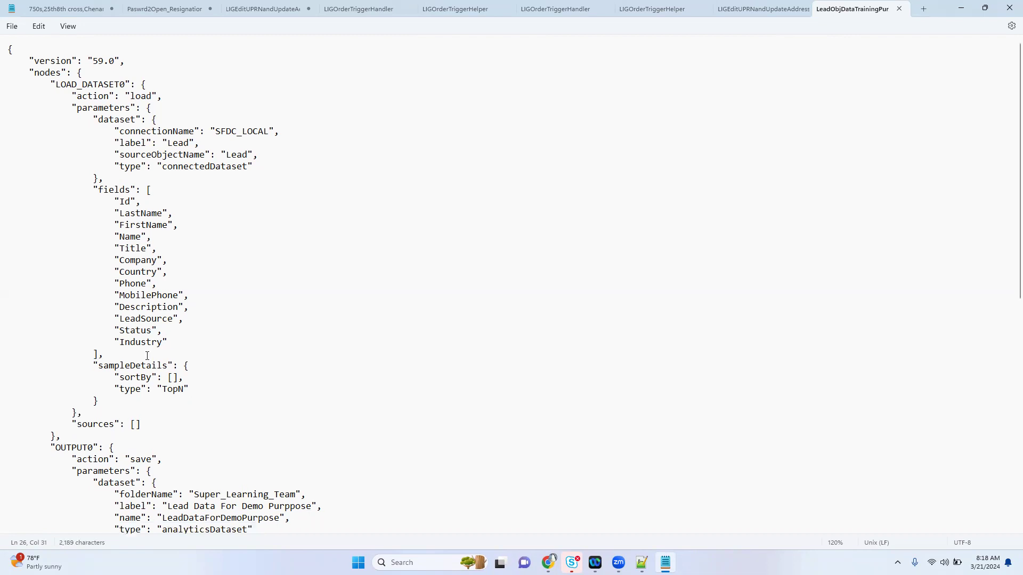
Step: Examine the fields and sampleDetails sections, and the OUTPUT0 node down to its dataset's folderName
drag(98, 199, 140, 261)
click(110, 177)
drag(100, 365, 134, 380)
scroll(179, 382, down, 6)
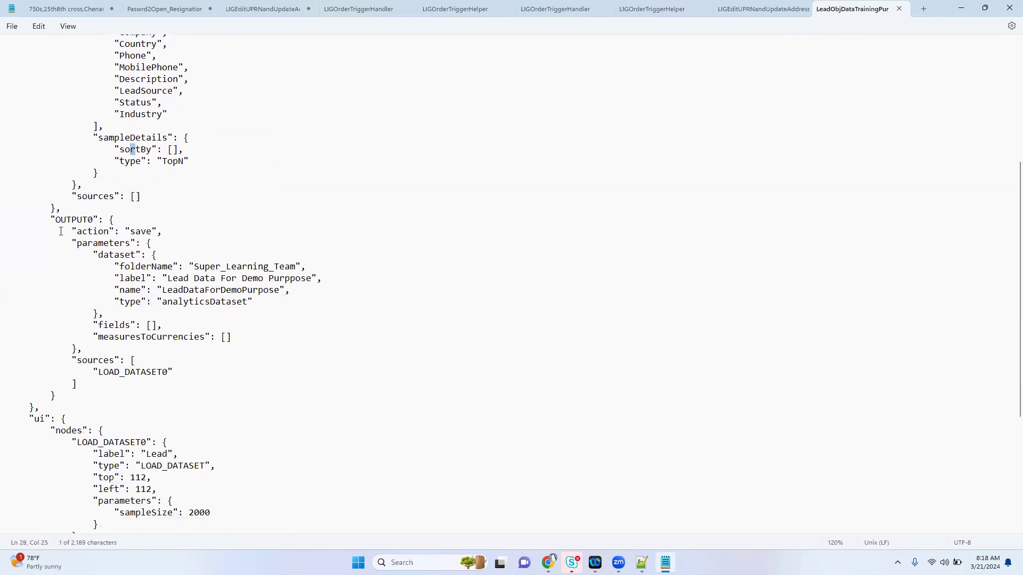
drag(56, 223, 81, 228)
click(223, 250)
drag(196, 268, 294, 271)
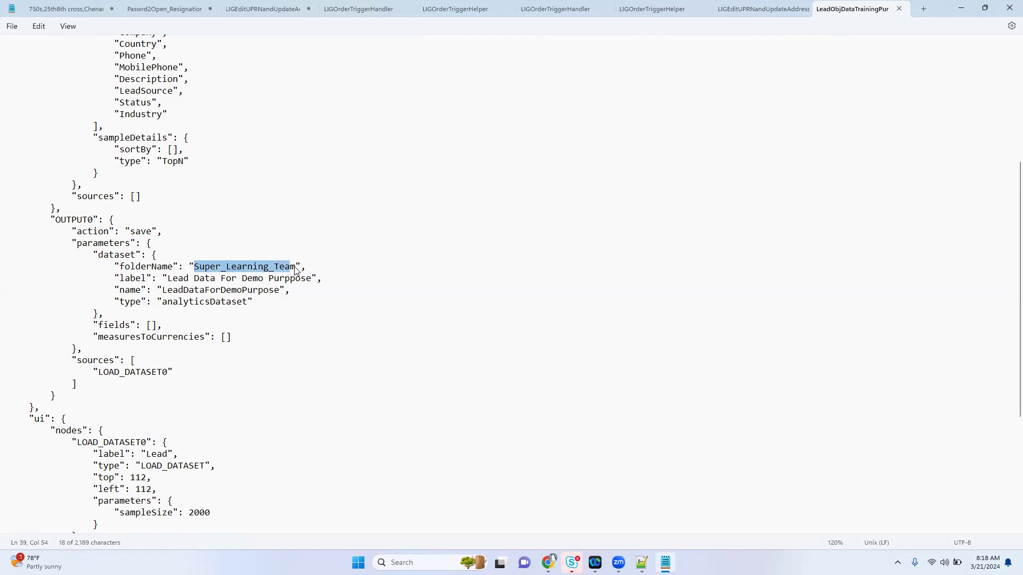
Step: Examine the folderName, label, name and type entries of the OUTPUT0 node's dataset
drag(169, 281, 314, 286)
drag(173, 292, 269, 292)
click(283, 306)
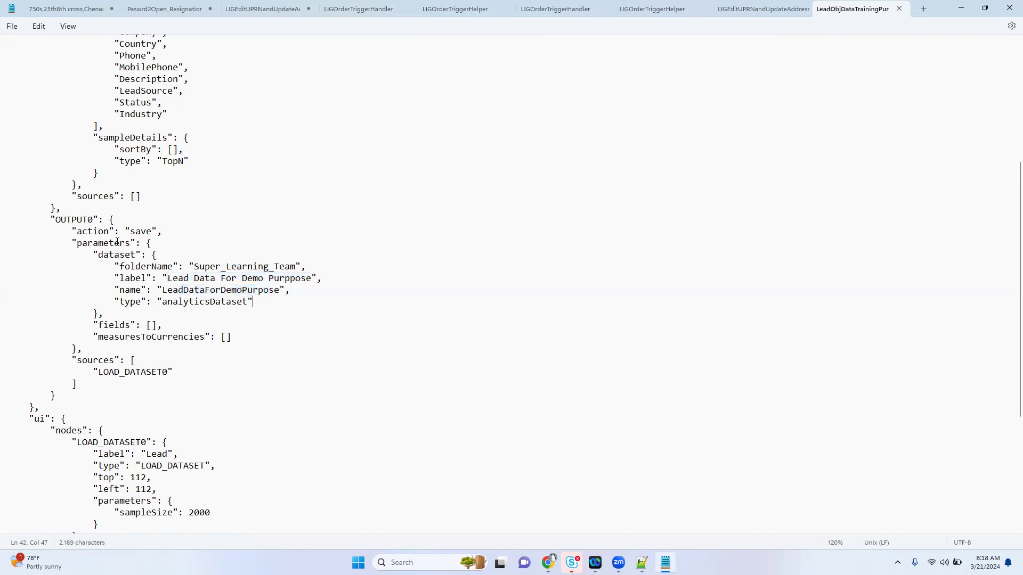
click(72, 219)
drag(191, 269, 285, 268)
drag(187, 278, 271, 278)
drag(180, 290, 263, 291)
Step: Review the ui section's nodes and connectors, and return from the JSON file to the recipe canvas
scroll(264, 296, down, 3)
scroll(265, 296, down, 6)
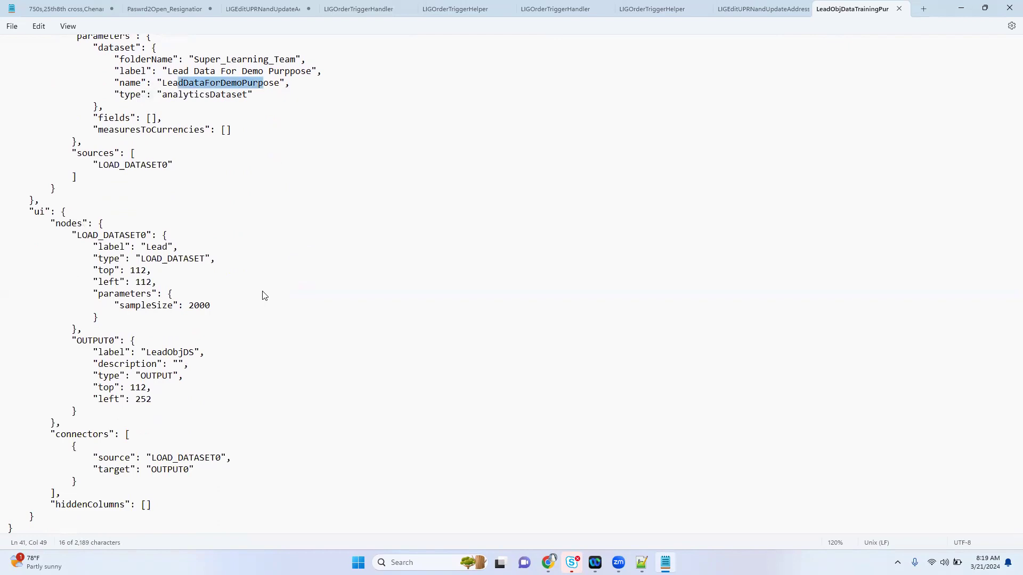
scroll(260, 388, up, 12)
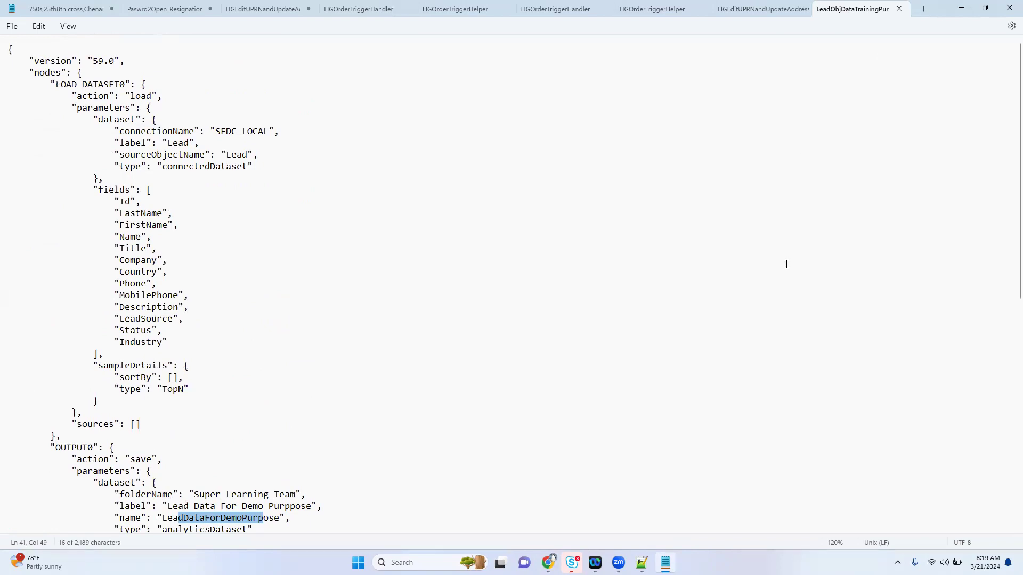
click(961, 8)
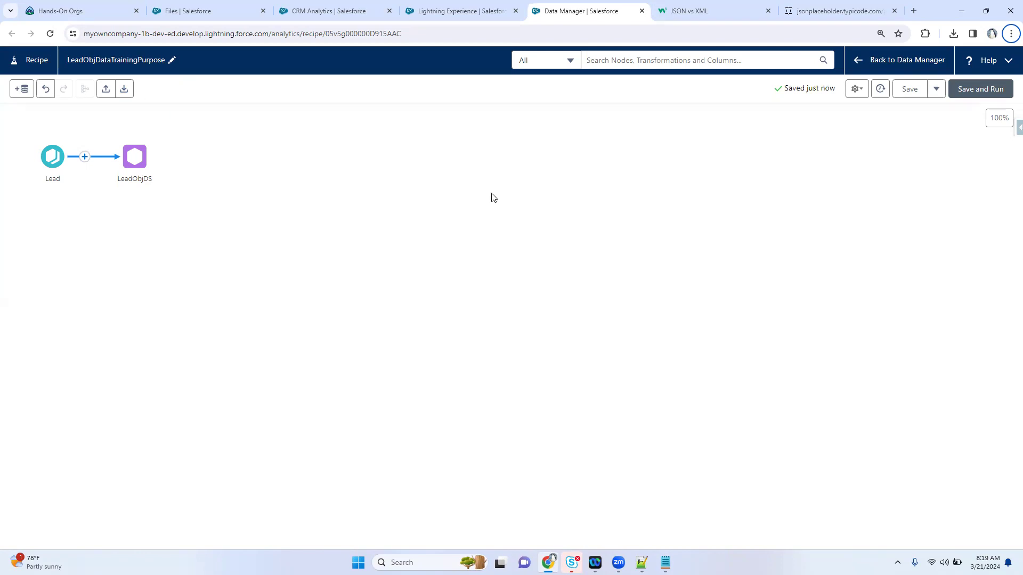
Step: Compare the recipe's node and column search with the global search on the Salesforce Files page
click(609, 65)
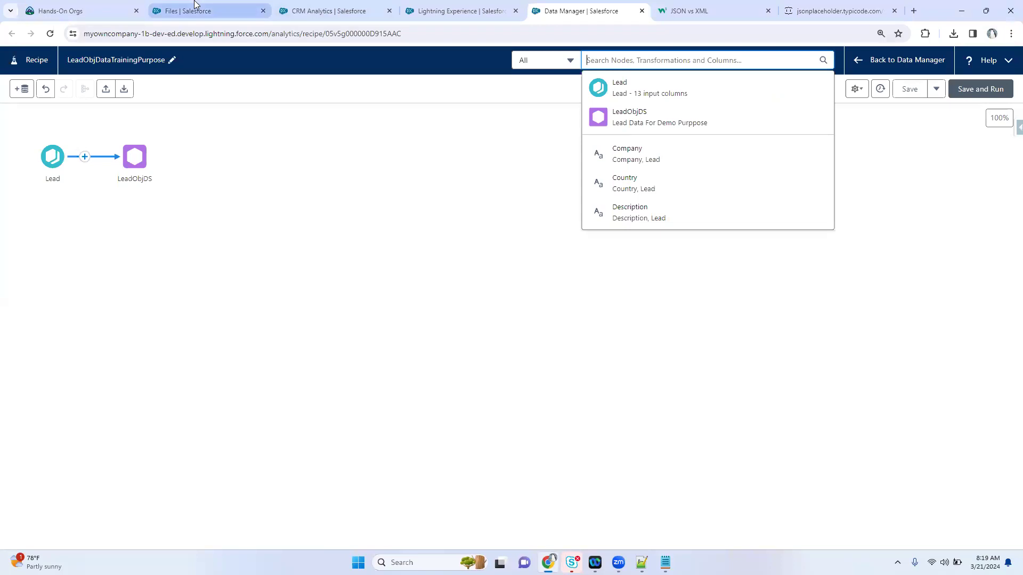
click(213, 10)
click(426, 60)
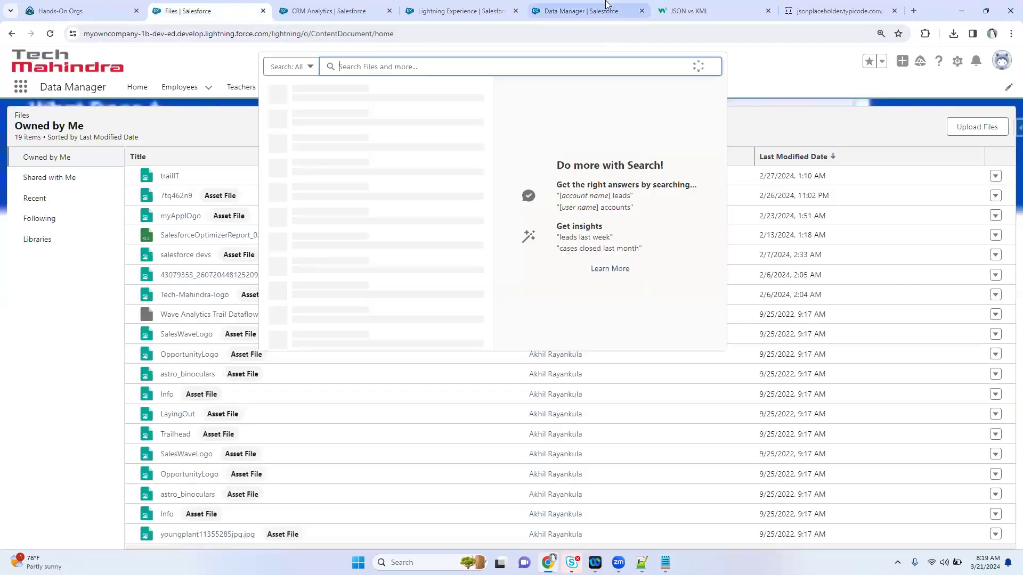
click(581, 11)
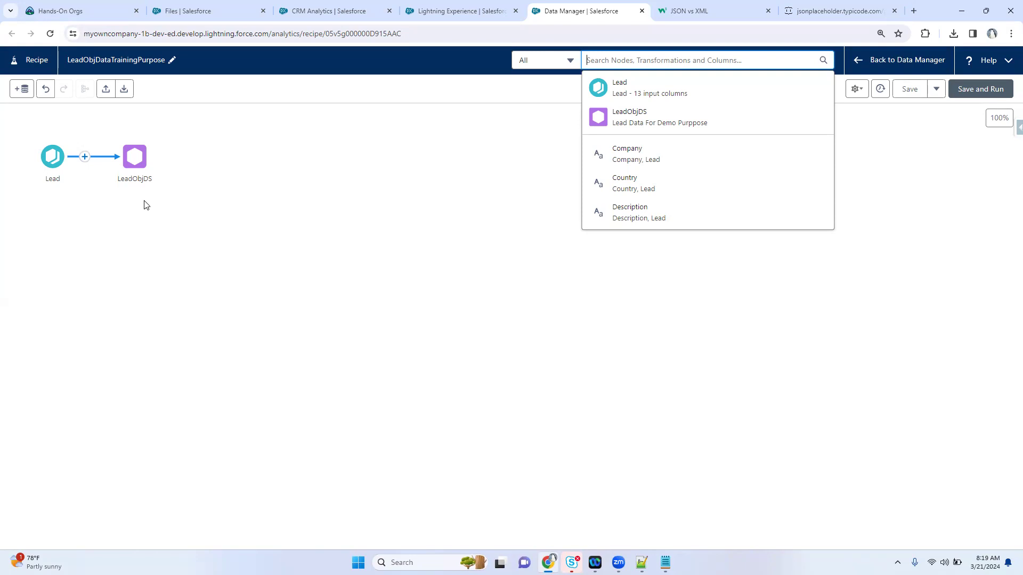
Step: Restrict the recipe search to Join nodes, reset it to All, and view the available search categories
click(532, 62)
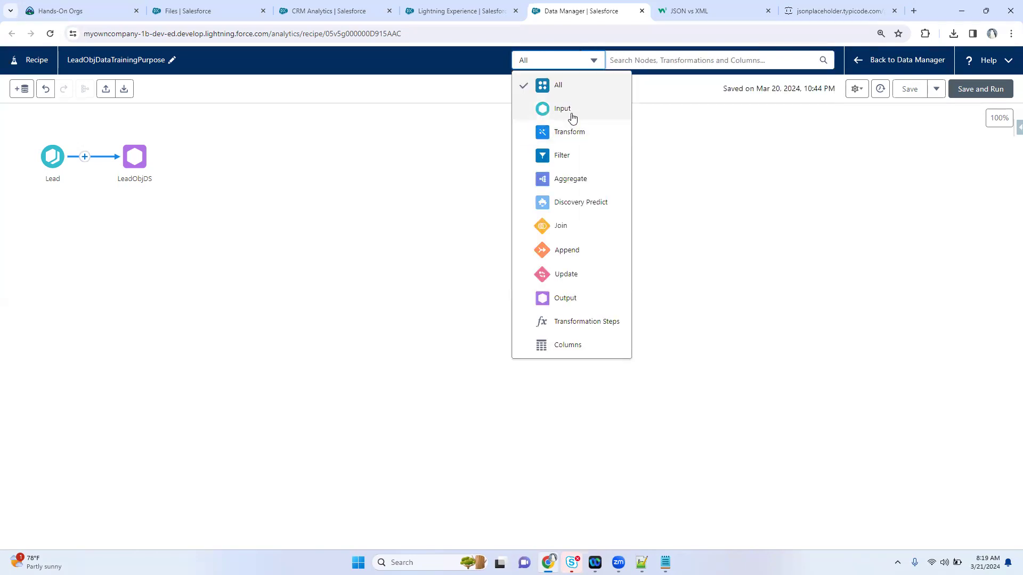
click(568, 226)
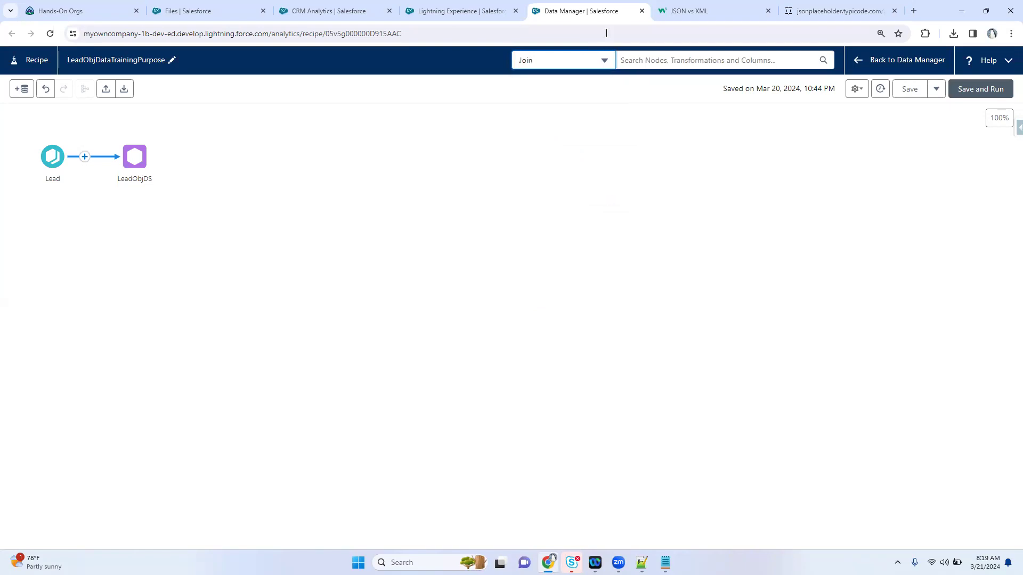
click(649, 66)
click(580, 60)
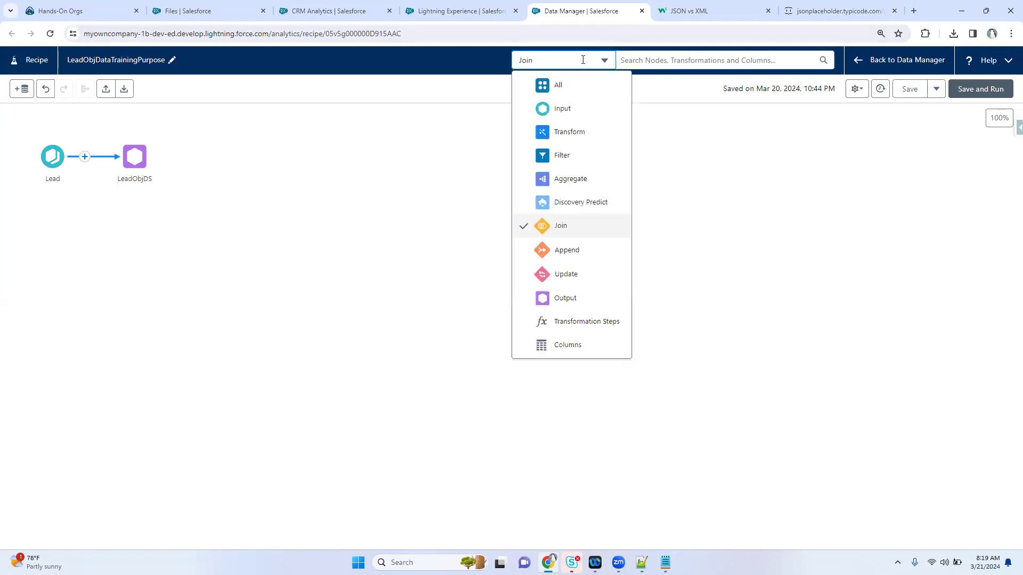
click(571, 88)
click(639, 65)
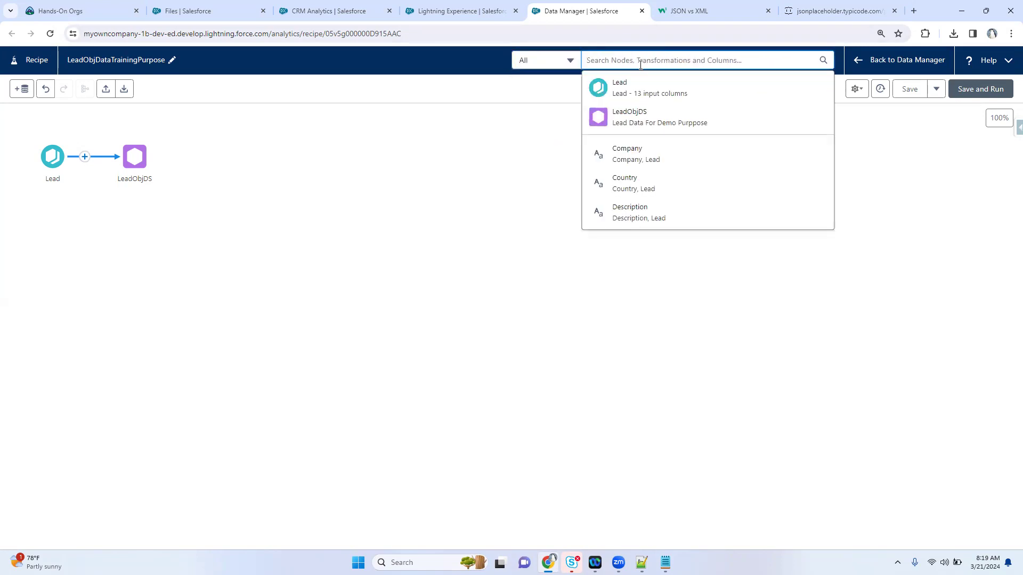
click(563, 65)
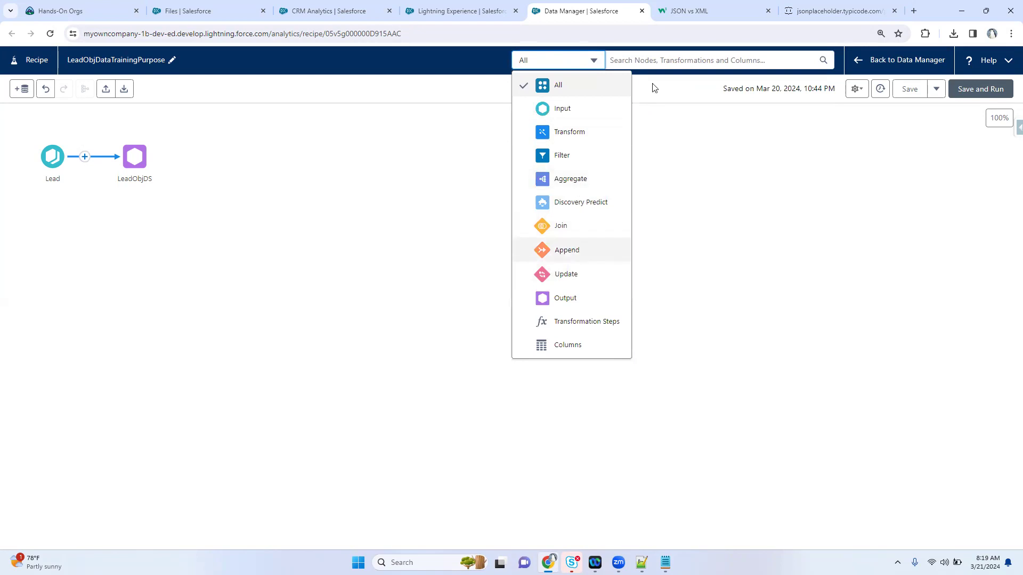
Step: Restrict the global search on the Files page to Cases, and compare it with the recipe search
click(187, 10)
click(297, 70)
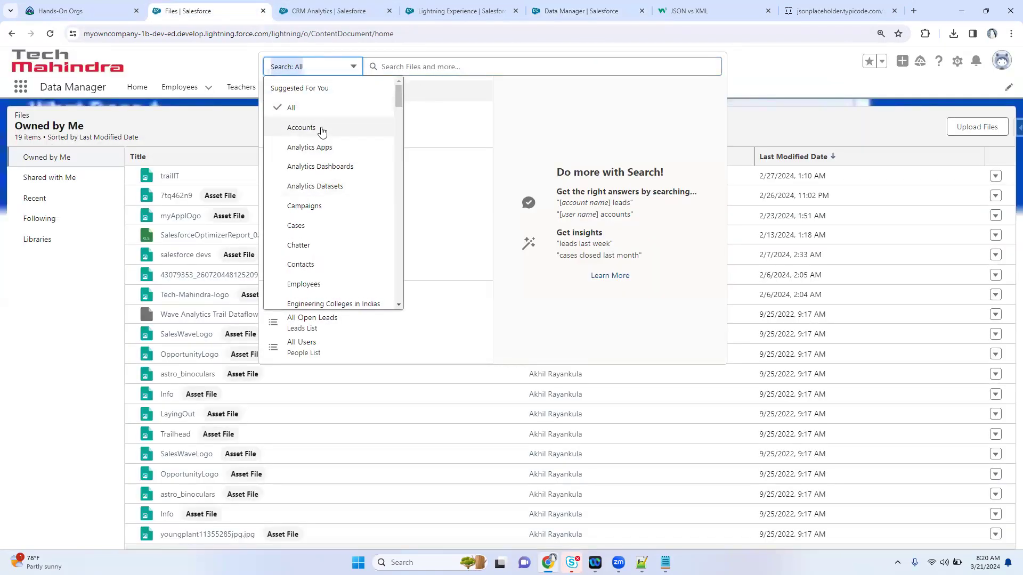
click(332, 227)
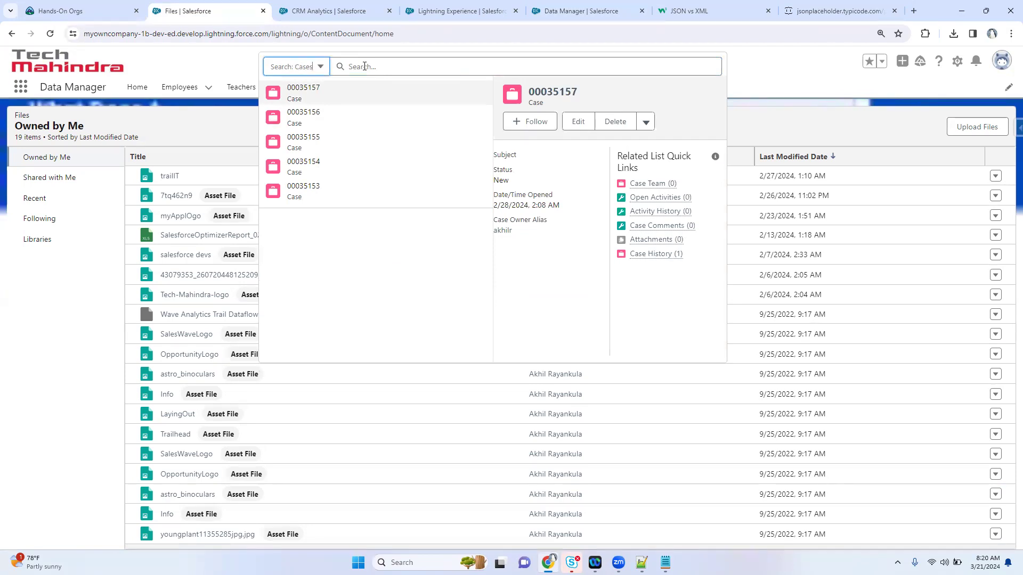
click(580, 6)
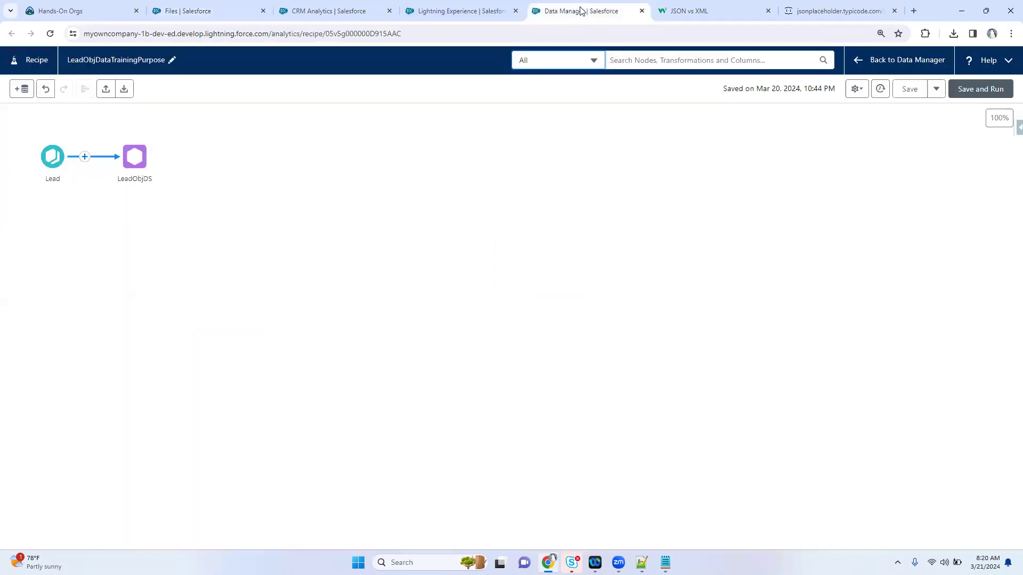
click(633, 60)
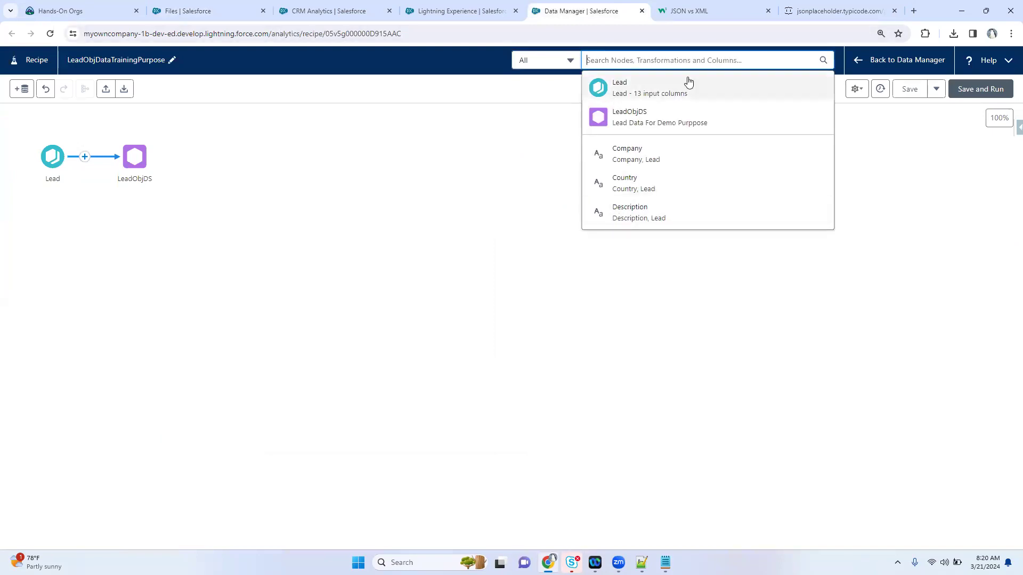
Step: Look over the recipe's data preview options and its additional save option
click(911, 185)
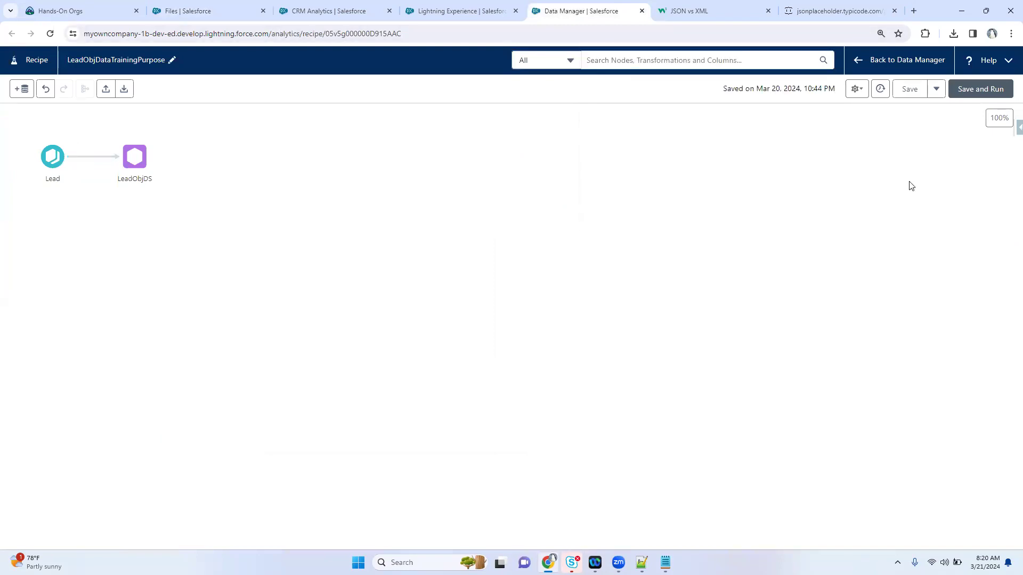
click(855, 91)
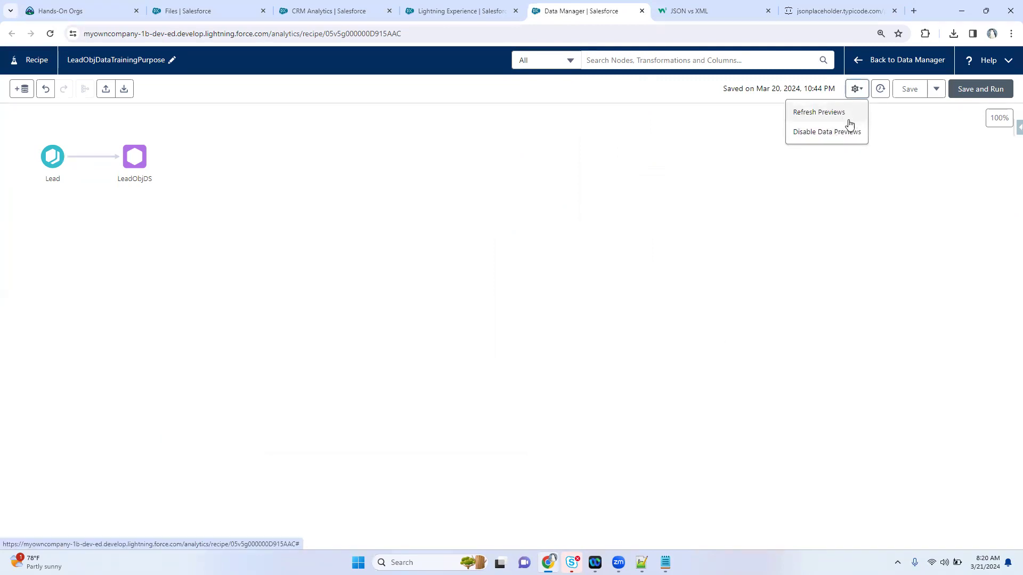
click(936, 90)
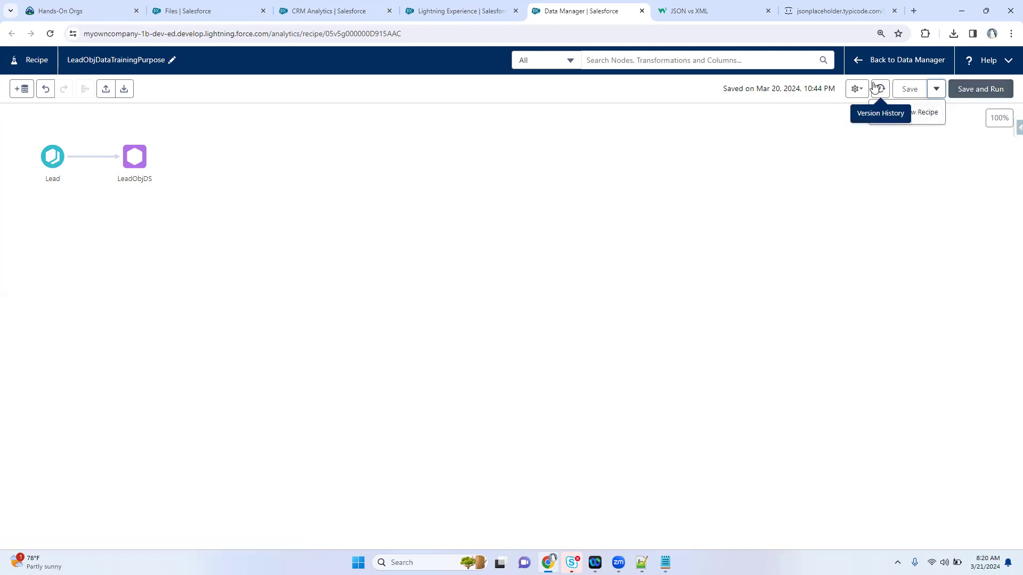
Step: Discard the unfinished Amazon connection setup and open the Jobs Monitor in Data Manager
click(450, 4)
click(966, 62)
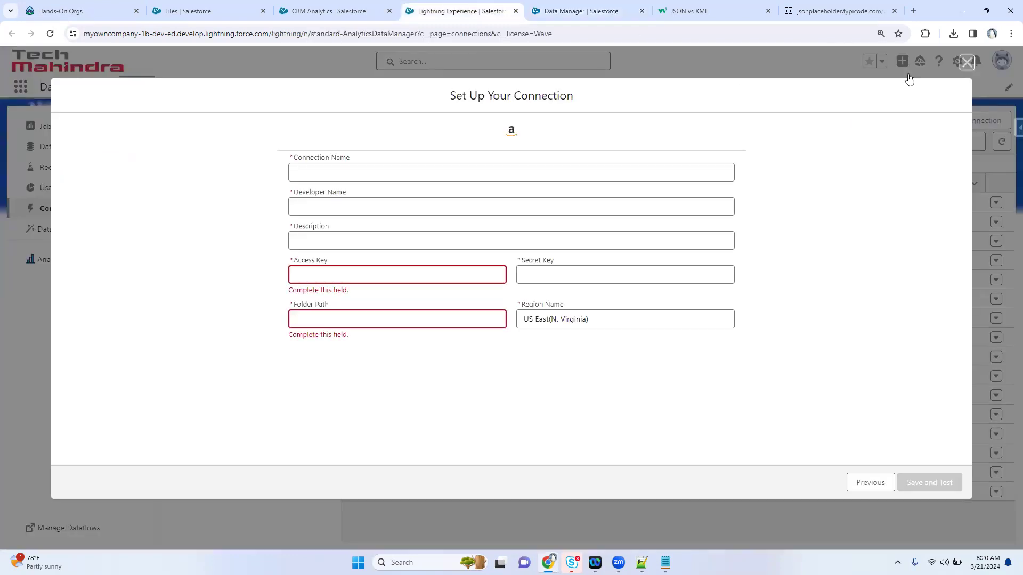
click(86, 131)
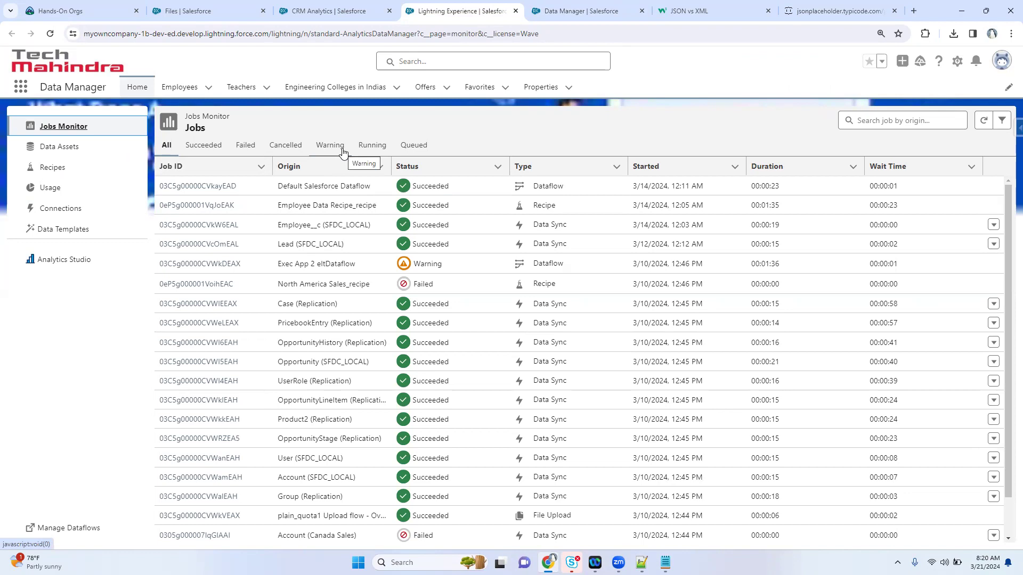
Step: Review the queued, running, failed, cancelled and succeeded jobs, including the actions for the failed Account (Canada Sales) sync
click(409, 146)
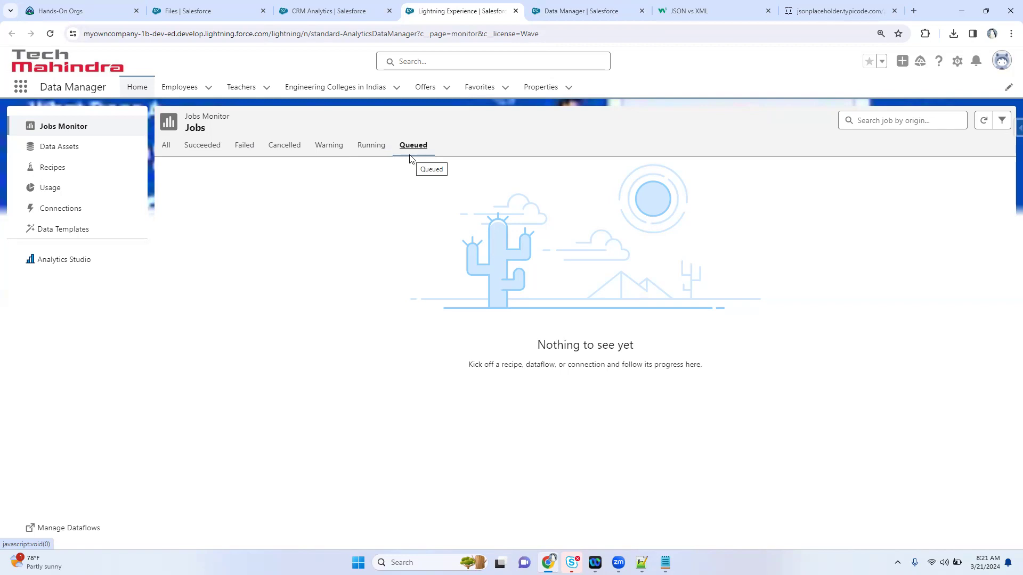
click(371, 145)
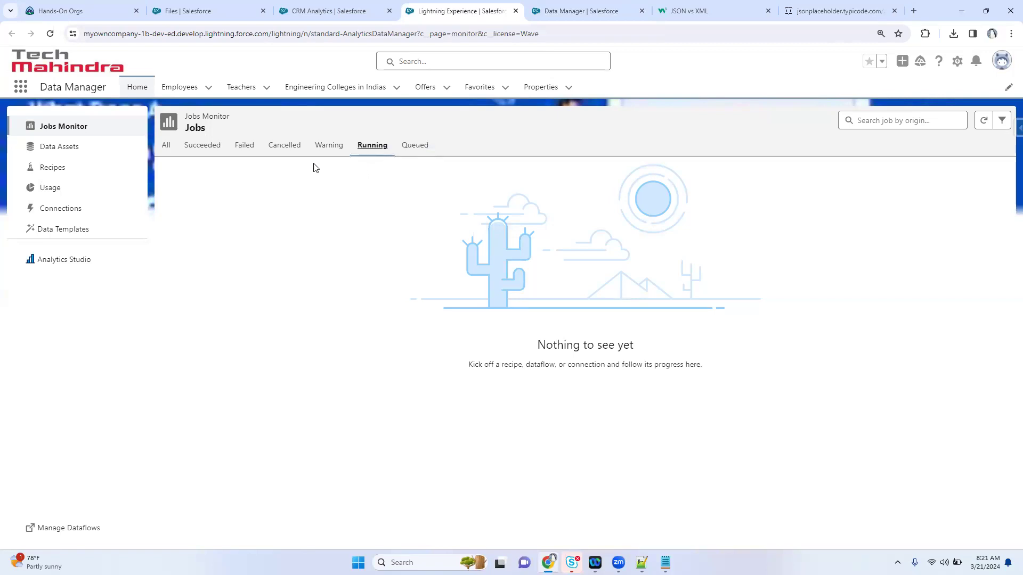
click(246, 151)
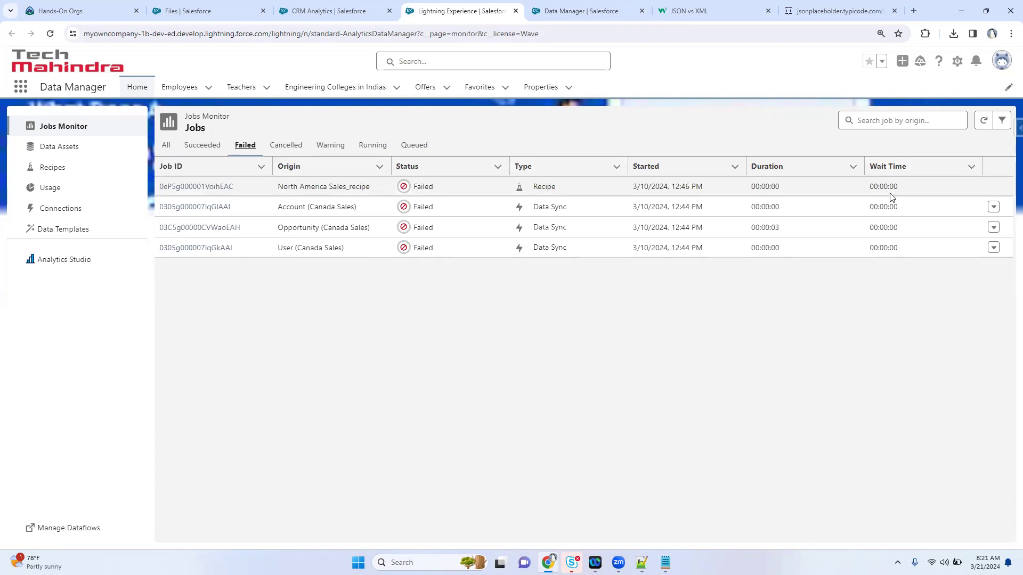
click(991, 206)
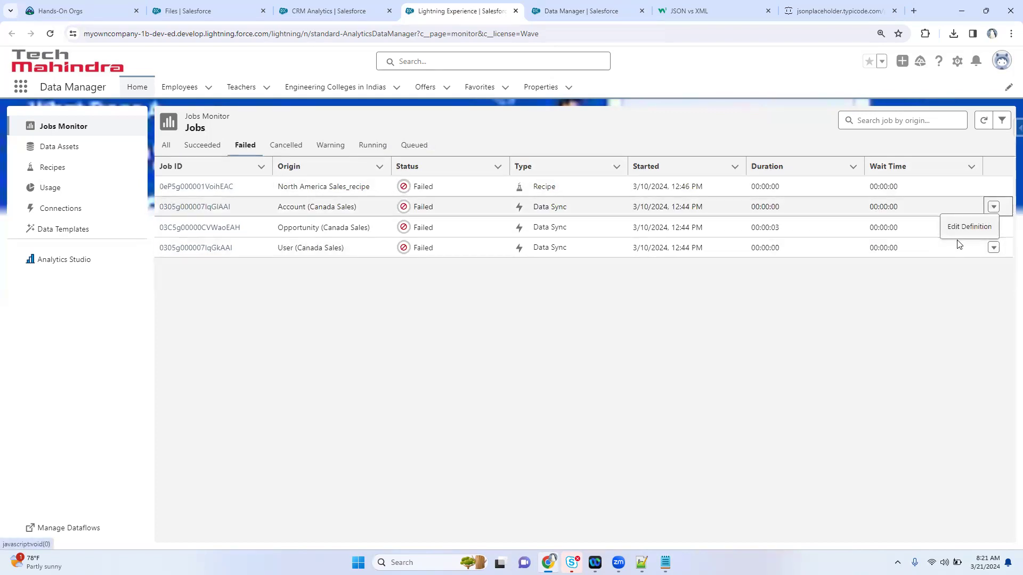
click(282, 147)
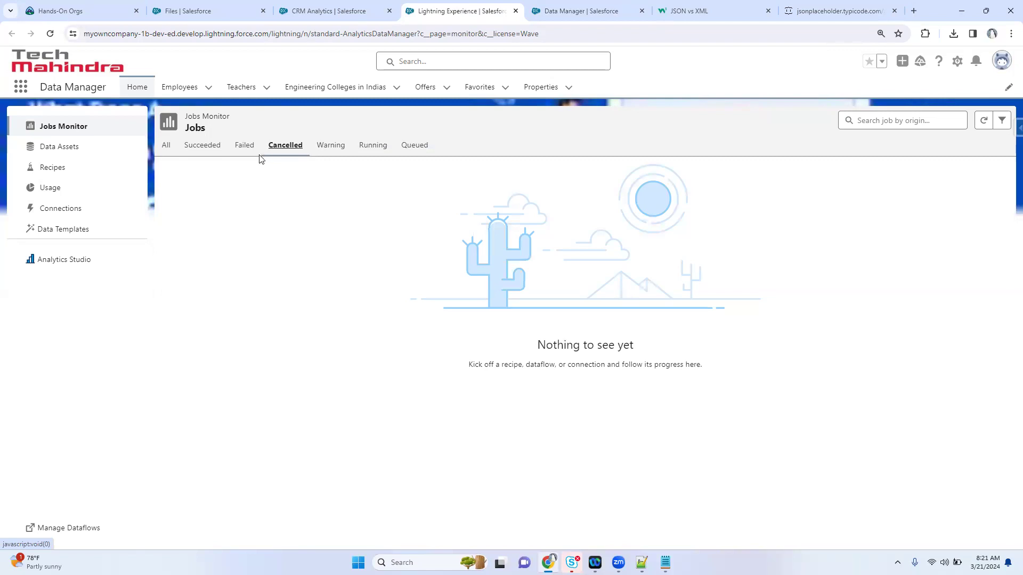
click(204, 151)
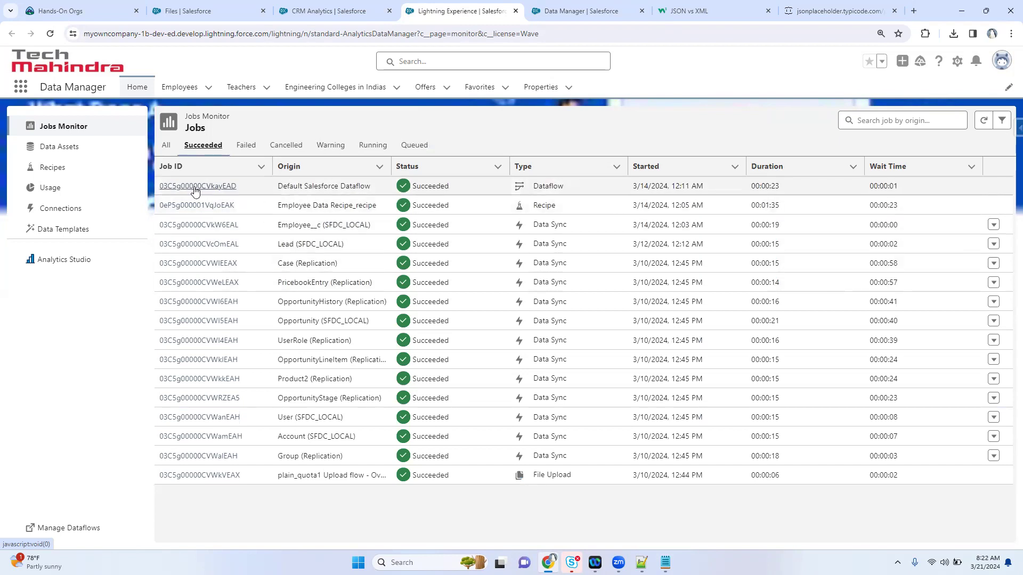
Step: Open the details of the succeeded Default Salesforce Dataflow job
click(170, 186)
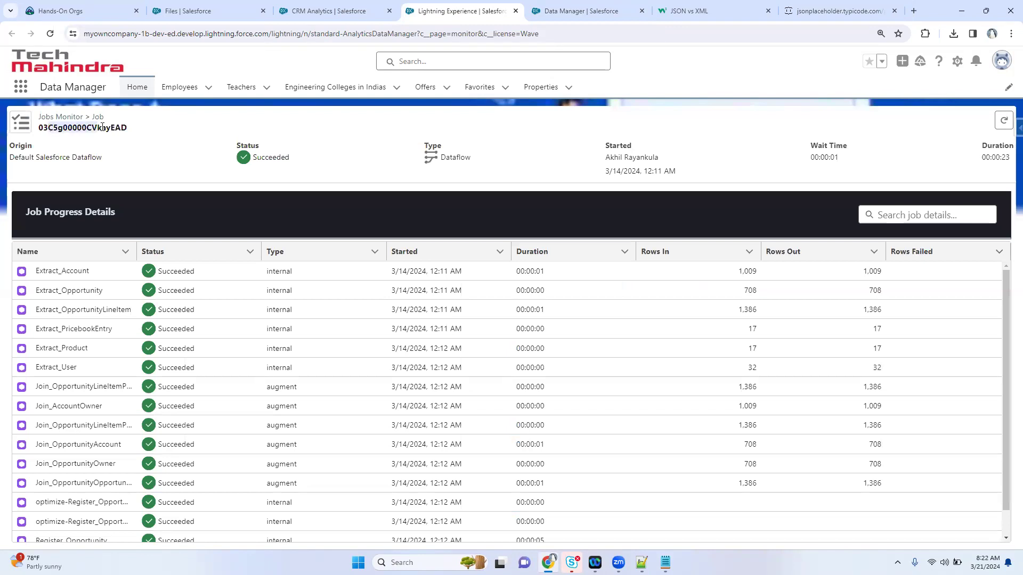
click(563, 8)
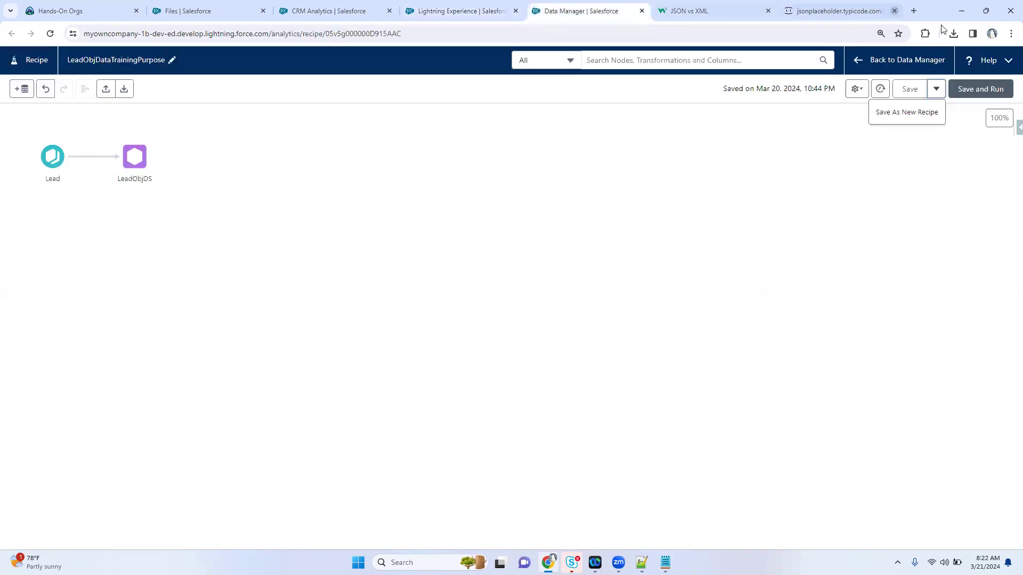
click(324, 8)
click(402, 6)
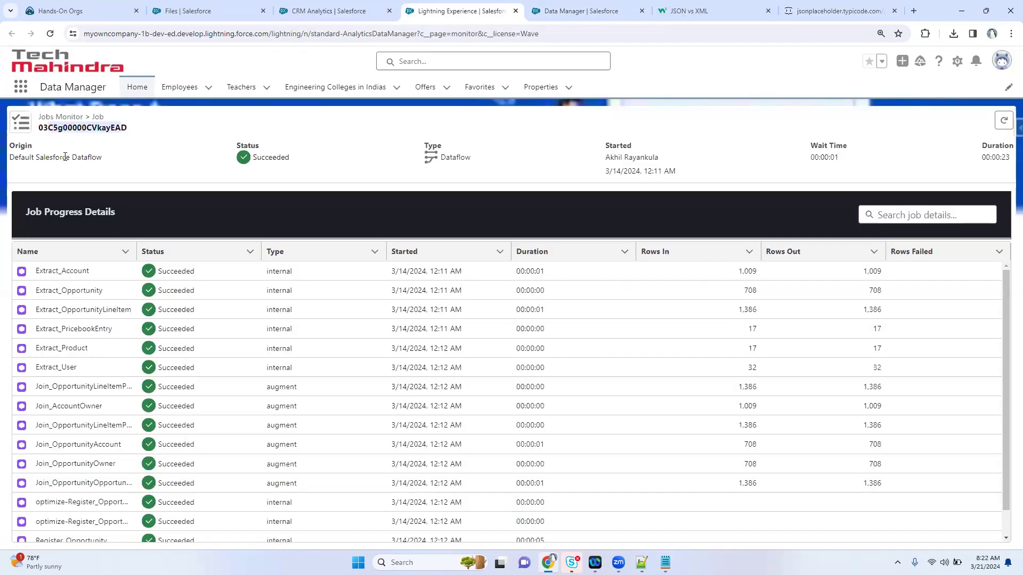
Step: Examine the job's origin, type, start time, wait time and duration
drag(23, 157, 102, 157)
click(128, 155)
drag(440, 158, 474, 161)
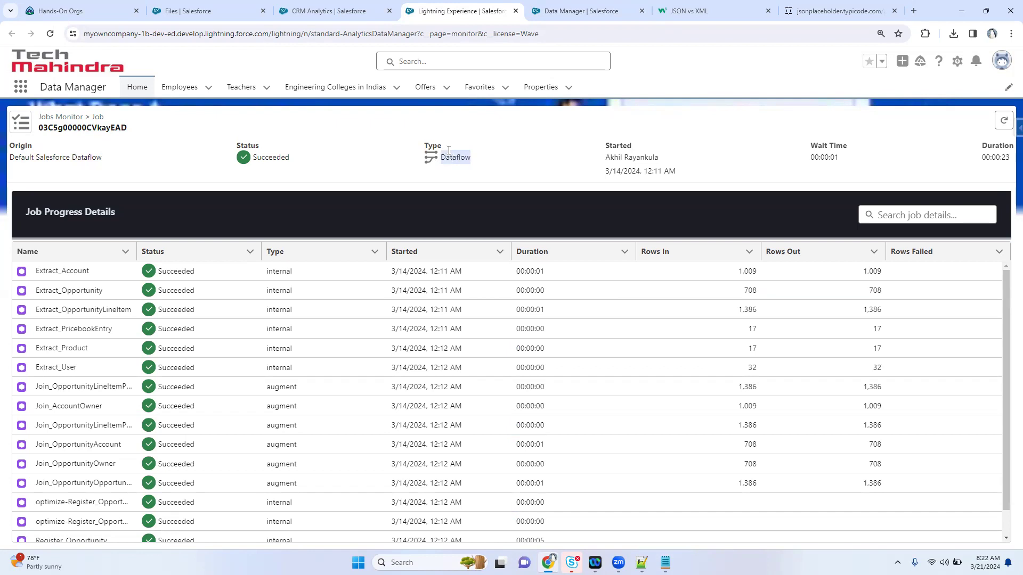
click(567, 157)
drag(616, 170, 693, 176)
click(808, 161)
drag(808, 161, 842, 164)
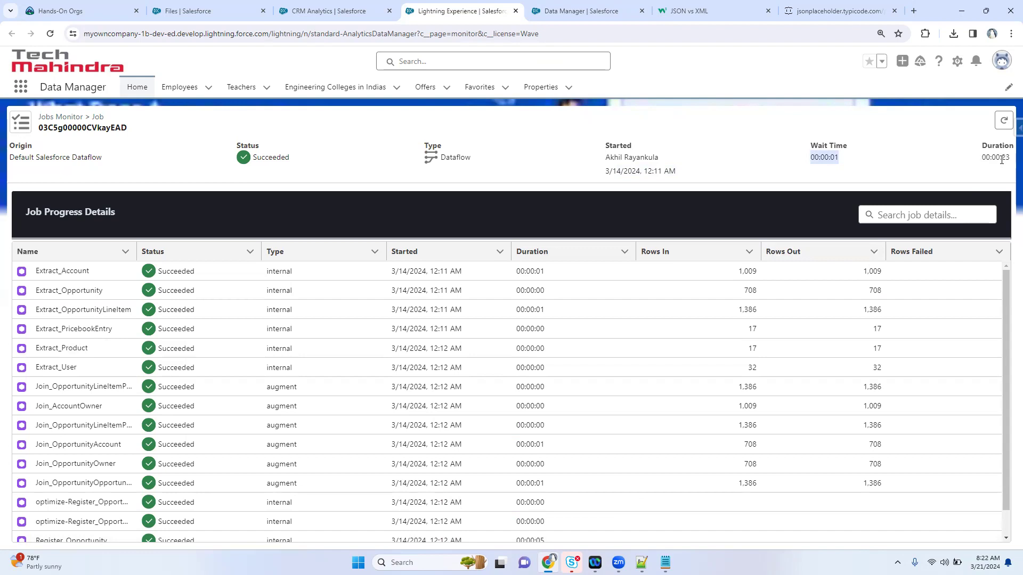
click(1002, 158)
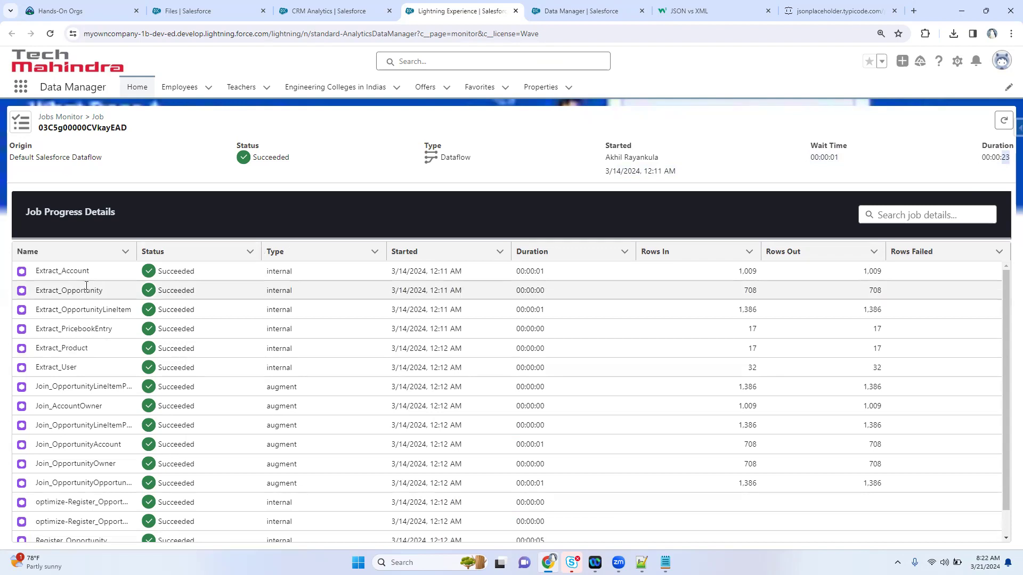
Step: Review the job progress details from the Extract nodes through the Join nodes to the Register nodes
scroll(80, 279, down, 1)
scroll(80, 278, up, 1)
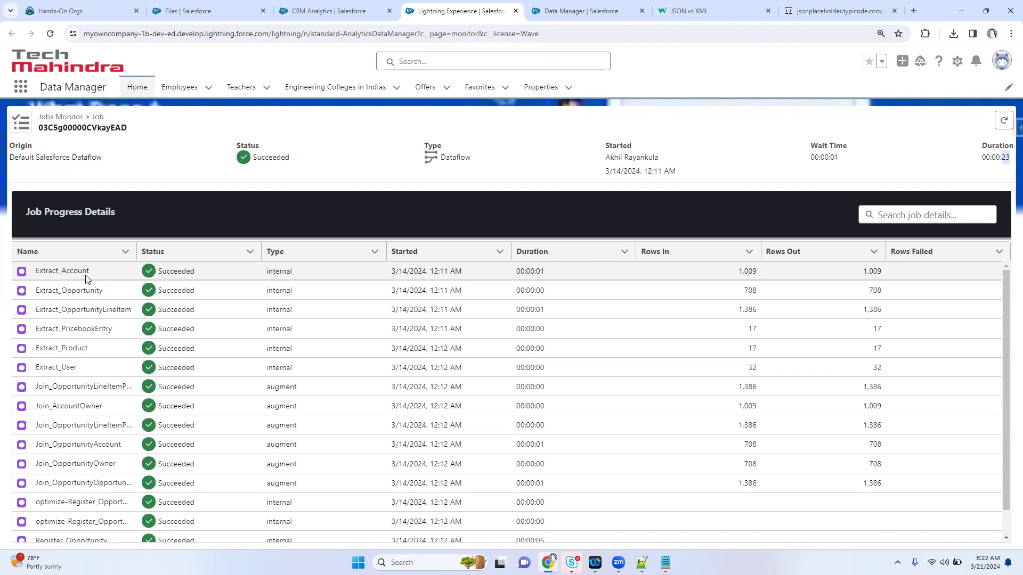
scroll(106, 302, down, 1)
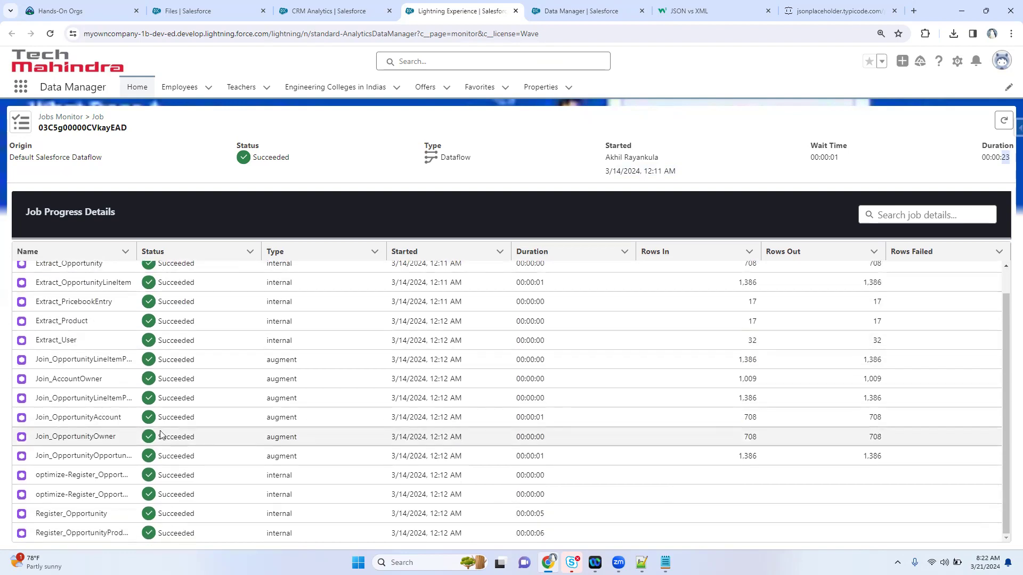
Step: Compare the rows in and rows out of the dataflow job's nodes and return to the Jobs Monitor list
scroll(183, 415, up, 1)
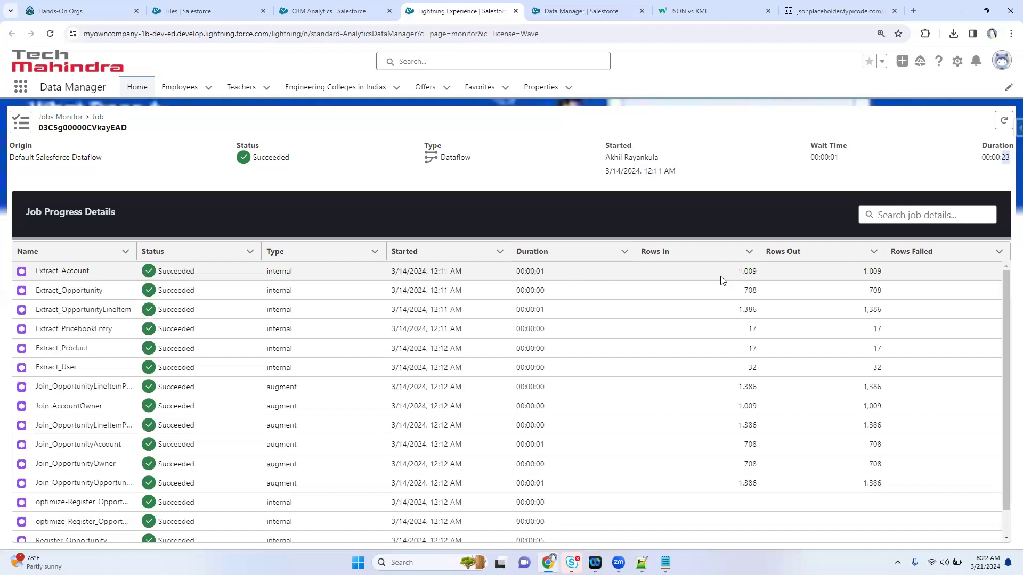
drag(739, 272, 768, 273)
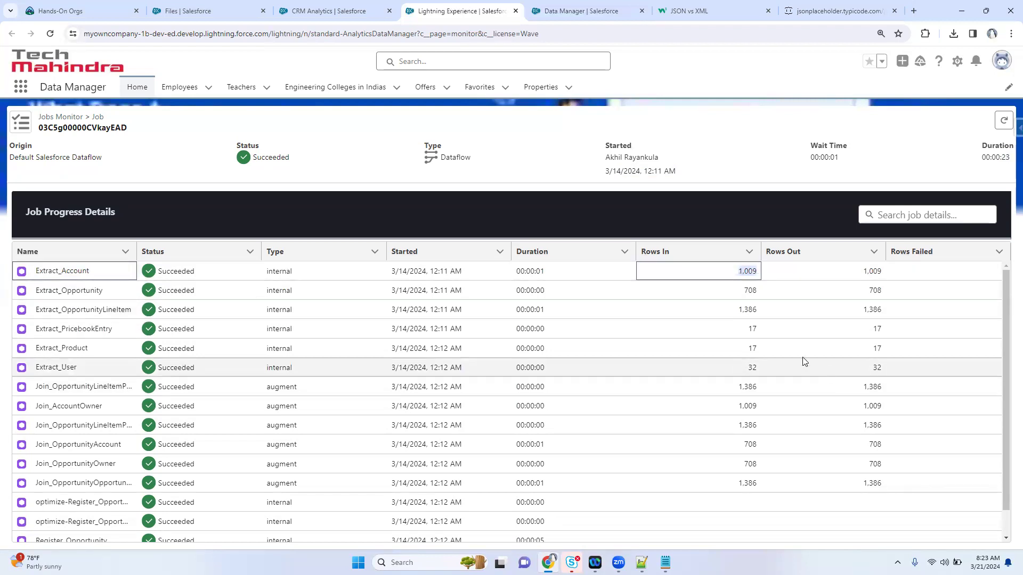
scroll(954, 363, down, 1)
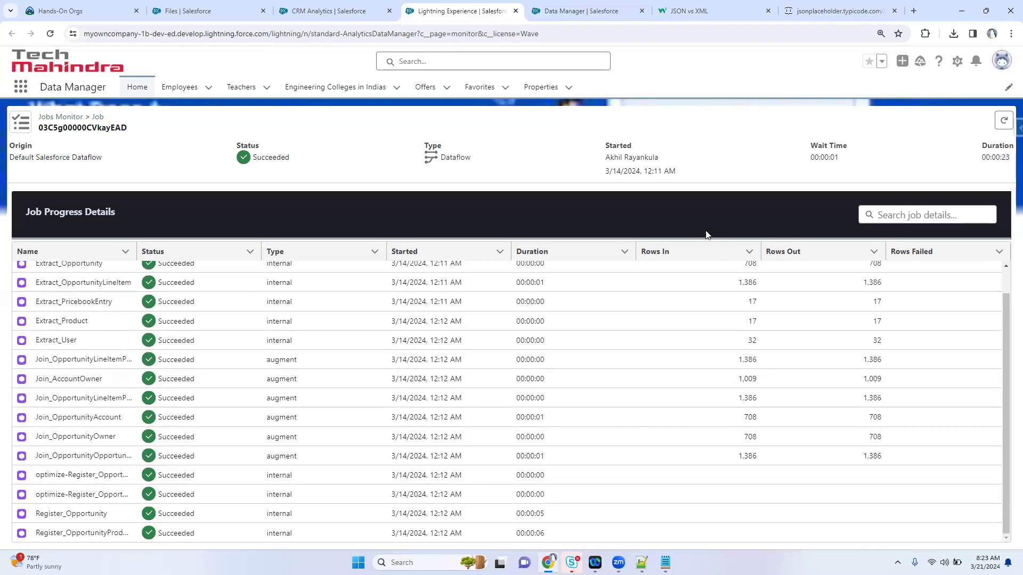
click(55, 118)
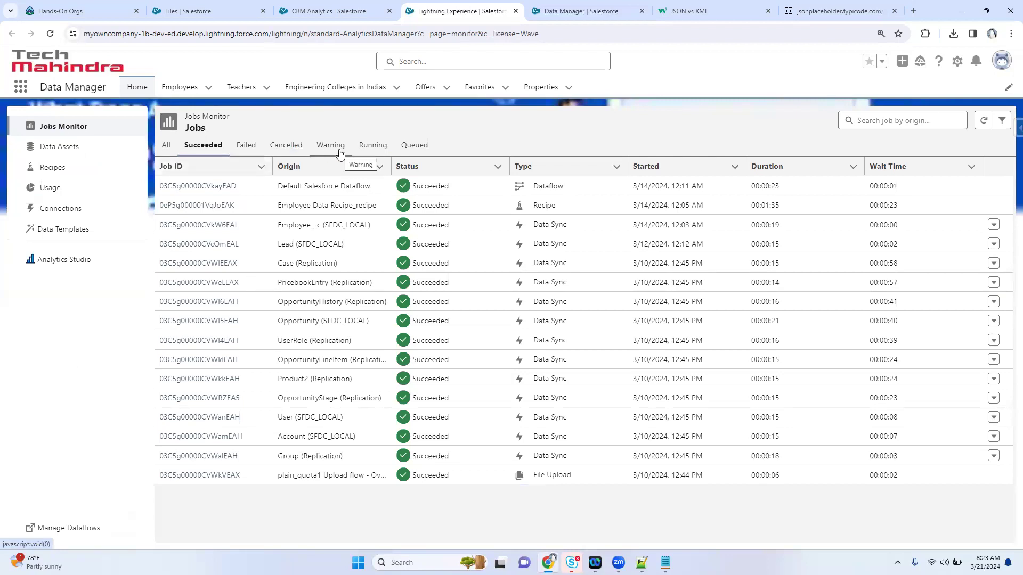
Step: Save and run the LeadObjDataTrainingPurpose recipe, and show the running jobs in the Jobs Monitor
click(602, 6)
click(993, 86)
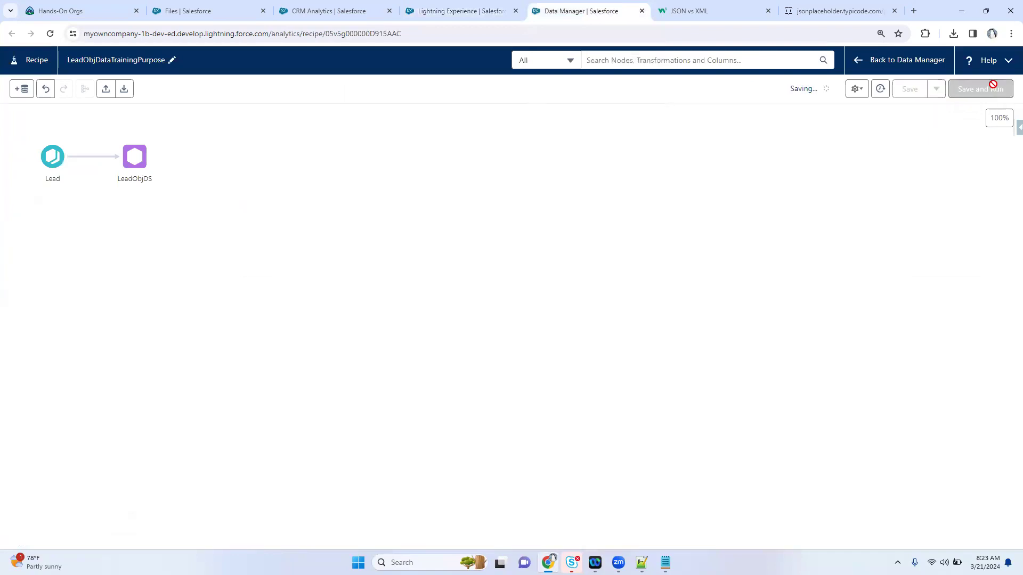
click(471, 5)
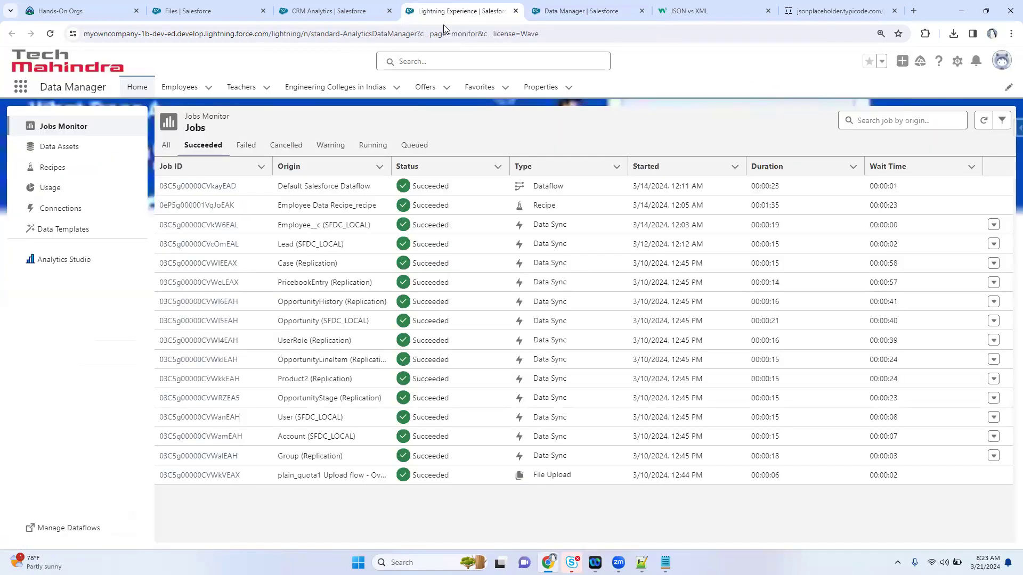
click(982, 120)
click(982, 121)
click(381, 151)
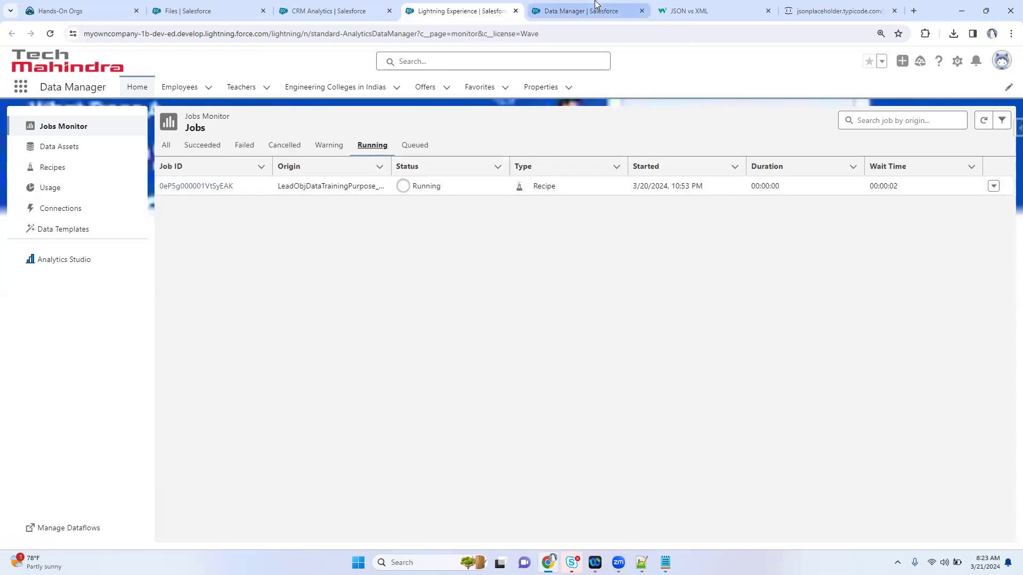
Step: Check the running job's type and keep refreshing the running jobs list until the LeadObjDataTrainingPurpose recipe job finishes
click(983, 121)
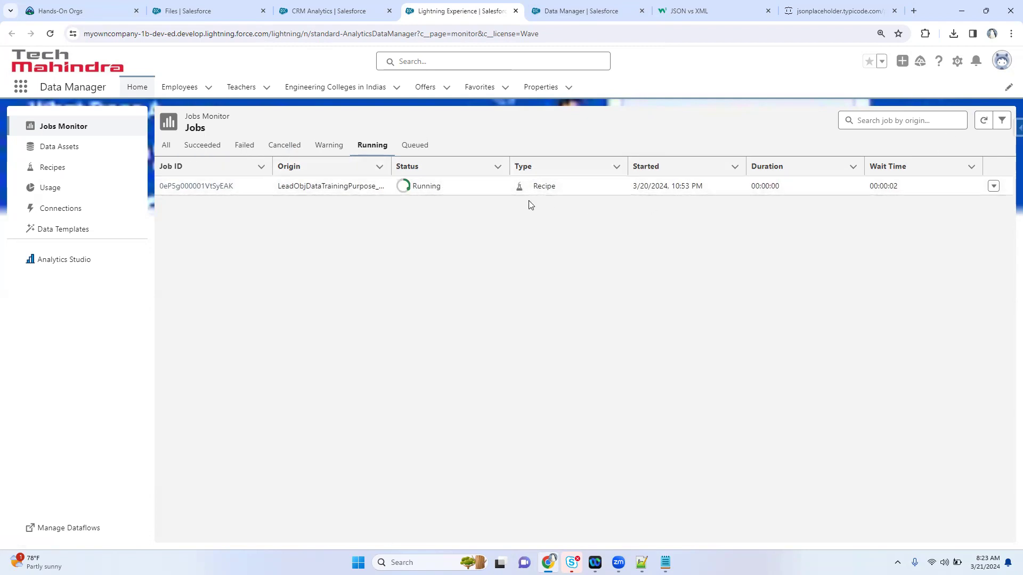
drag(532, 188, 565, 191)
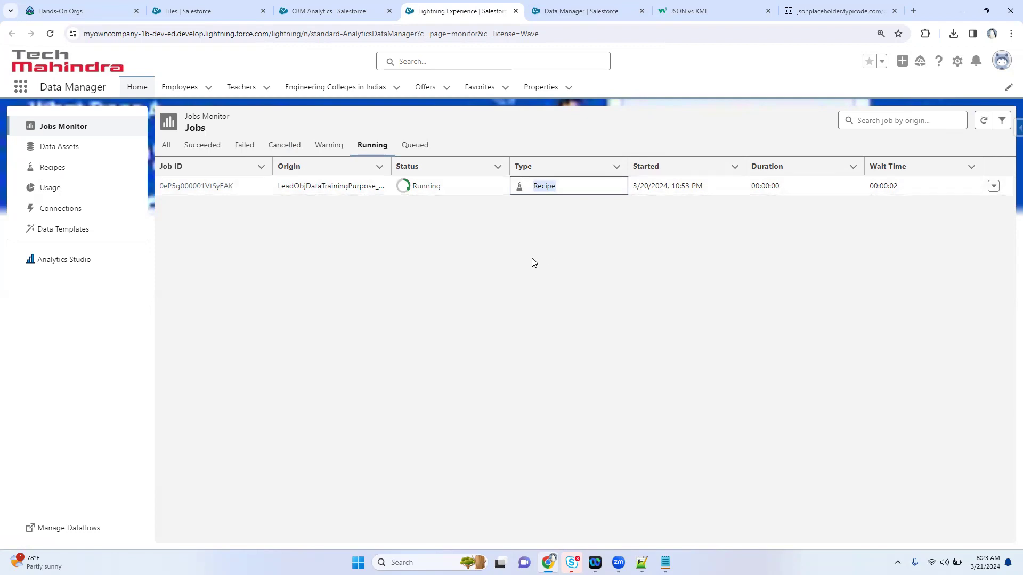
click(984, 118)
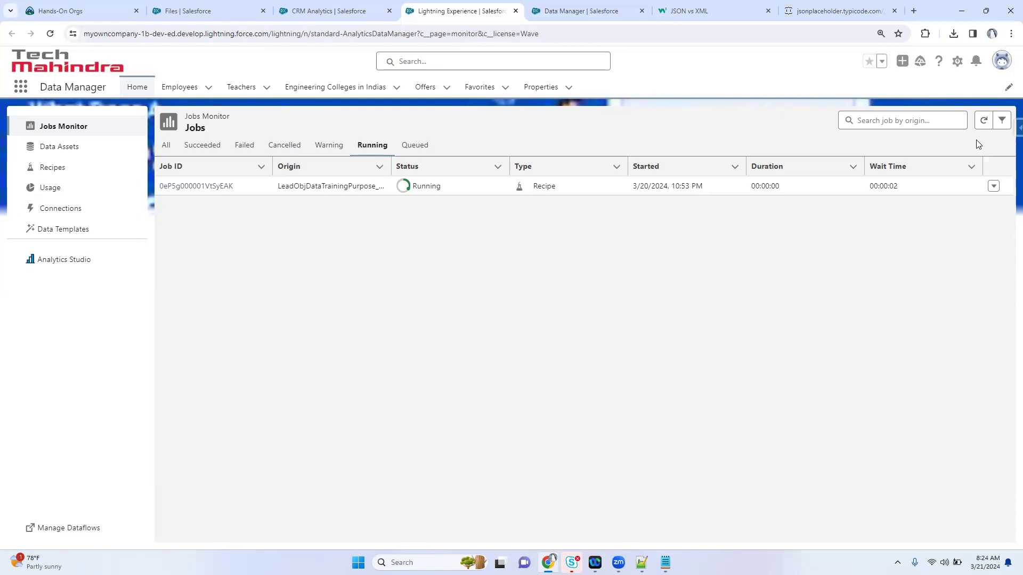
click(984, 123)
click(985, 124)
click(984, 124)
click(984, 124)
click(984, 123)
click(985, 123)
click(984, 123)
click(984, 123)
click(985, 124)
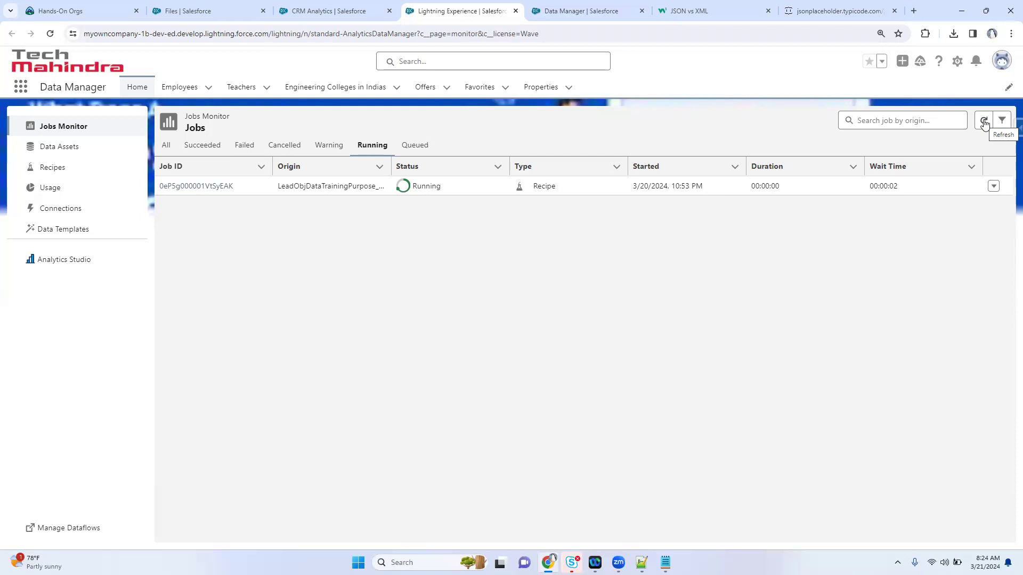
click(984, 123)
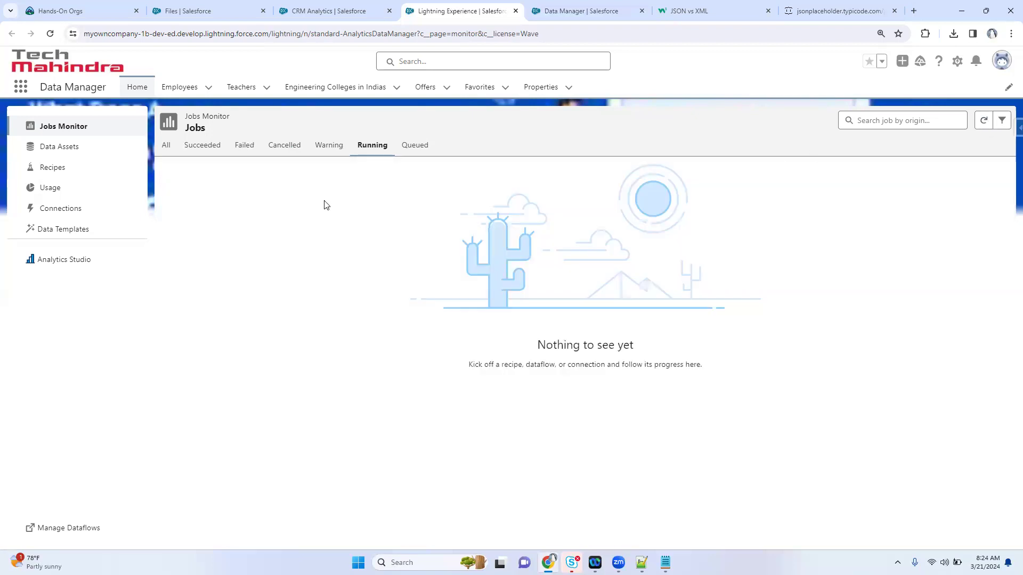
Step: Open the succeeded LeadObjDataTrainingPurpose_recipe job and examine its output node and the Lead input node's rows in
click(191, 148)
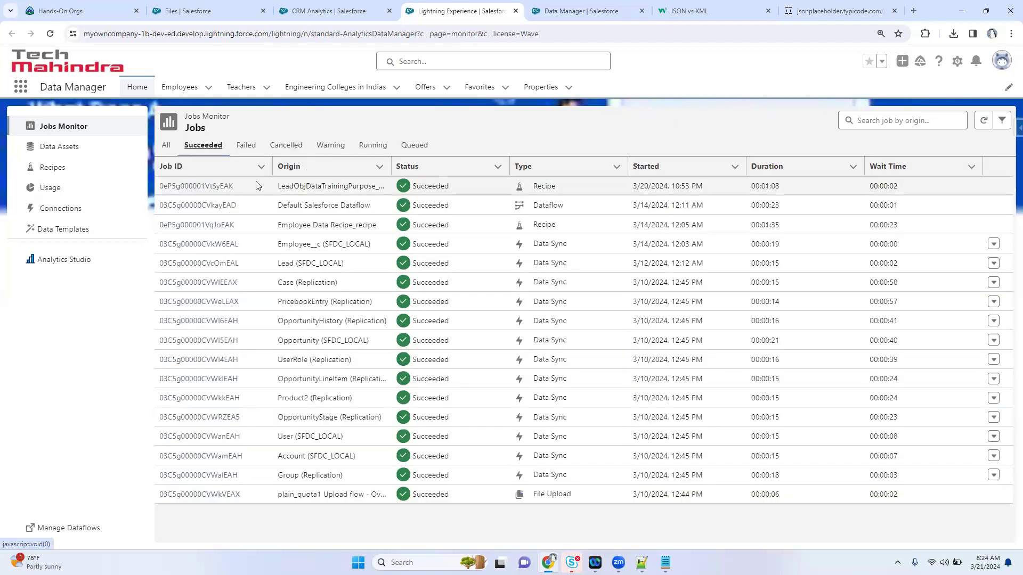
click(208, 187)
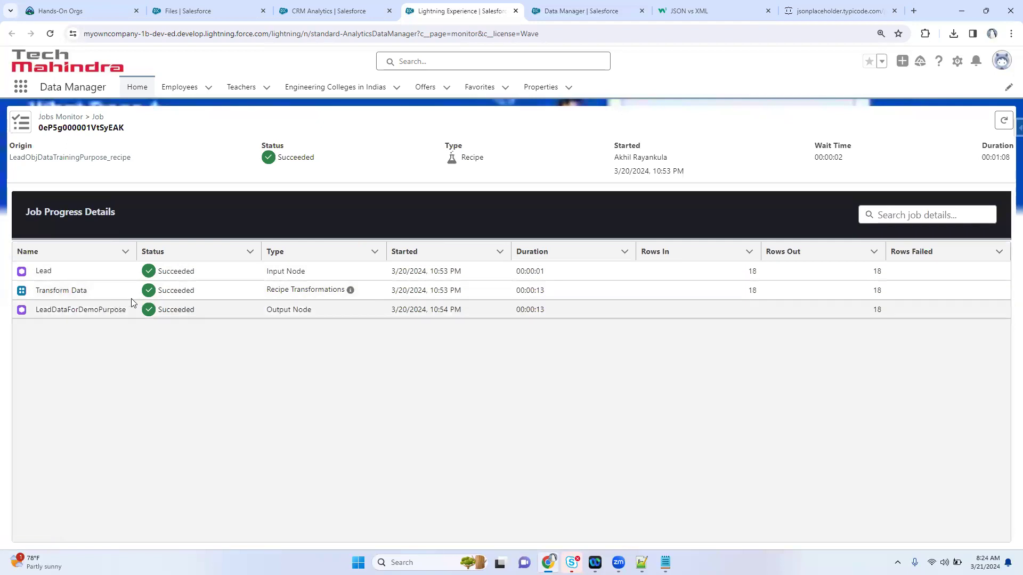
drag(68, 309, 270, 306)
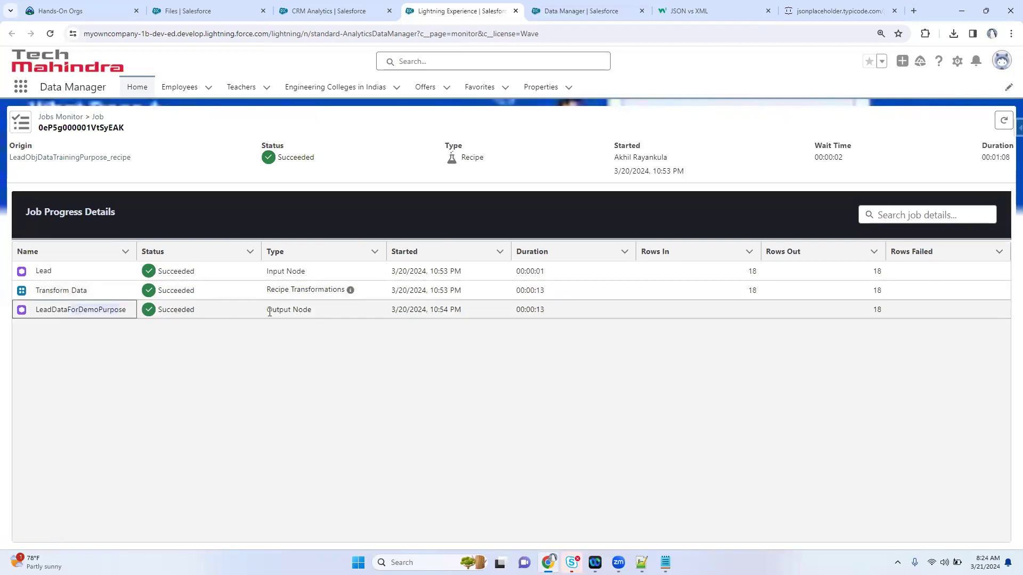
double_click(276, 309)
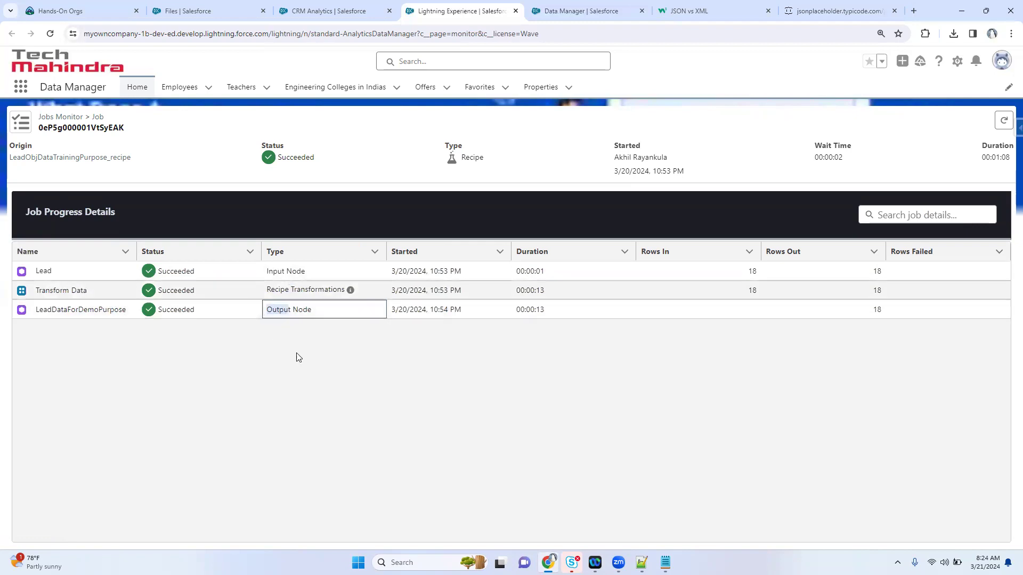
double_click(750, 273)
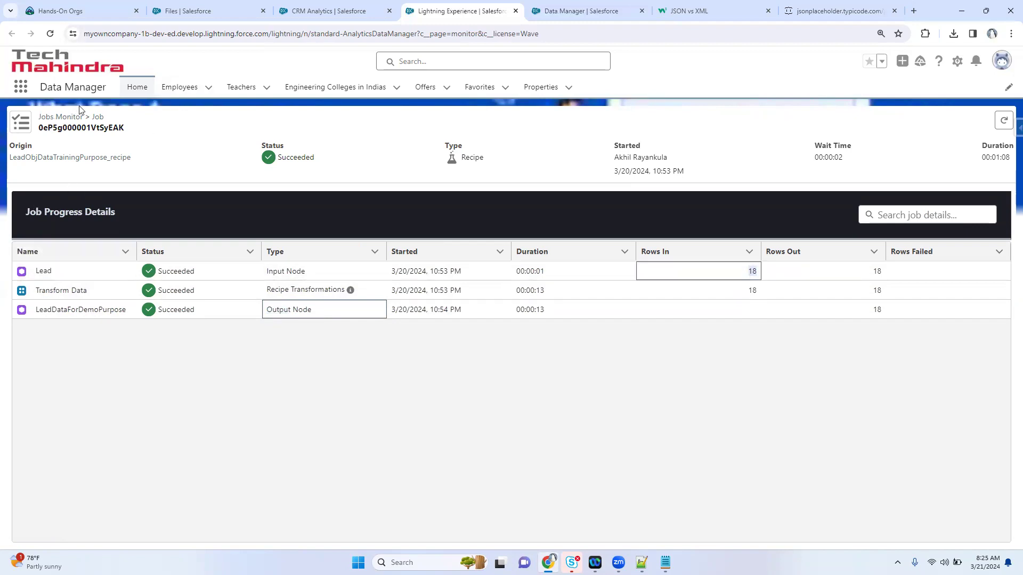
Step: Search the Data Assets datasets for "Lead" and open the Lead Data For Demo Purppose dataset for editing
click(46, 116)
click(68, 149)
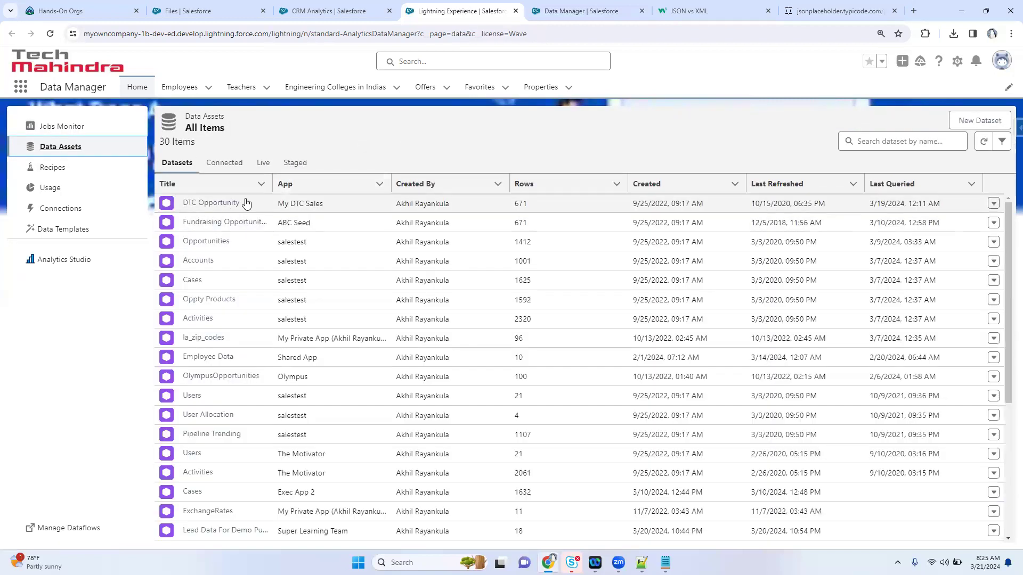
click(871, 142)
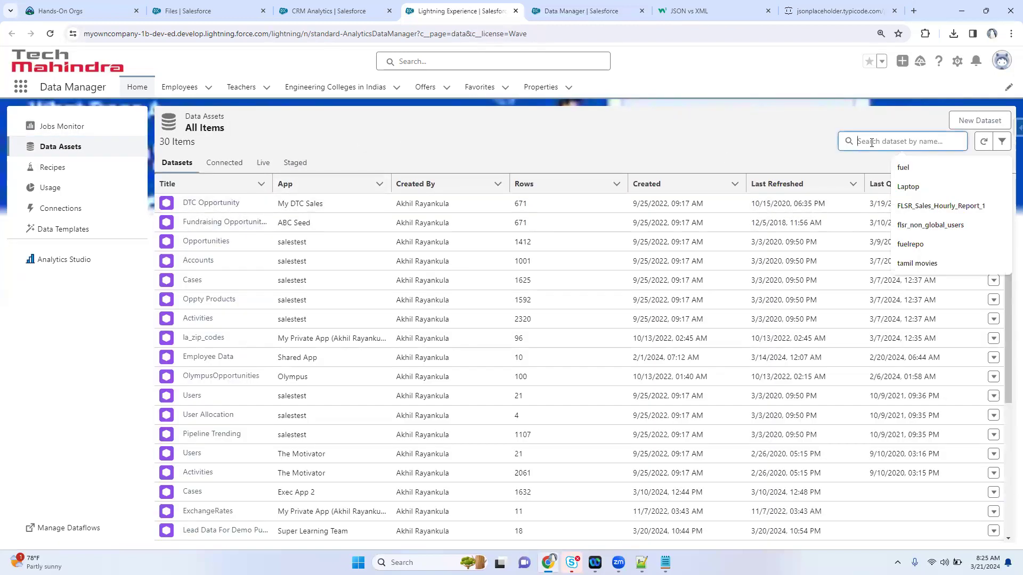
text(Lead)
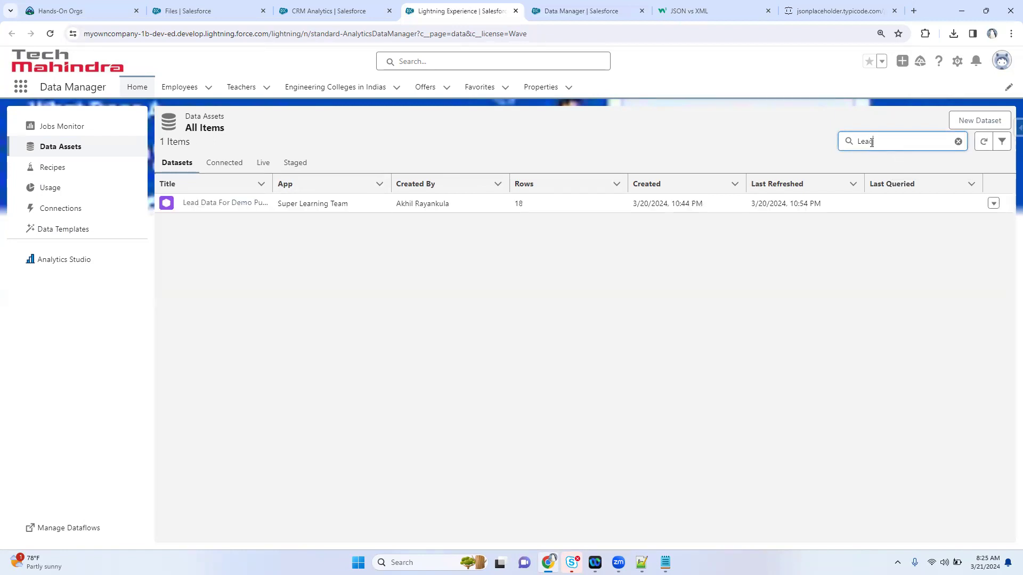
click(993, 205)
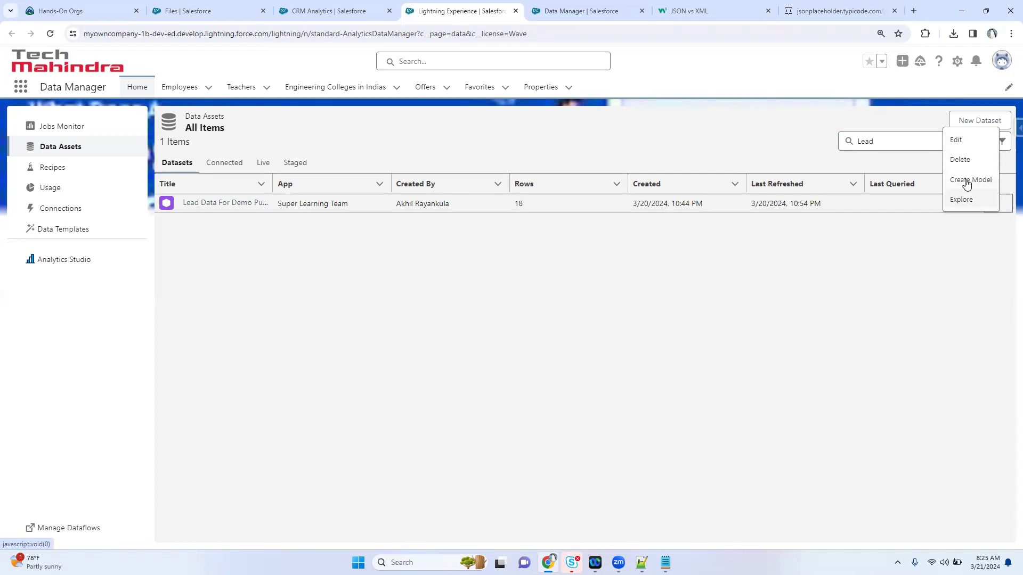
click(958, 141)
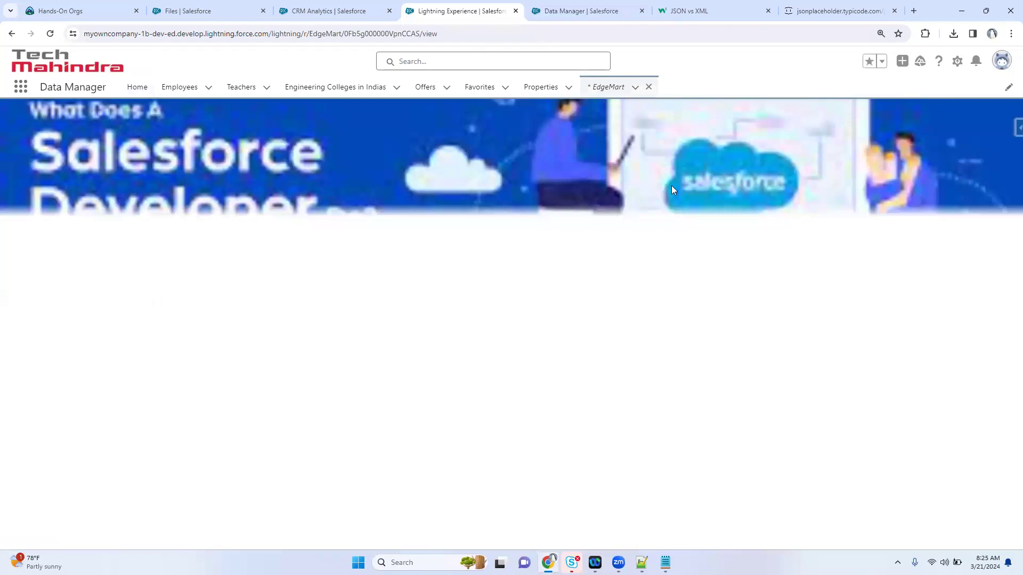
Step: Review the dataset's API name, creator, row count, creation, refresh and last-used dates, and extended metadata file
drag(16, 153, 101, 153)
drag(182, 154, 235, 154)
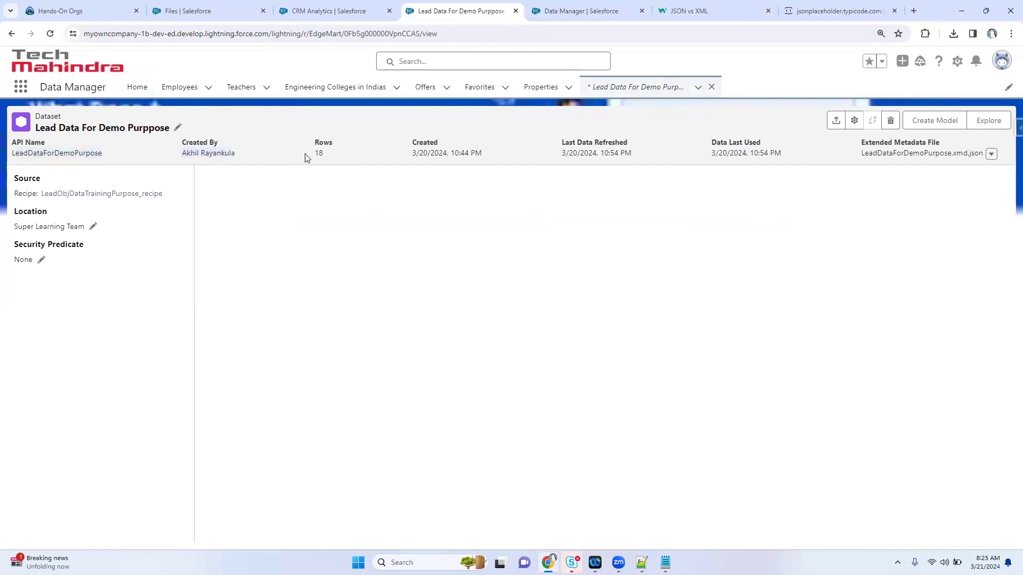
drag(315, 156, 712, 144)
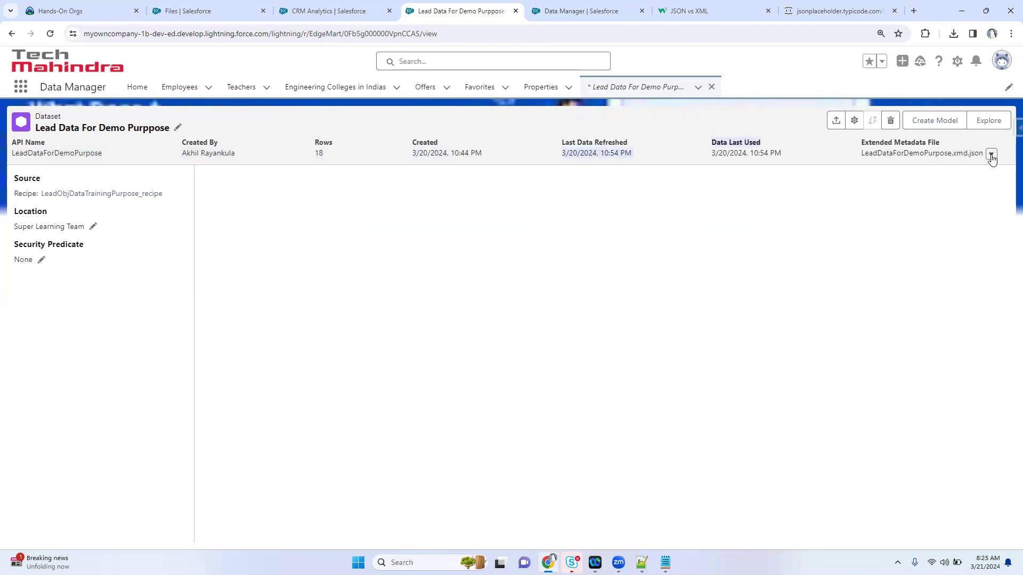
click(872, 143)
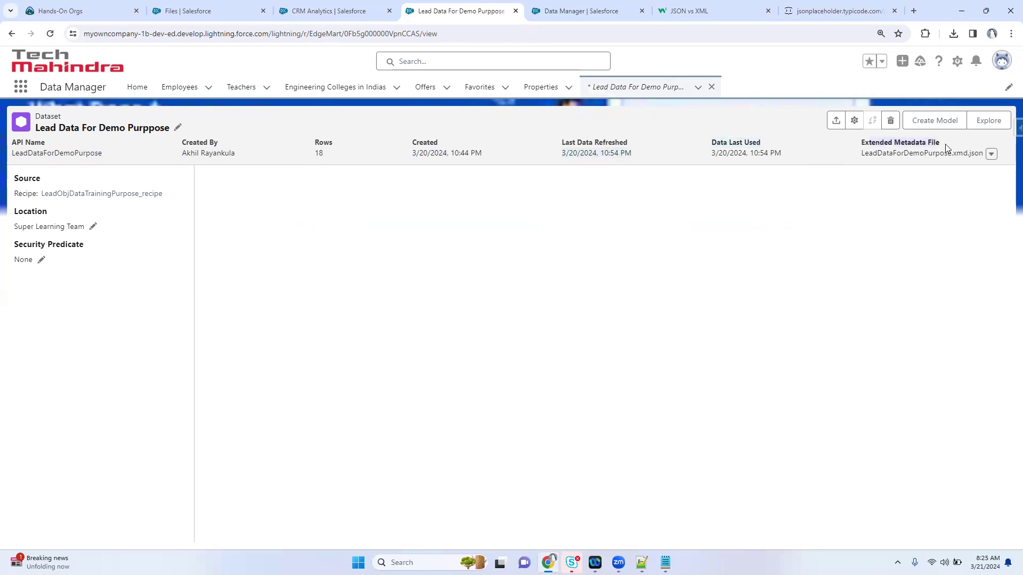
Step: Download the extended metadata file LeadDataForDemoPurpose.xmd.json, examine its JSON in Notepad, and return to the dataset page
click(991, 154)
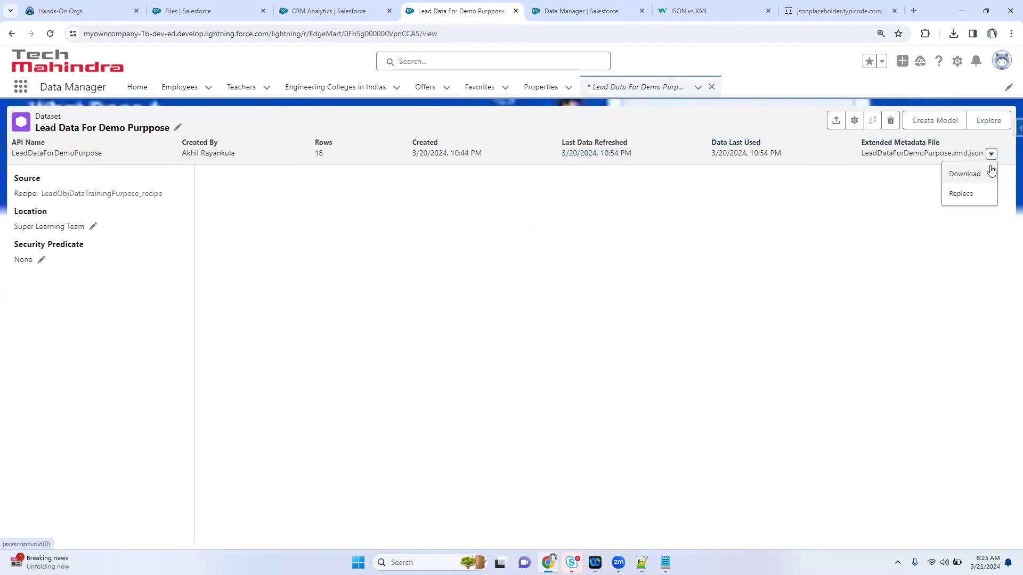
click(970, 176)
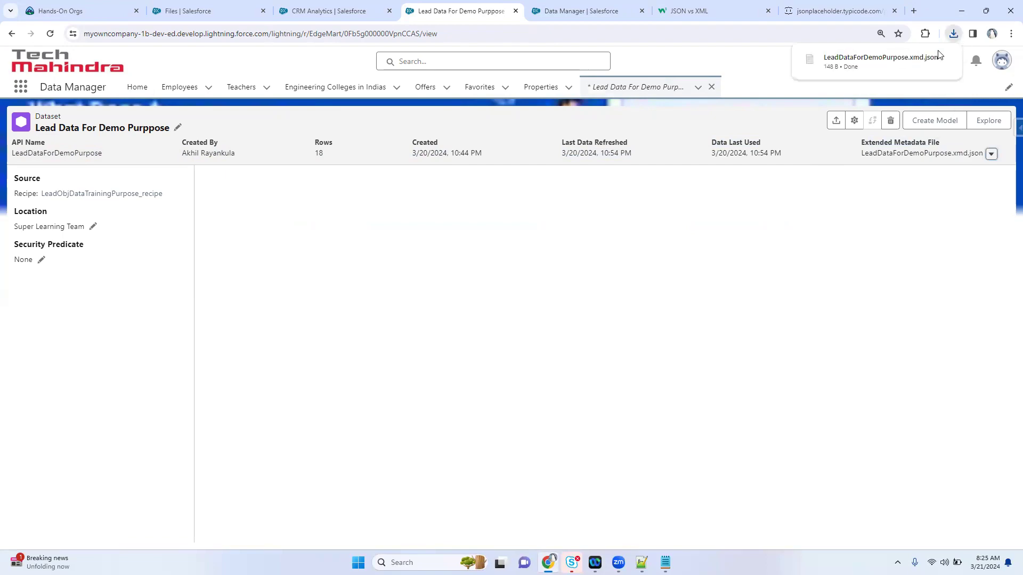
click(944, 59)
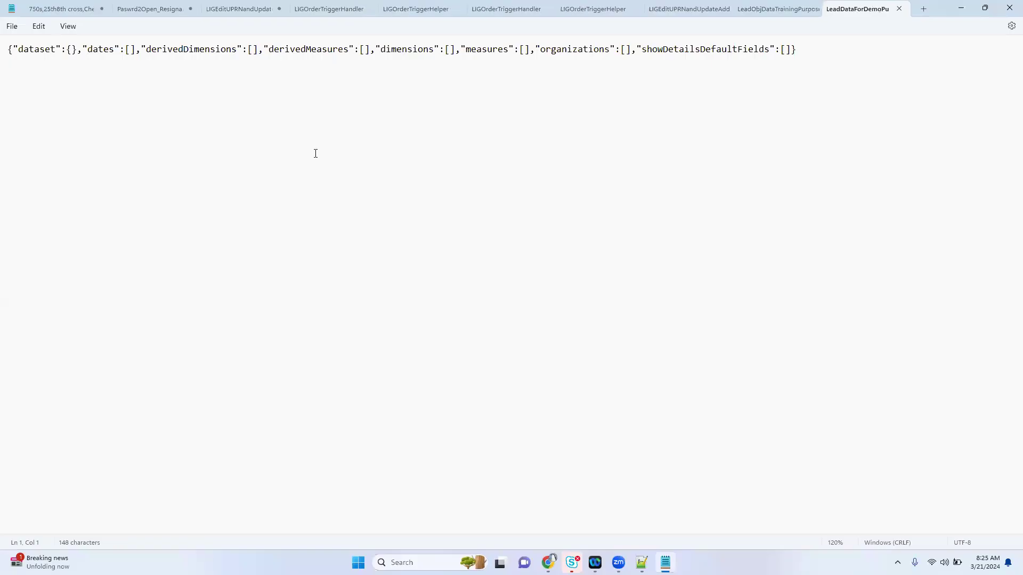
drag(9, 49, 807, 51)
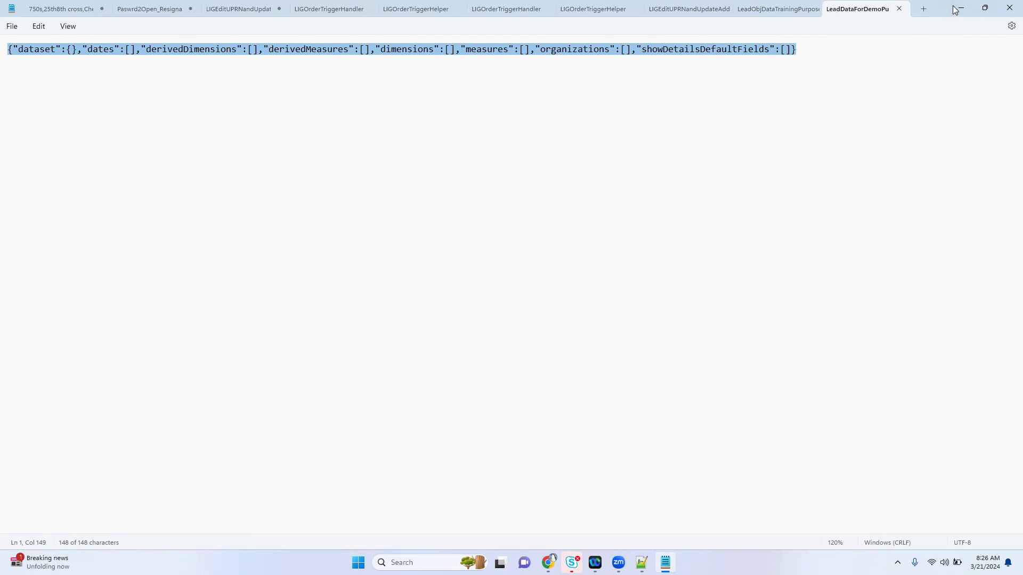
click(209, 86)
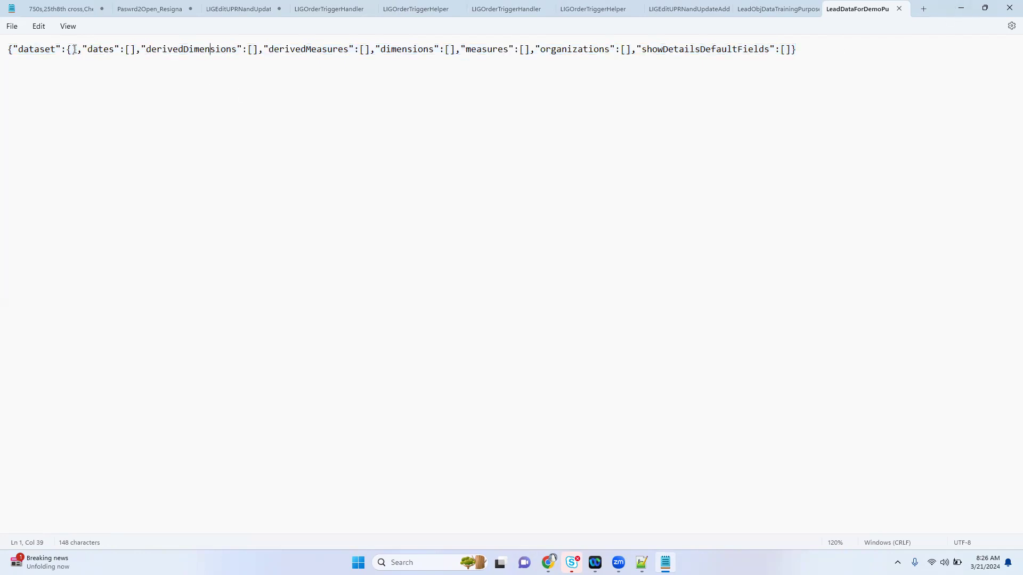
click(960, 8)
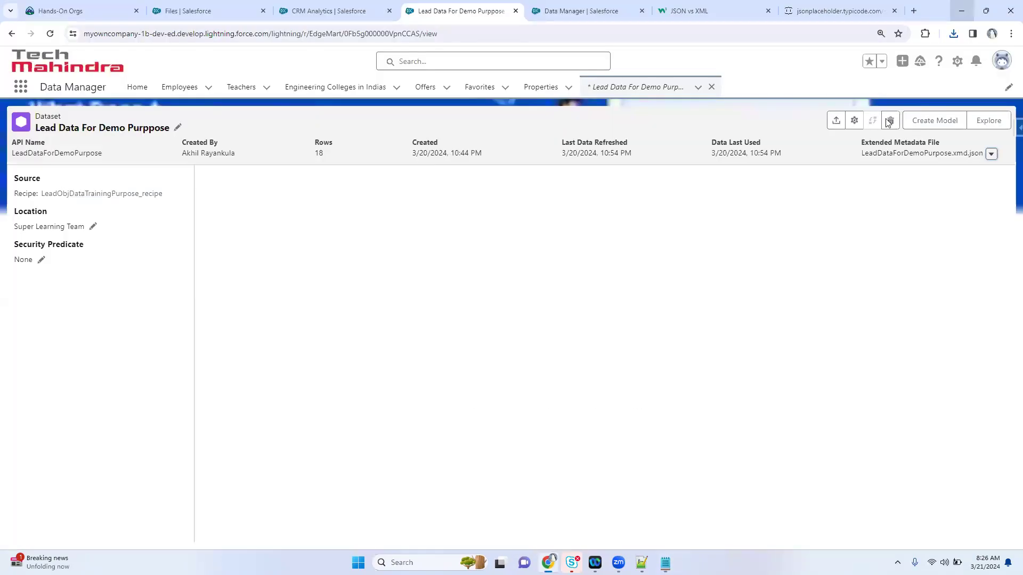
Step: View the replace option for the extended metadata file and cancel without choosing a file
click(990, 155)
click(961, 195)
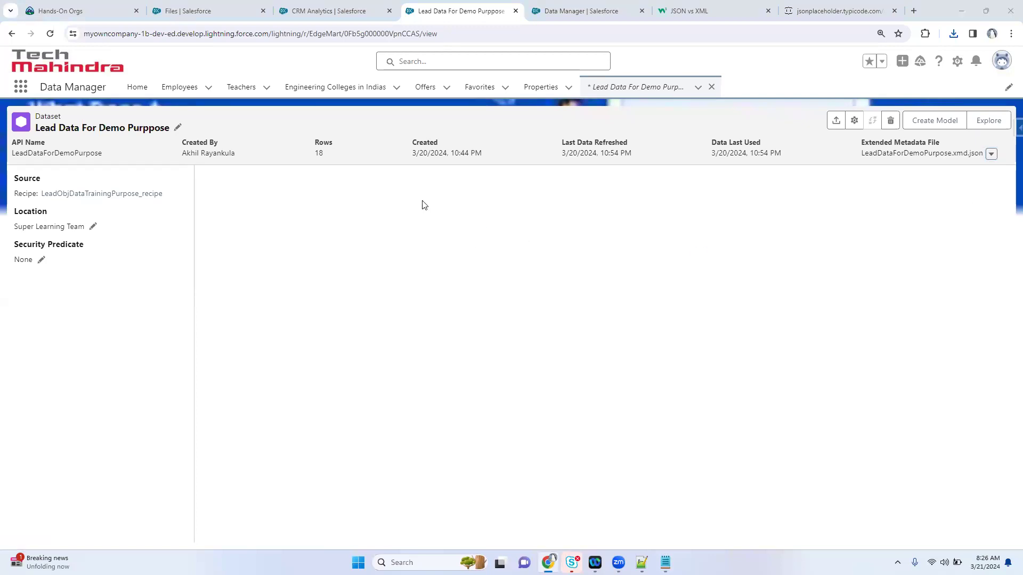
click(714, 104)
Step: View the dataset's data upload dialog and its file chooser, and close both without uploading a file
click(831, 124)
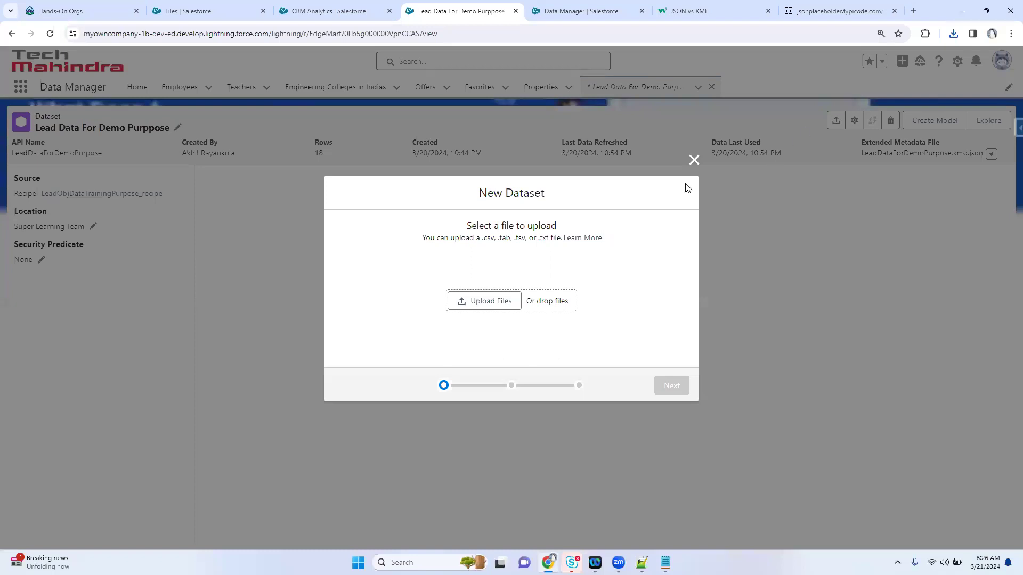
click(498, 301)
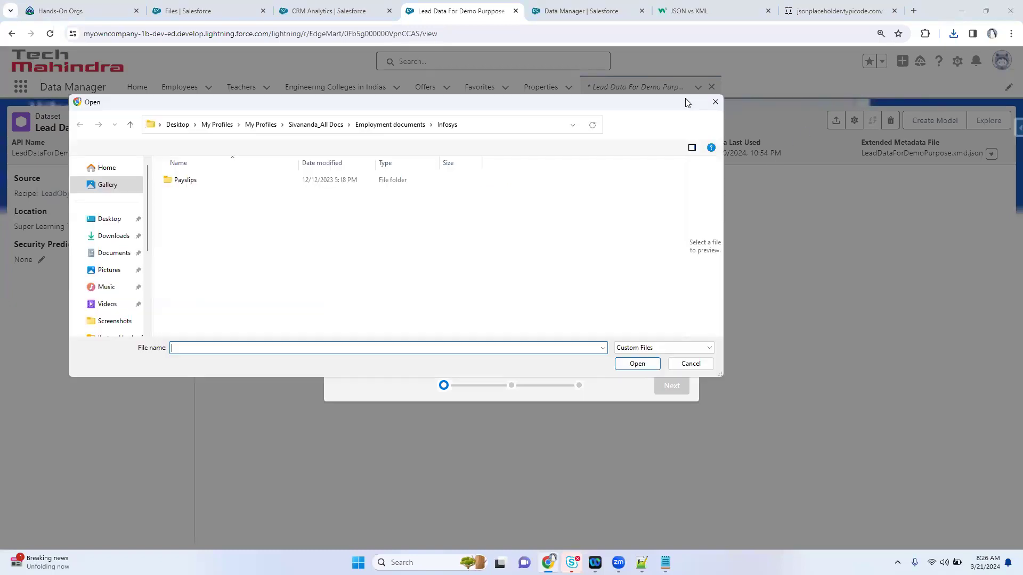
click(715, 102)
click(693, 160)
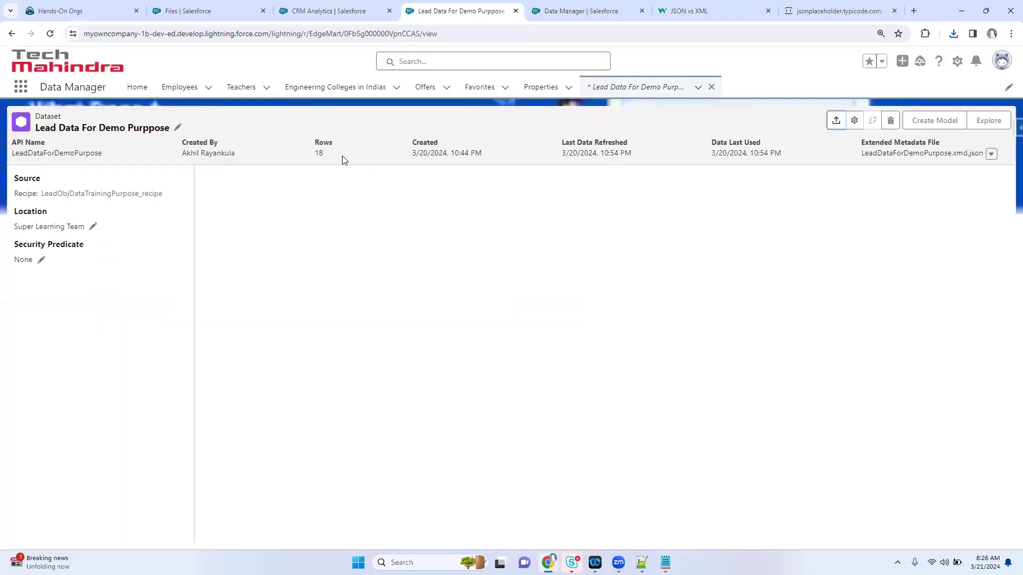
Step: Highlight the dataset's row count, revisit the upload dialog and file chooser for new data, and close both without choosing a file
drag(315, 155, 322, 155)
click(836, 120)
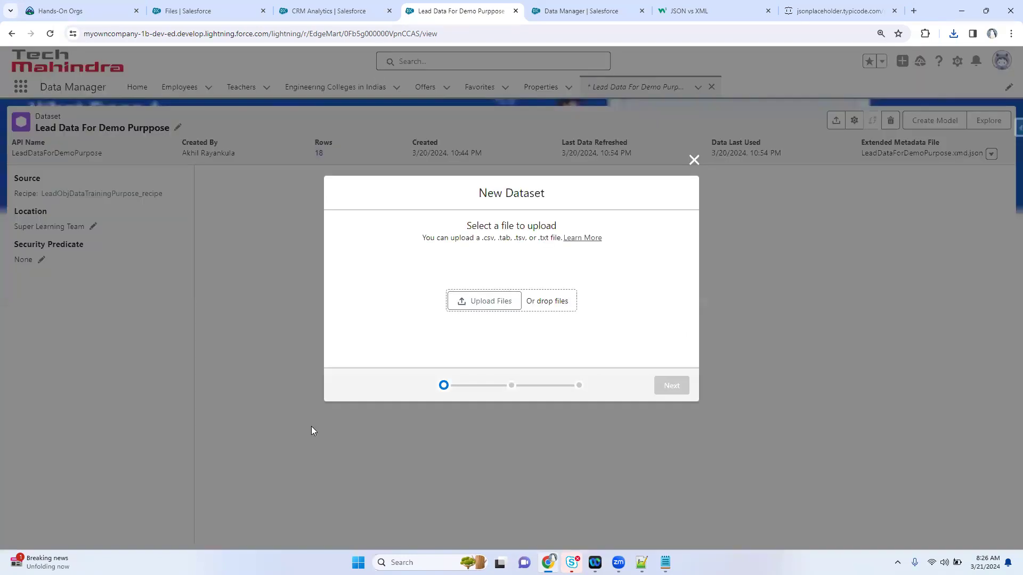
click(490, 302)
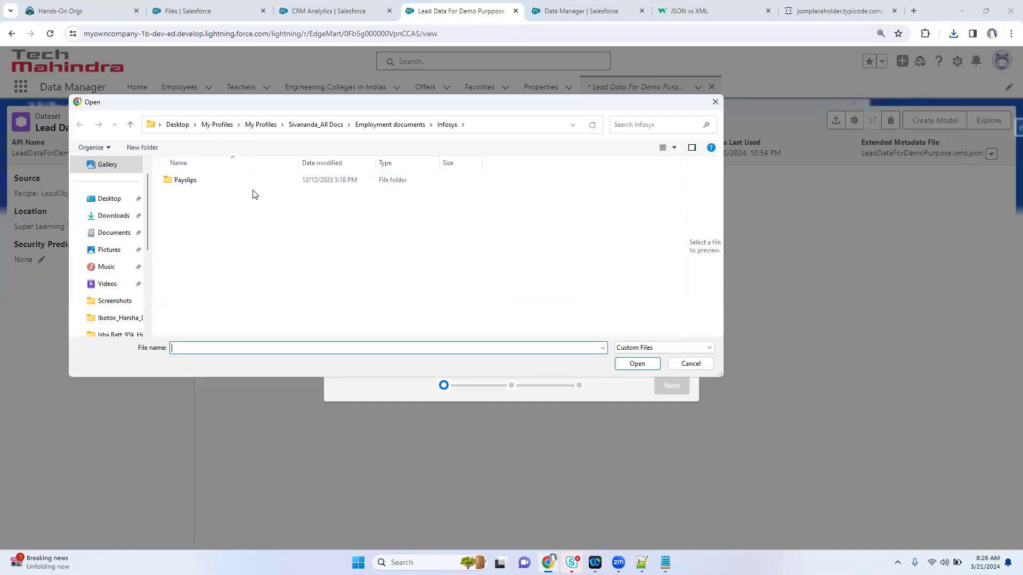
click(714, 102)
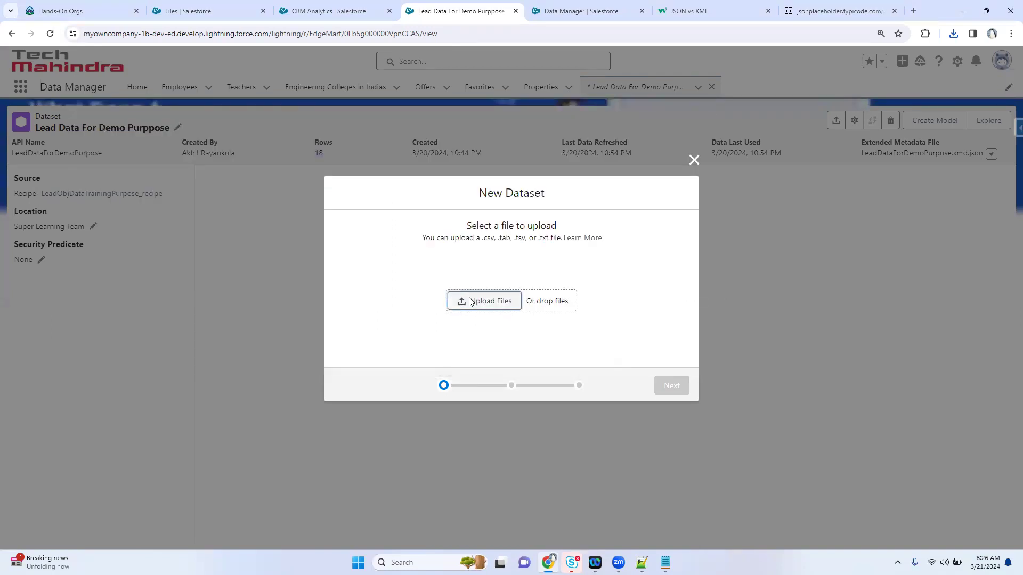
click(692, 160)
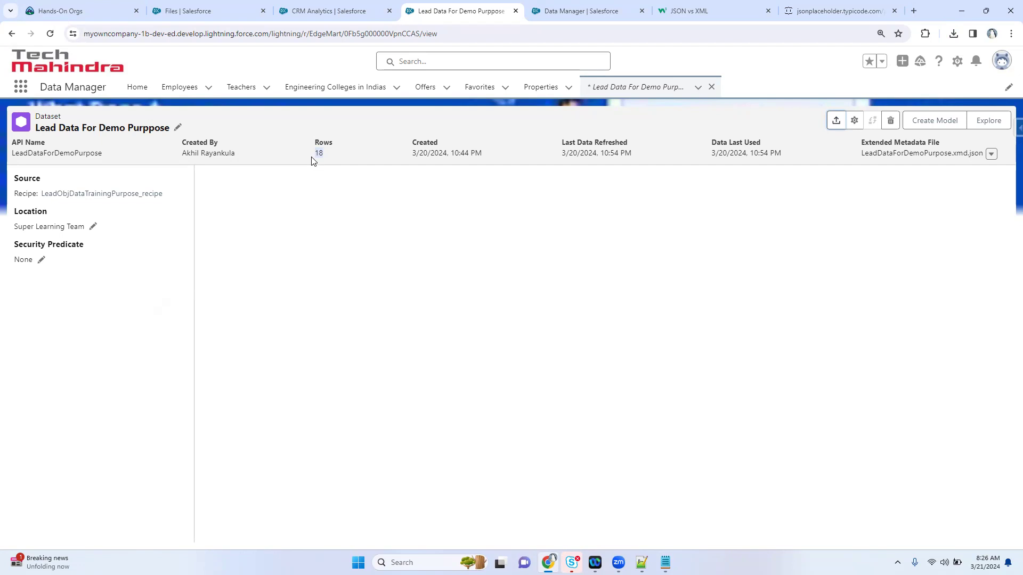
Step: View the Configure Actions dialog listing the dataset's dimension fields and close it without saving
click(854, 121)
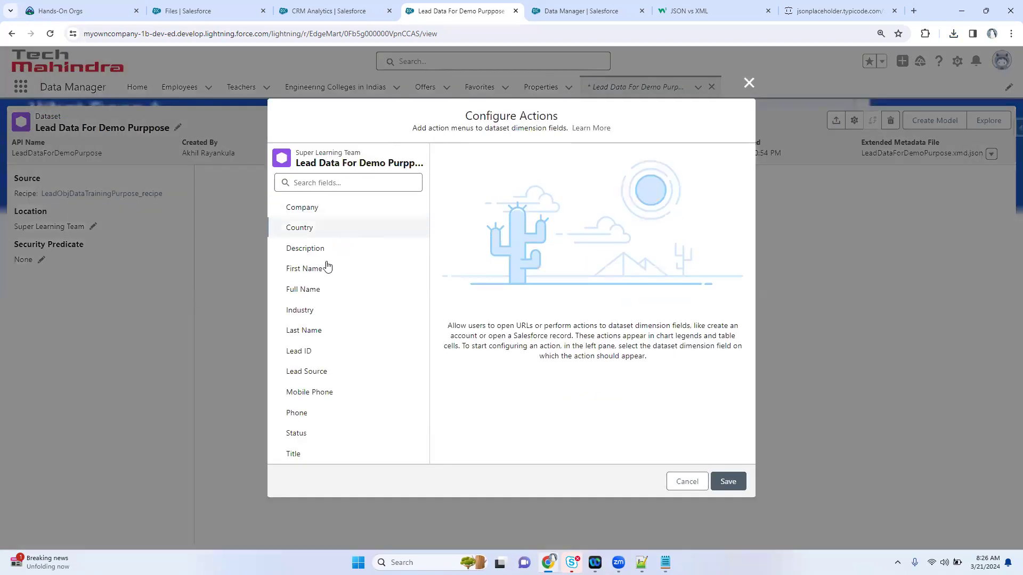
click(744, 84)
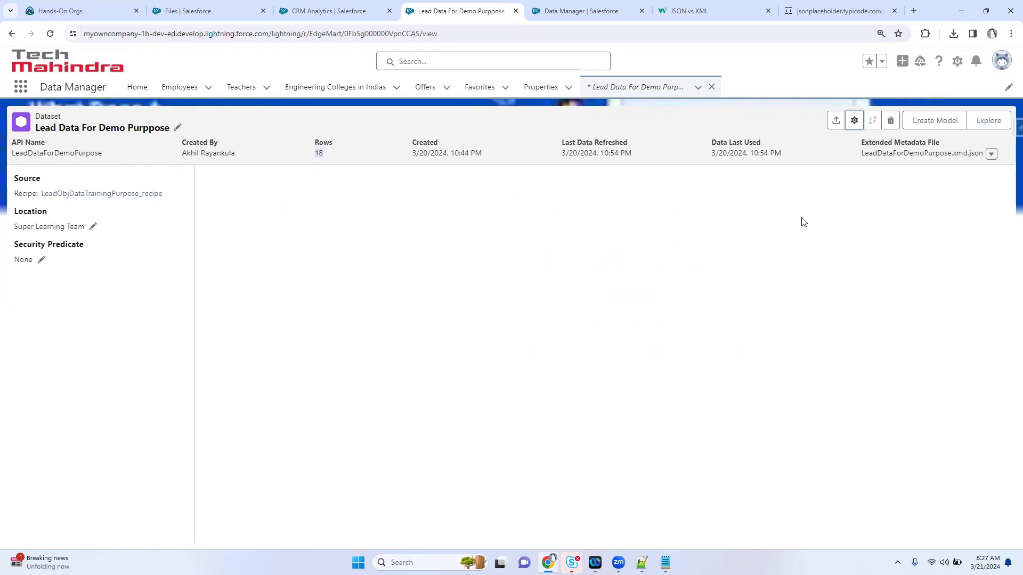
click(860, 177)
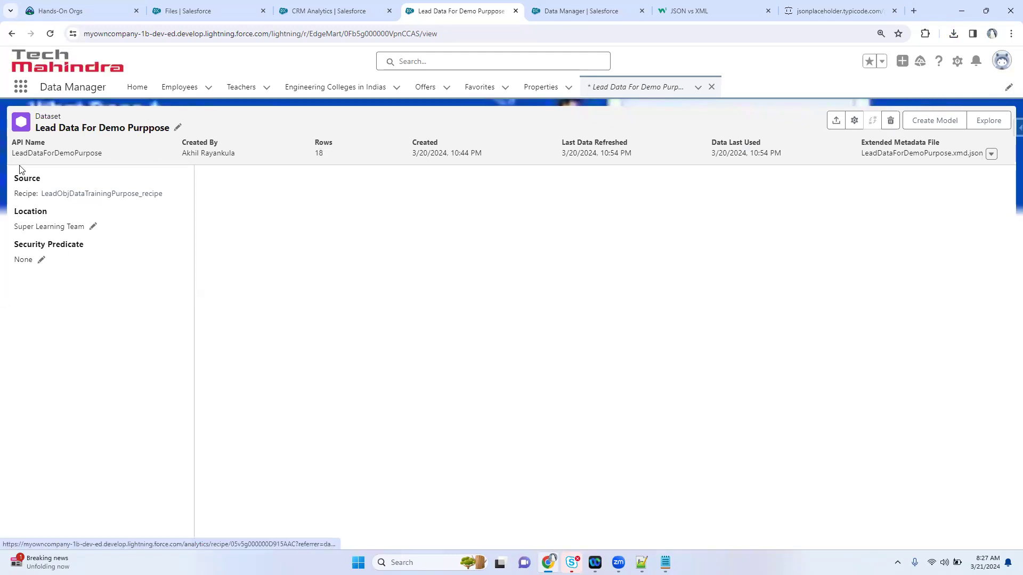
Step: Review the dataset's source recipe and its Security Predicate setting
drag(38, 194, 168, 196)
click(199, 195)
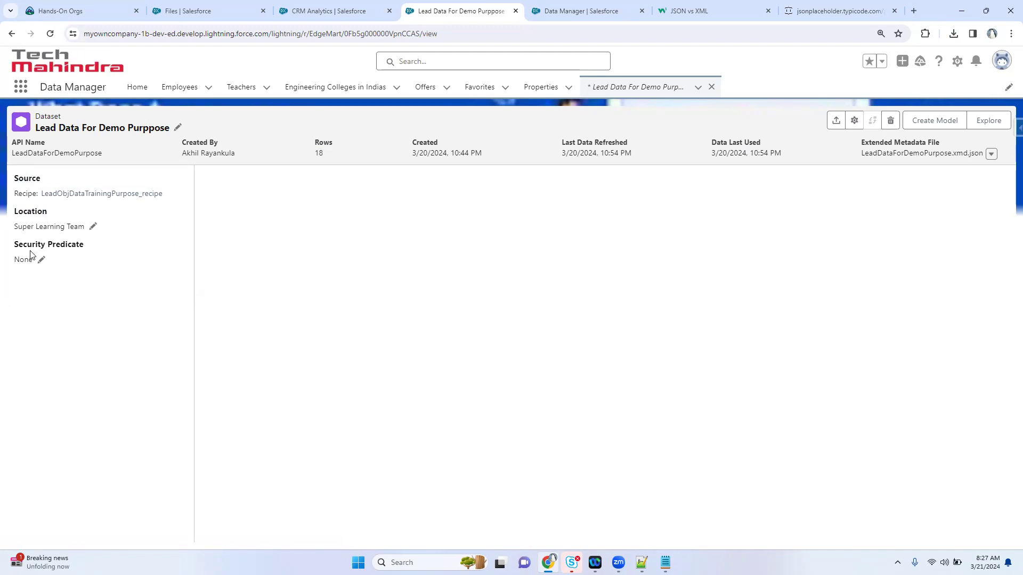
drag(16, 244, 97, 268)
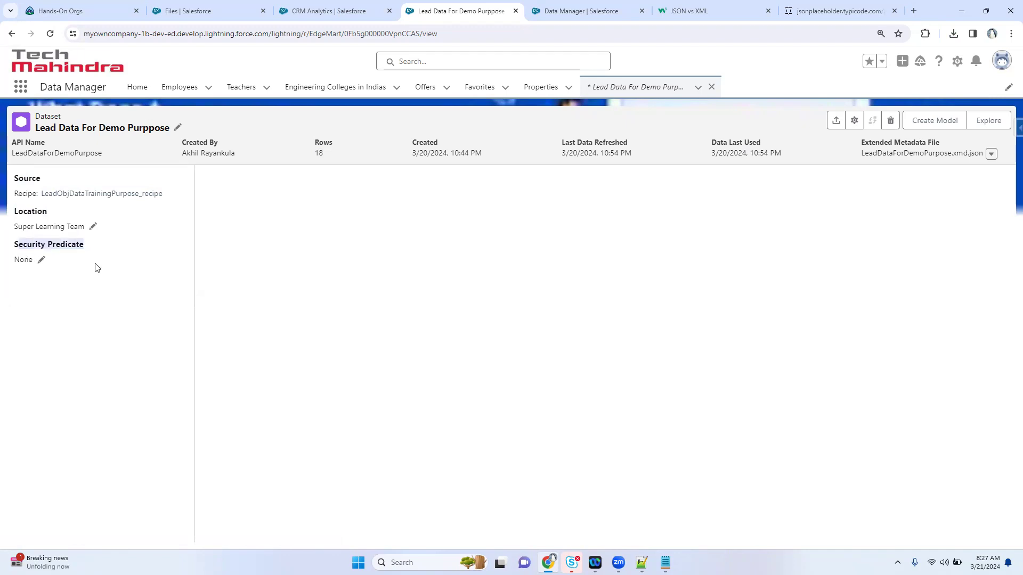
click(912, 197)
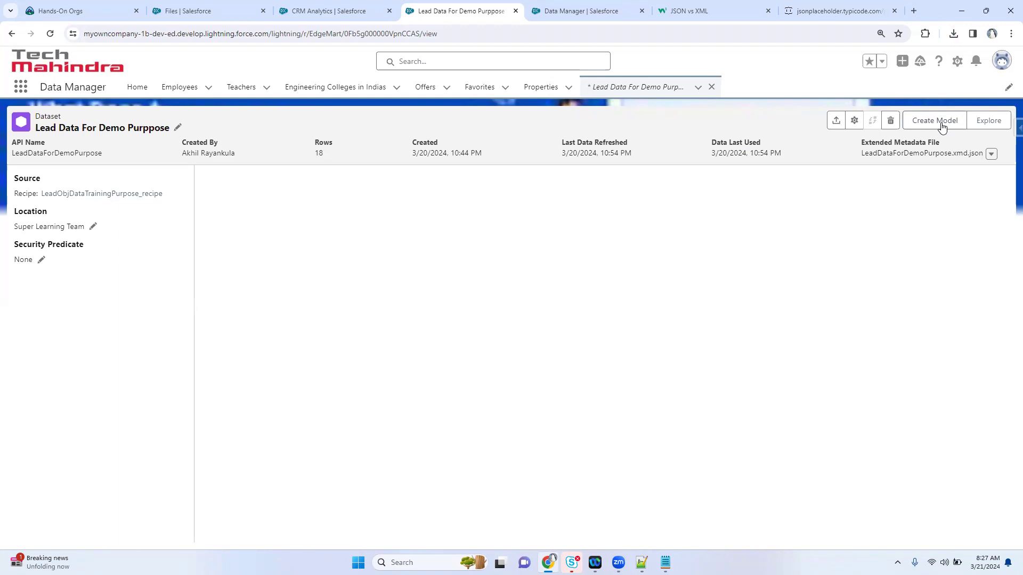
Step: Explore the Lead Data For Demo Purppose dataset in a new lens and review the lens title and Datasets section
click(994, 121)
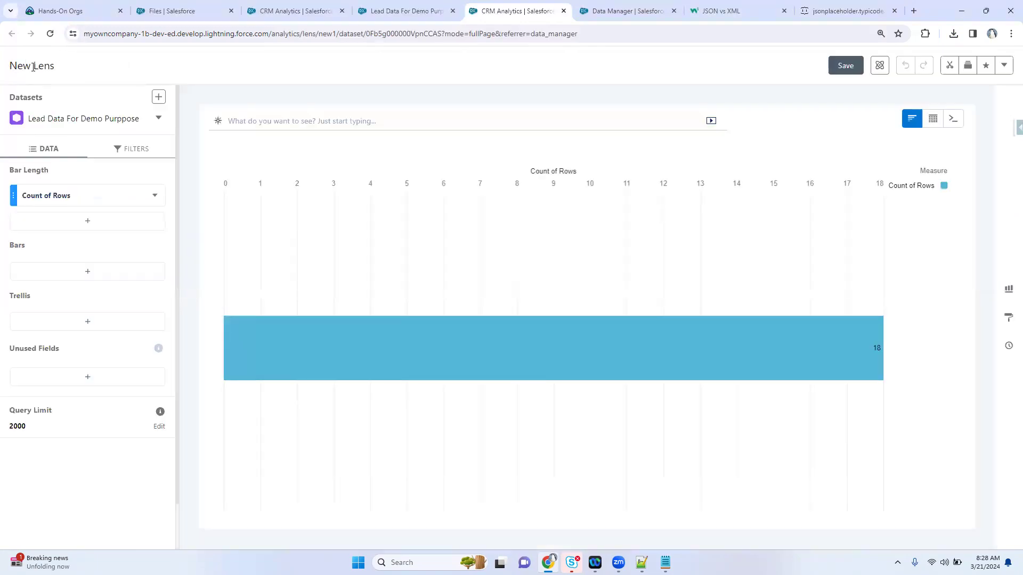
drag(13, 65, 63, 69)
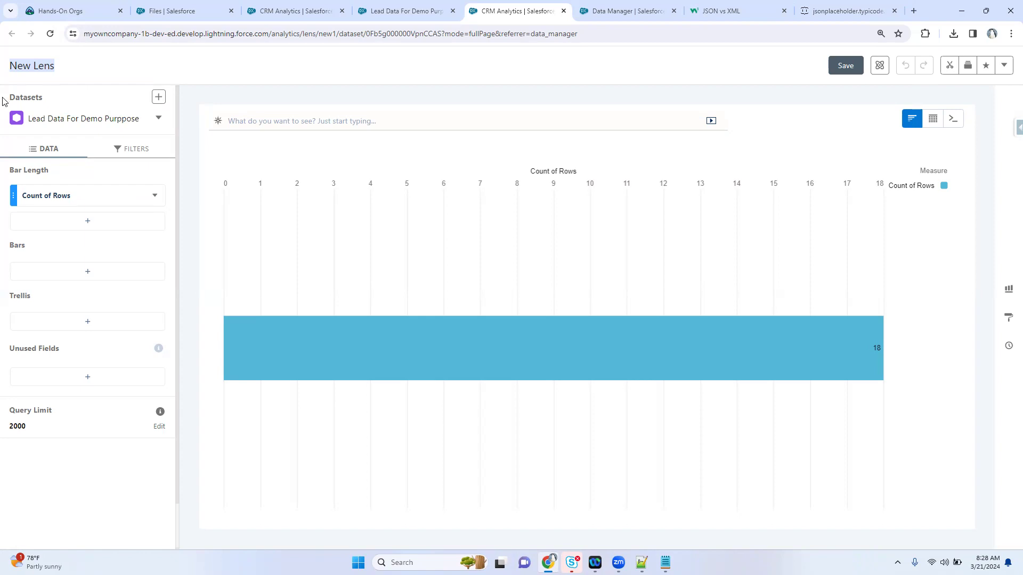
drag(15, 97, 140, 98)
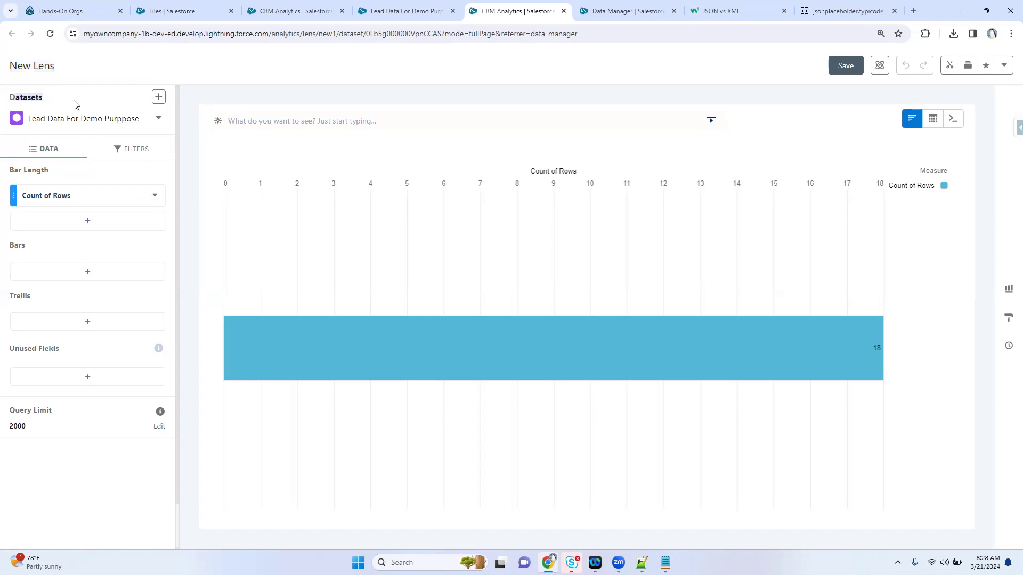
click(235, 90)
Step: Add the Cases dataset from Exec App 2 to the lens and remove it again
click(158, 97)
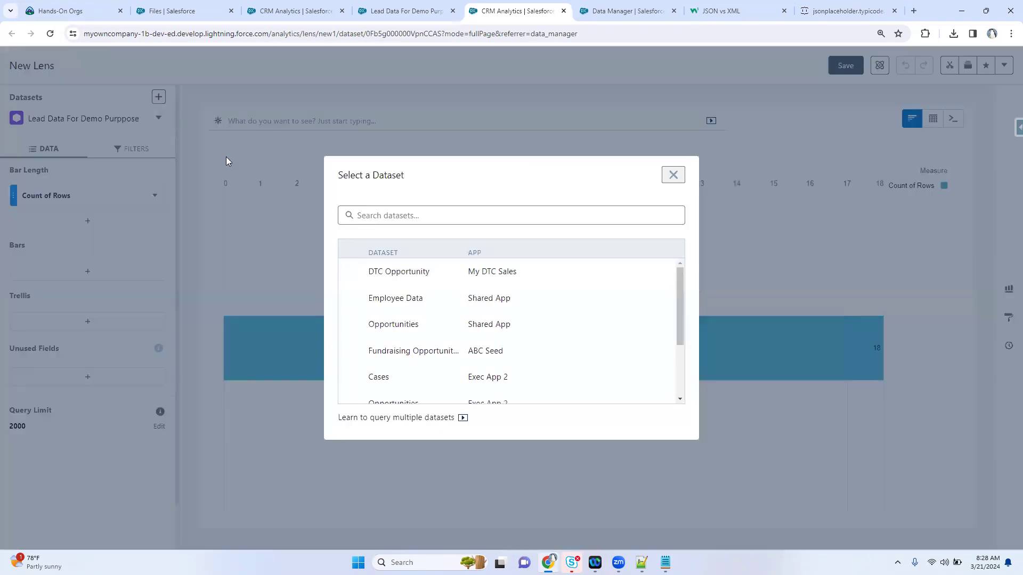
click(671, 177)
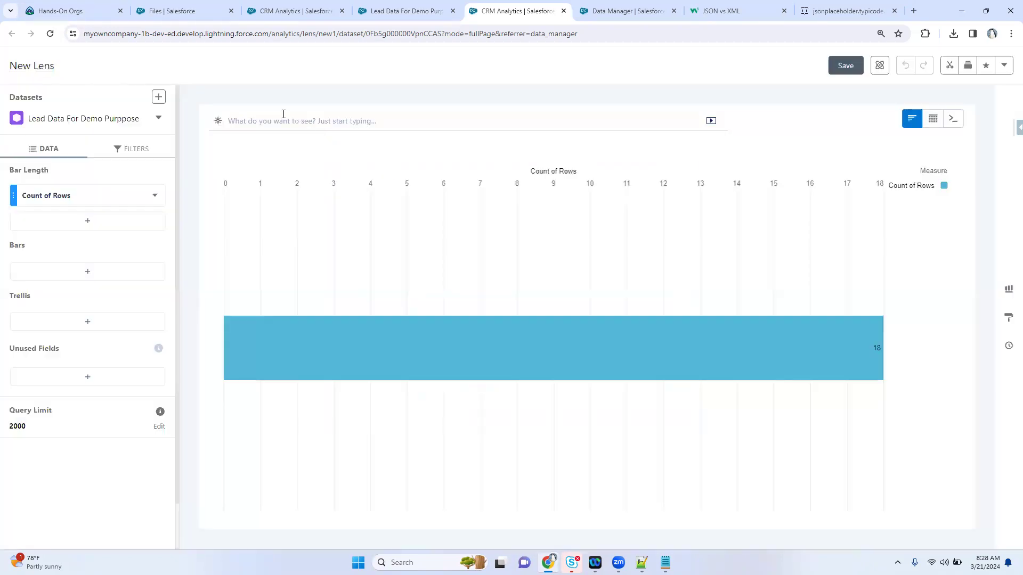
click(157, 97)
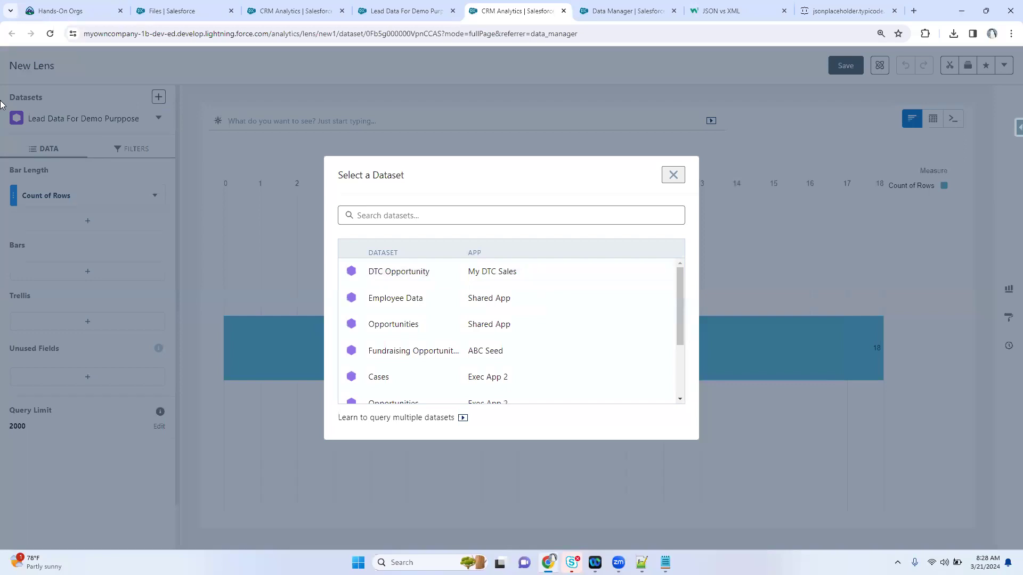
scroll(491, 299, down, 2)
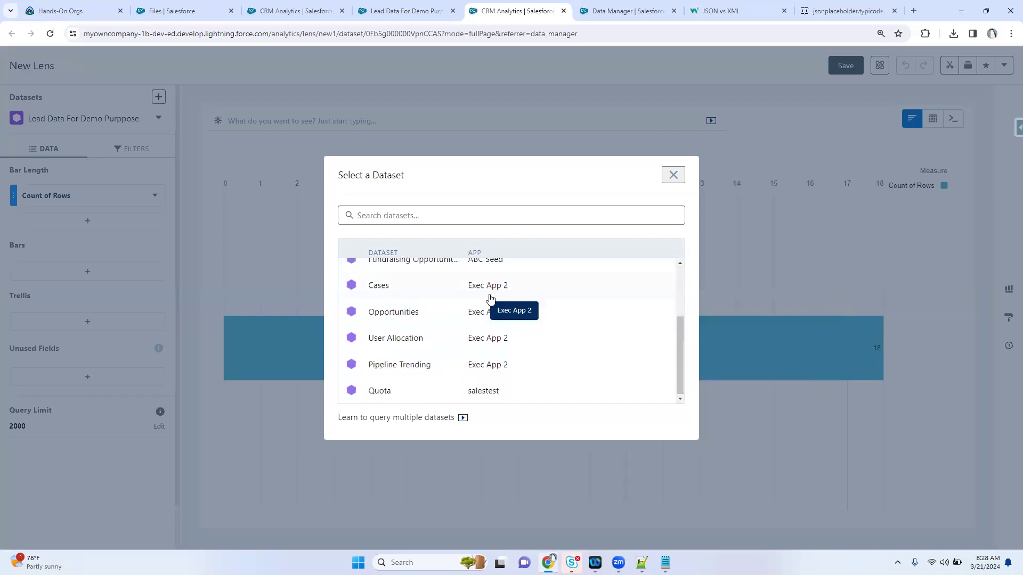
click(414, 288)
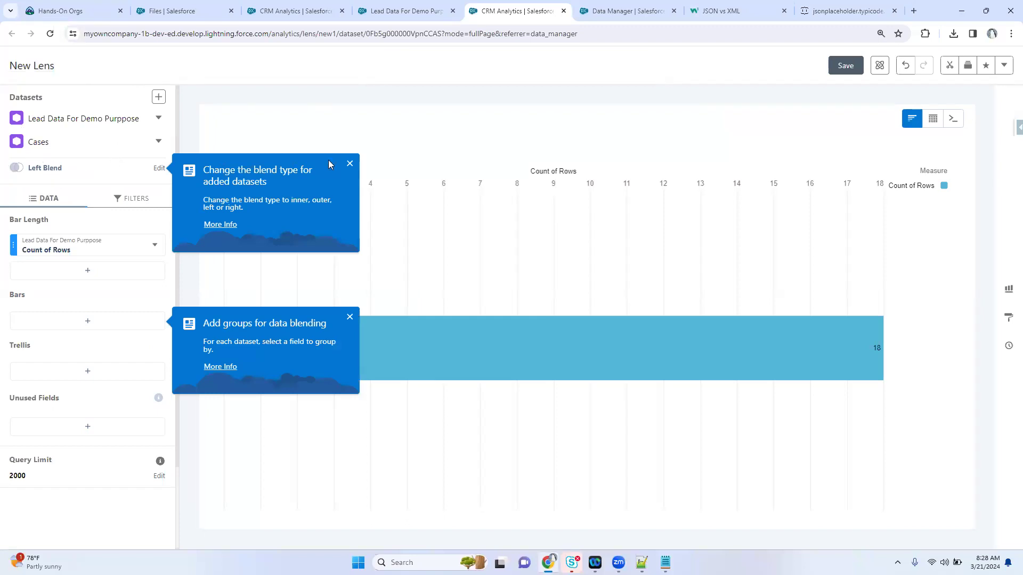
click(158, 142)
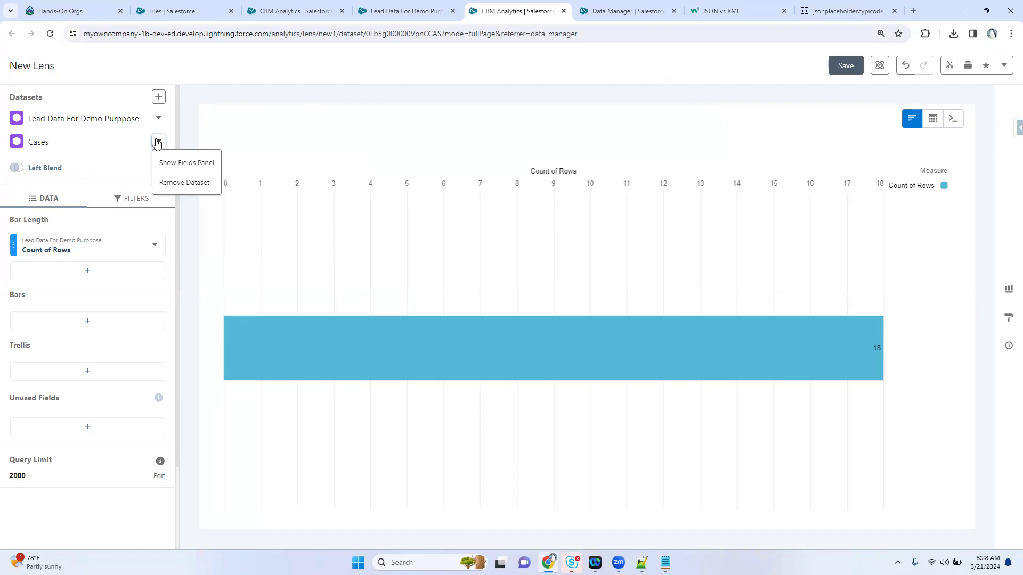
click(191, 183)
Step: Browse the list of datasets available to add to the lens and close it without selecting one
click(158, 98)
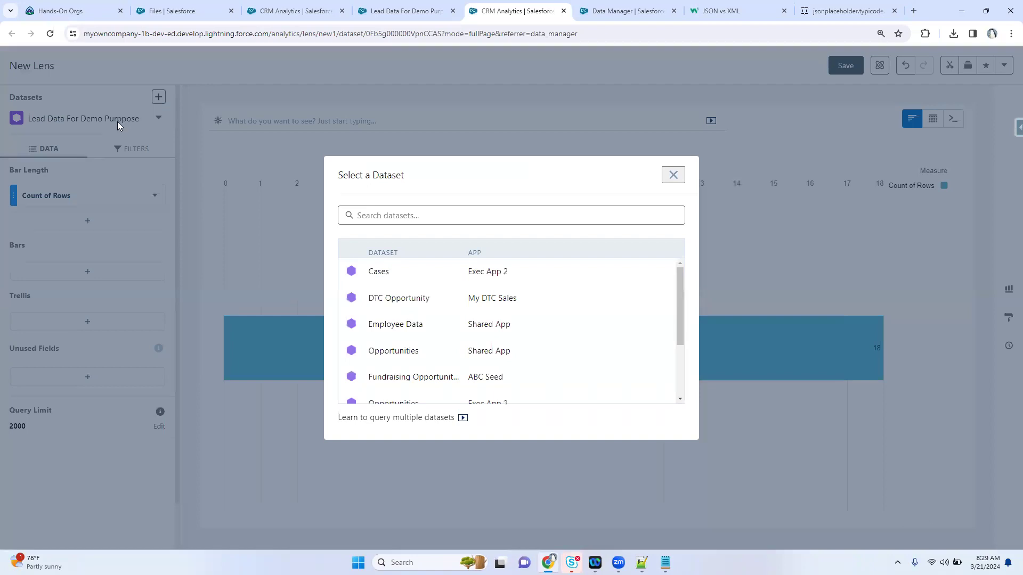
scroll(452, 298, down, 4)
scroll(453, 301, up, 4)
scroll(453, 299, down, 3)
scroll(450, 297, up, 3)
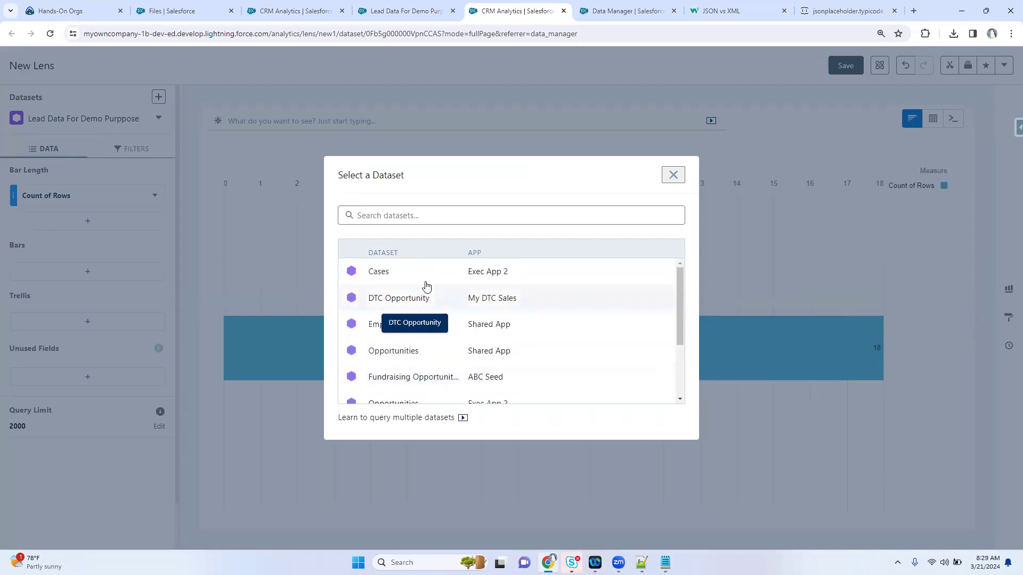
click(673, 175)
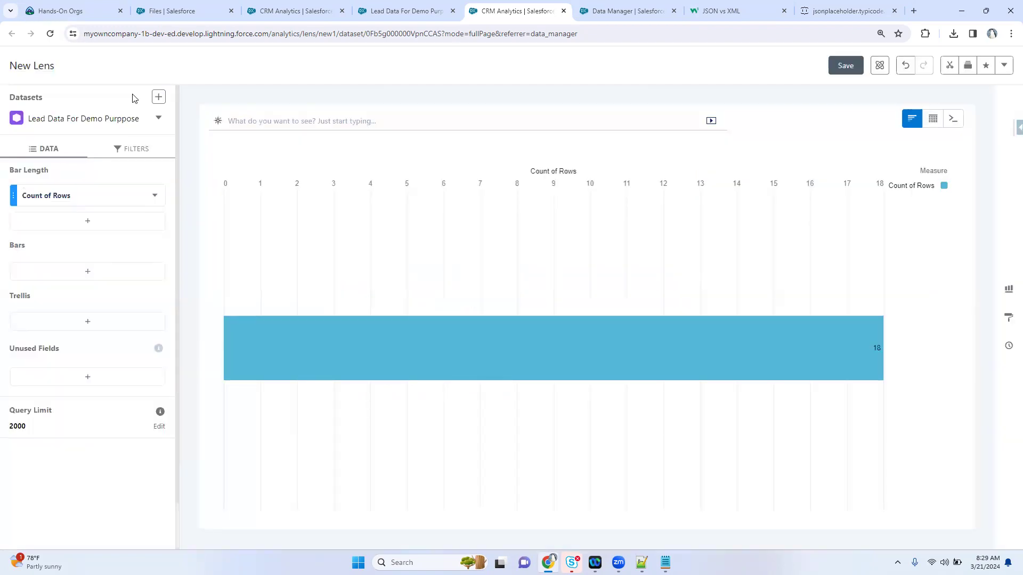
Step: Show the fields panel for the lead dataset and display the field API names
click(157, 118)
click(192, 143)
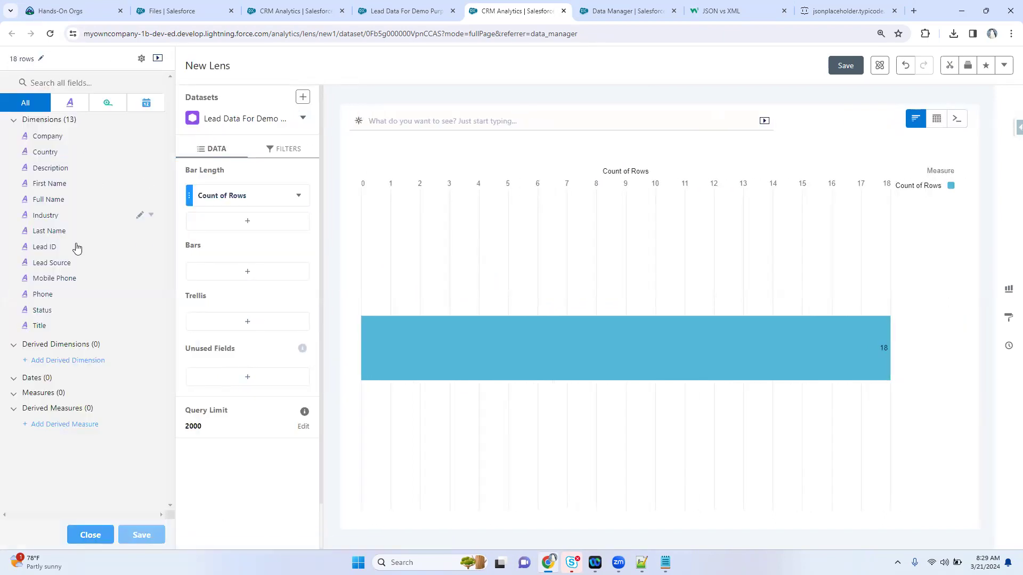
click(141, 58)
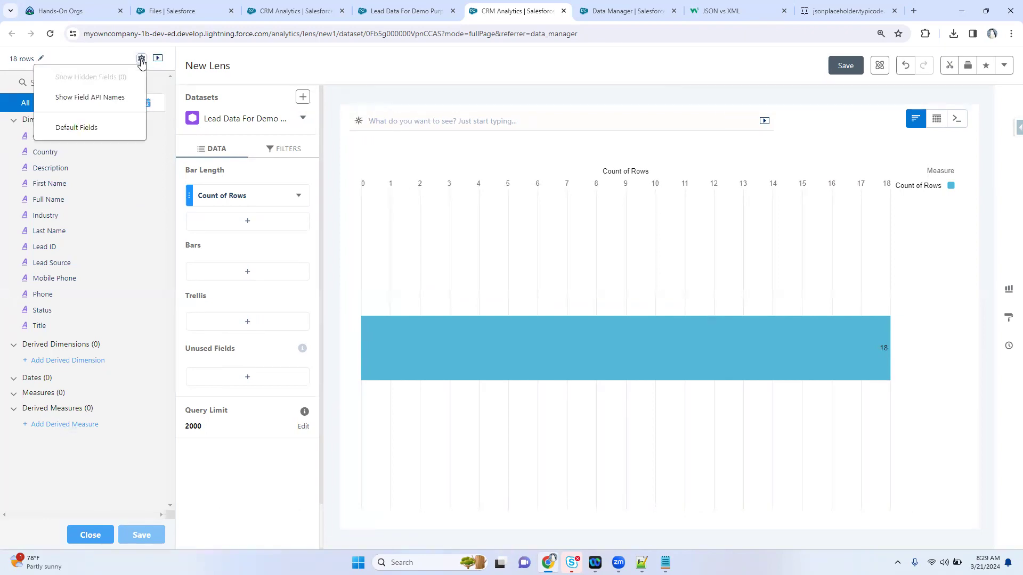
click(105, 99)
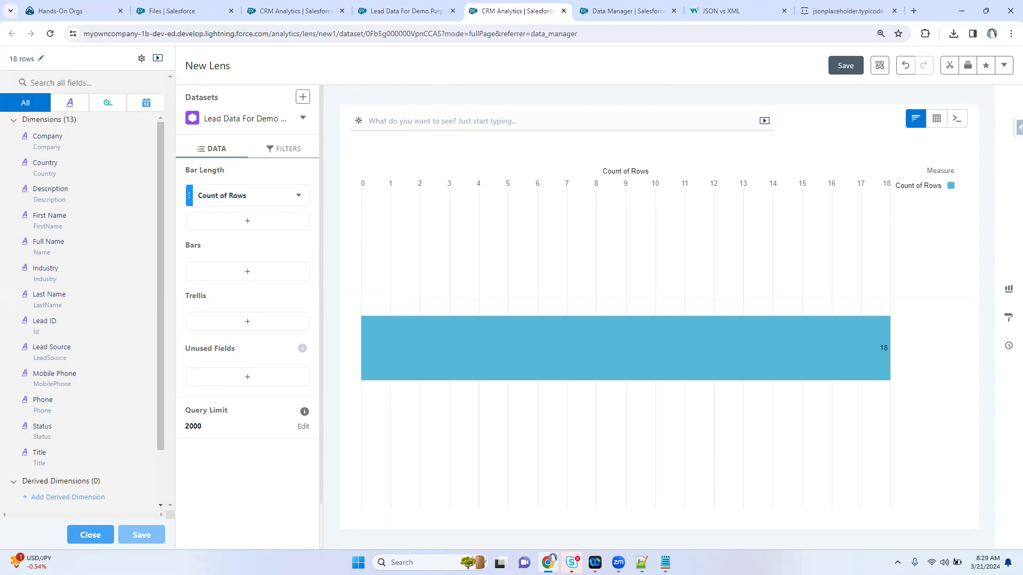
Step: Switch to Notepad++ and add the line "Dimension - text, string" below the JSON note
click(641, 563)
double_click(482, 7)
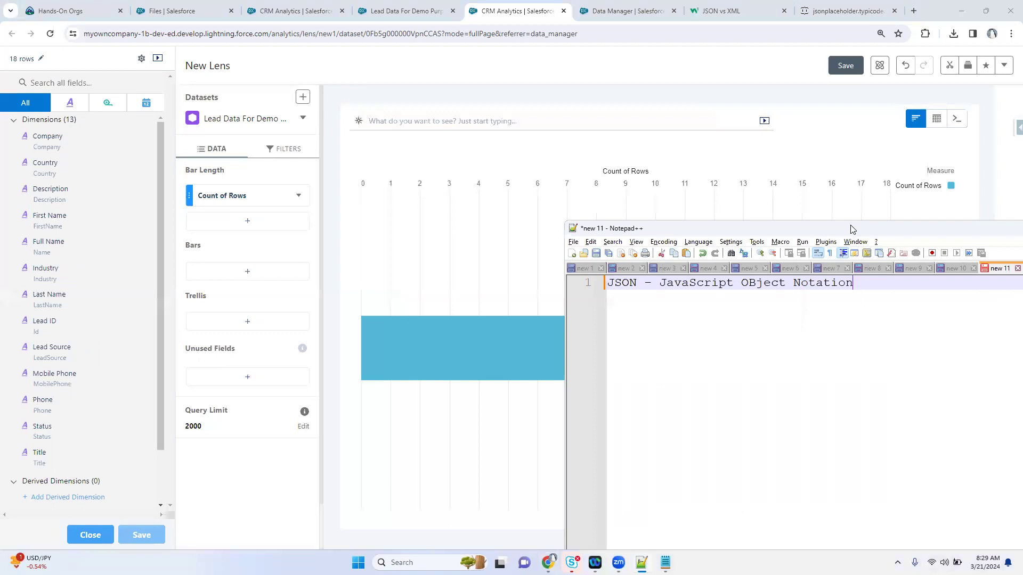
key(Return)
key(Return)
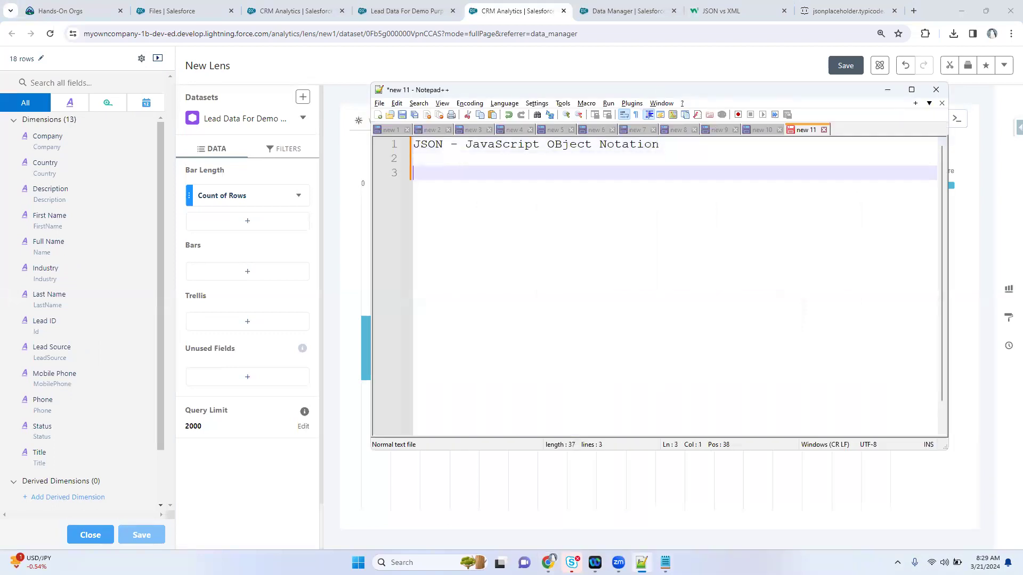
text(Dimension - text, string)
key(Return)
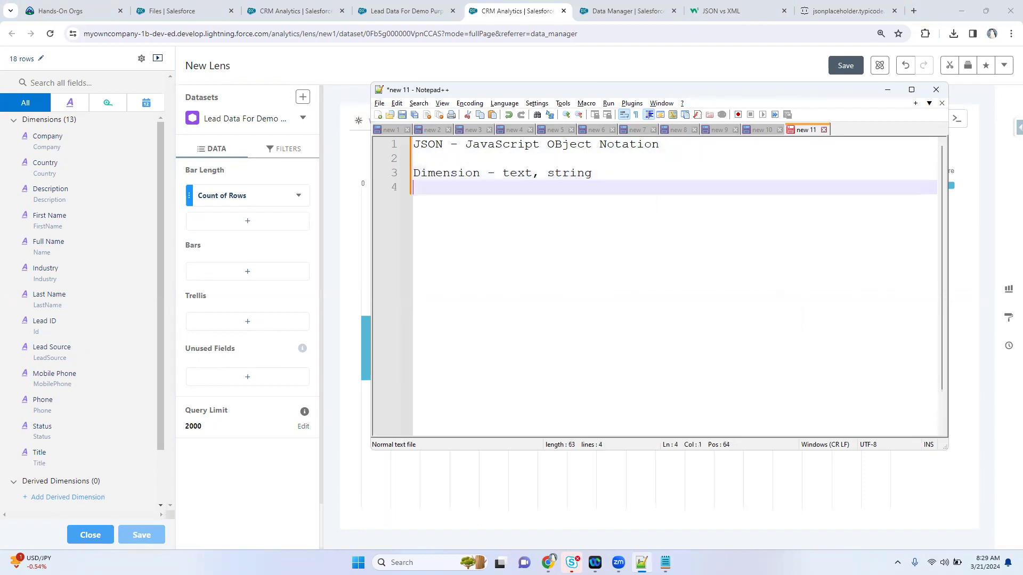
Step: Add the lines "Measure - Number," and "Date -" below the Dimension note
key(Return)
text(Measure - Number,)
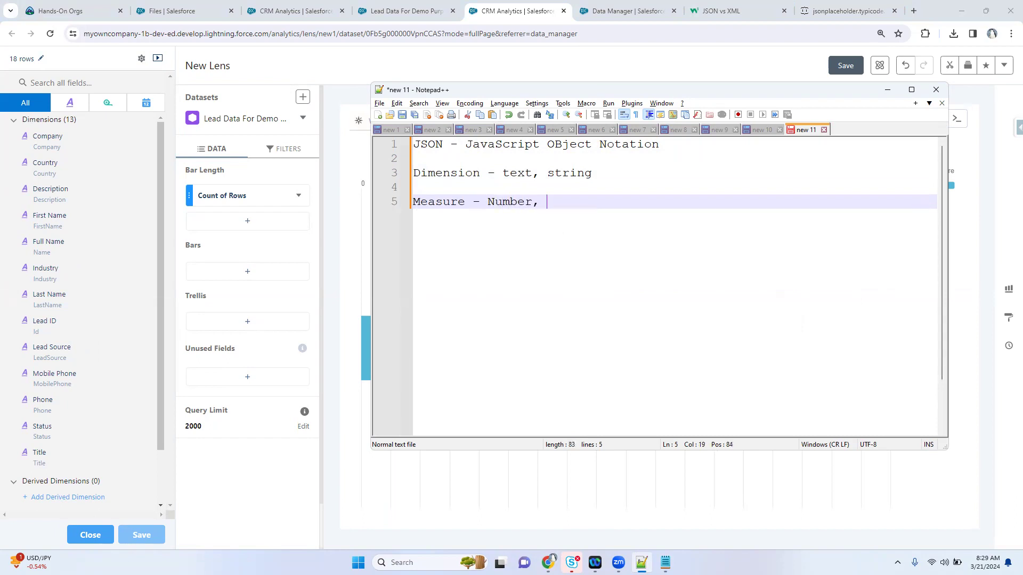
key(Return)
key(Return)
key(Return)
text(Date -)
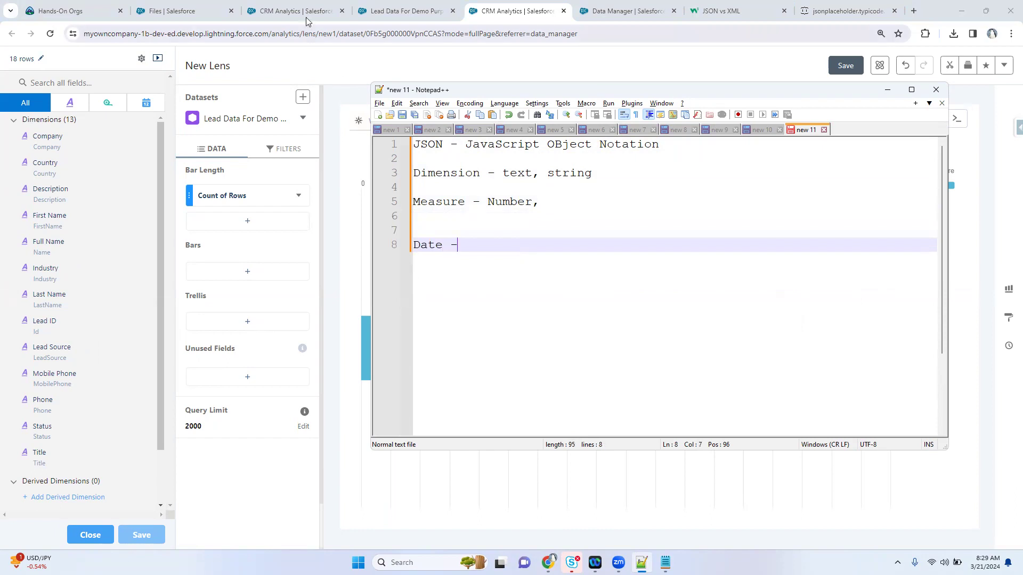
Step: Return to the lens, filter the fields panel by dimension, measure and date in turn, and look through all fields again
click(71, 103)
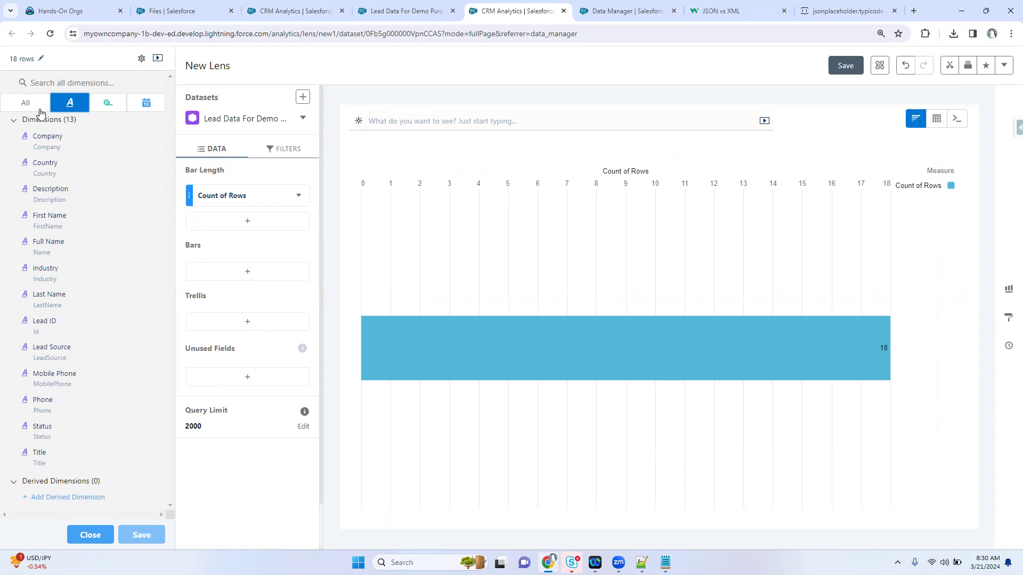
click(116, 109)
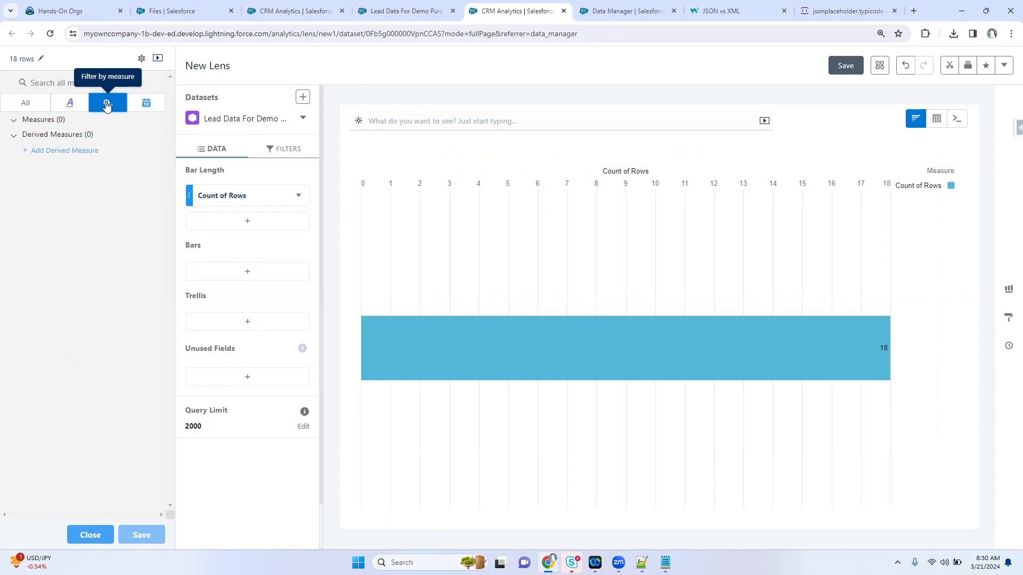
click(146, 103)
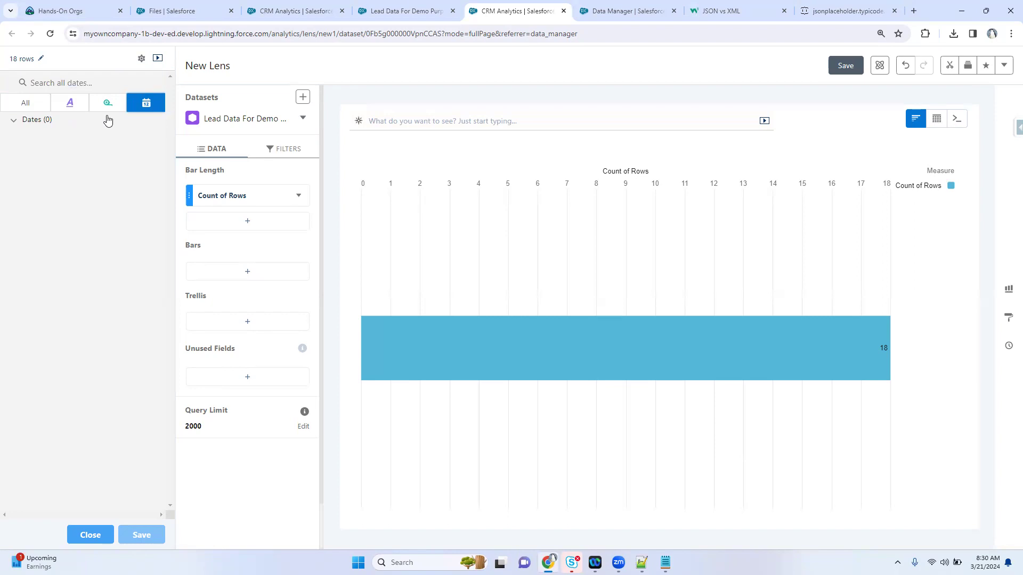
click(32, 109)
scroll(68, 194, down, 2)
scroll(68, 194, up, 2)
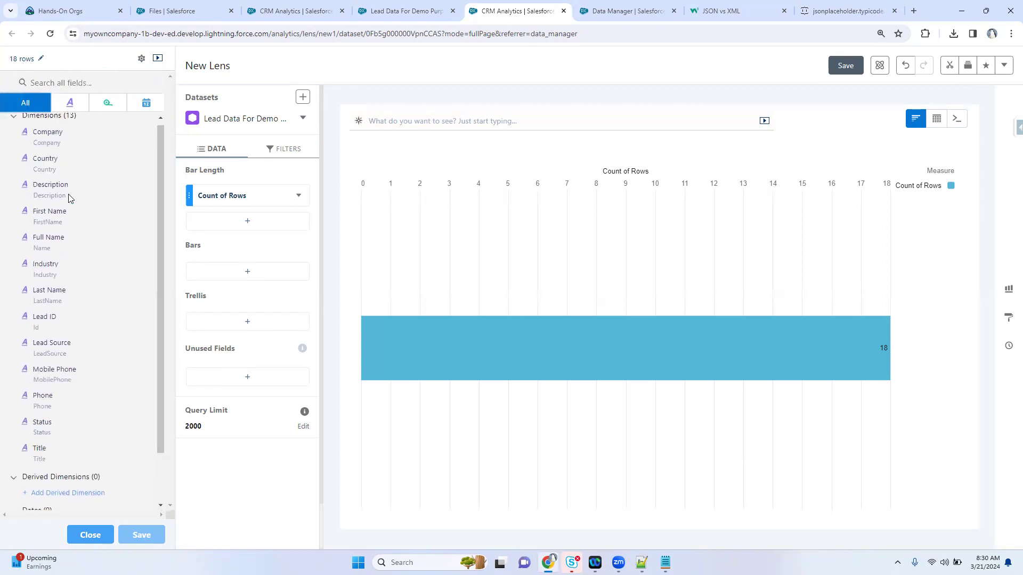
scroll(68, 194, down, 2)
scroll(68, 194, up, 2)
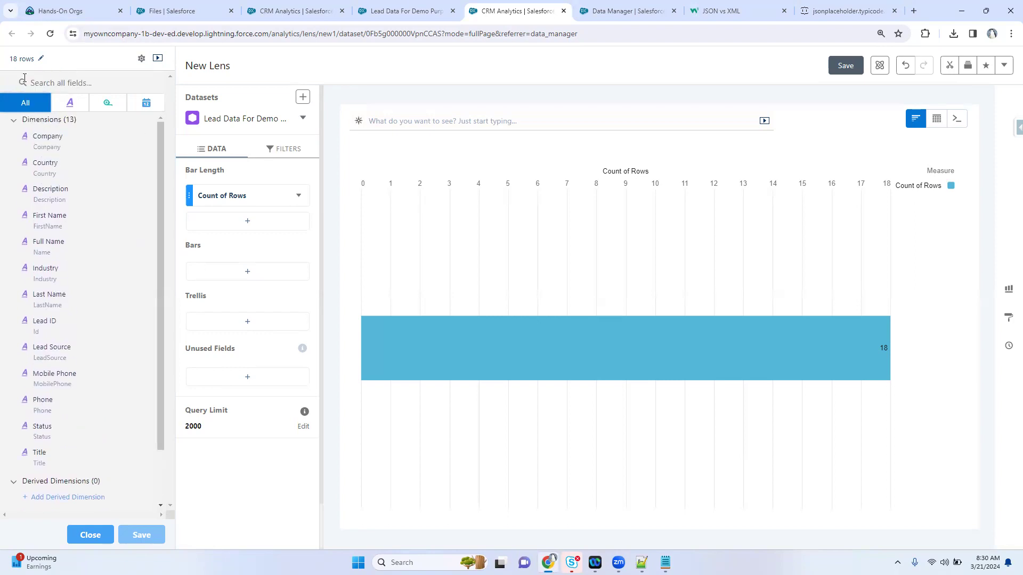
Step: Look through the remaining dimension, date and measure fields of the lead dataset and close the fields panel
scroll(53, 251, down, 2)
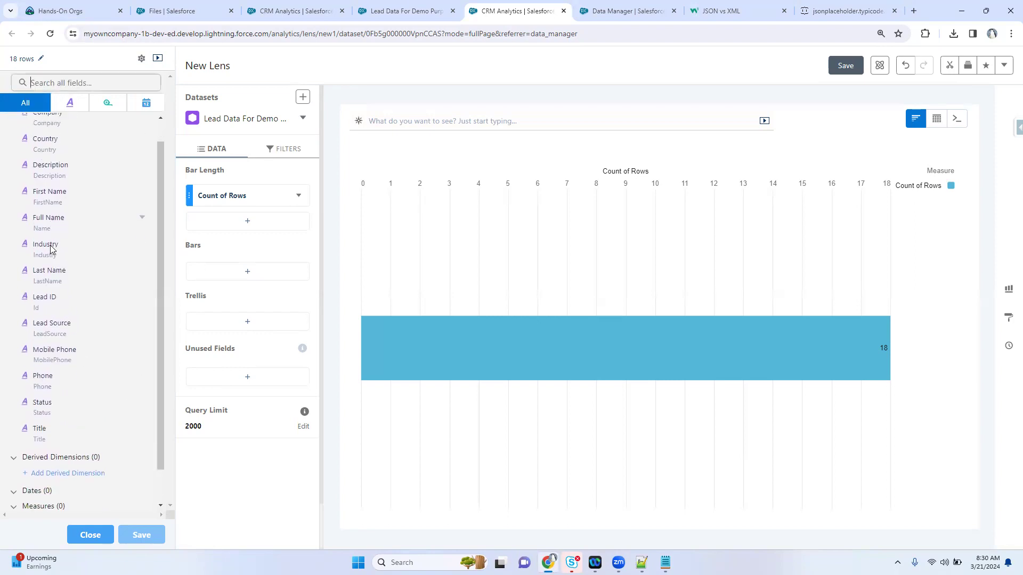
click(43, 84)
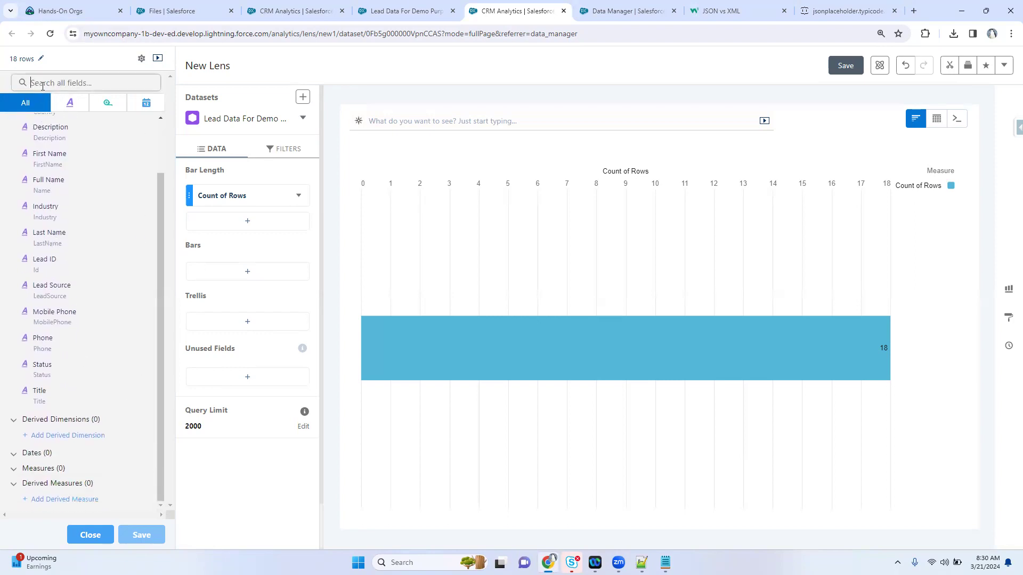
click(14, 60)
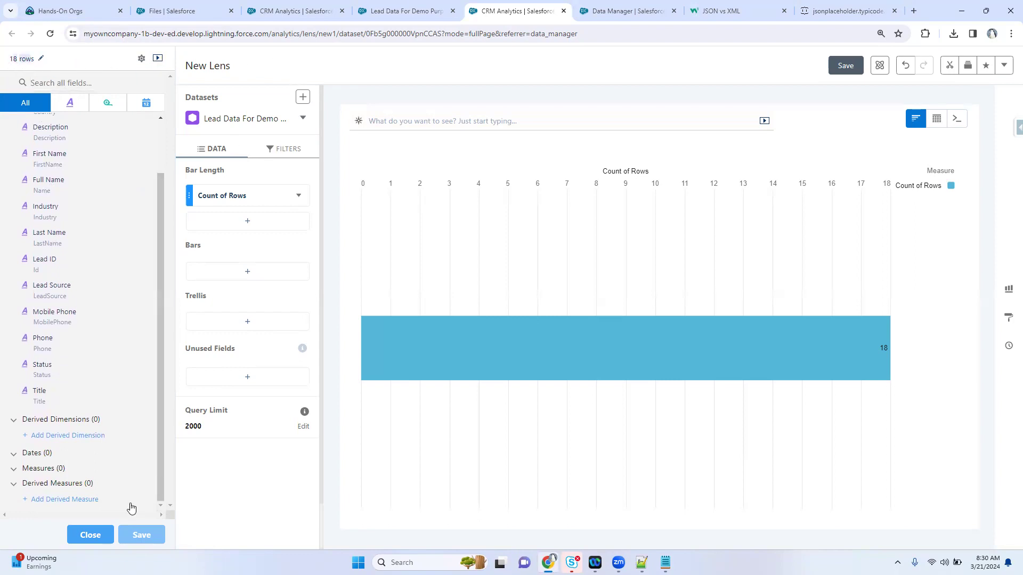
click(84, 541)
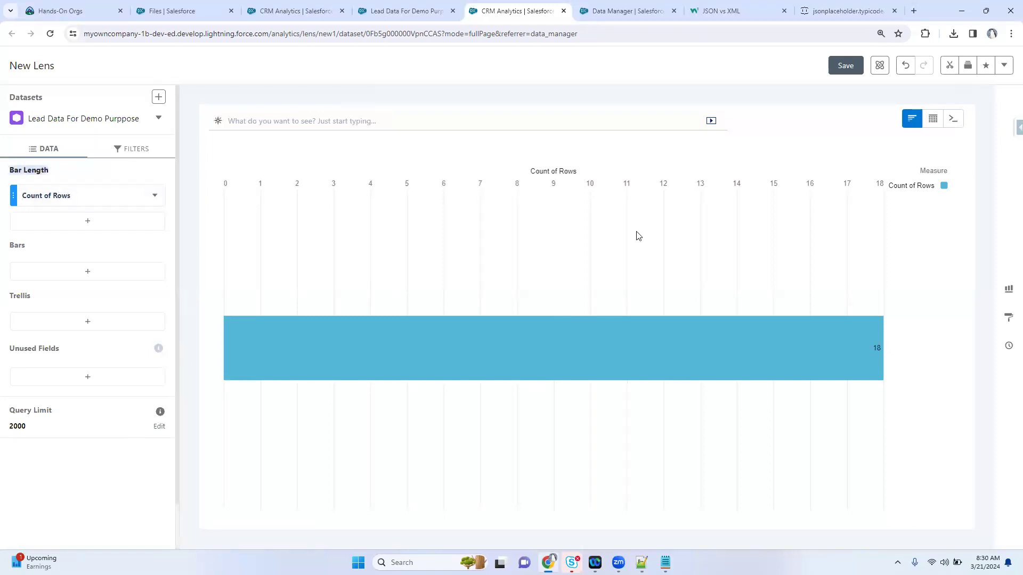
Step: Examine the Unique and Count options for the Count of Rows measure without changing the selection
click(57, 195)
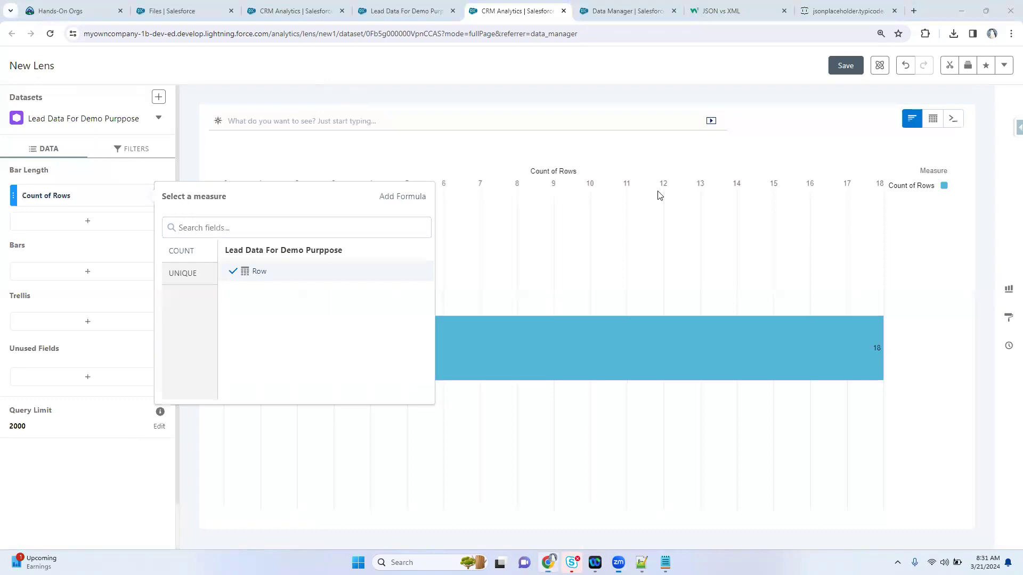
click(193, 280)
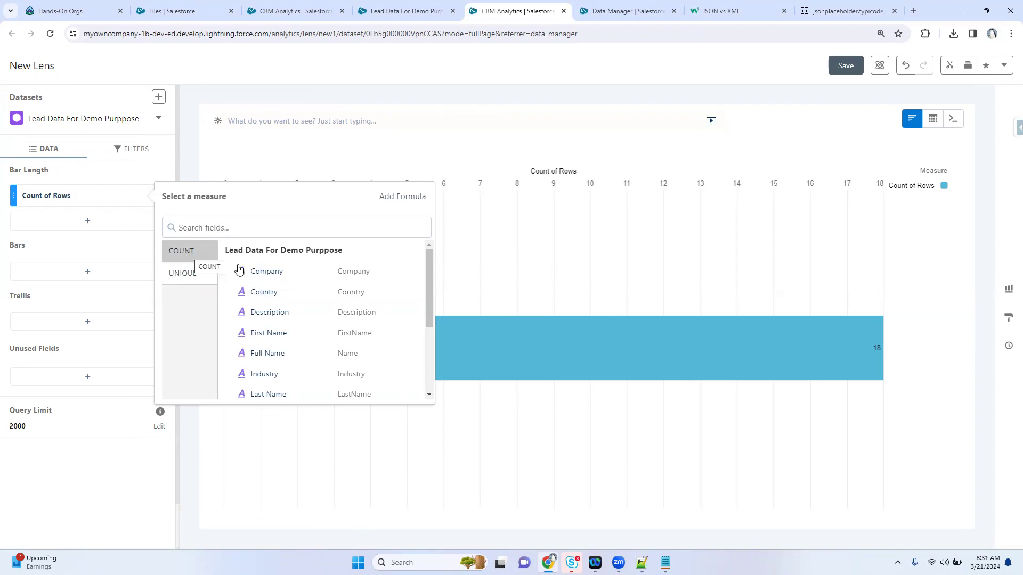
scroll(270, 283, down, 1)
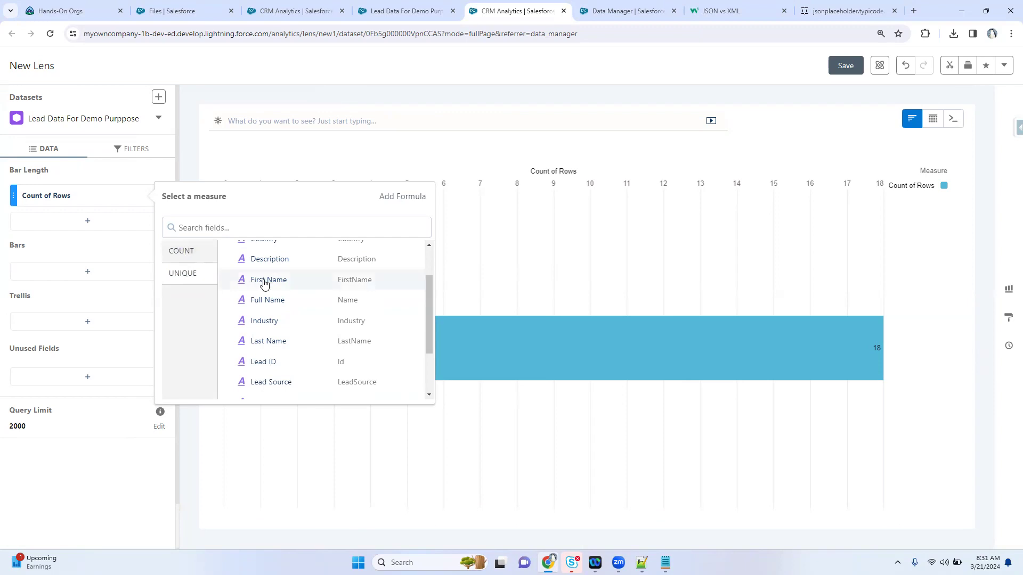
scroll(261, 280, up, 1)
click(198, 251)
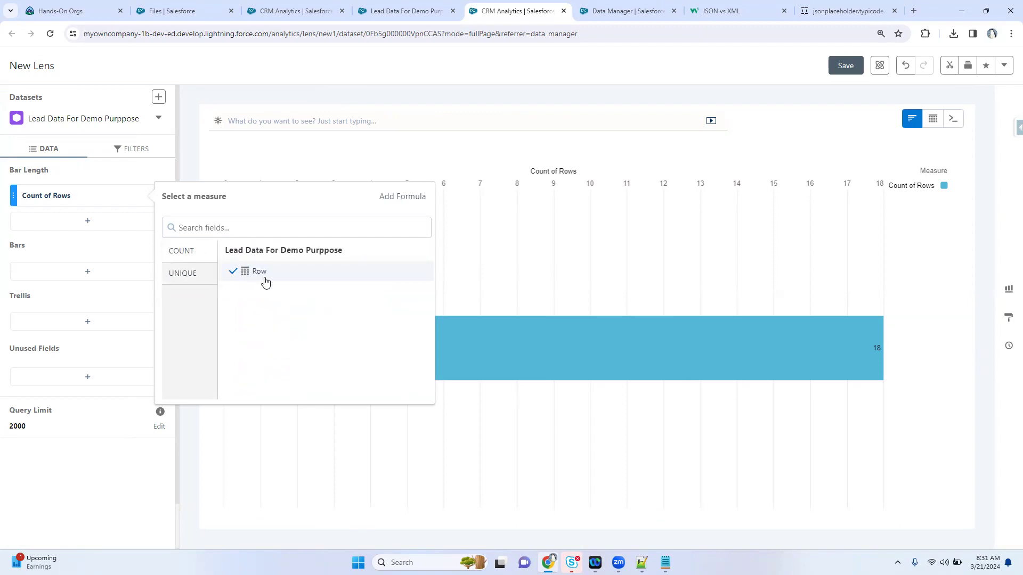
click(751, 138)
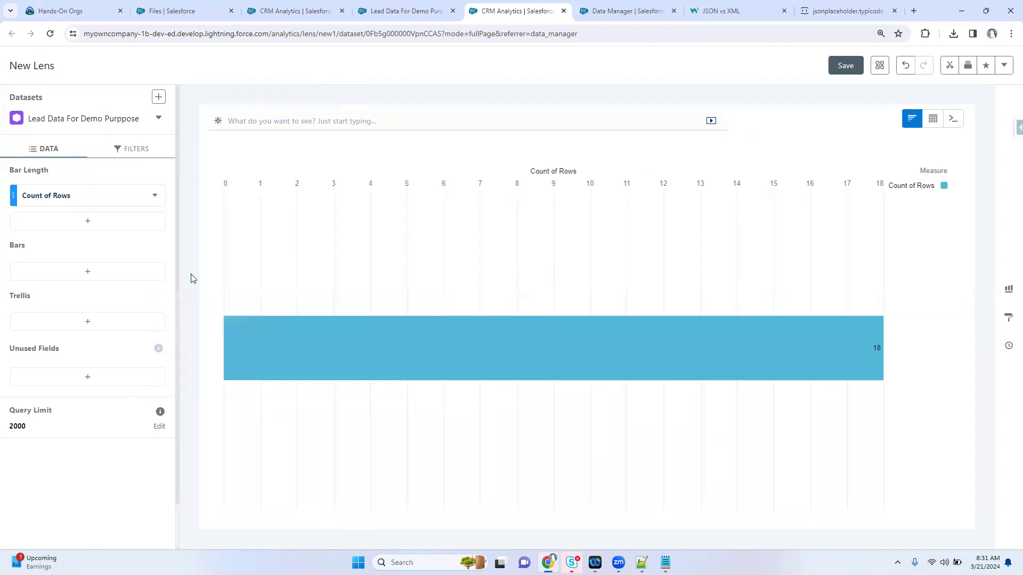
Step: Add a filter to the lens where Company equals American Banking Corp
click(133, 153)
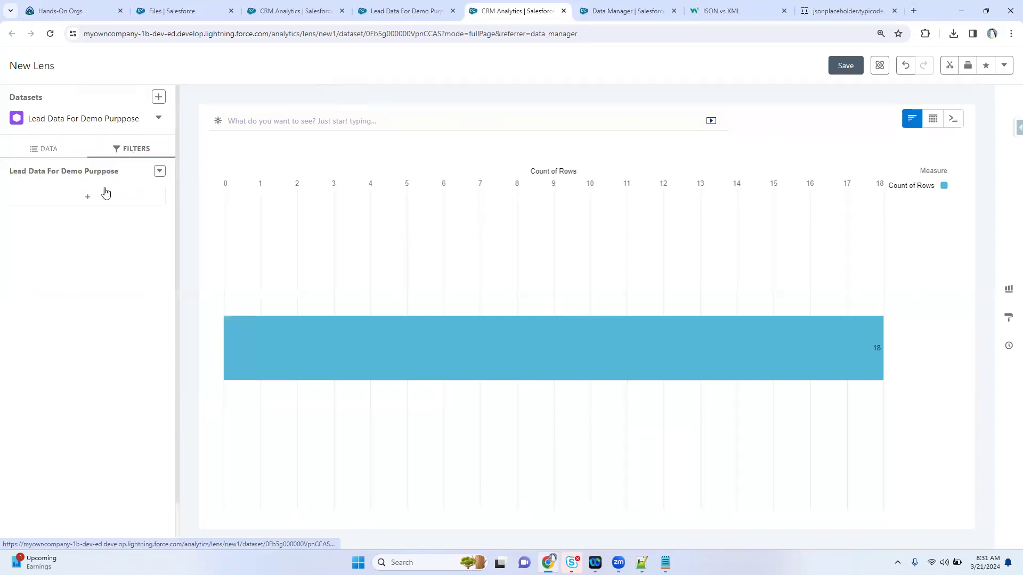
click(87, 199)
click(267, 318)
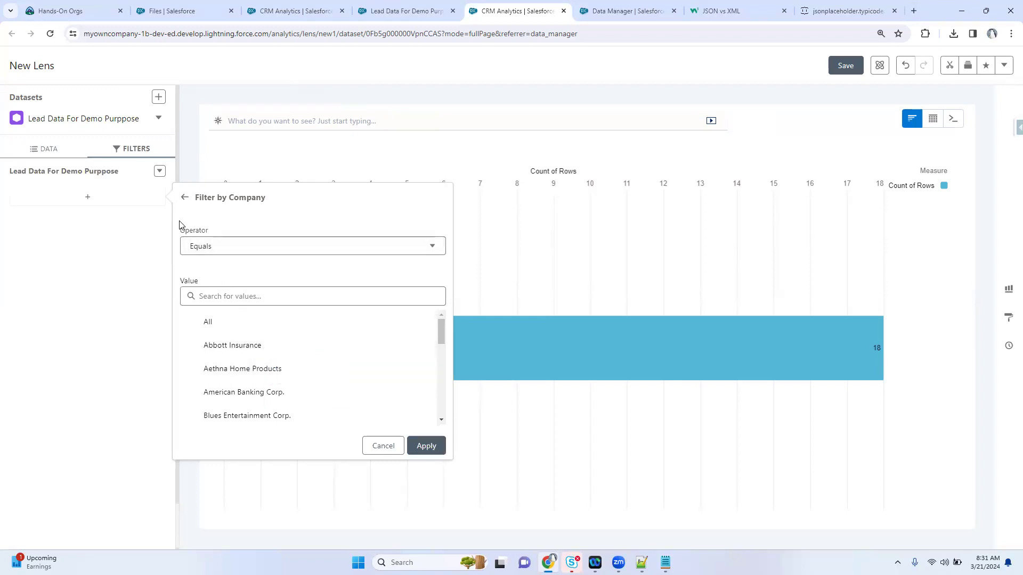
scroll(281, 338, down, 1)
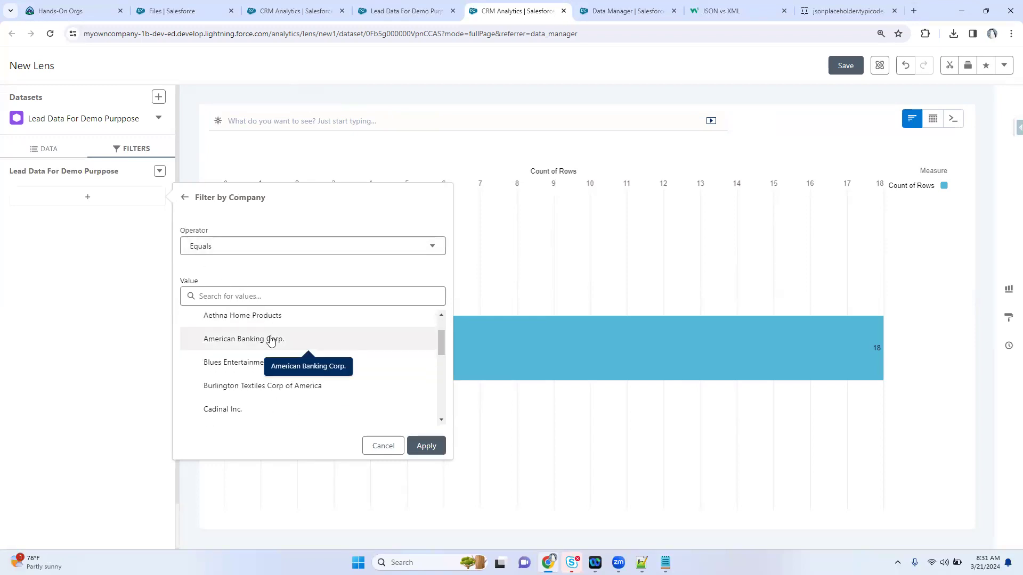
click(248, 342)
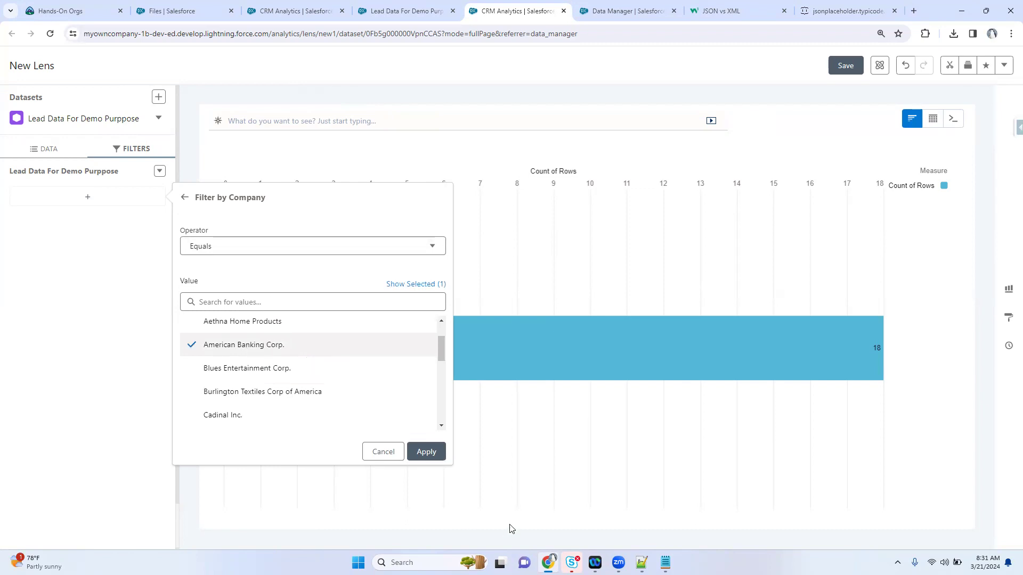
click(438, 450)
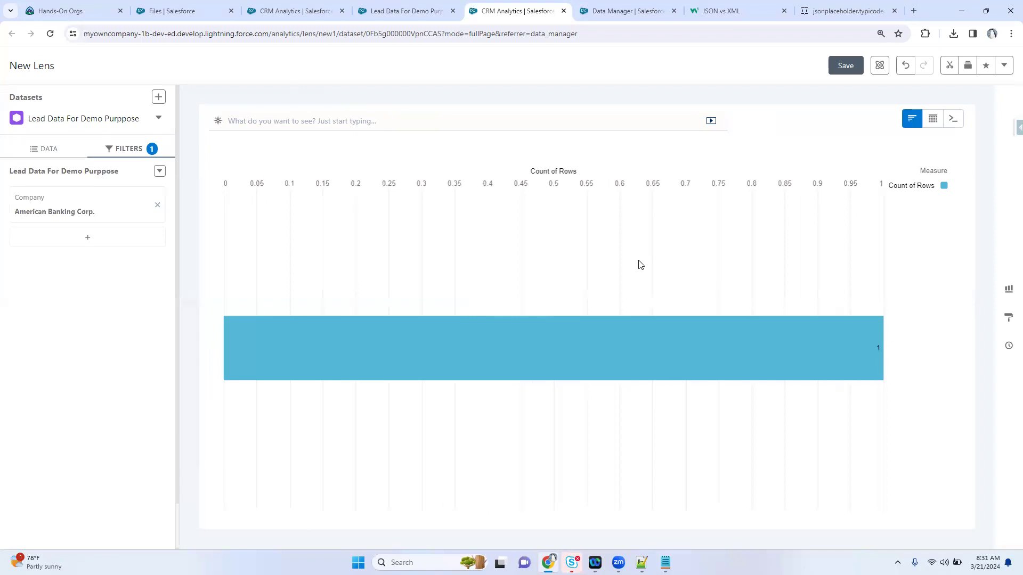
Step: Add International Shipping Co. to the Company filter values, review the selected values and apply the filter
click(67, 213)
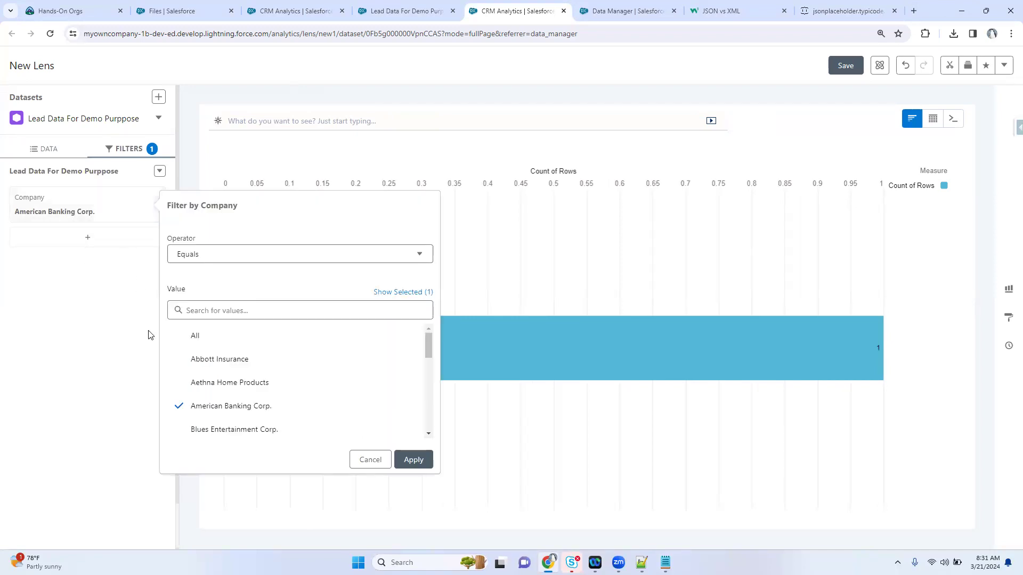
scroll(253, 399, down, 5)
click(237, 374)
click(412, 292)
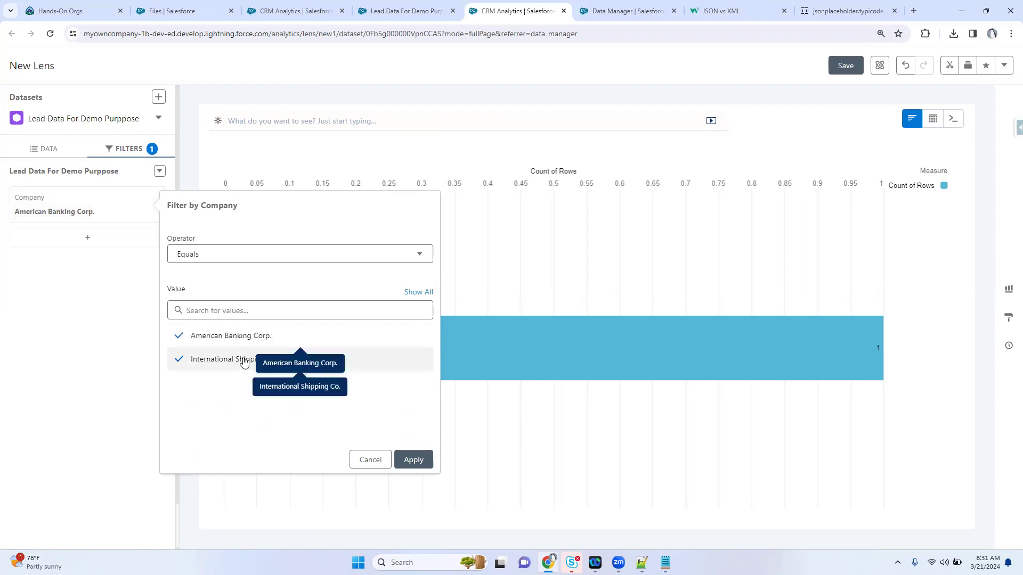
click(404, 460)
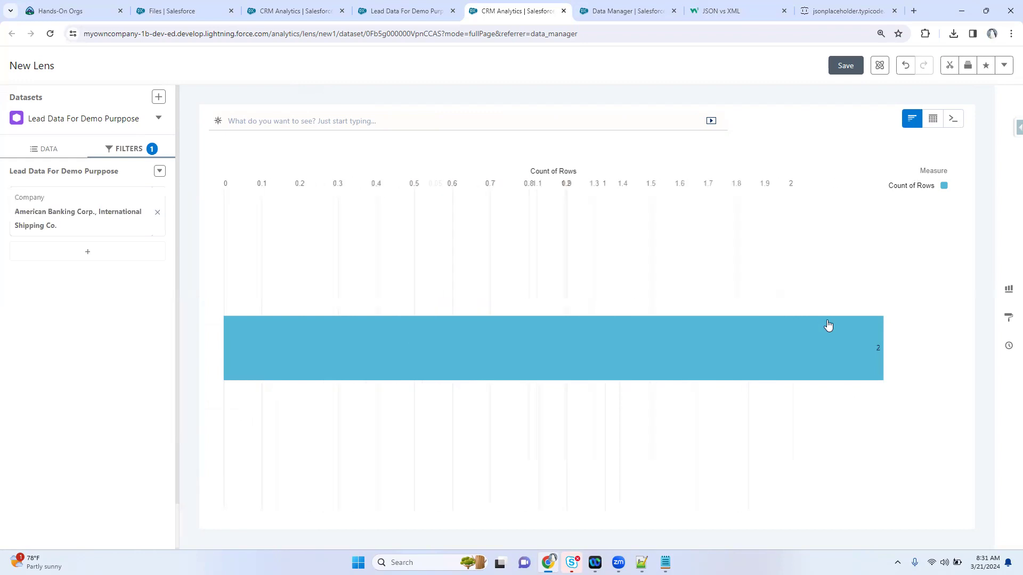
Step: Add filter logic to the dataset's filters and remove that logic again
click(160, 171)
click(133, 193)
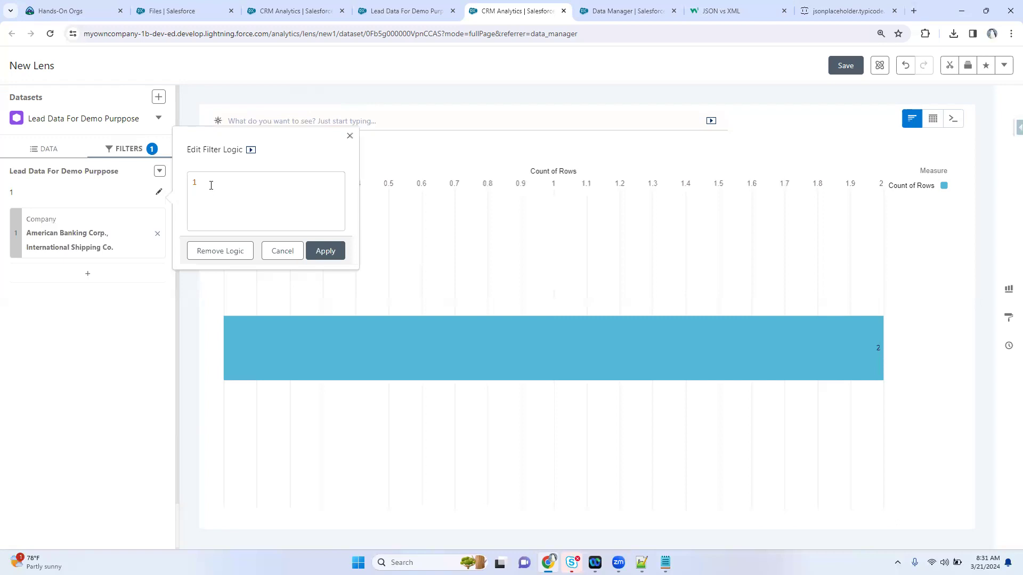
click(238, 255)
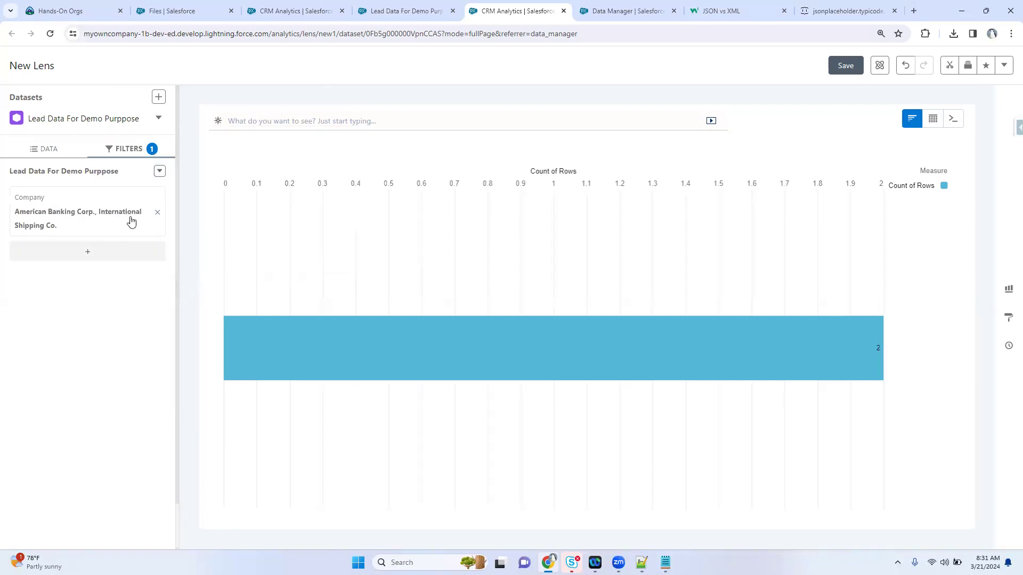
Step: Remove the Company filter, view the fields available for a new filter, and return to the lens data settings
click(156, 212)
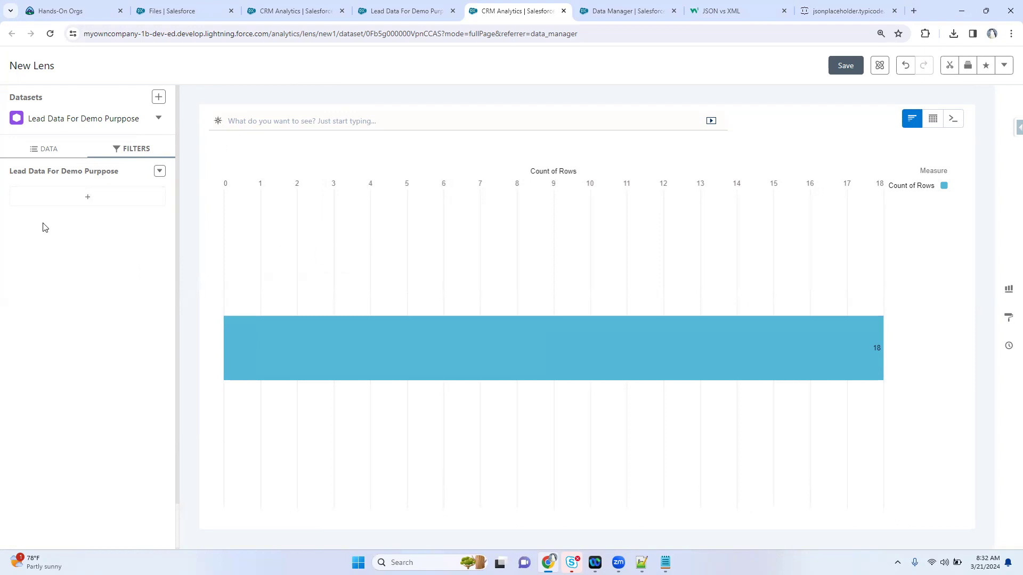
click(98, 202)
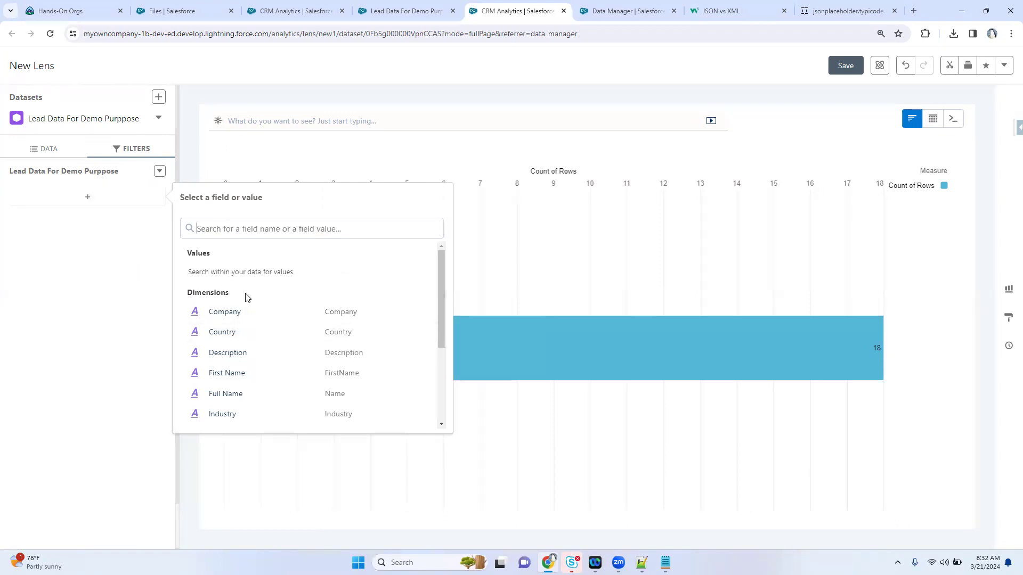
click(48, 154)
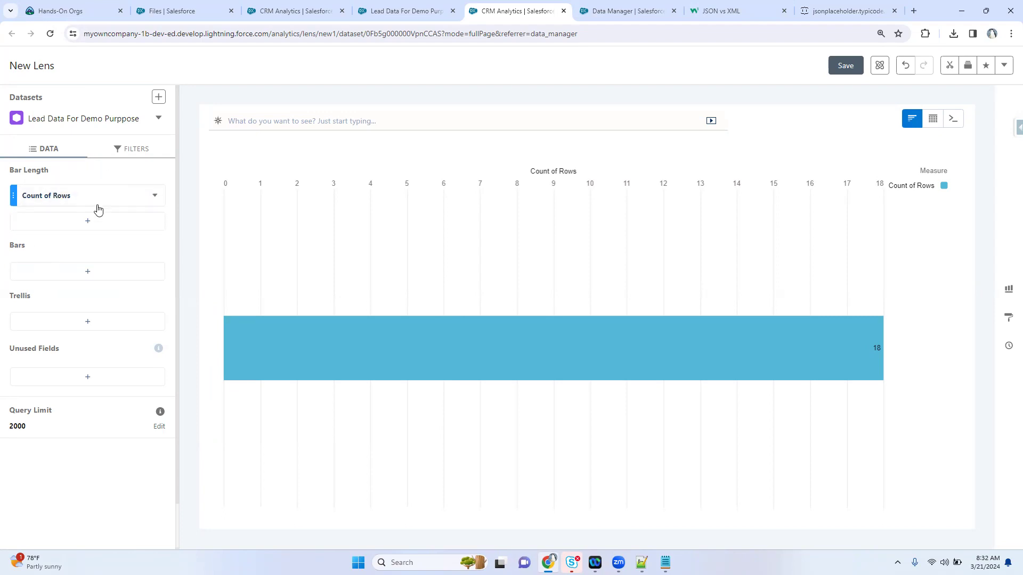
Step: Add the unique count of Company as a second bar length measure
click(83, 222)
click(197, 299)
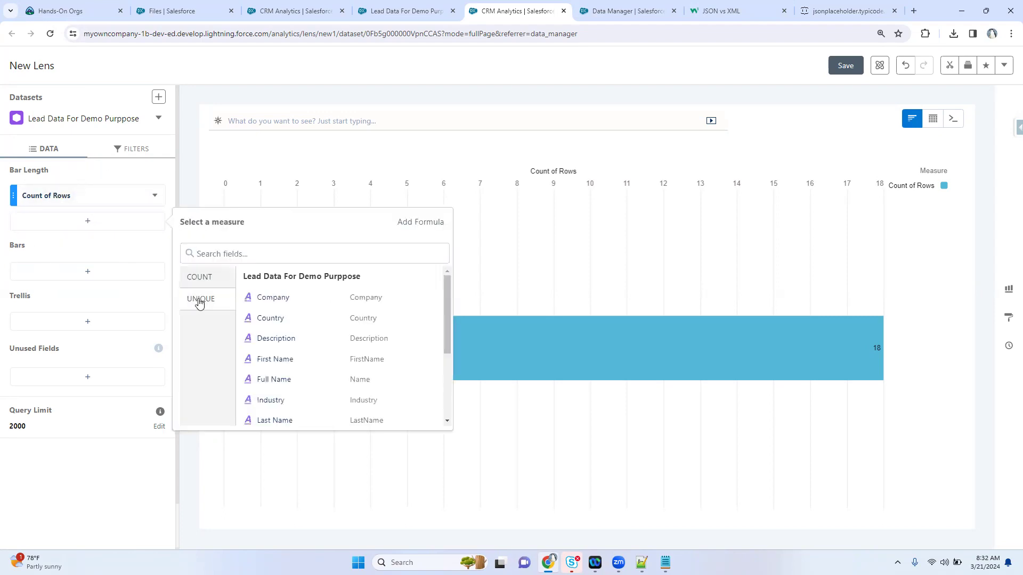
click(309, 301)
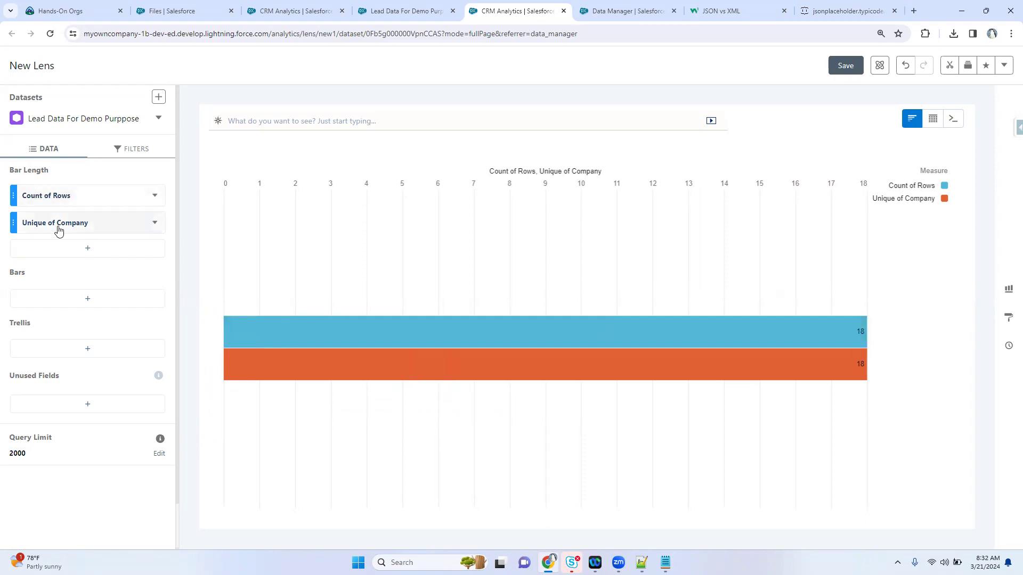
Step: Group the bars by Country and then by Industry
click(91, 302)
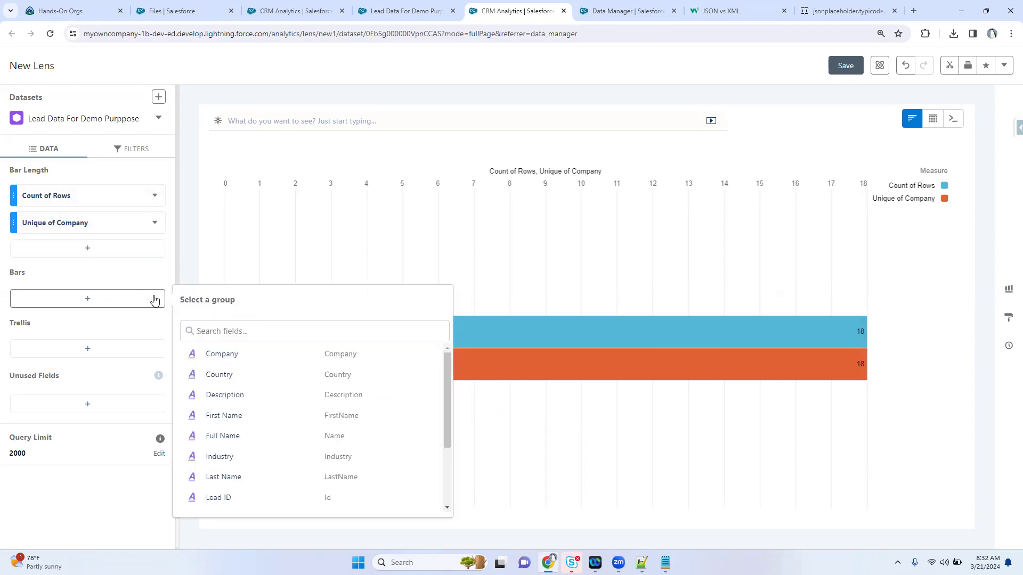
click(248, 372)
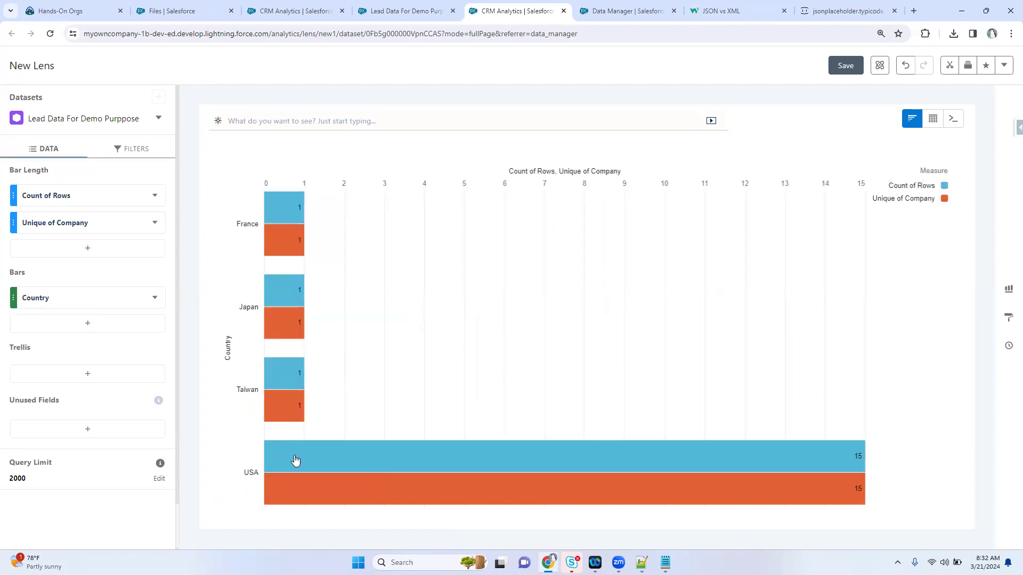
click(79, 324)
click(258, 278)
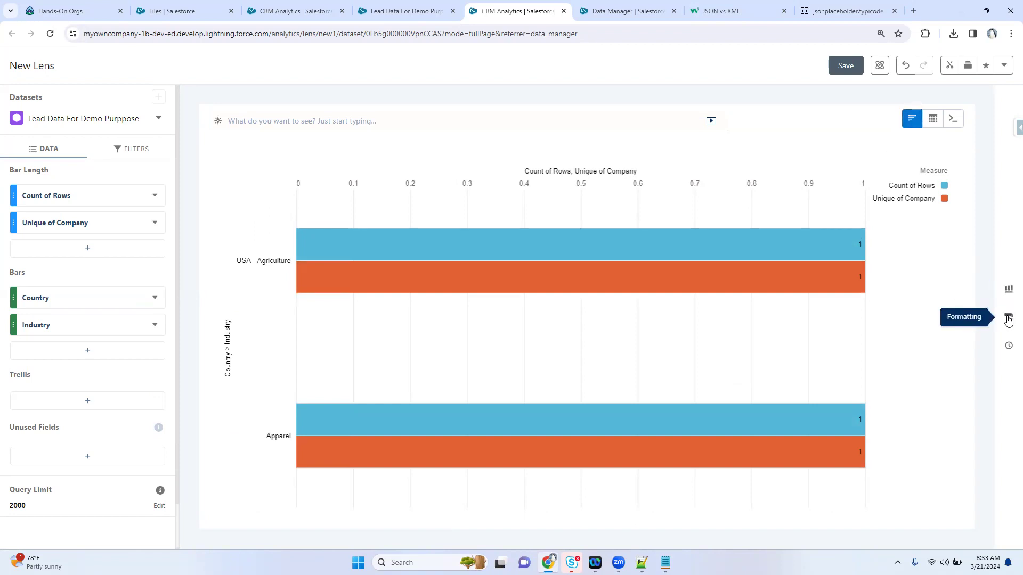
Step: Show the lens history, look through its recorded changes and go back to the initial view
click(1009, 346)
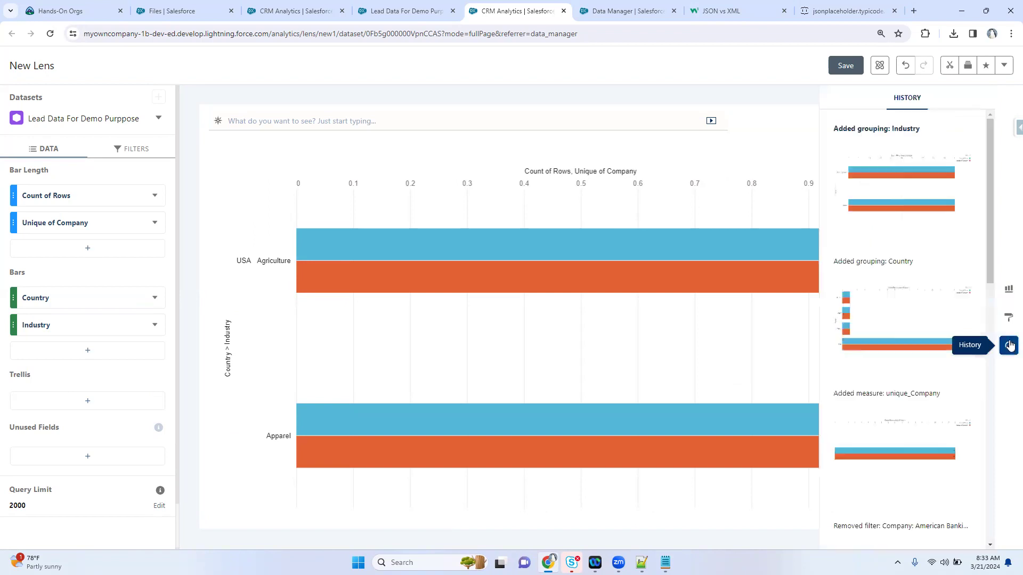
scroll(929, 313, down, 5)
scroll(922, 312, down, 7)
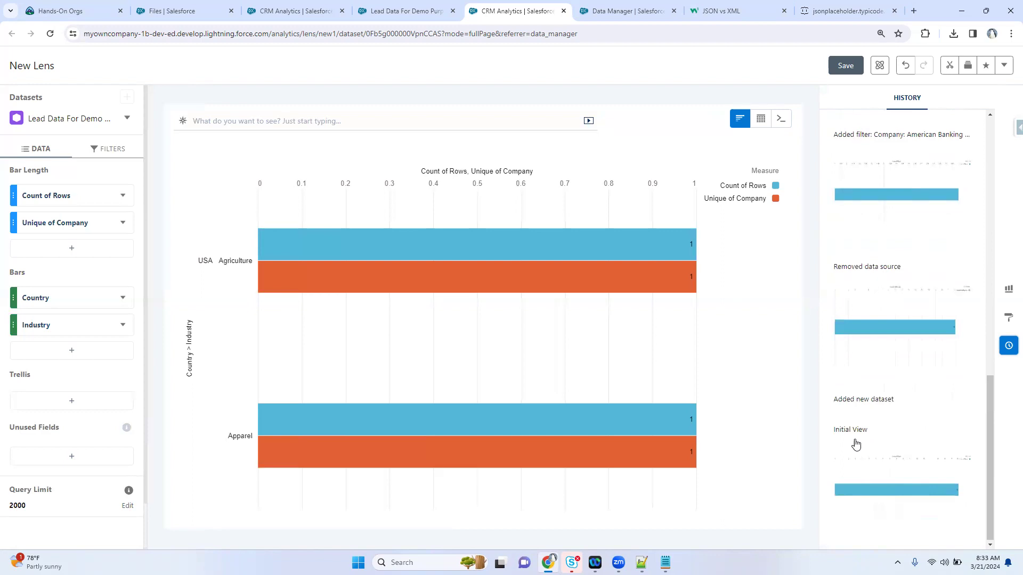
click(886, 487)
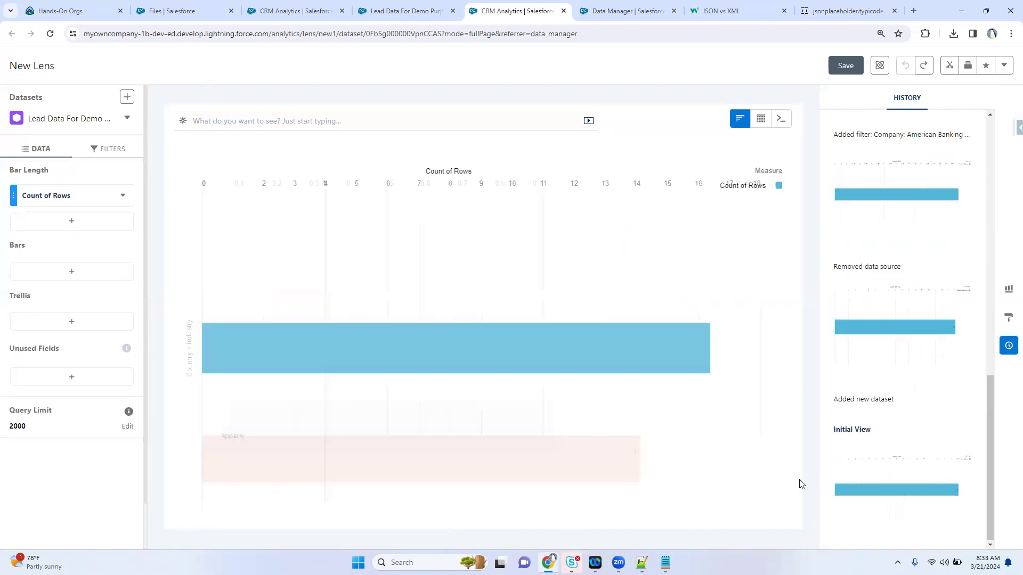
Step: Step through the recorded lens history from the data source removal up to the Industry grouping, restore that latest state, and review the list
click(895, 304)
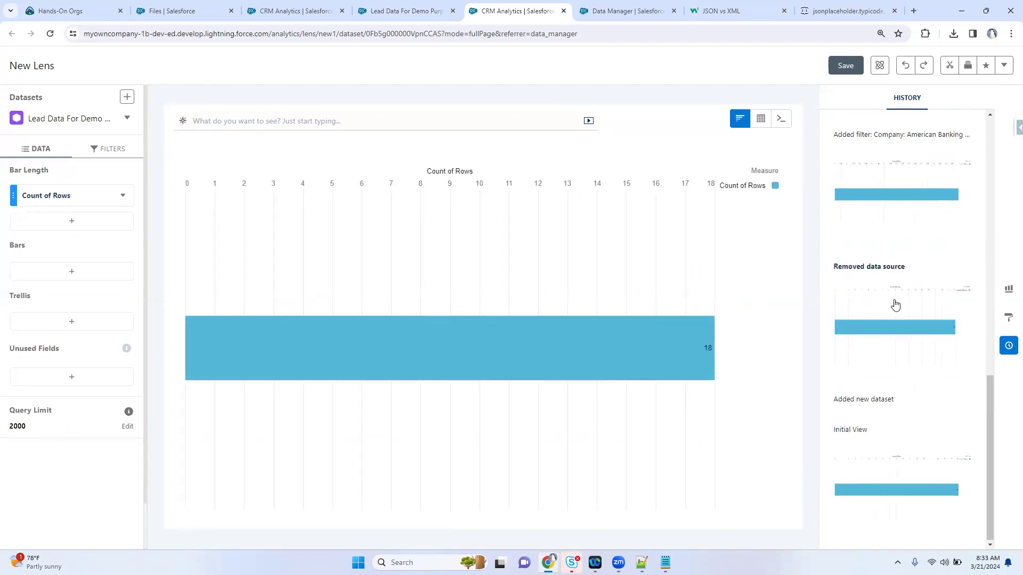
click(911, 180)
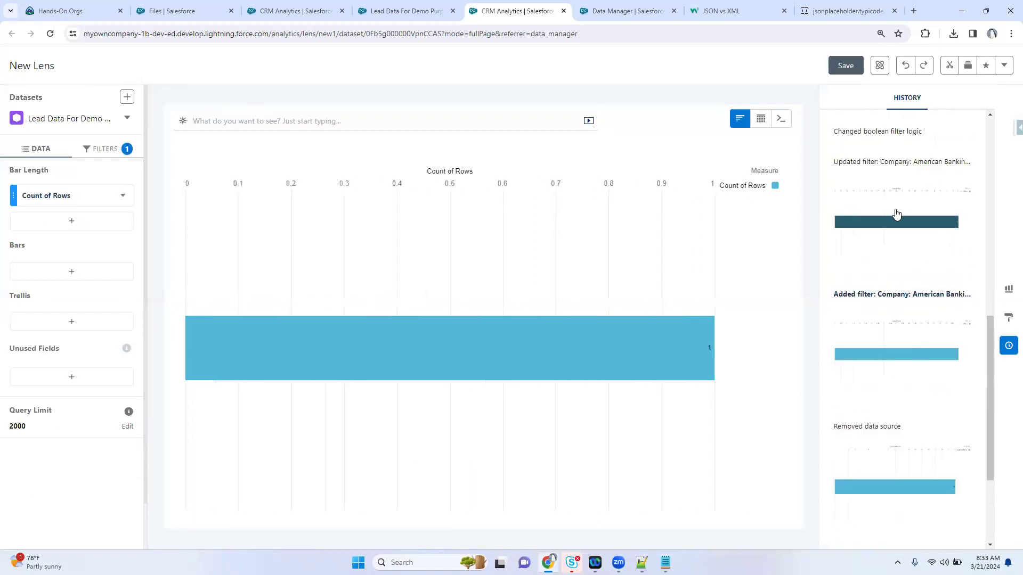
scroll(894, 200, up, 5)
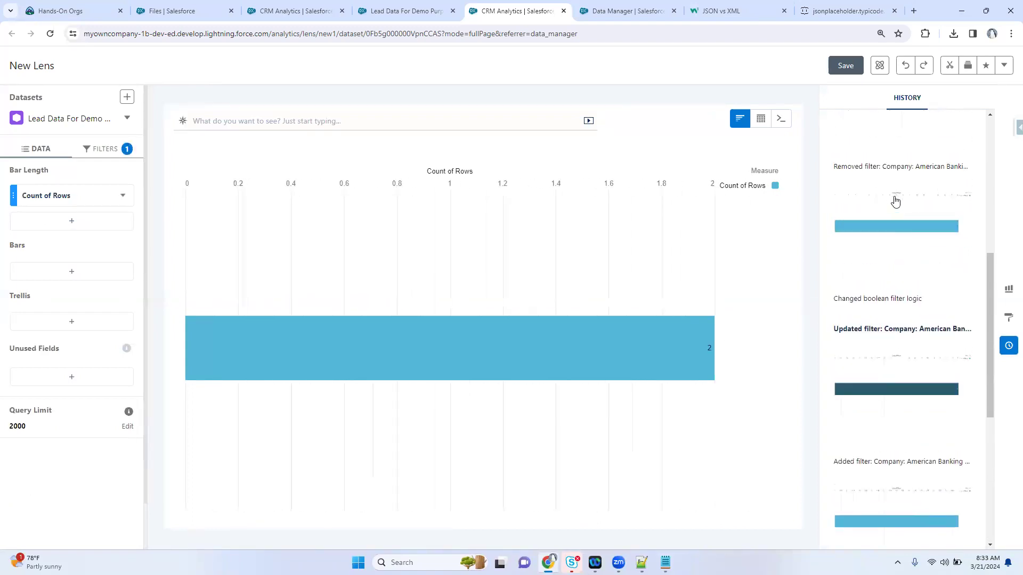
click(888, 290)
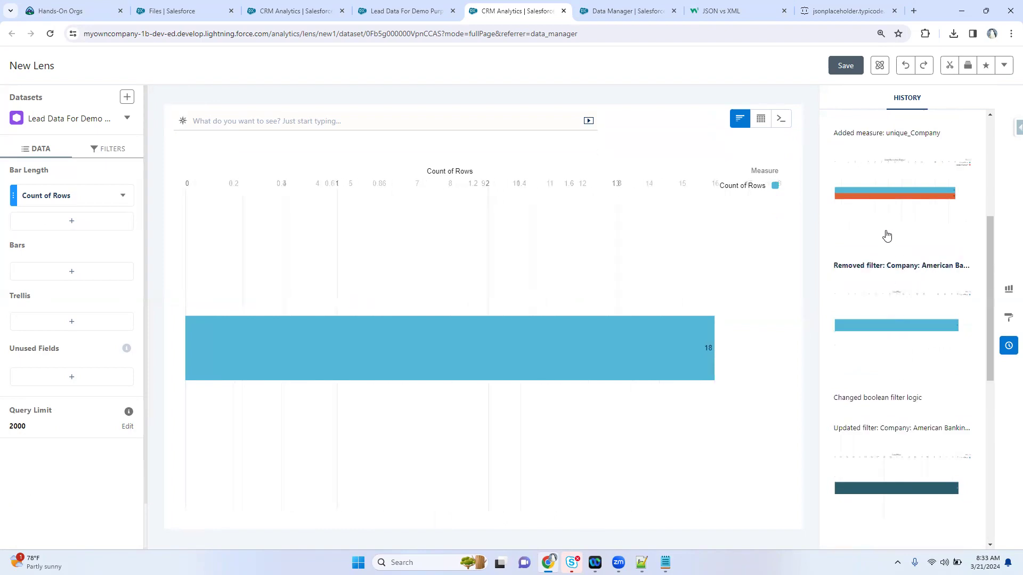
click(893, 190)
scroll(893, 192, up, 3)
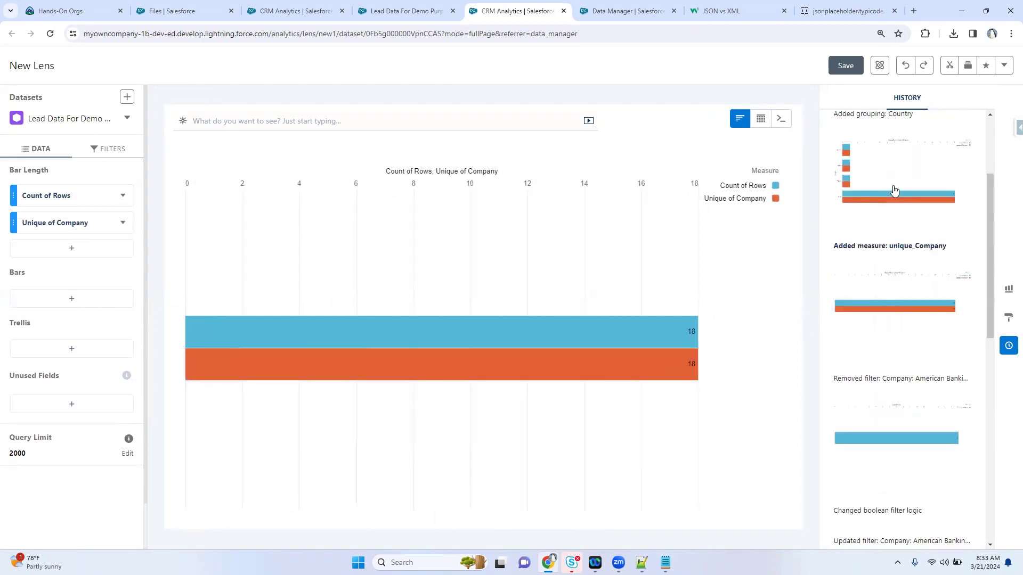
scroll(900, 296, up, 2)
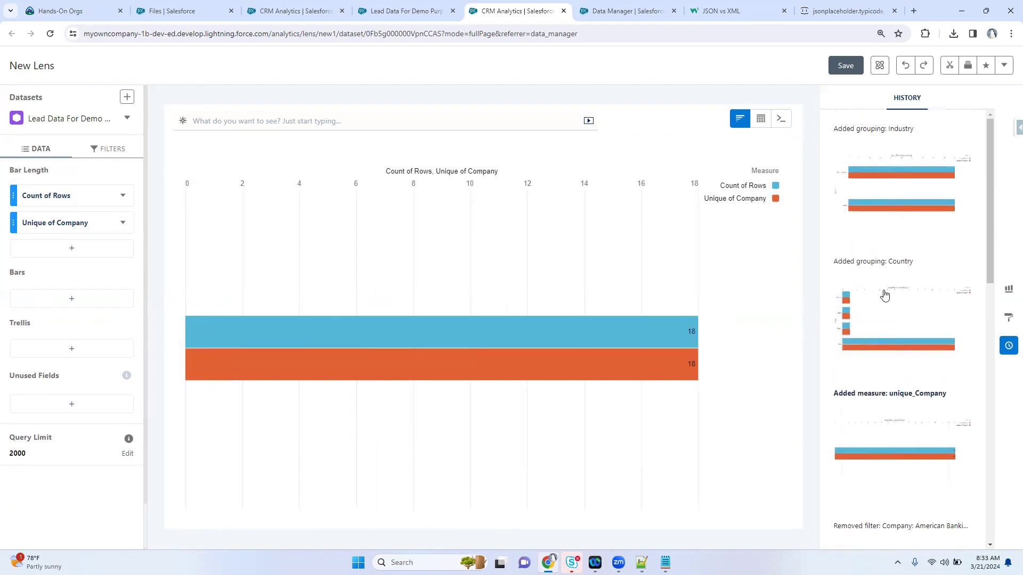
click(885, 269)
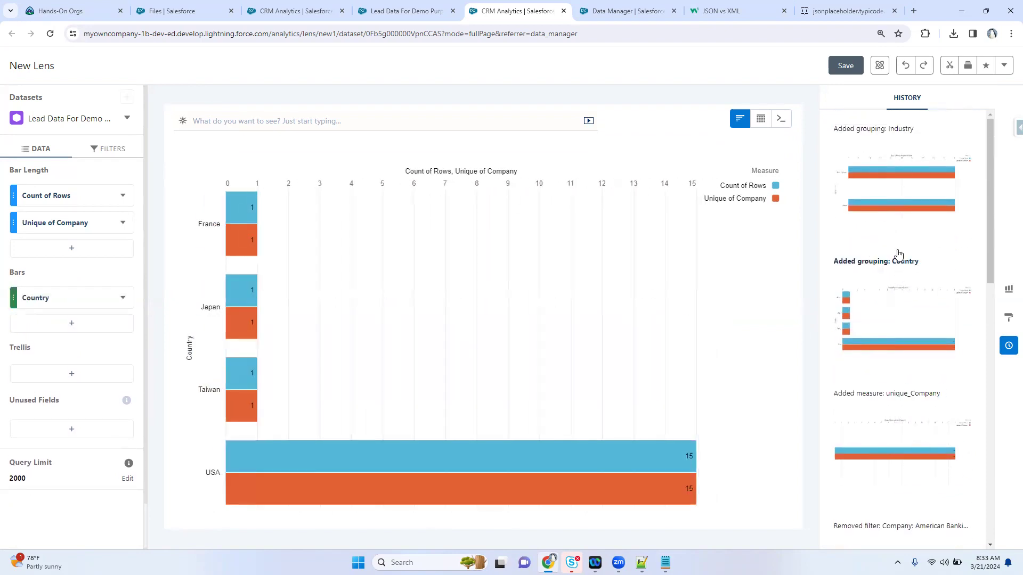
click(880, 193)
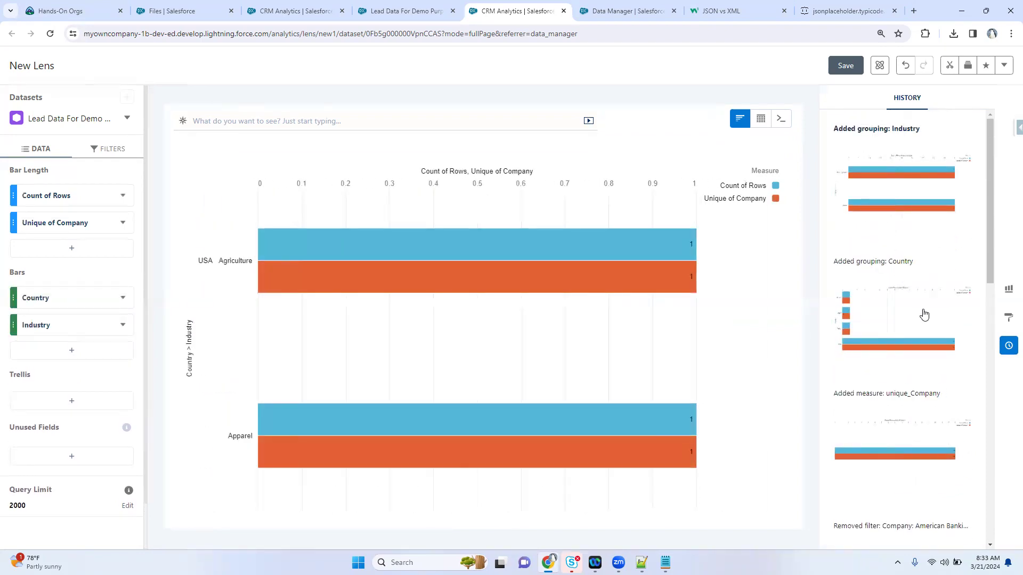
scroll(923, 314, down, 4)
scroll(923, 315, down, 6)
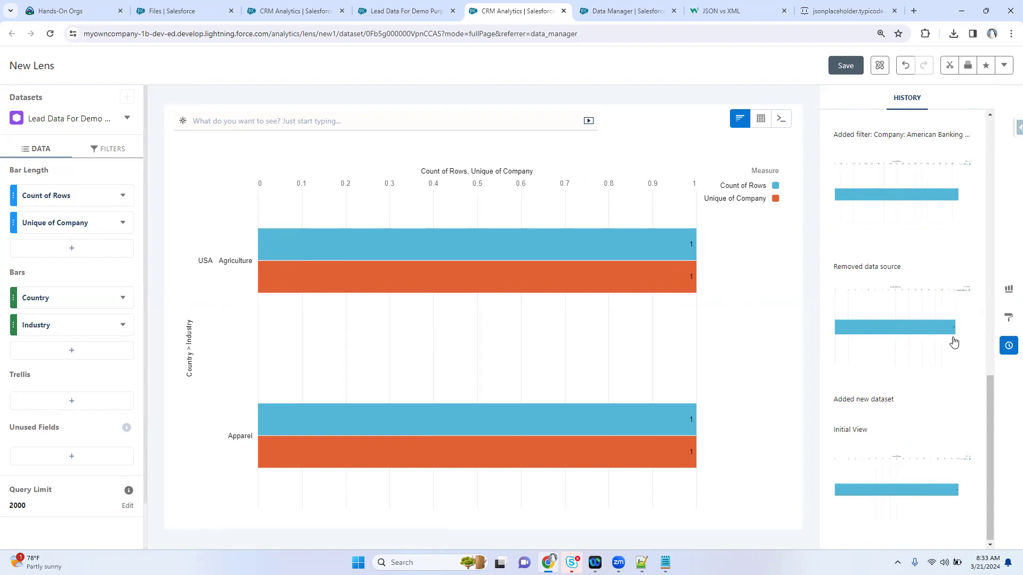
scroll(932, 319, up, 10)
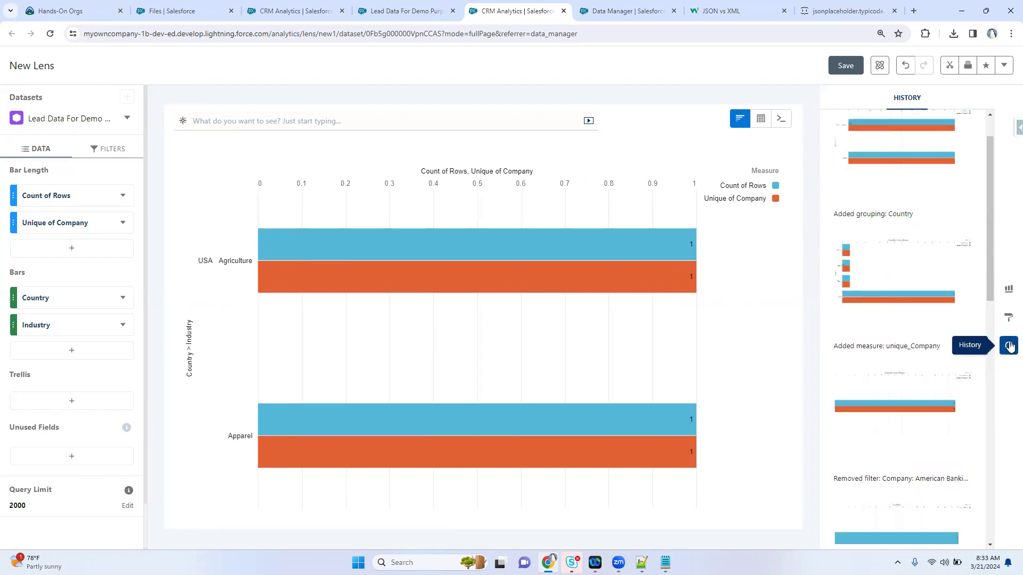
Step: Give the chart the title "Lead data view in different forms" with a title font size of 16
click(1007, 320)
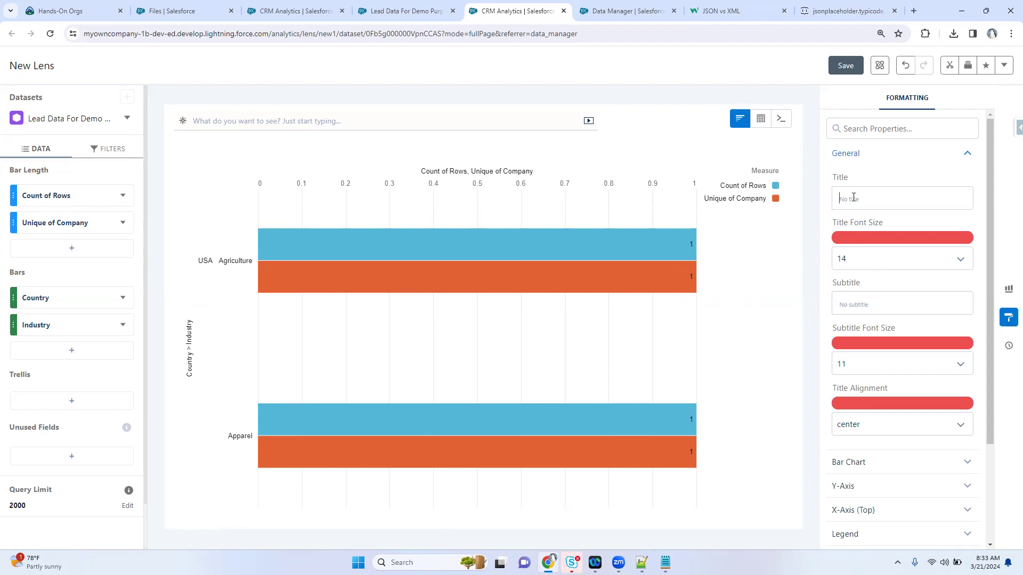
text(Lead data view in different forms)
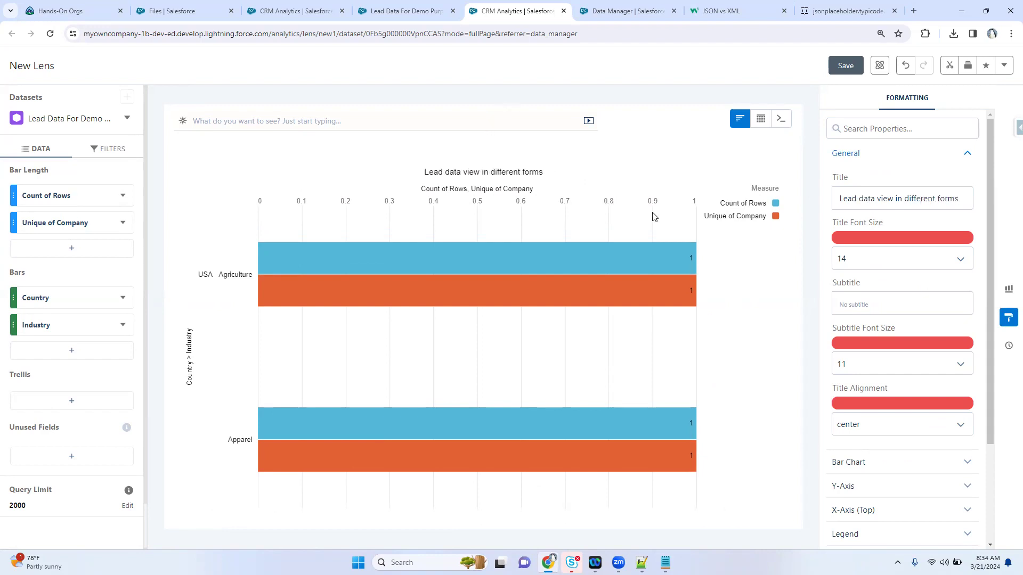
click(887, 259)
click(897, 391)
click(863, 260)
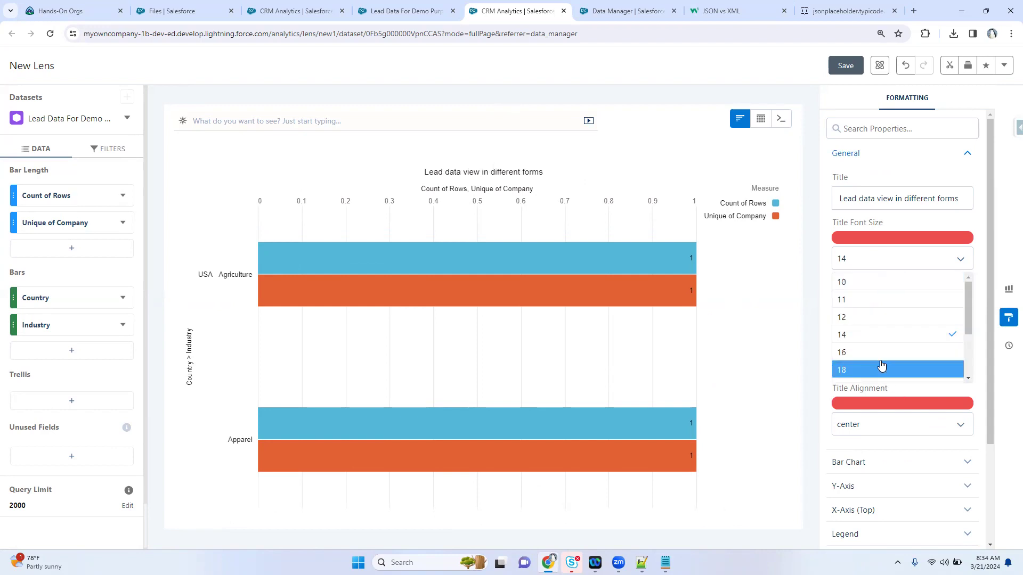
click(881, 366)
click(881, 365)
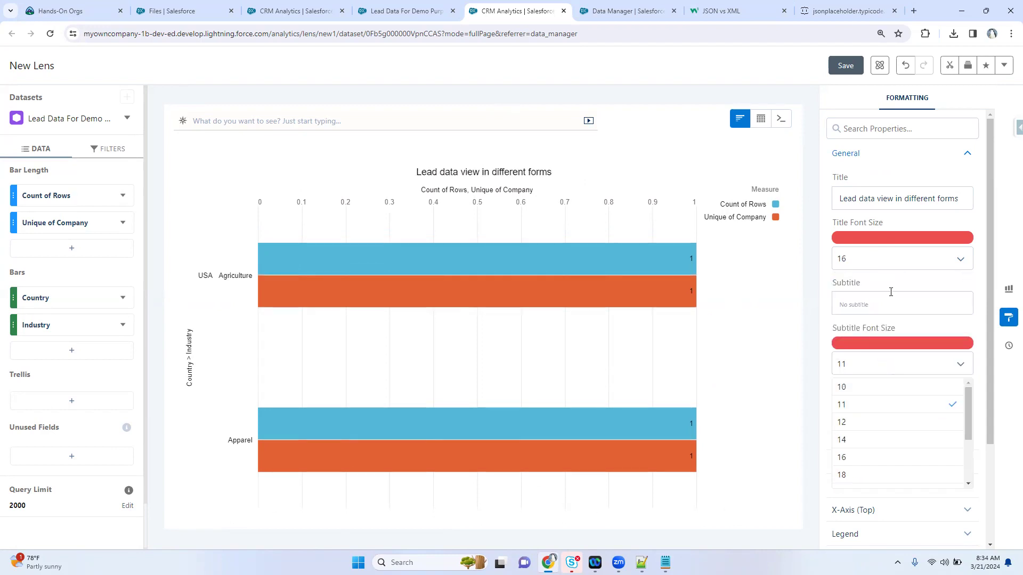
Step: Add the subtitle "I am the sub title to show differetn variabtion" with a subtitle font size of 16
click(854, 298)
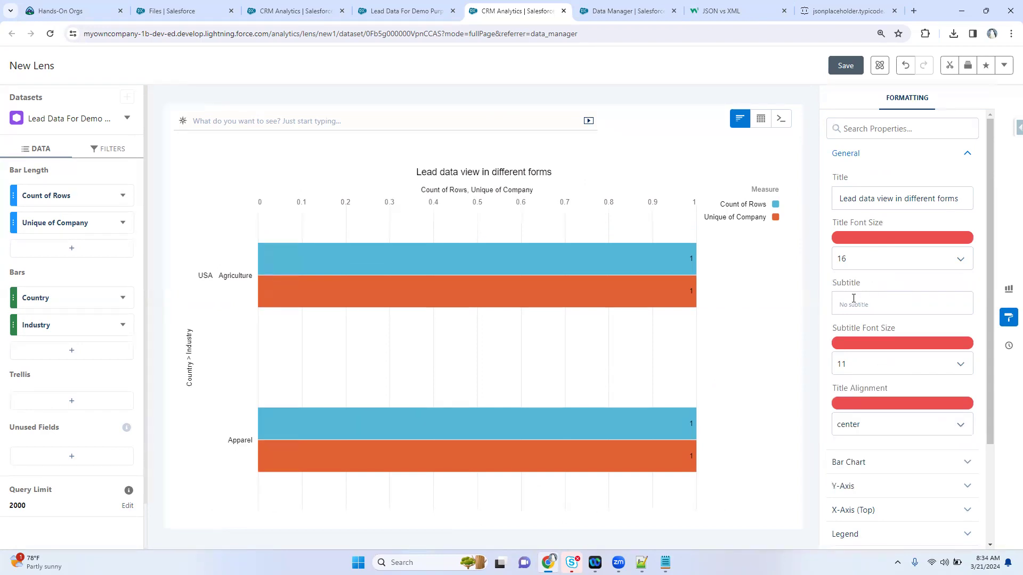
text(I am the sub title to show c)
text(ifferetn variabtion)
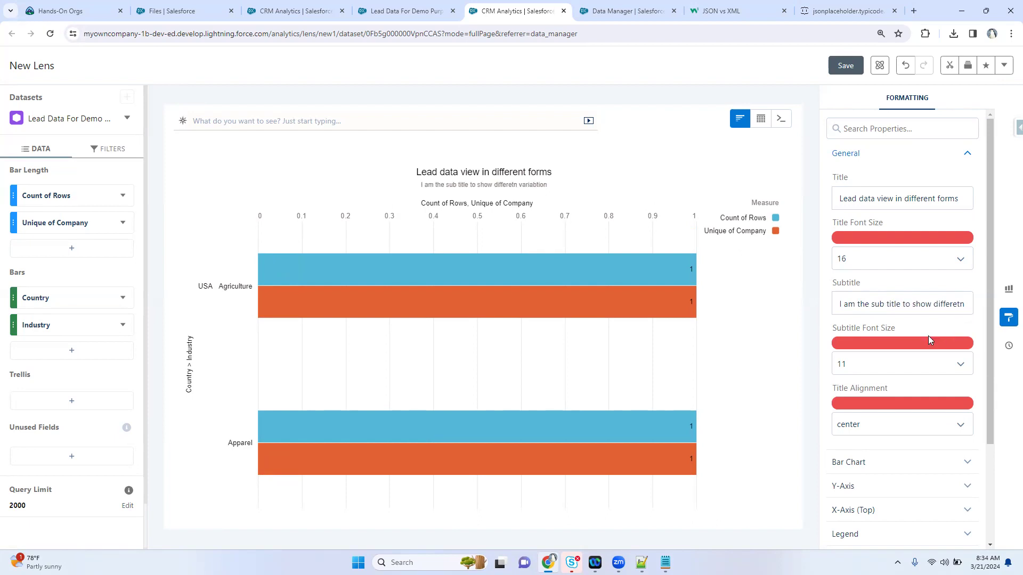
scroll(928, 340, down, 1)
click(905, 311)
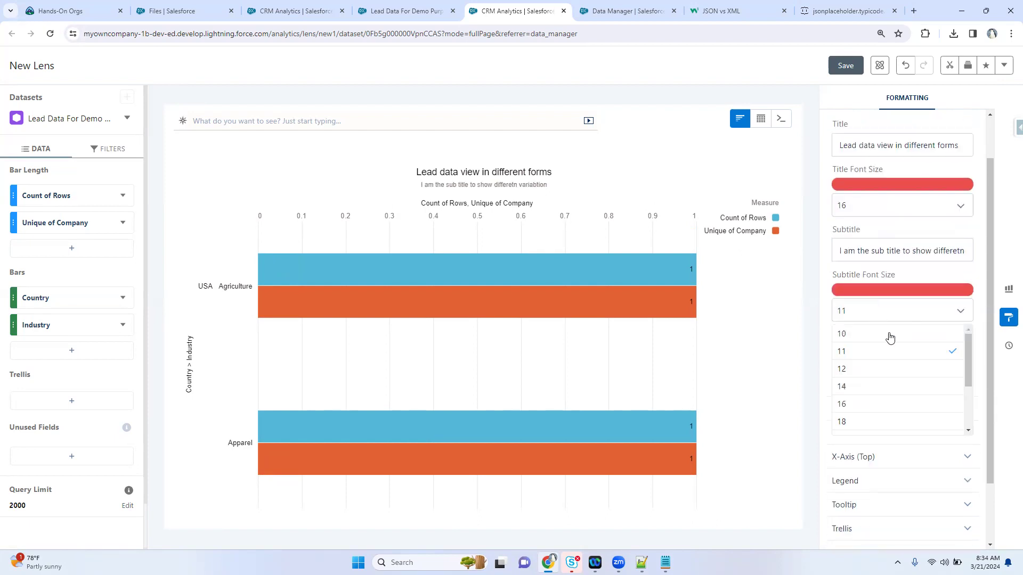
click(918, 404)
scroll(915, 399, down, 1)
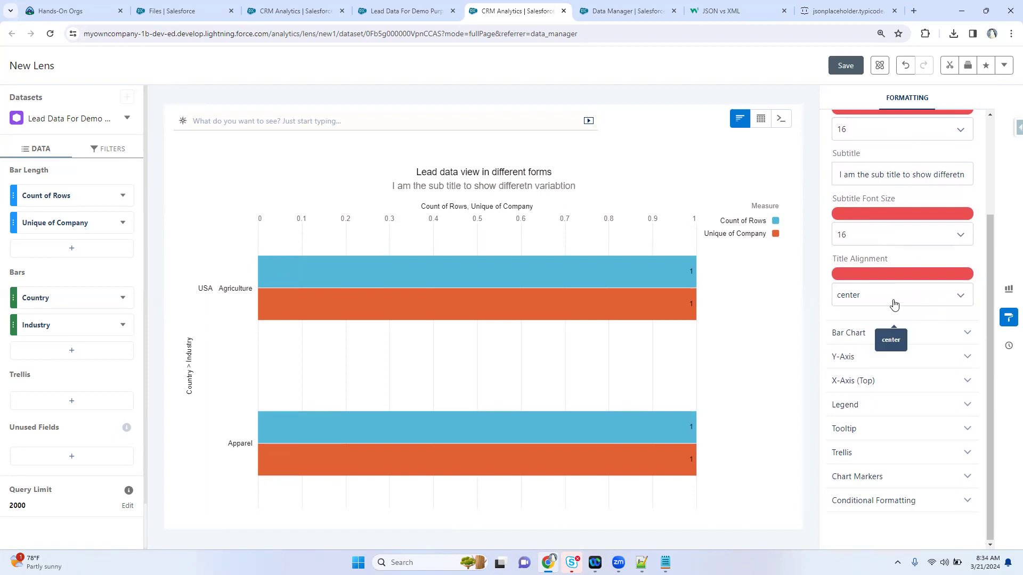
Step: Try the left and center title alignments and set the chart's title alignment to right
click(873, 296)
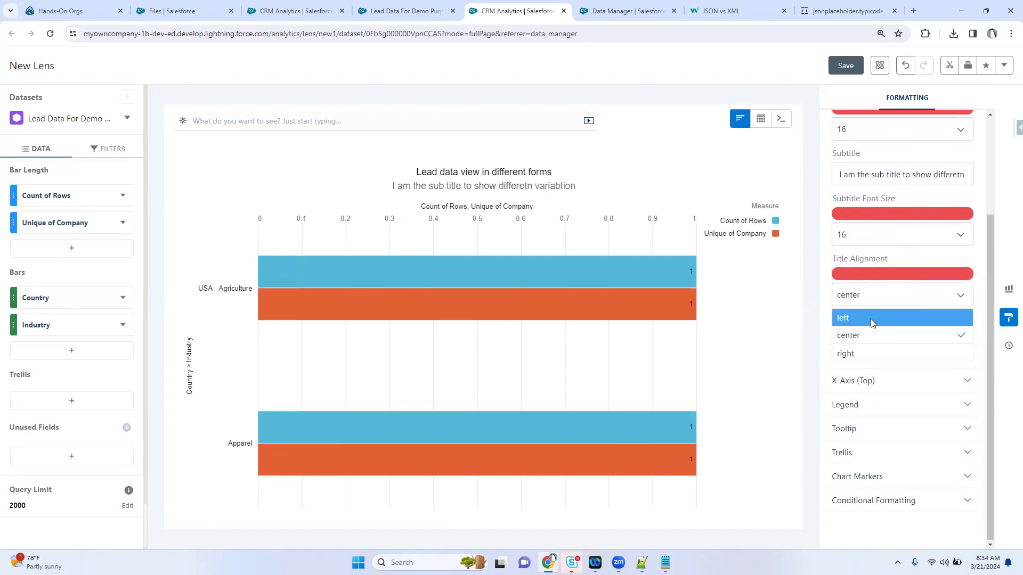
click(871, 319)
click(882, 299)
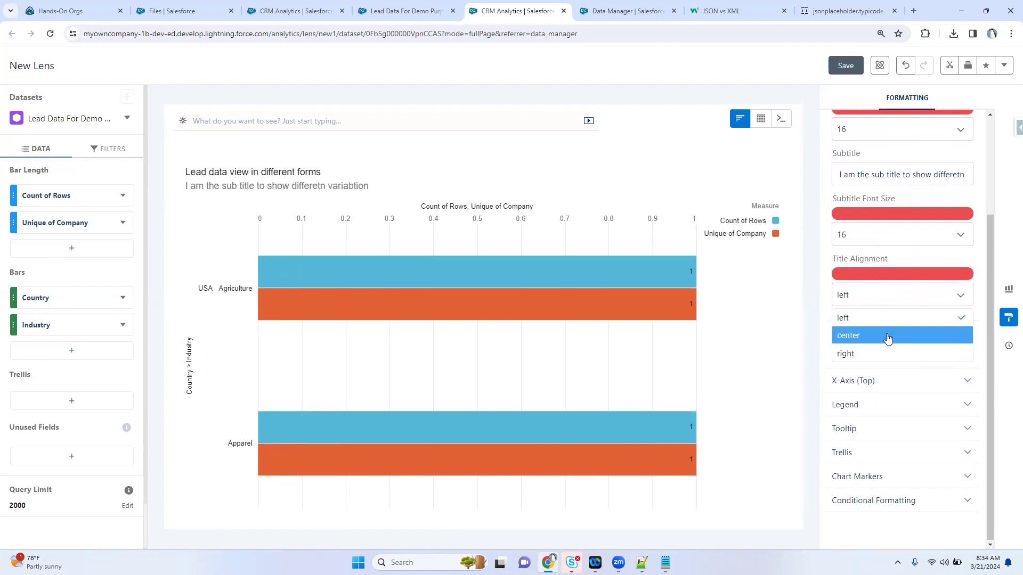
click(887, 337)
click(884, 299)
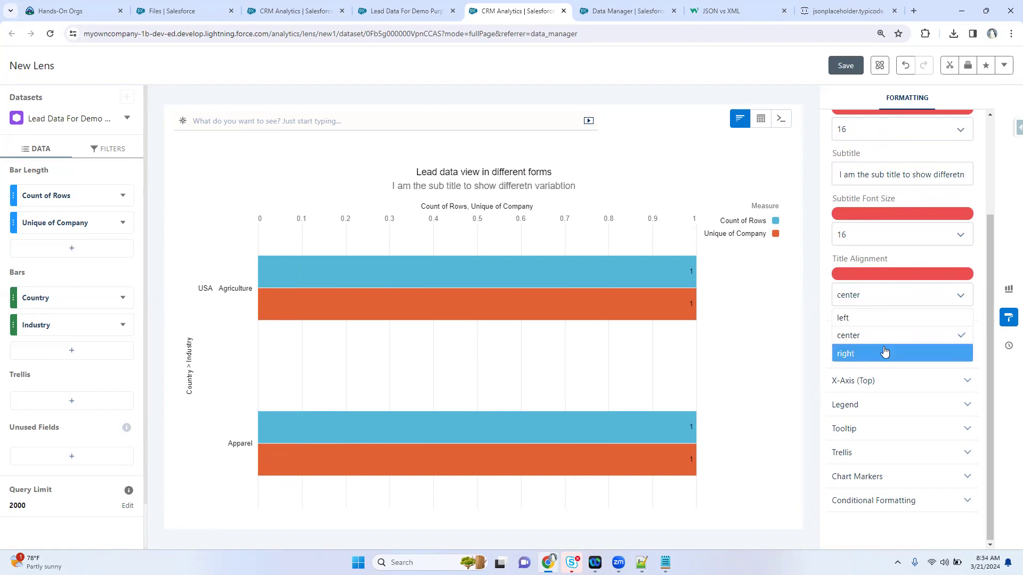
click(884, 352)
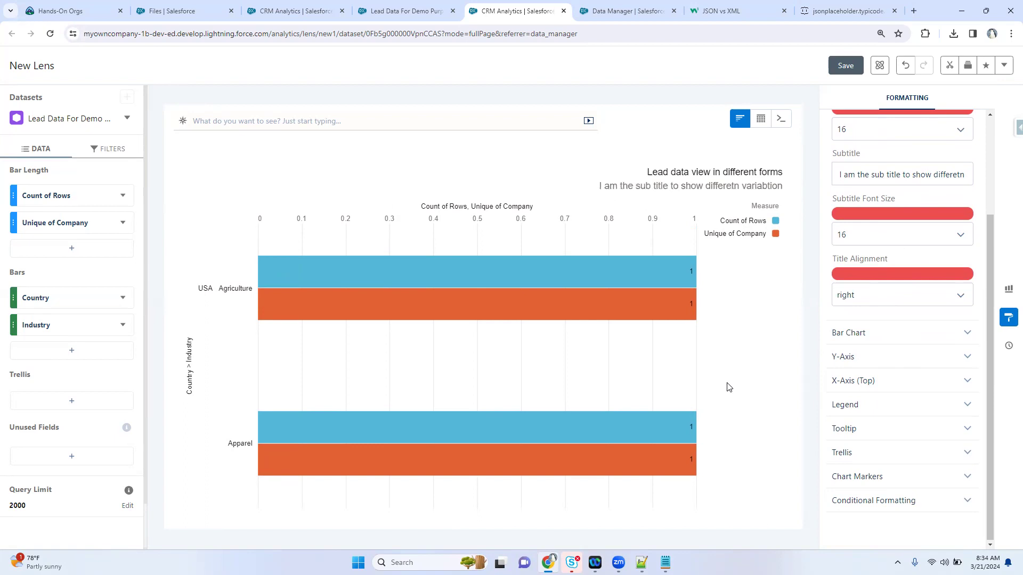
Step: Set the bar chart to show its values as Number and inspect the USA Agriculture bar's details
click(876, 334)
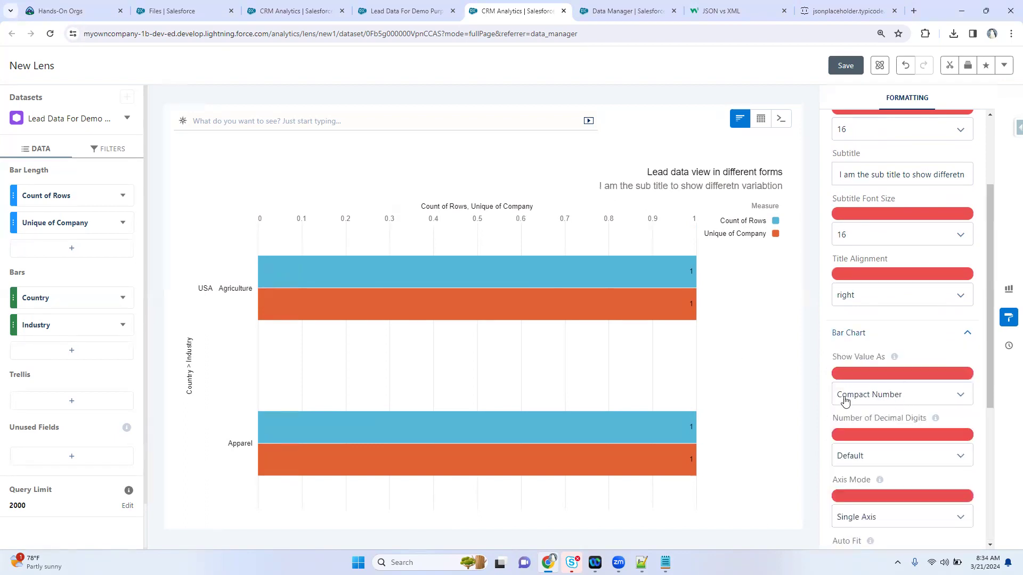
click(877, 396)
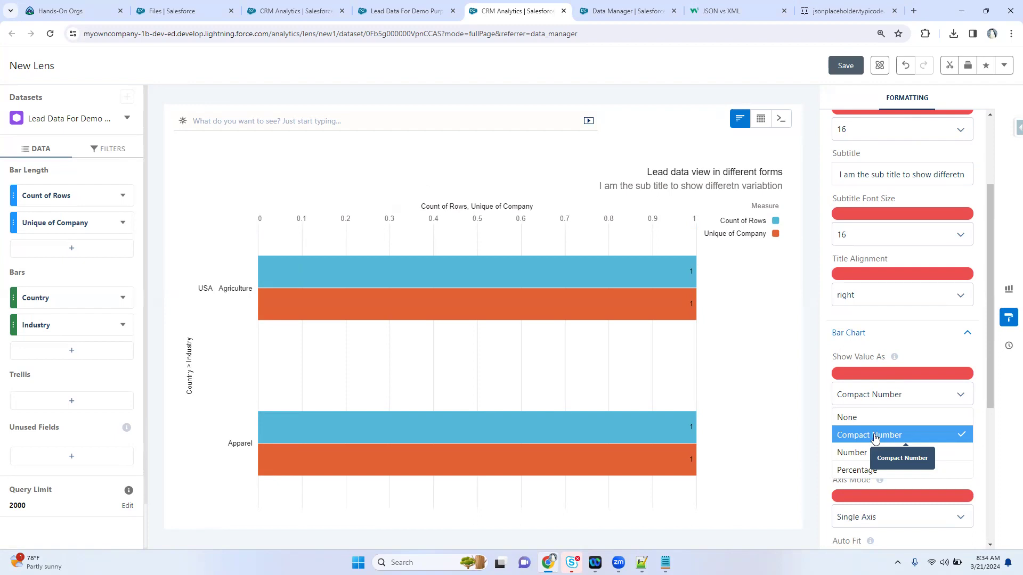
click(895, 453)
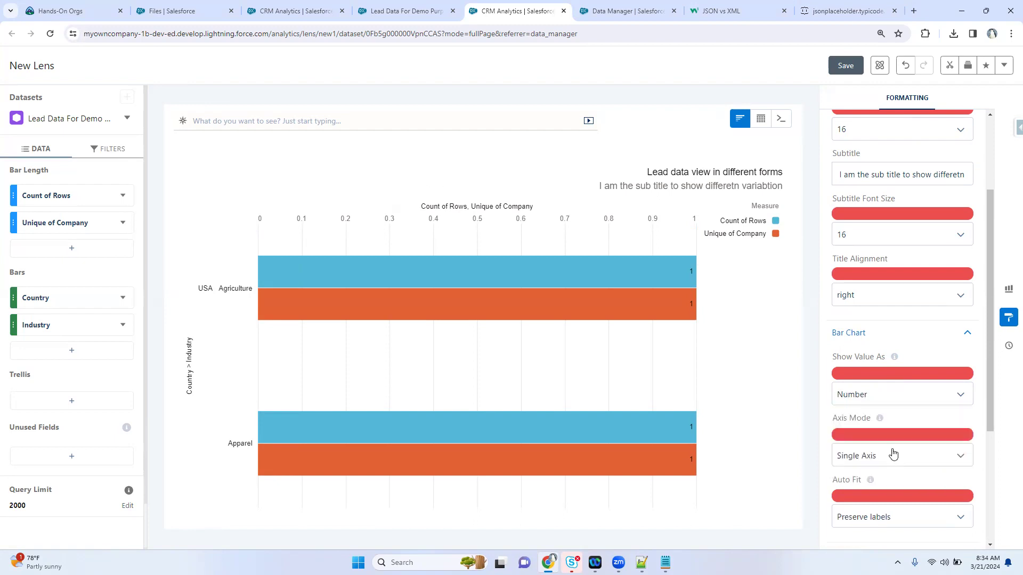
click(890, 395)
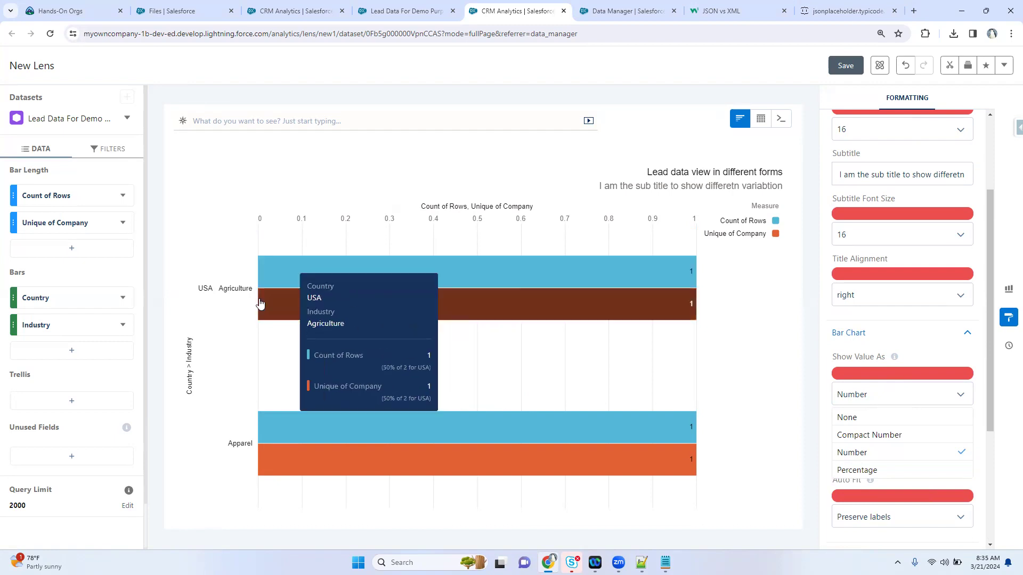
mouse_move(287, 304)
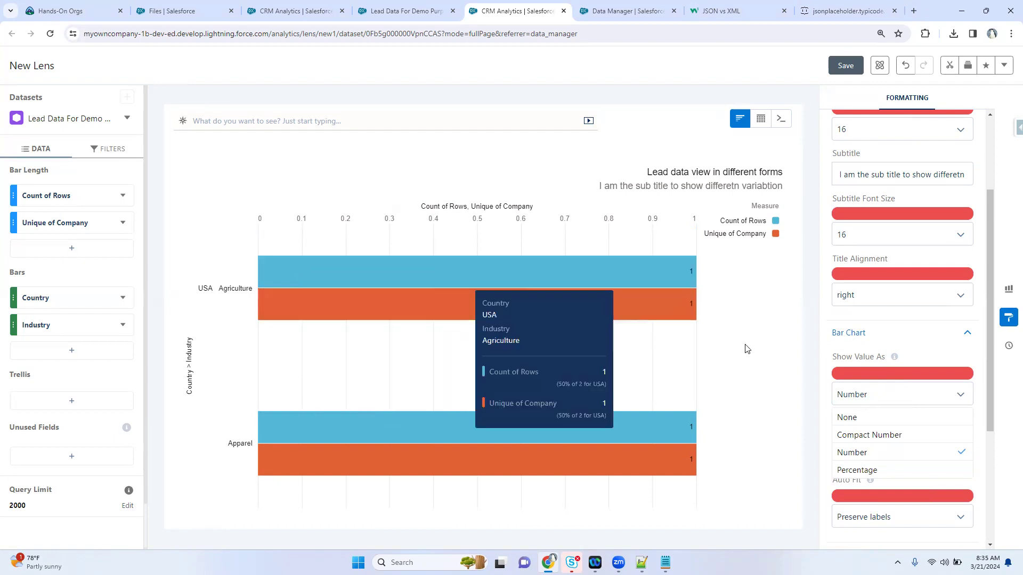
scroll(865, 385, down, 3)
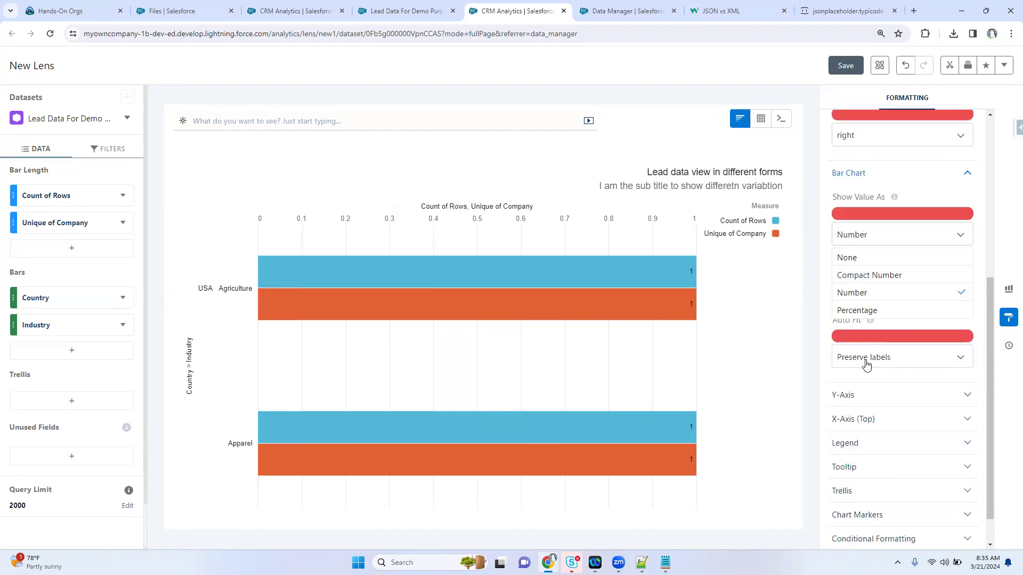
click(767, 349)
Step: Try the Fit option for the bar chart's auto fit and switch it back to Preserve labels
click(872, 356)
click(885, 397)
click(876, 354)
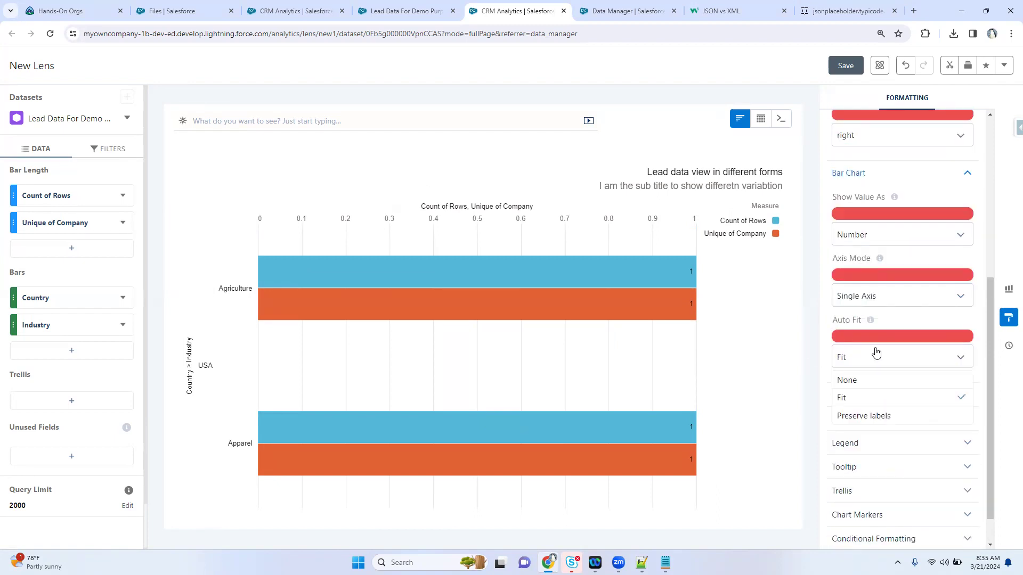
click(871, 416)
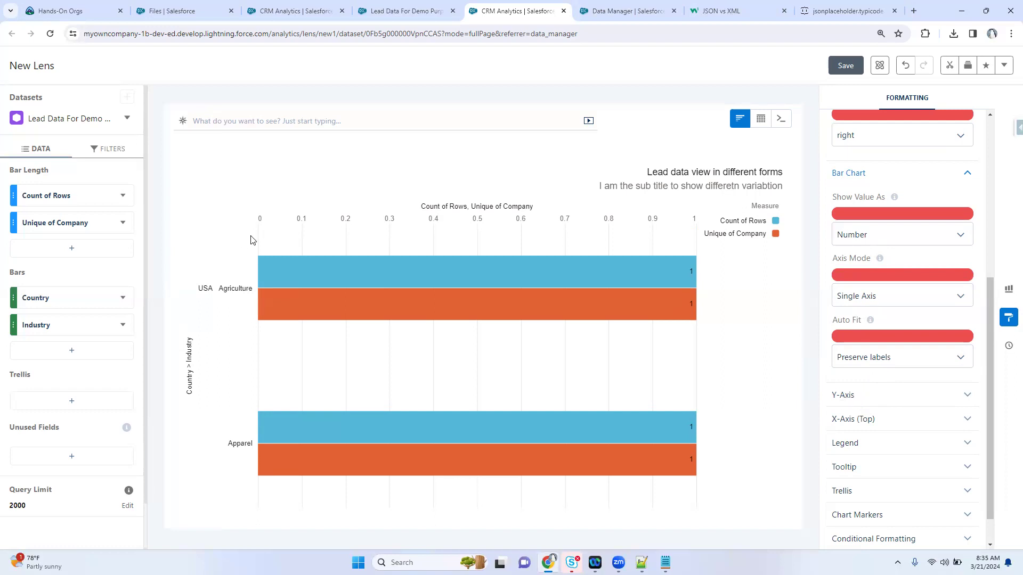
Step: Try hiding and reshowing the chart's Y-axis, keep the axis shown, and hide its title
click(855, 396)
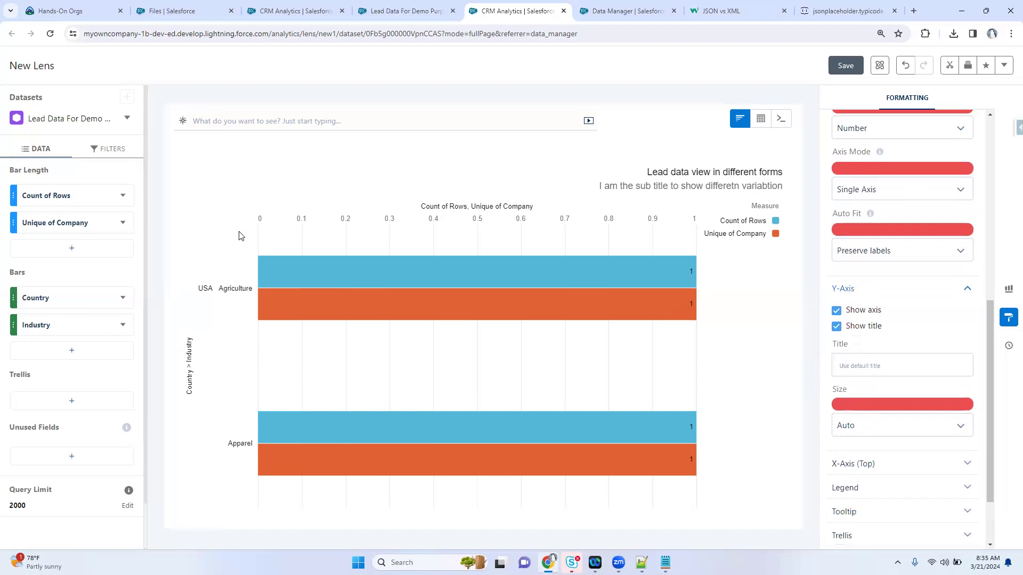
click(858, 312)
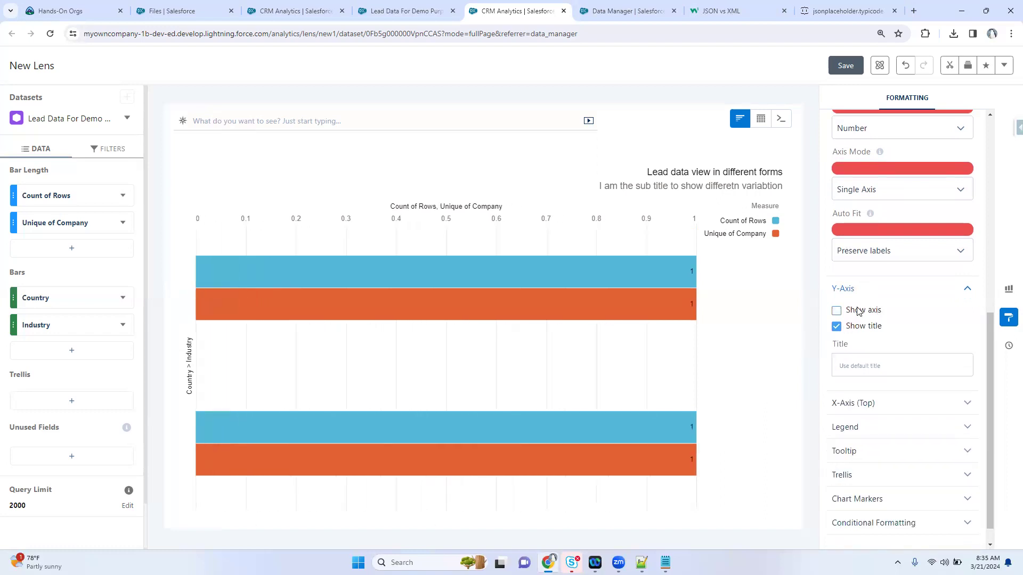
click(858, 312)
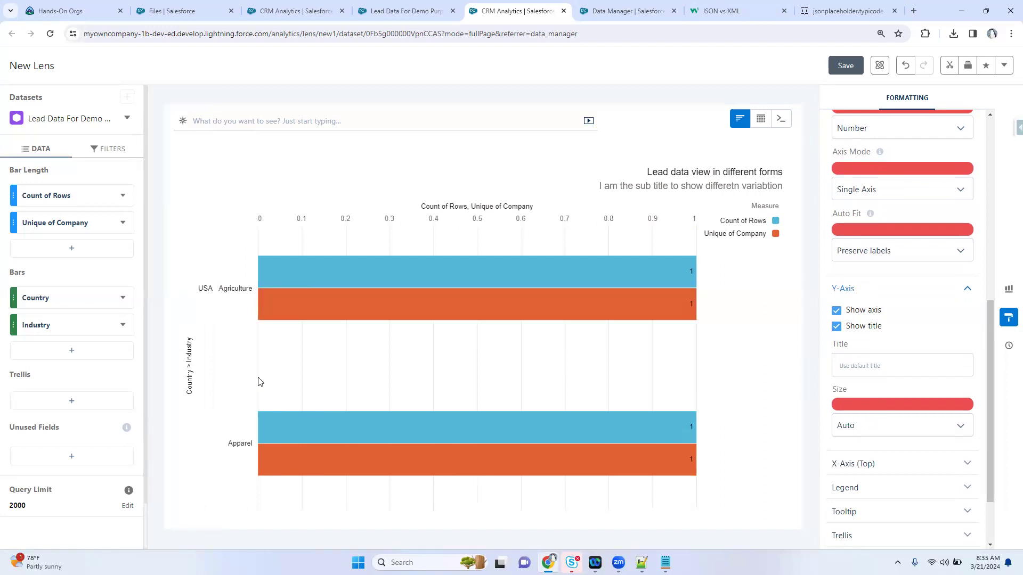
click(858, 311)
click(858, 311)
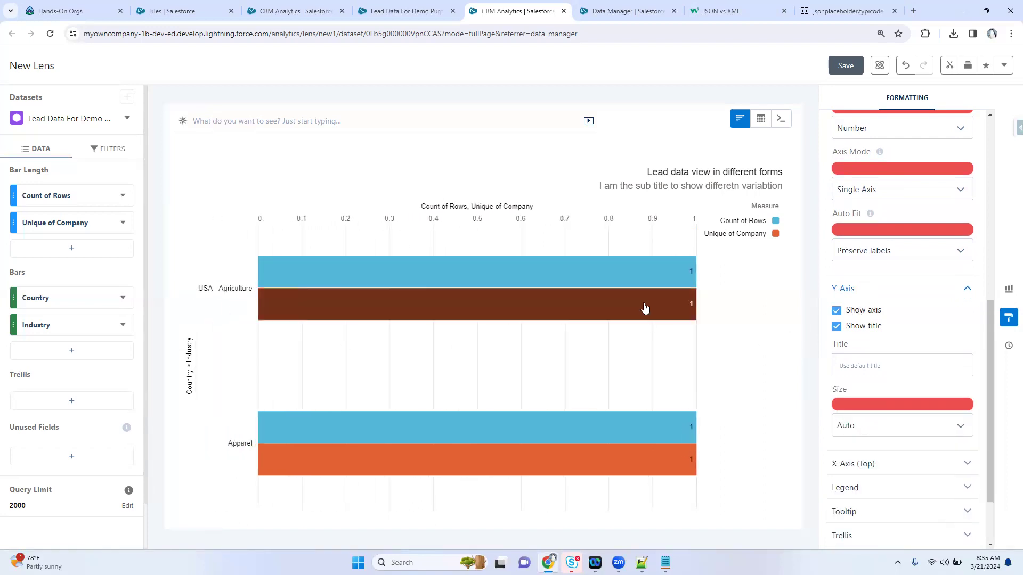
click(852, 329)
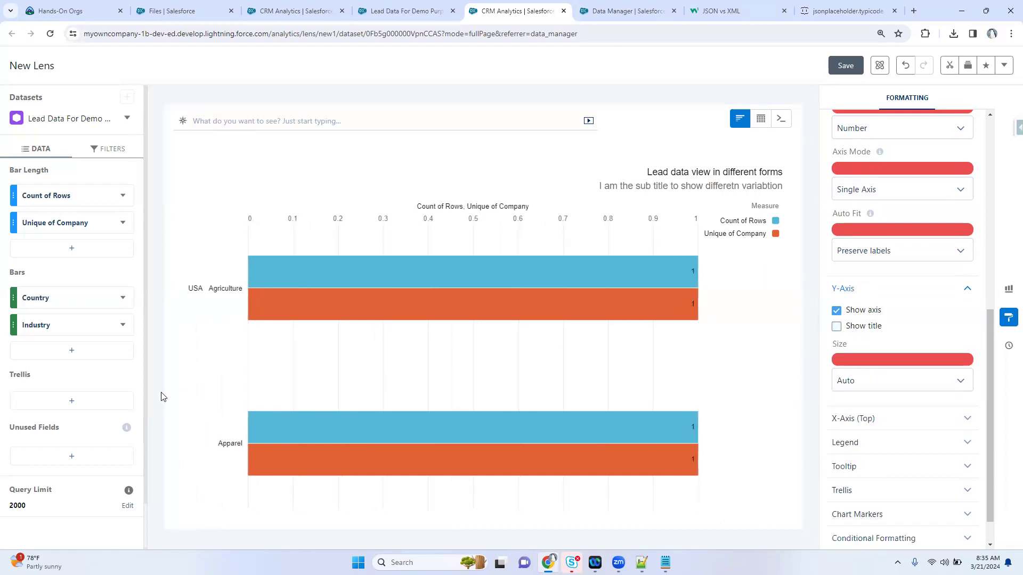
Step: Show the Y-axis title and set its text to "defatult title"
click(868, 327)
scroll(863, 325, down, 2)
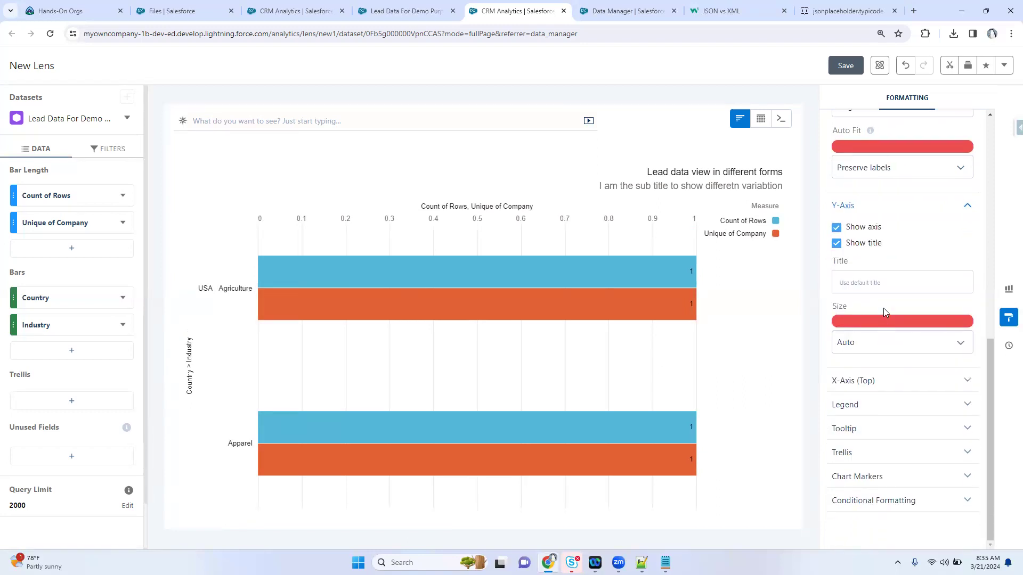
text(defatult title)
Step: Try hiding and reshowing the X-axis, and set the X-axis title to "X axis title"
click(865, 381)
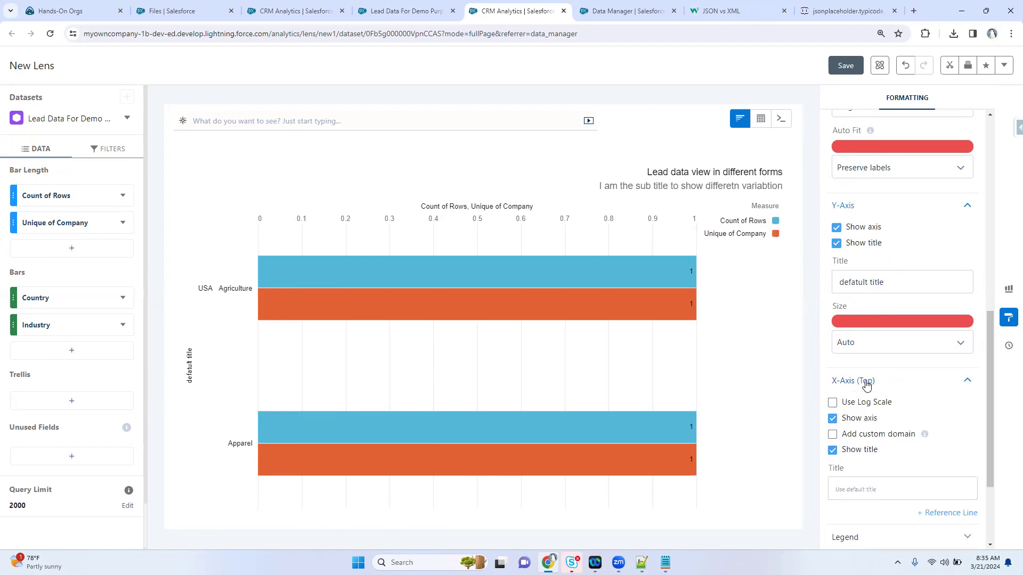
click(865, 419)
click(865, 420)
scroll(878, 384, down, 2)
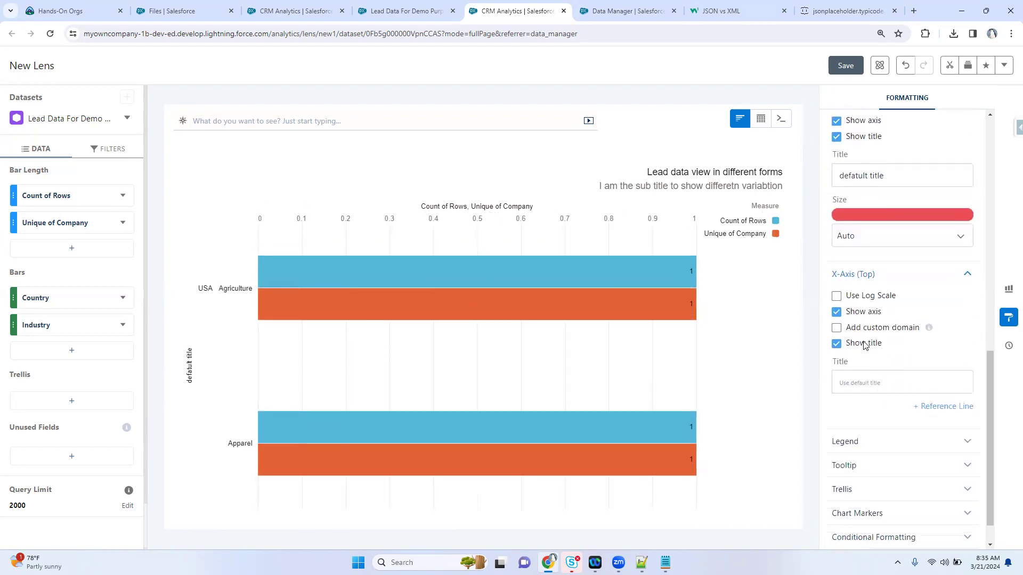
text(X ax)
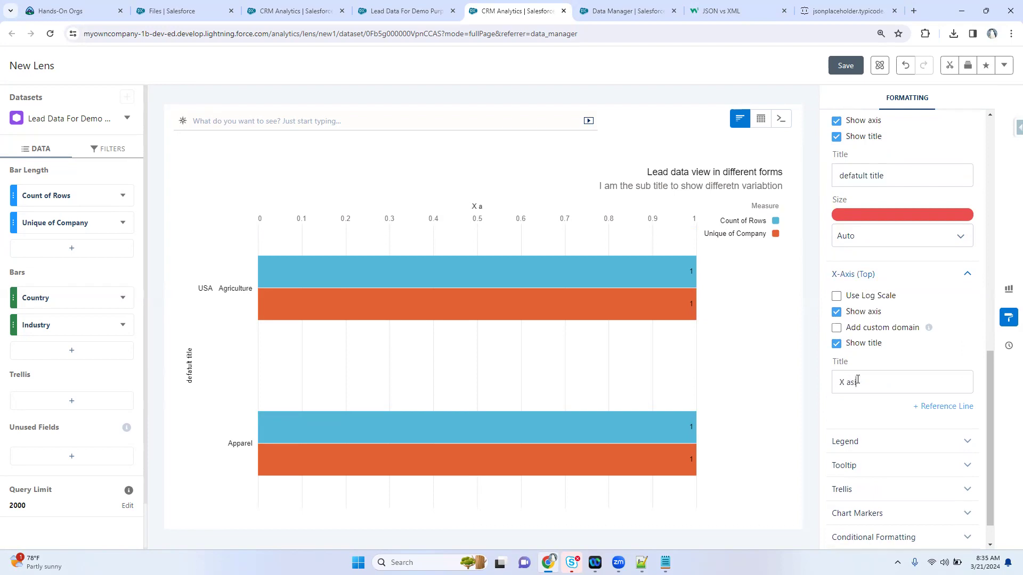
text(itle)
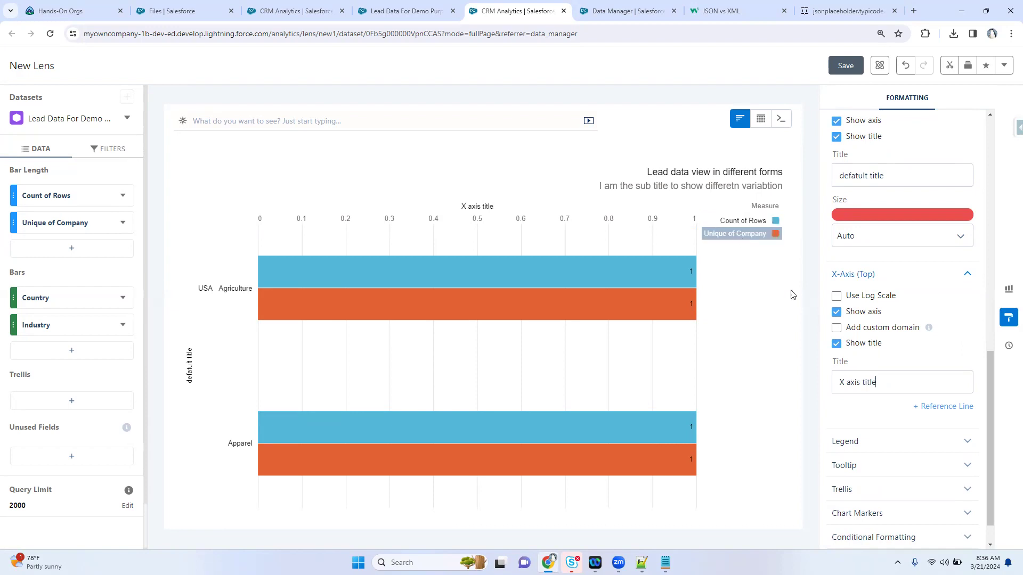
Step: Try hiding the chart's legend and show it again
click(854, 443)
scroll(904, 373, down, 2)
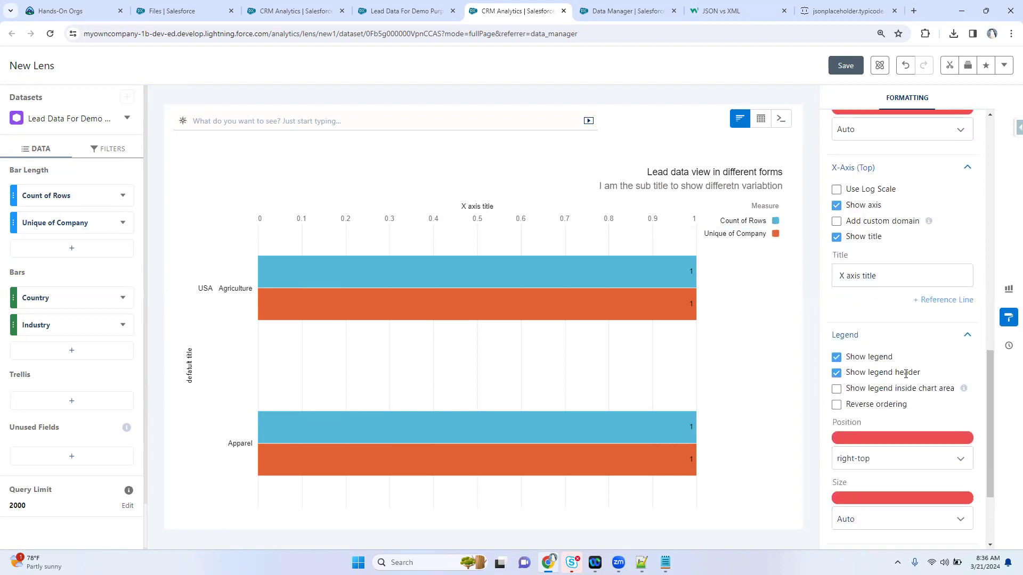
click(866, 357)
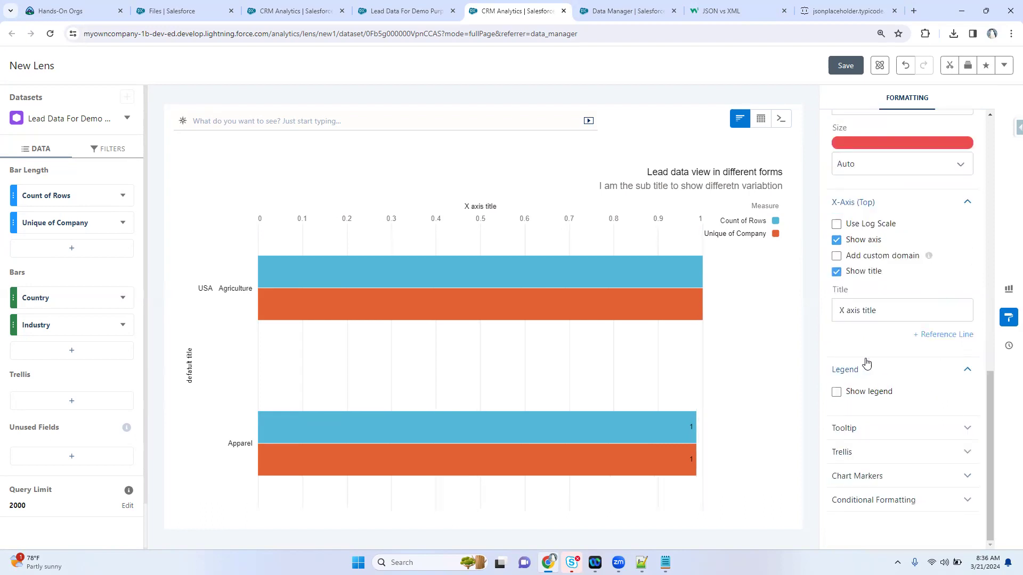
click(858, 395)
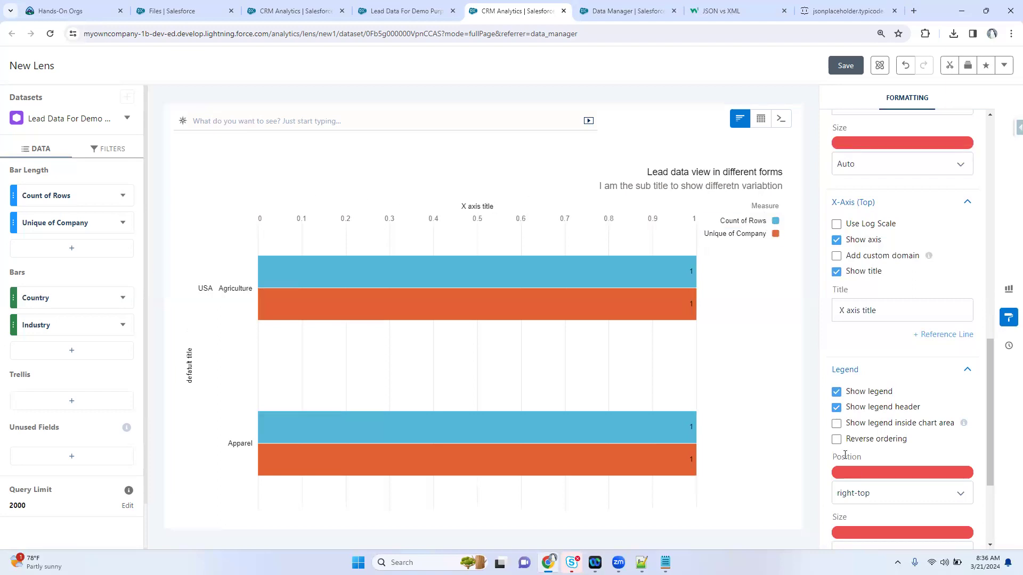
Step: Try the bottom-center and top-center legend positions and set the legend's position to left-top
scroll(900, 434, down, 3)
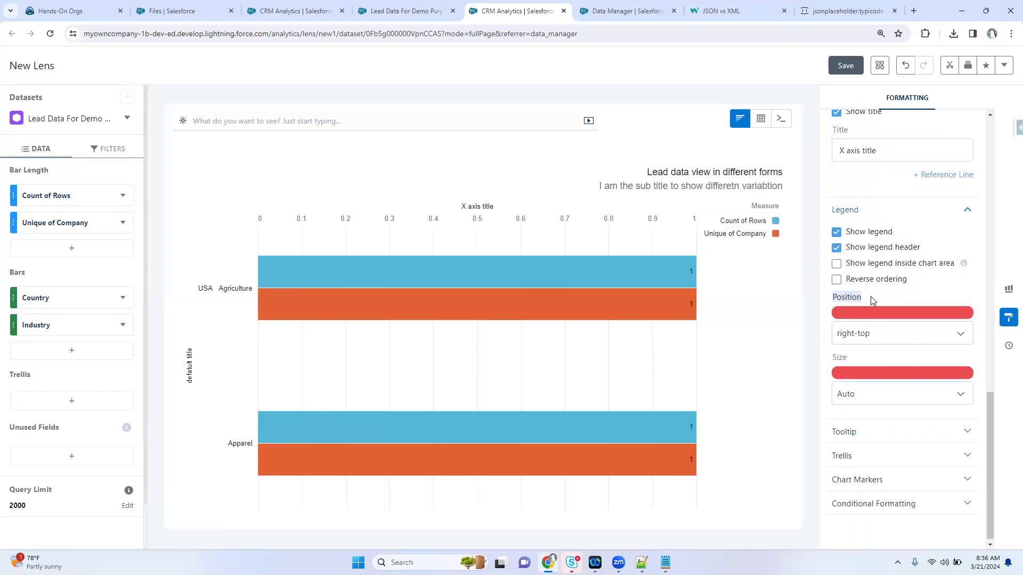
click(903, 334)
click(891, 373)
click(893, 333)
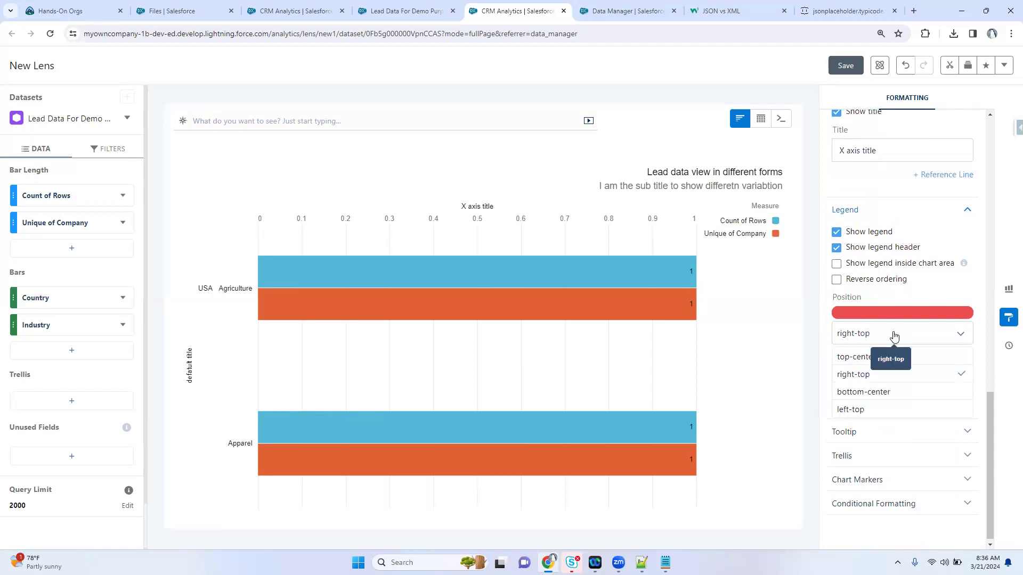
click(885, 393)
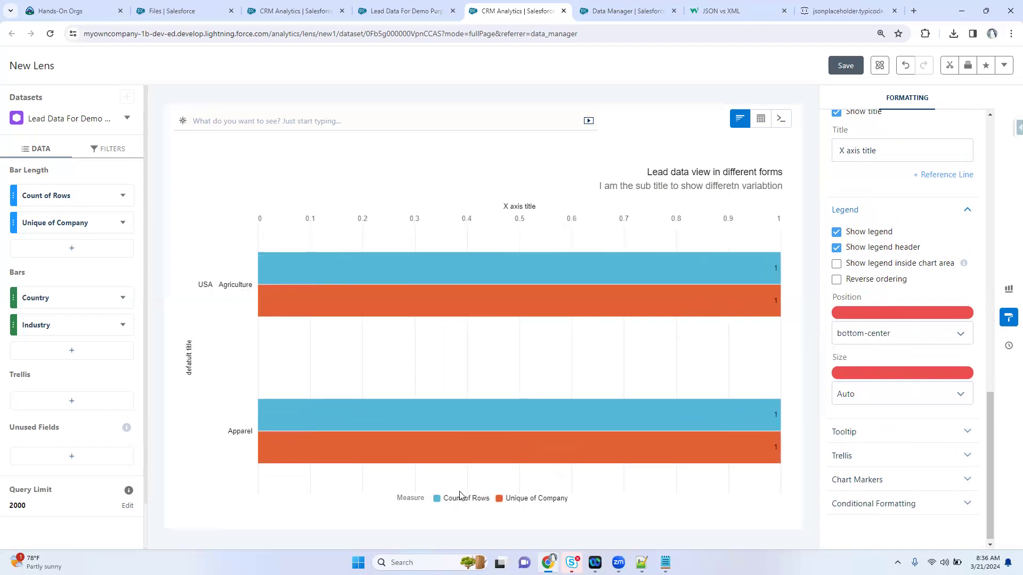
click(865, 331)
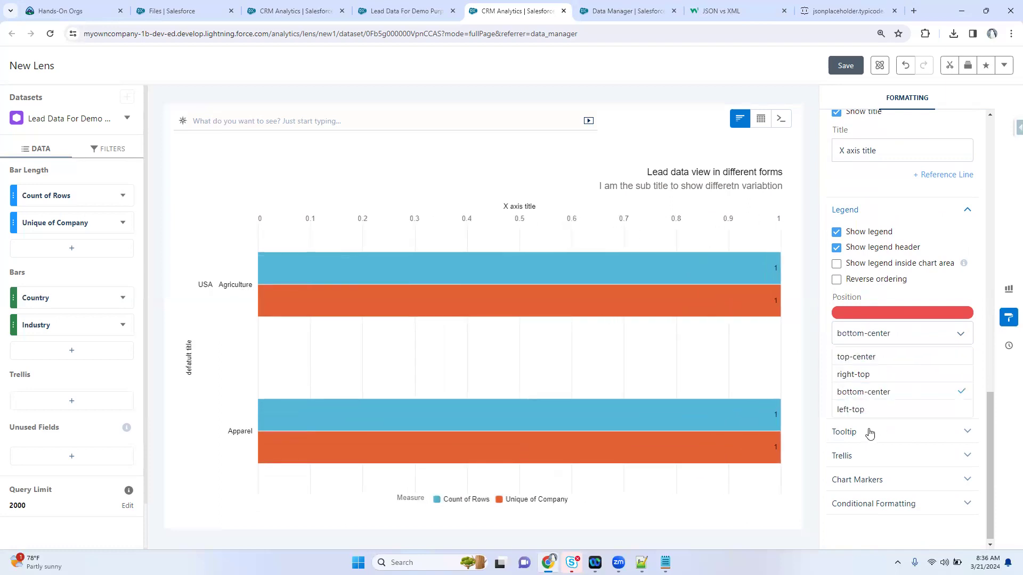
click(885, 362)
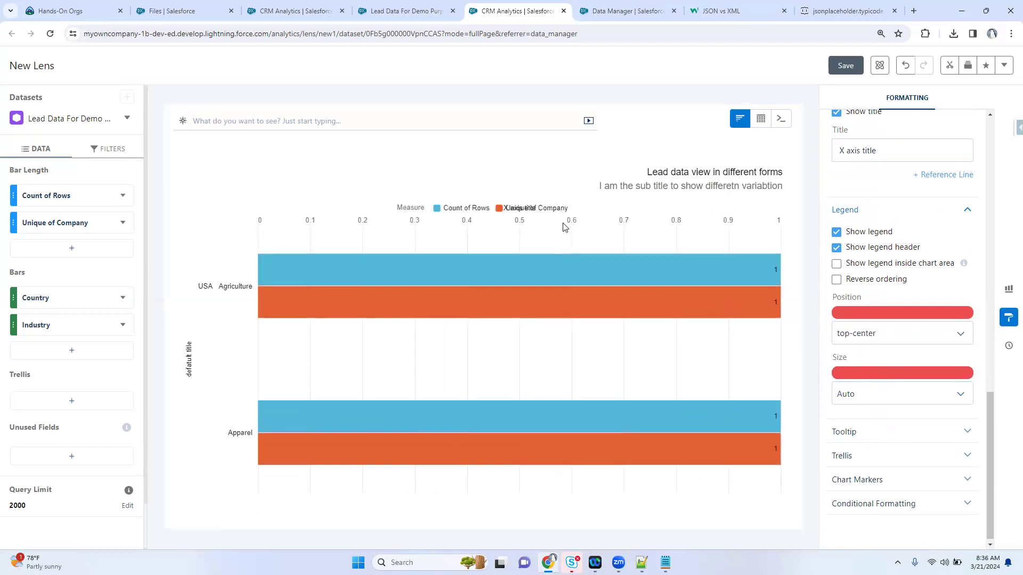
click(886, 334)
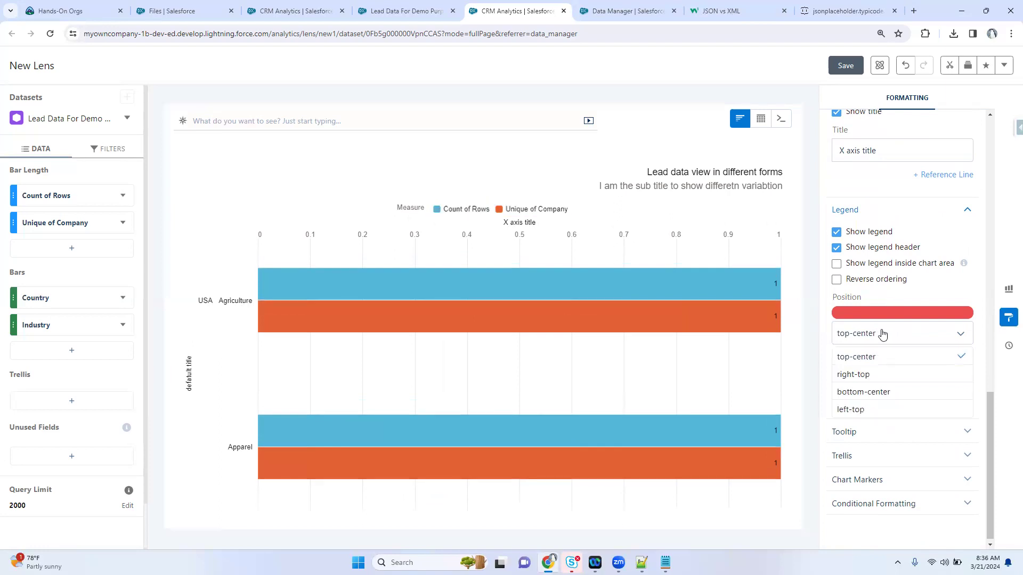
click(880, 408)
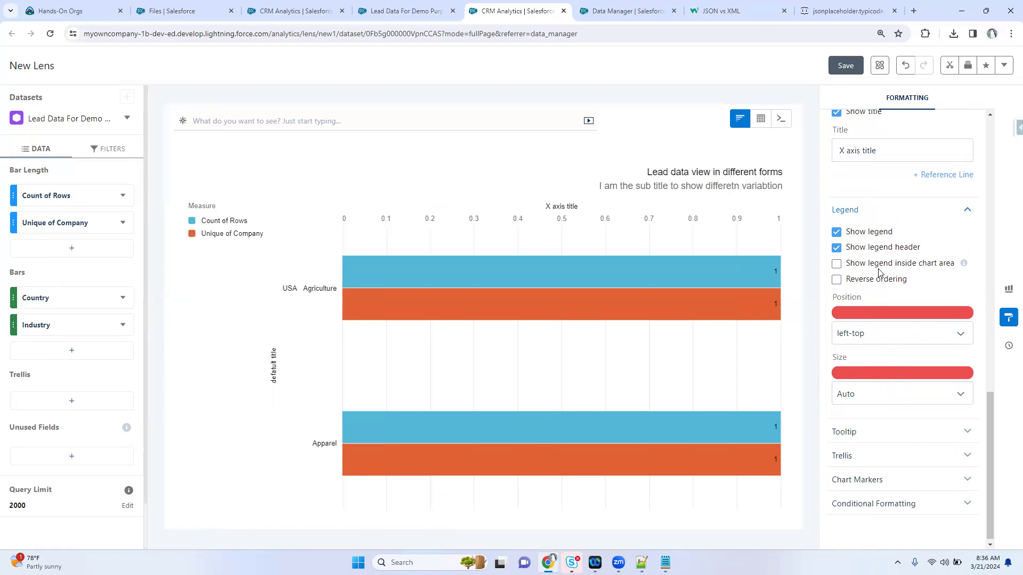
Step: Try hiding and reshowing the legend header, and turn on reverse ordering for the legend
click(916, 249)
click(860, 249)
click(860, 249)
click(883, 282)
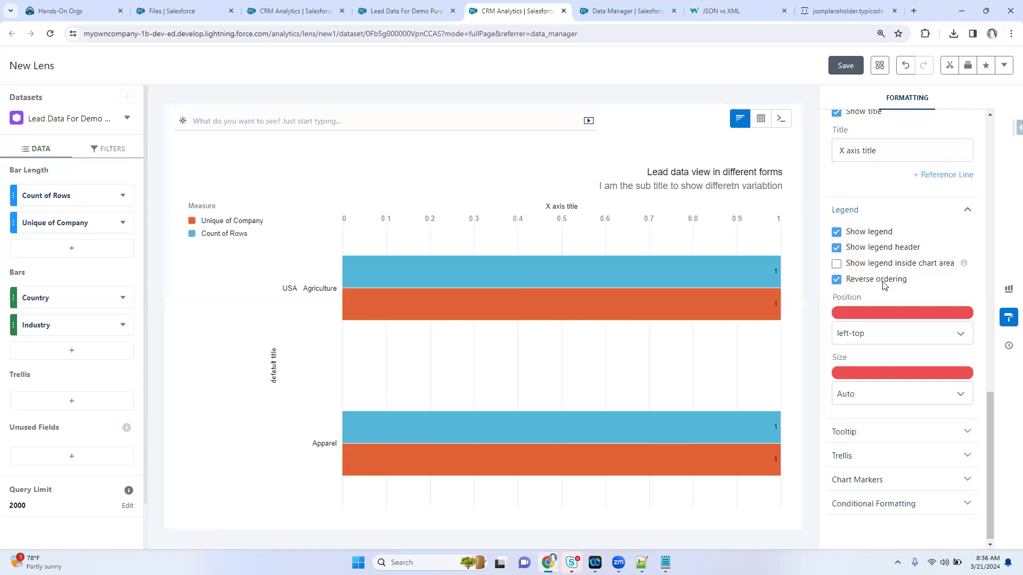
click(883, 282)
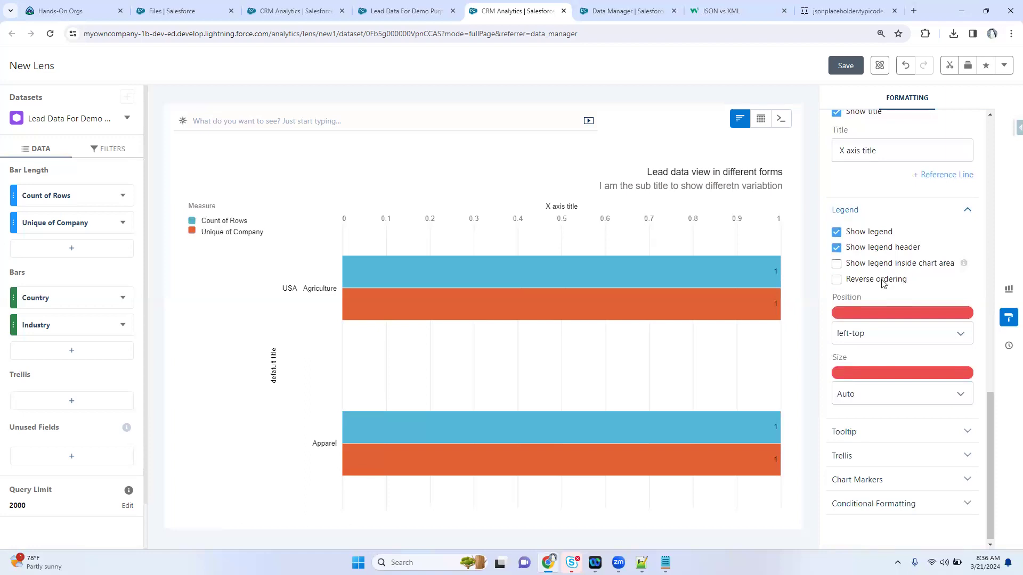
click(882, 282)
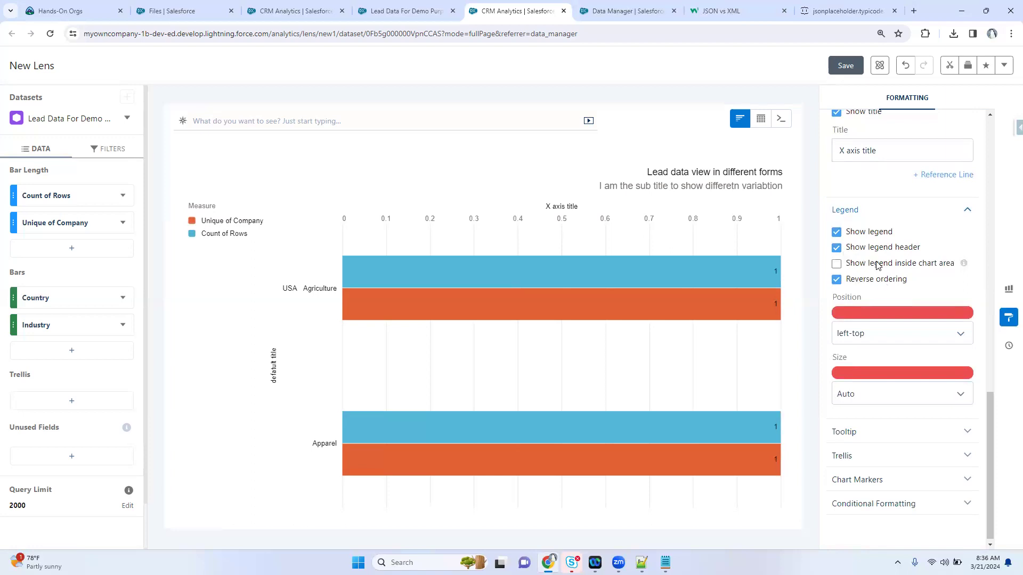
Step: Show the legend inside the chart area and inspect the USA Agriculture bar's details
click(878, 264)
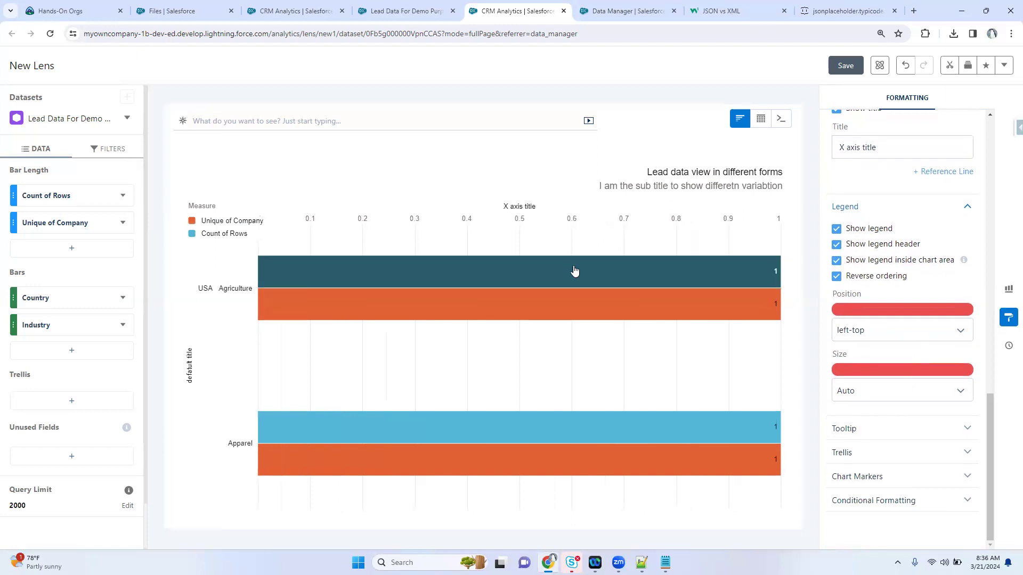
mouse_move(574, 272)
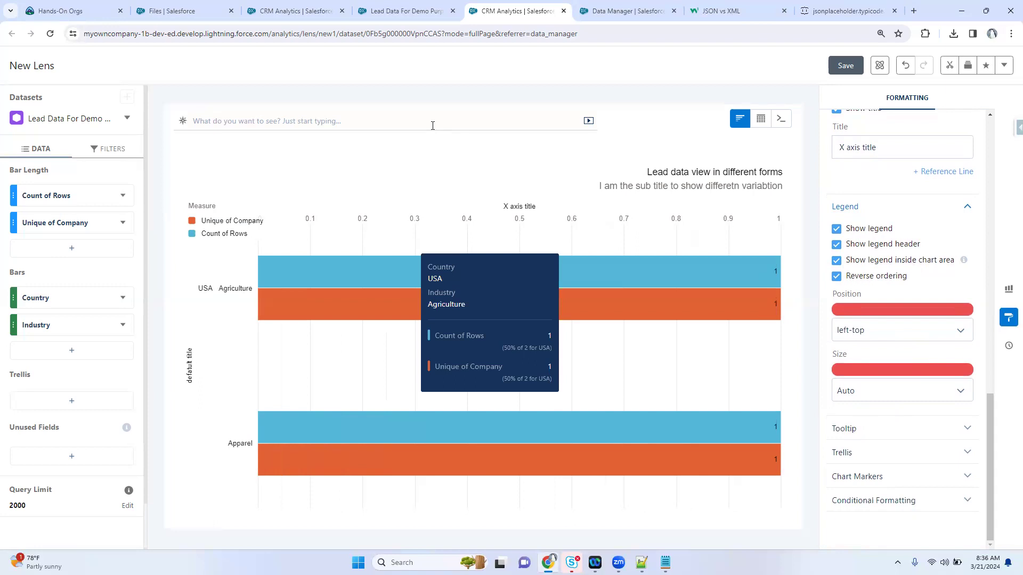
click(890, 340)
click(888, 338)
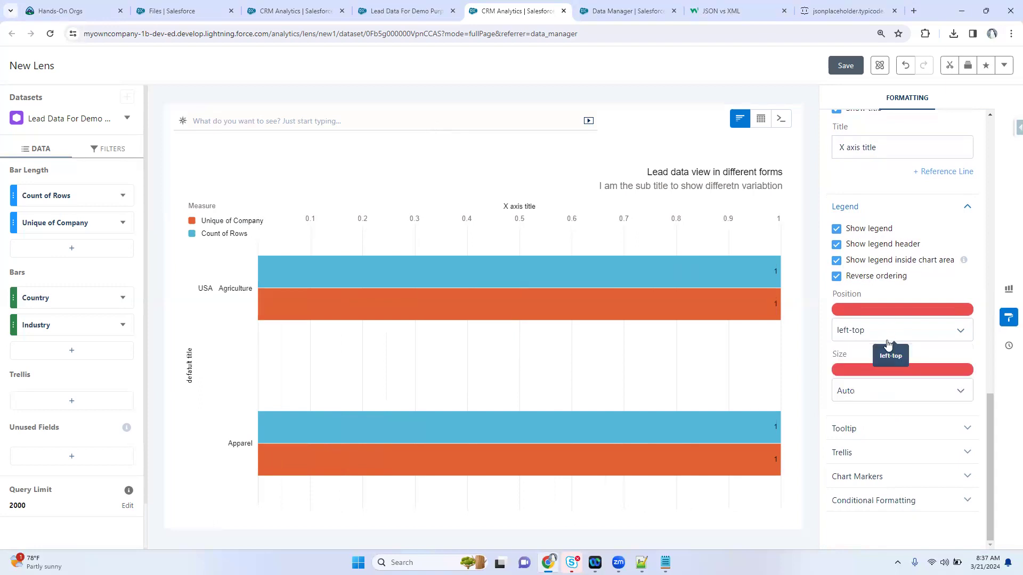
Step: Add the custom tooltip text "Tth is si the value" with the Industry field, and open the conditional formatting settings
click(861, 428)
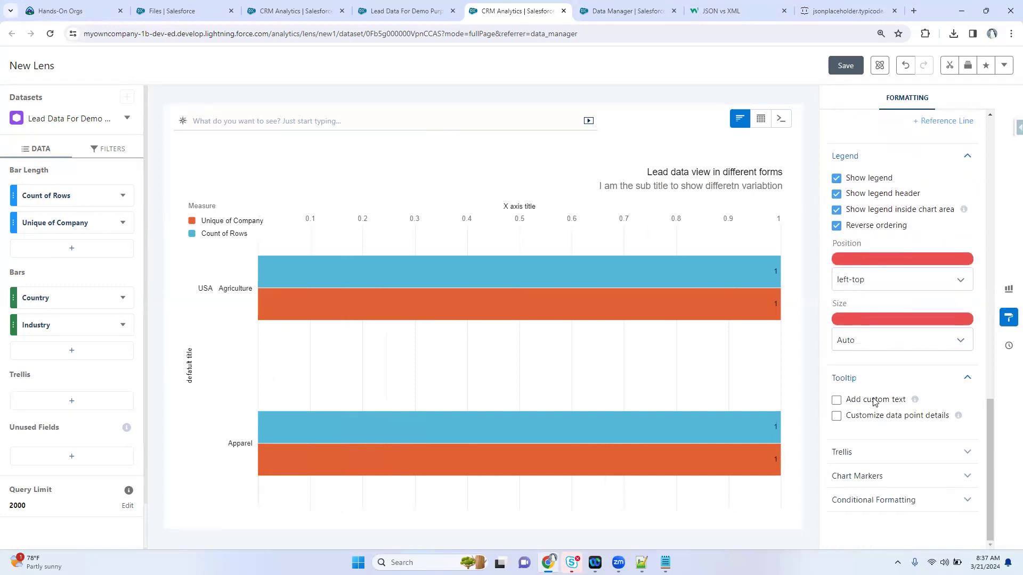
click(874, 400)
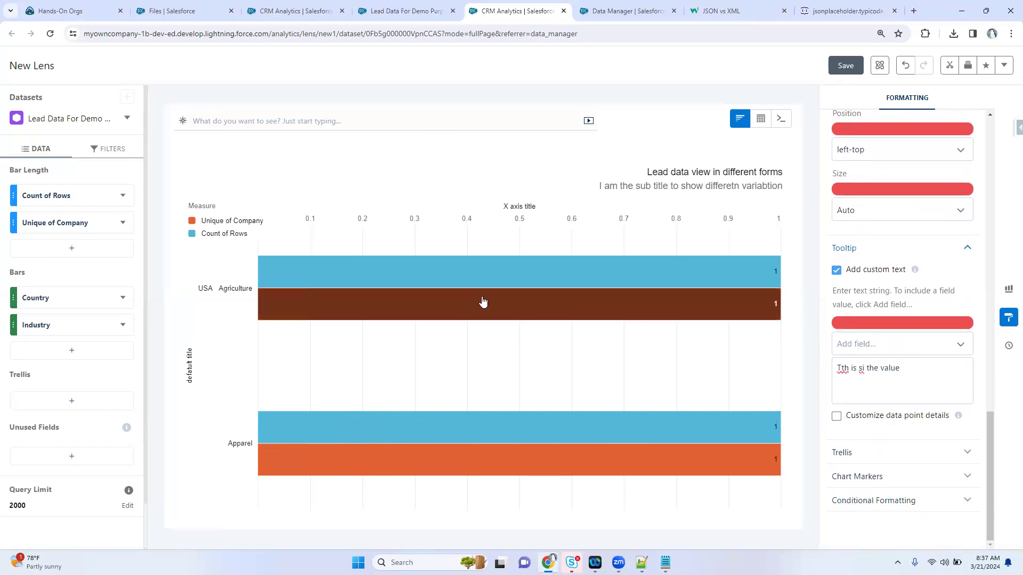
mouse_move(477, 287)
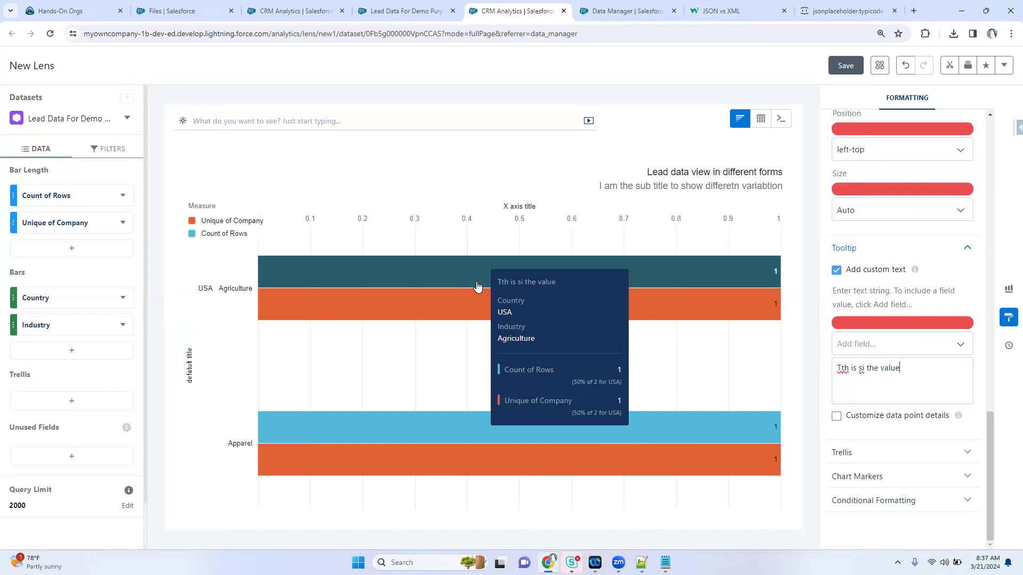
click(893, 344)
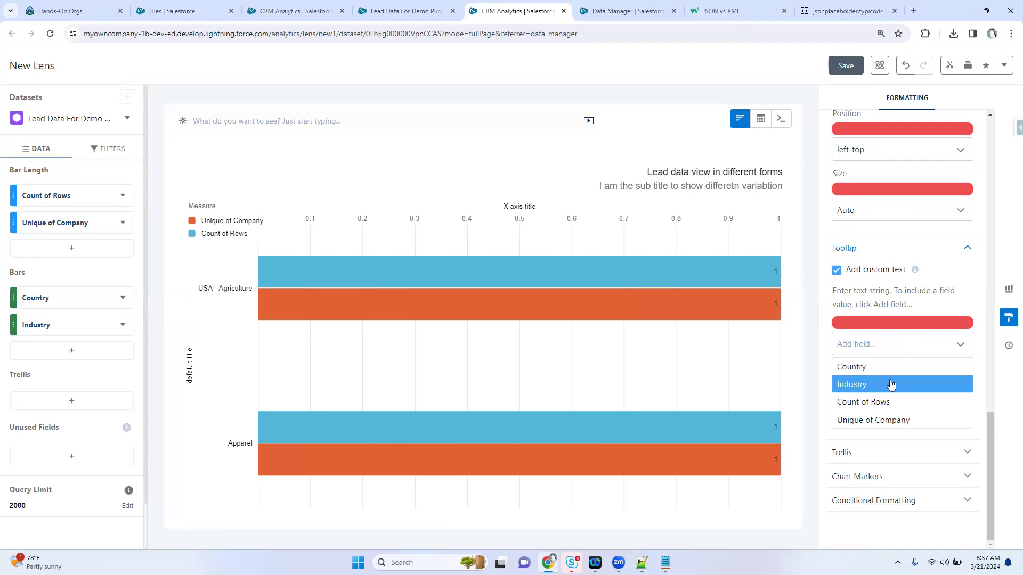
click(890, 384)
mouse_move(530, 269)
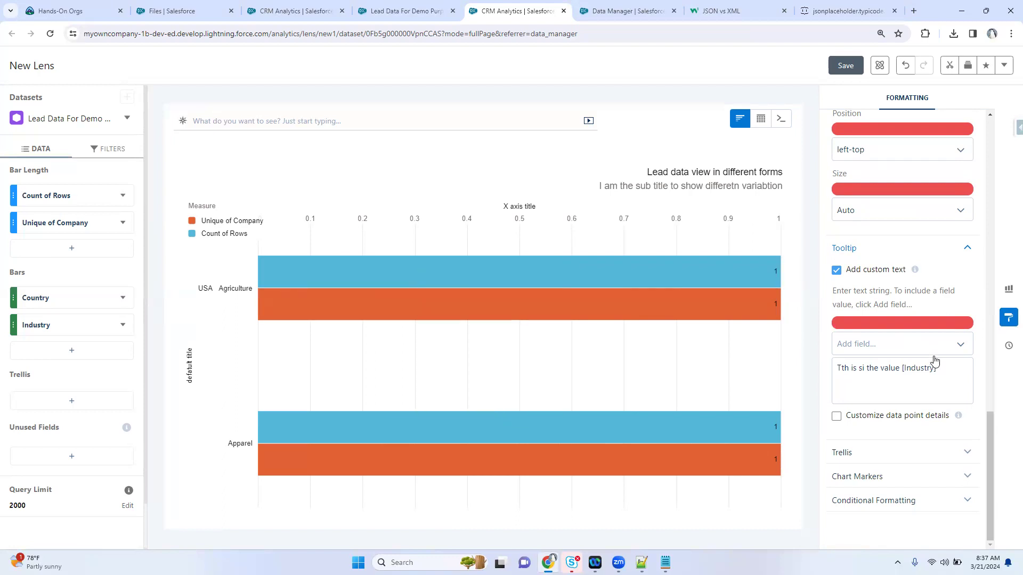
click(902, 501)
scroll(883, 442, down, 3)
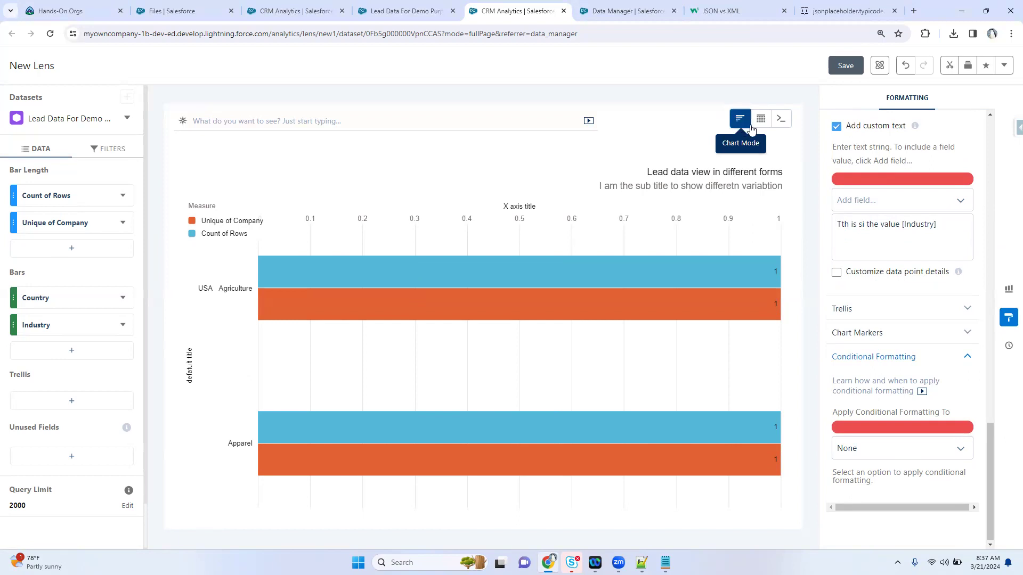
Step: Try the Column and Stacked Column chart types and switch the chart to Waterfall
click(1008, 291)
click(885, 154)
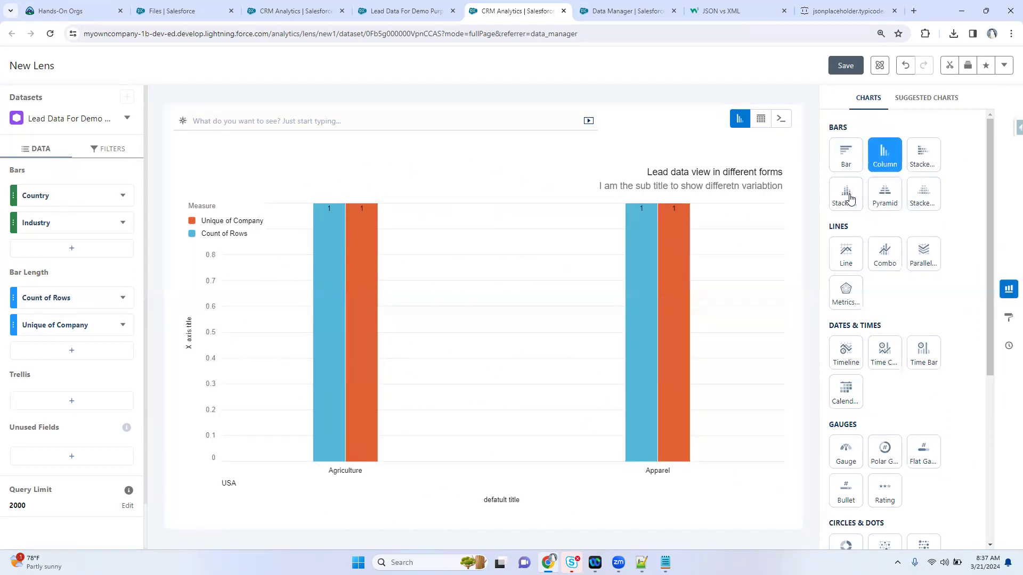
click(847, 195)
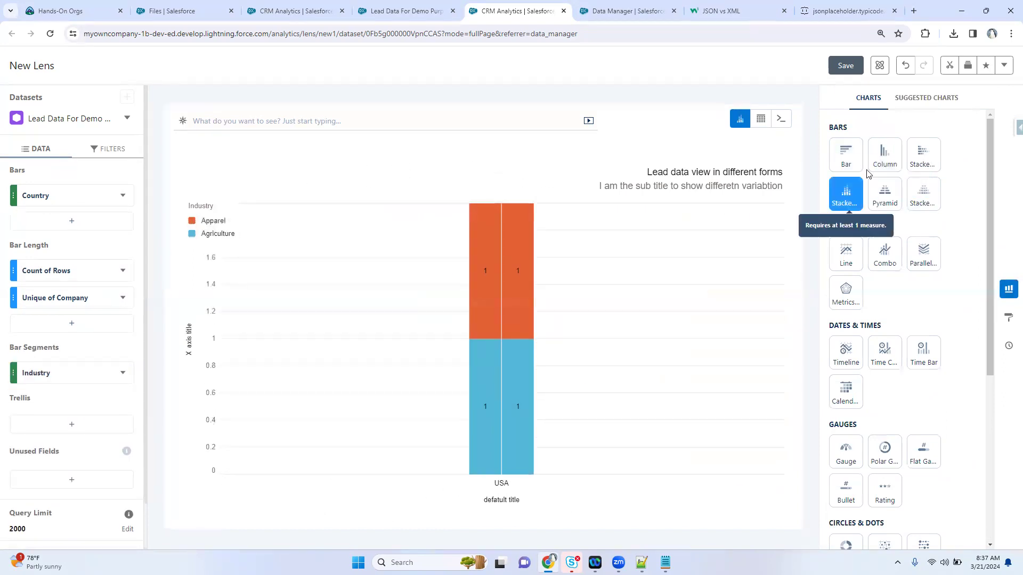
click(883, 154)
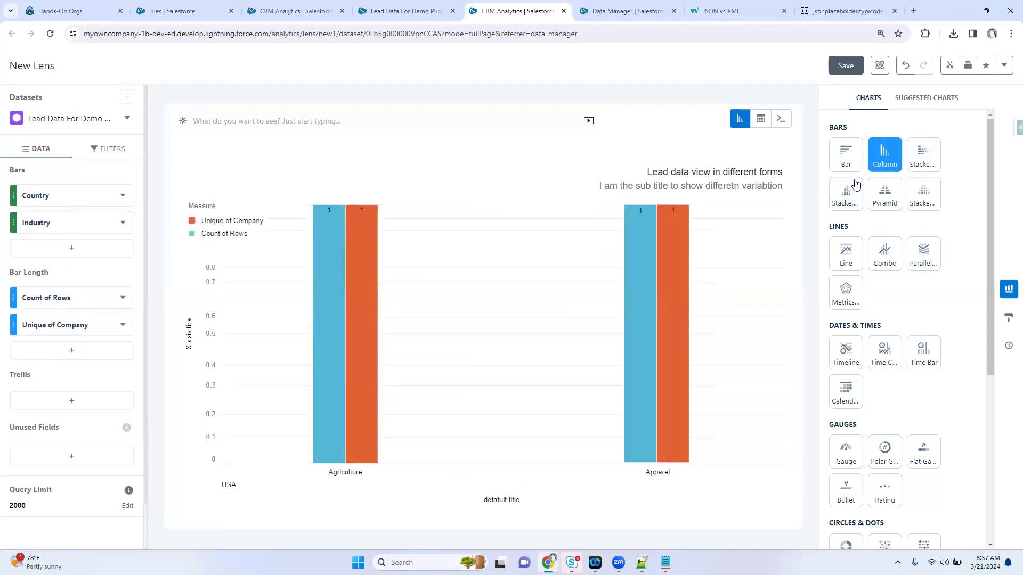
scroll(852, 351, down, 5)
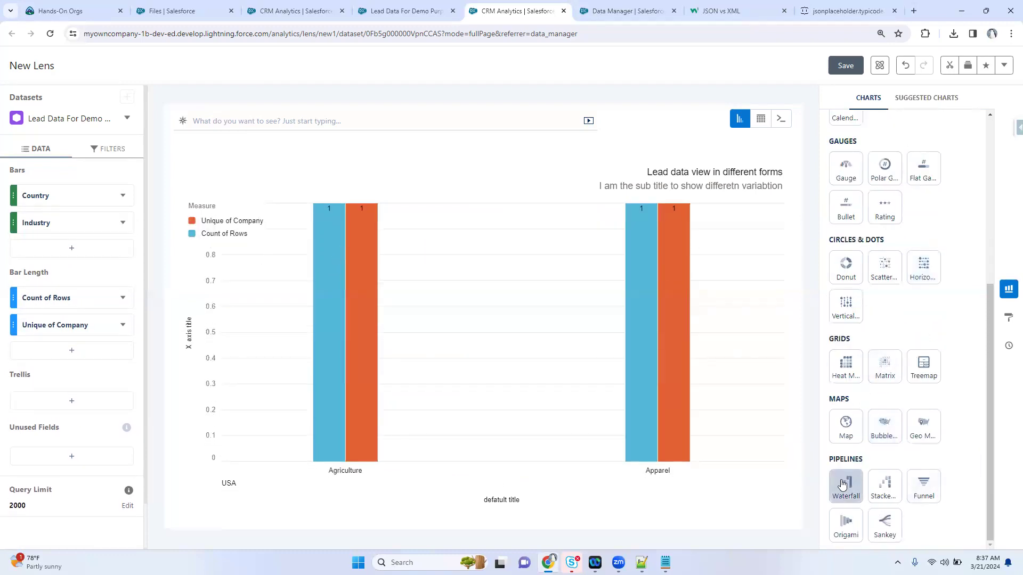
click(842, 483)
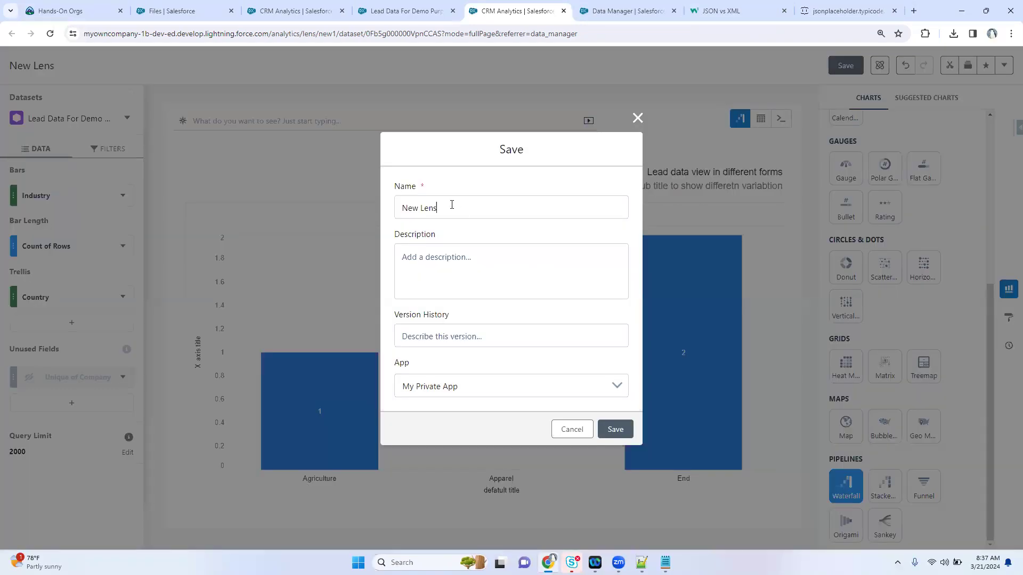
Step: Save the lens as "Lead Lens chart" in the Super Learning Team app
drag(451, 205, 391, 206)
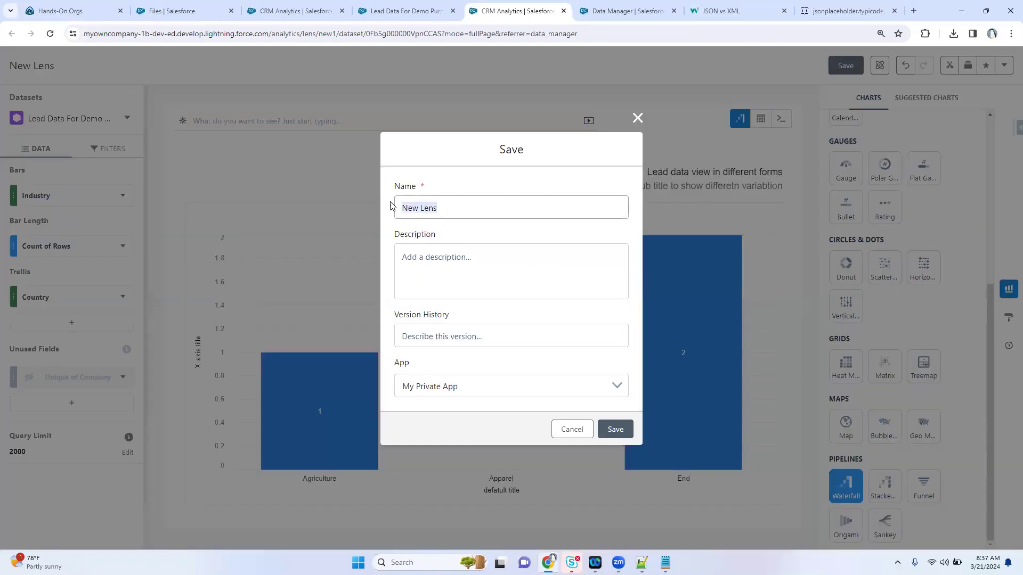
text(Lead)
click(456, 297)
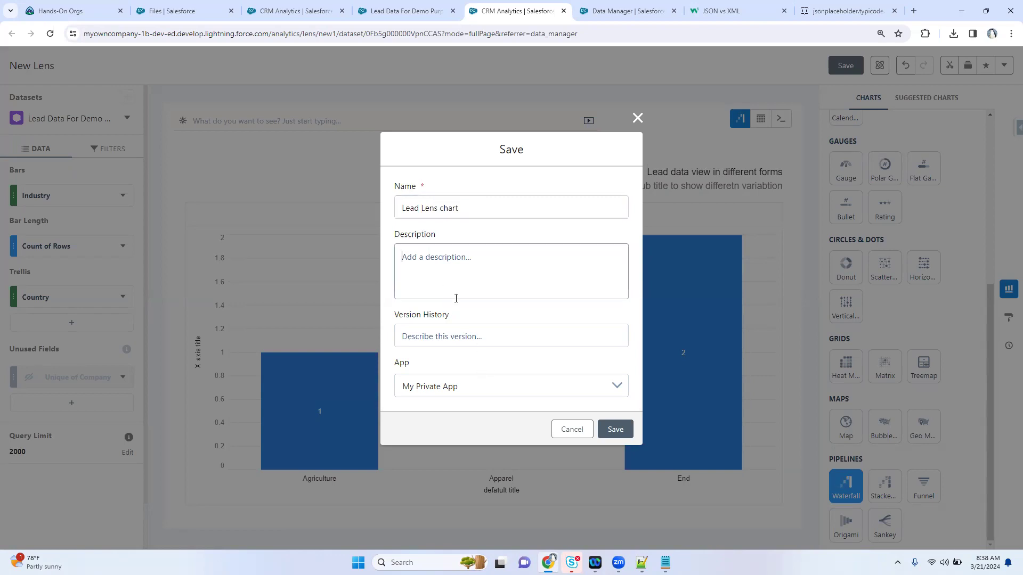
click(472, 391)
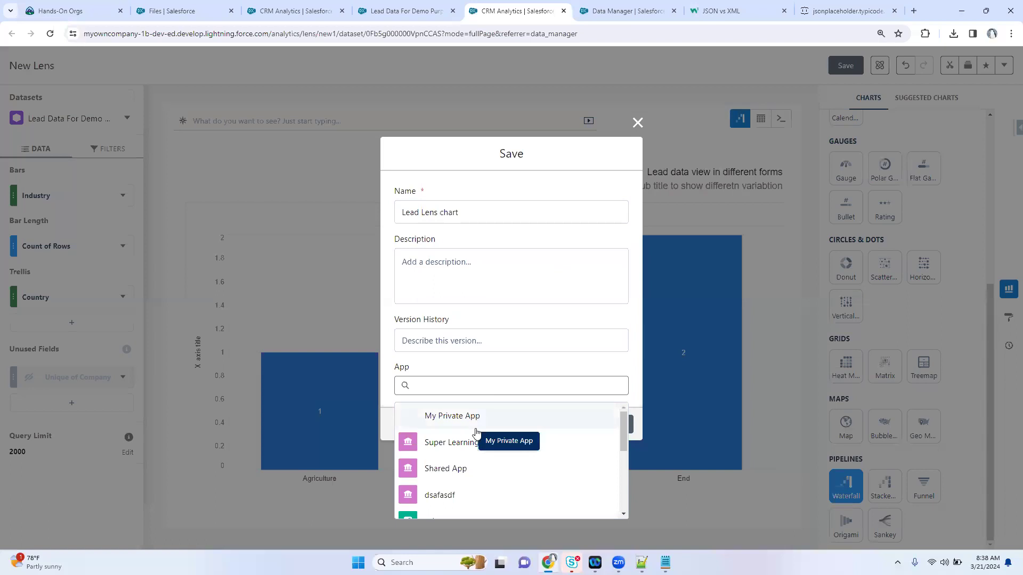
click(475, 447)
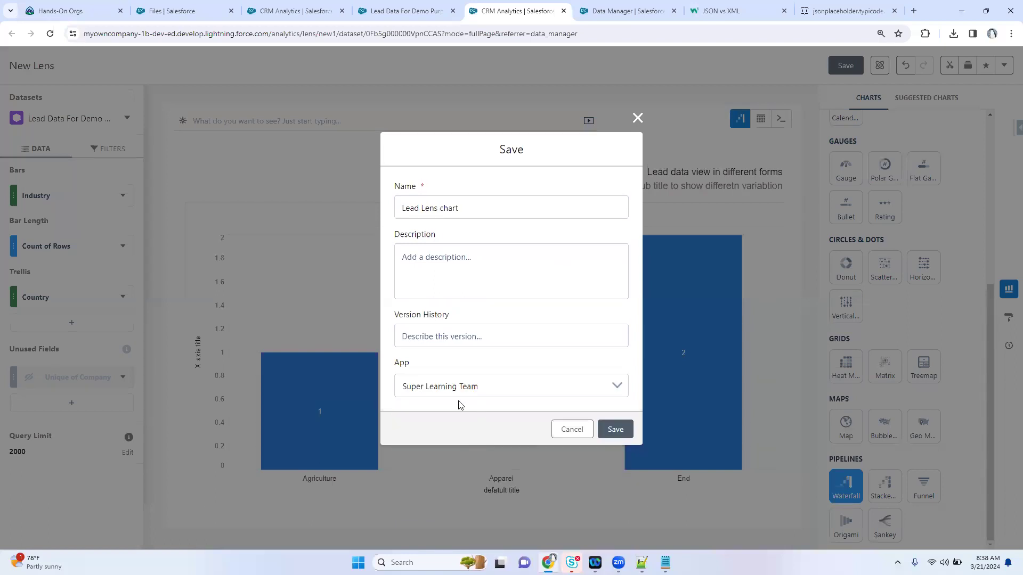
click(615, 429)
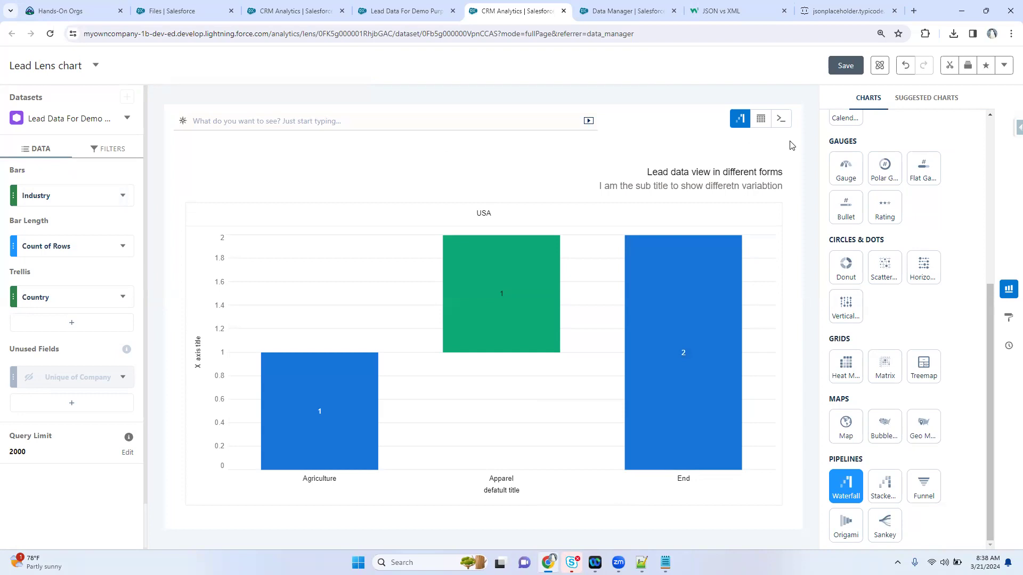
Step: View the lens's source data as a values table, check the other table types, and return to chart mode
scroll(849, 216, up, 5)
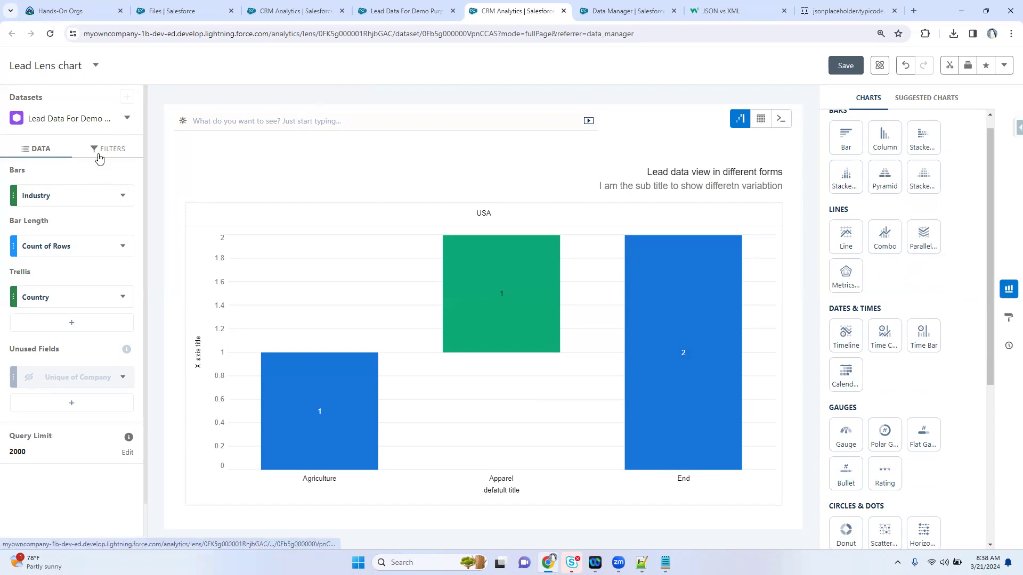
click(126, 120)
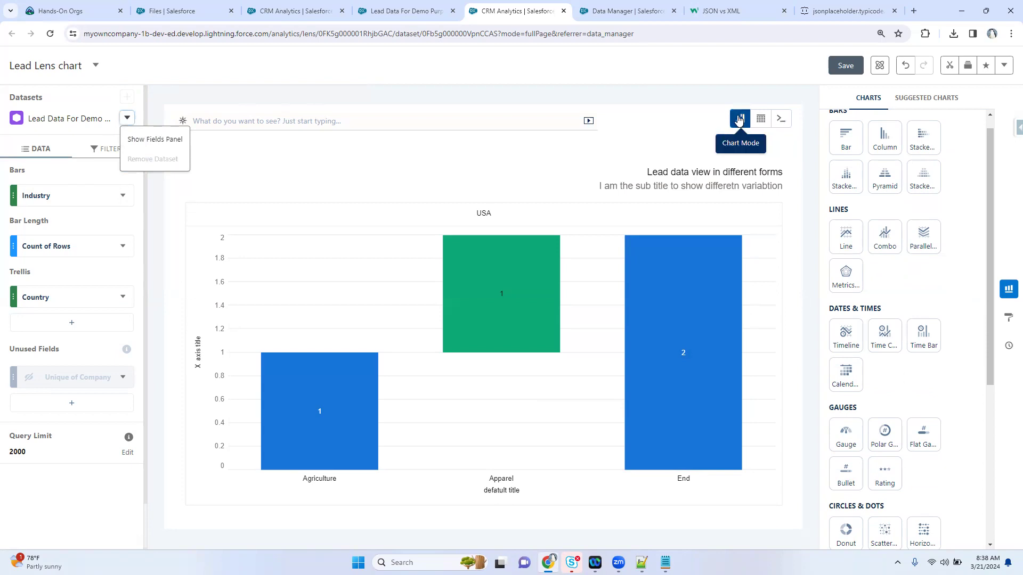
click(761, 119)
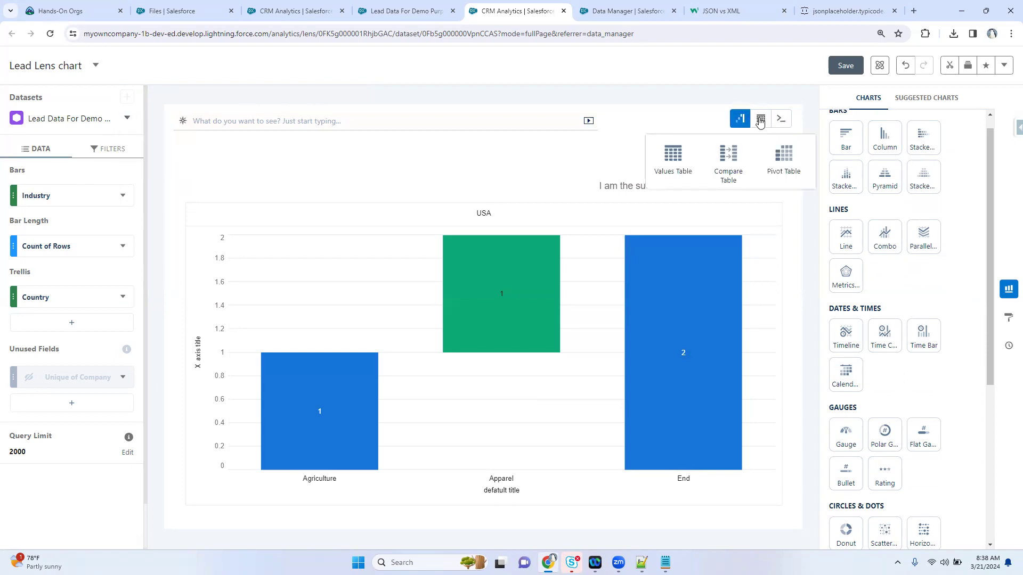
click(665, 165)
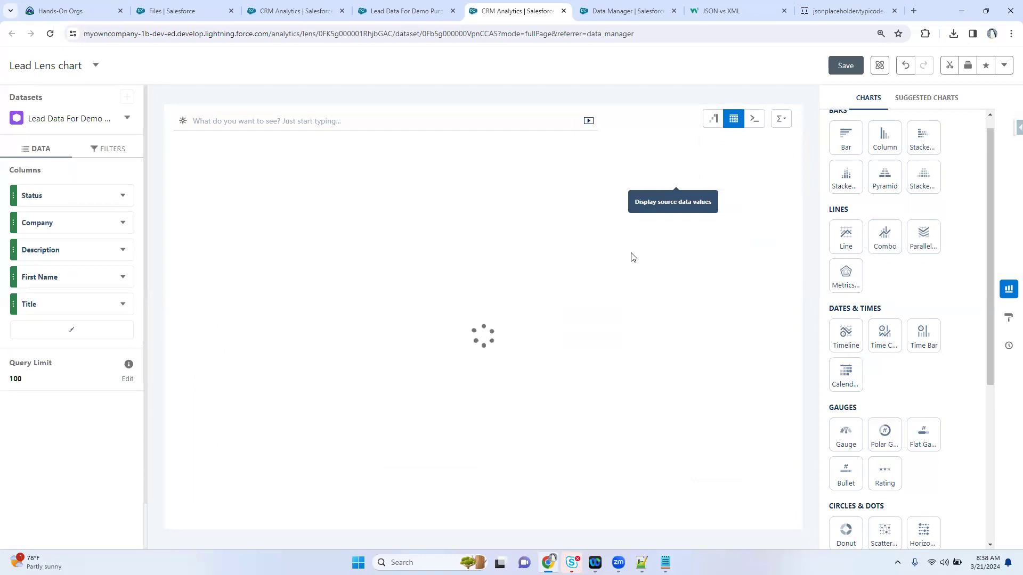
drag(624, 236, 633, 201)
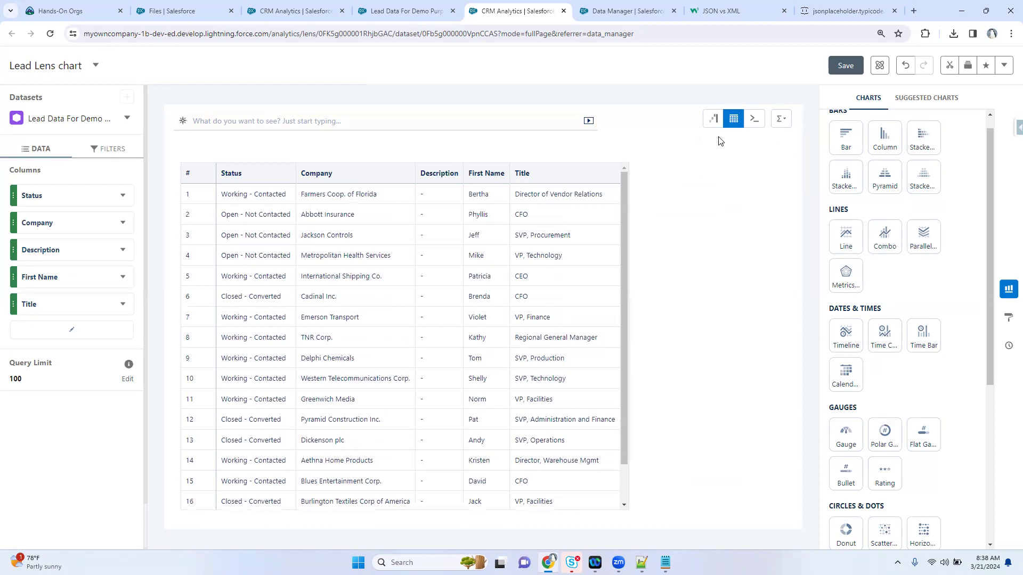
click(733, 118)
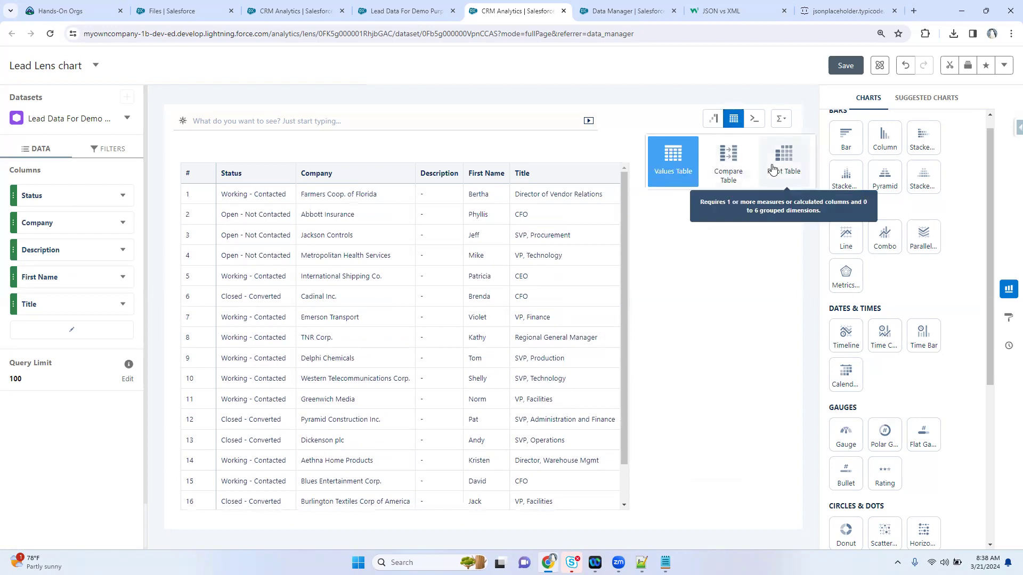
click(715, 119)
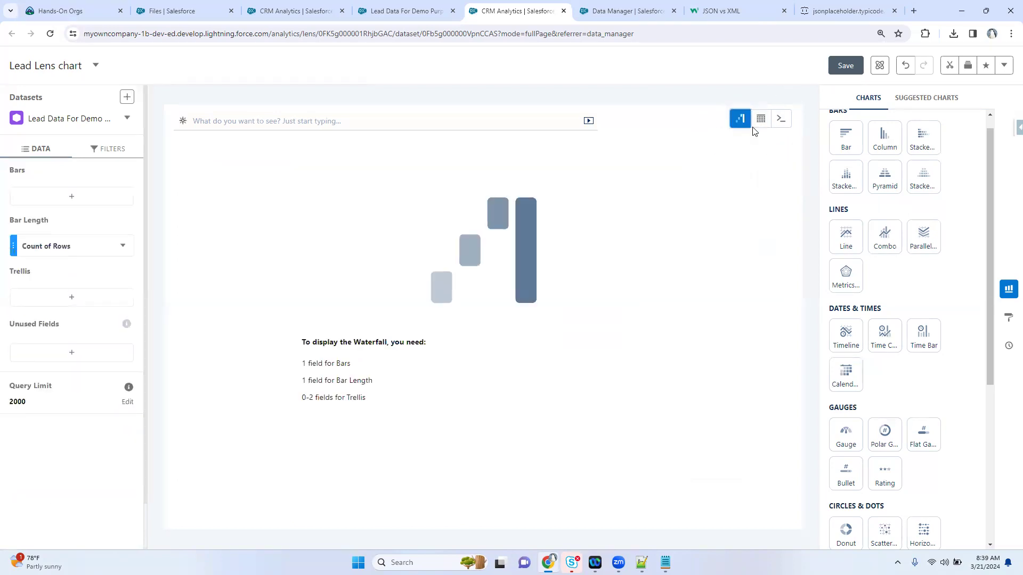
Step: Examine the lens query's load, group, foreach and limit statements in query mode, and check the option to switch to SQL without applying it
click(779, 126)
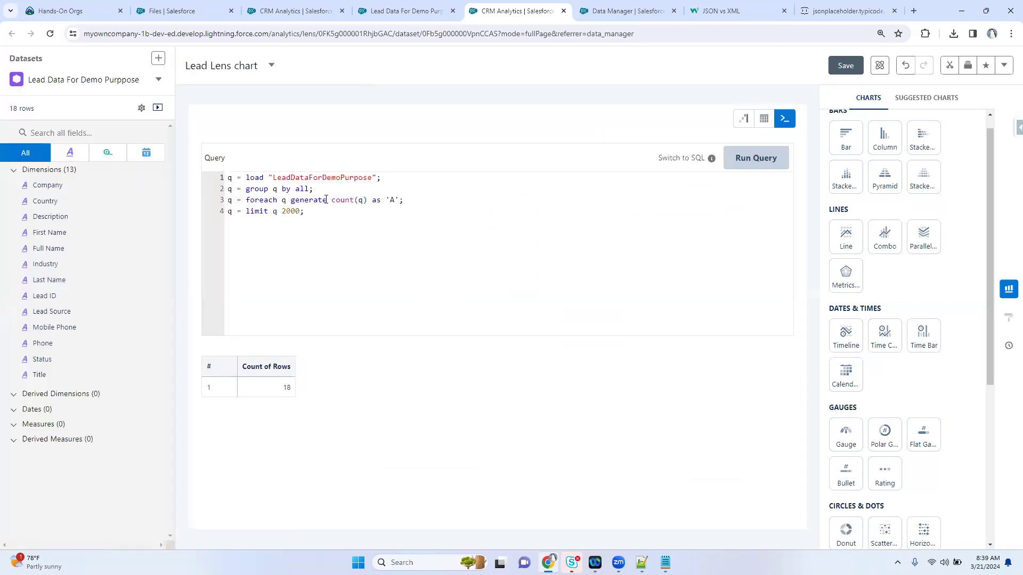
drag(365, 209, 197, 171)
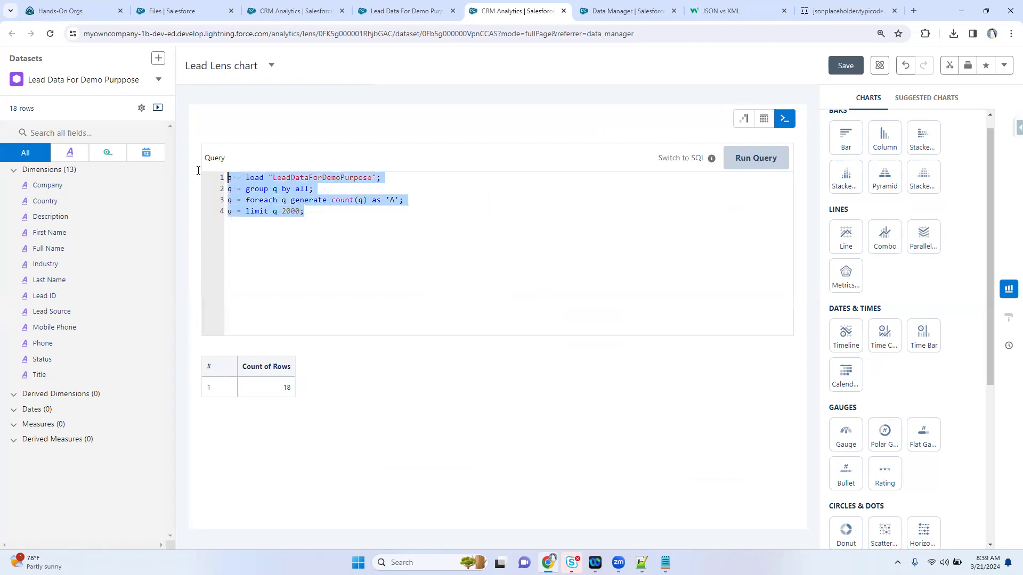
click(332, 227)
drag(244, 176, 368, 172)
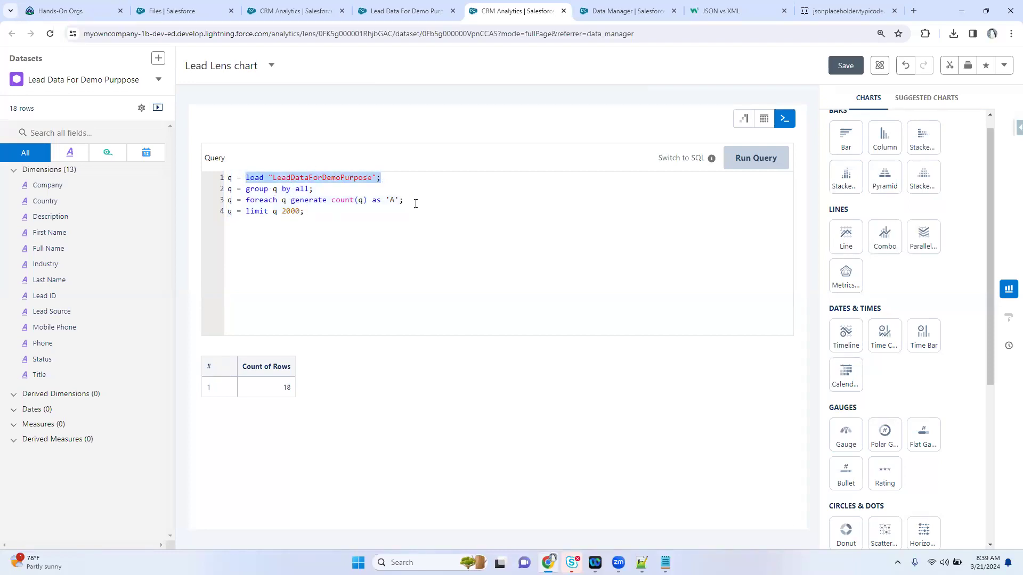
click(348, 222)
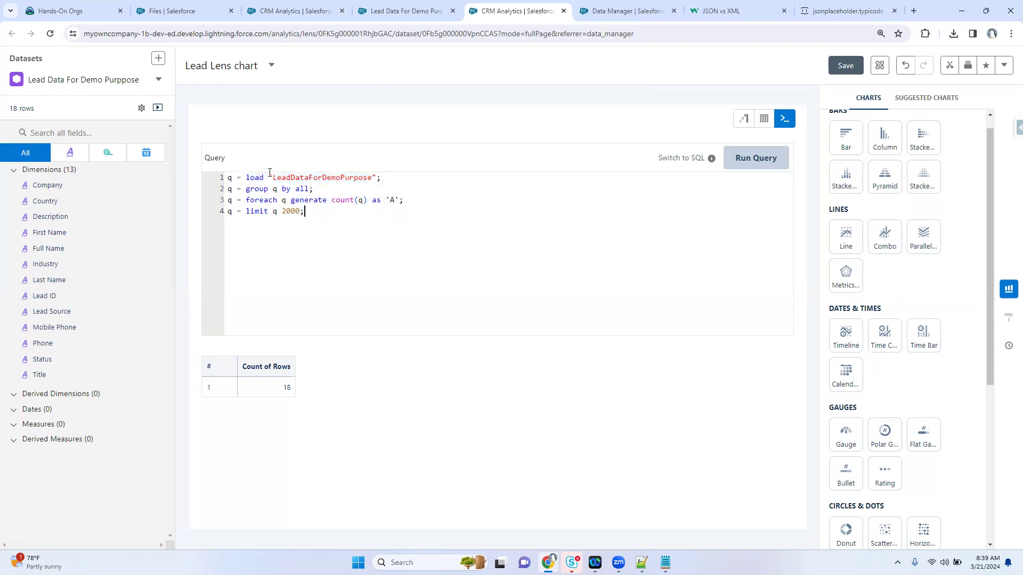
double_click(258, 201)
double_click(230, 178)
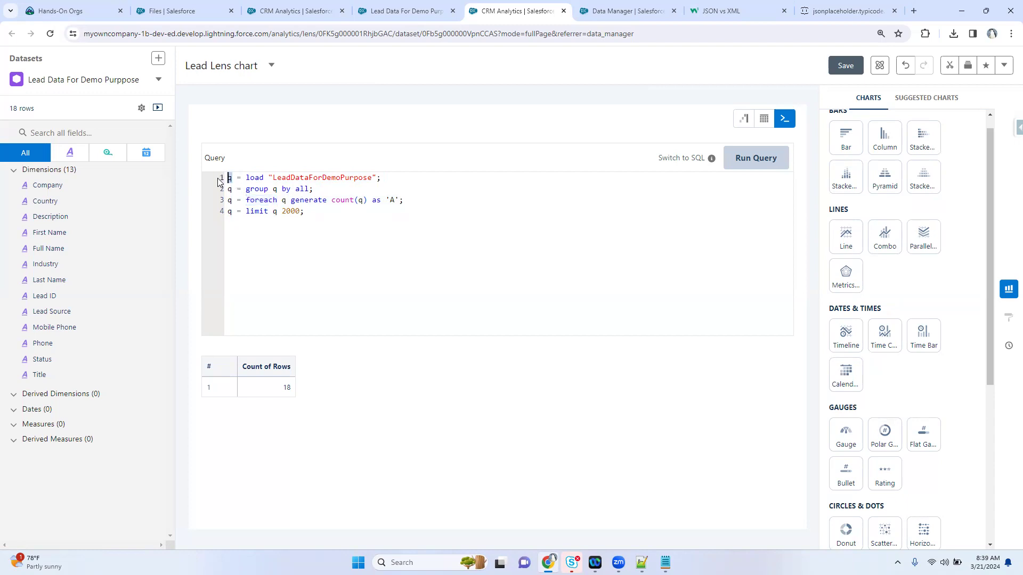
double_click(302, 179)
double_click(253, 177)
drag(313, 189, 241, 189)
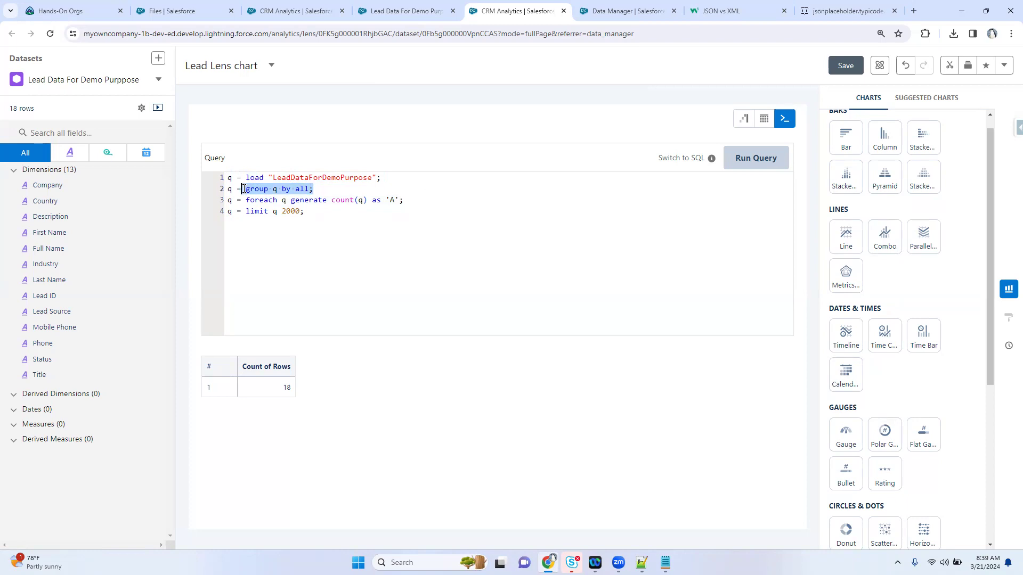
click(674, 158)
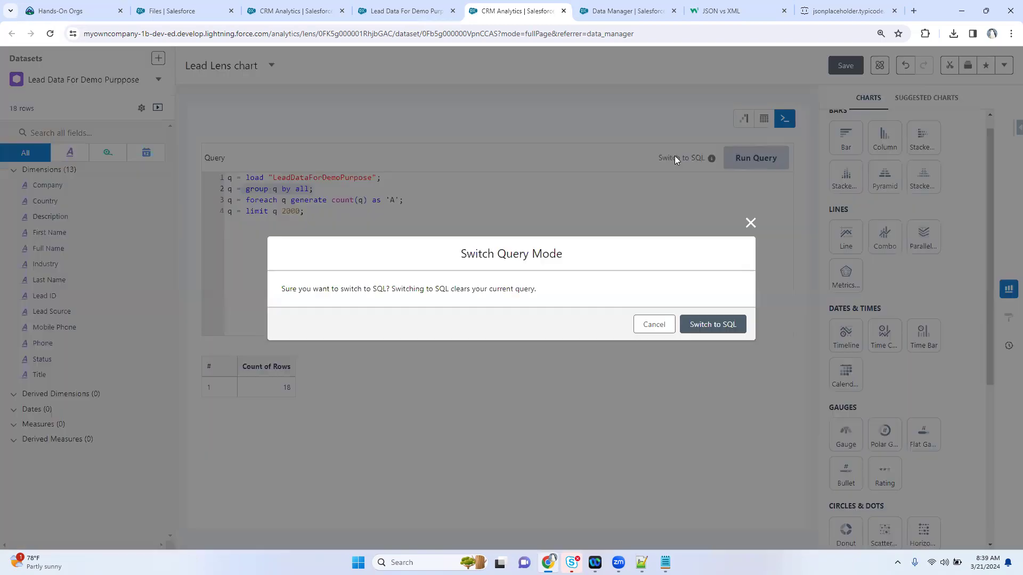
click(750, 223)
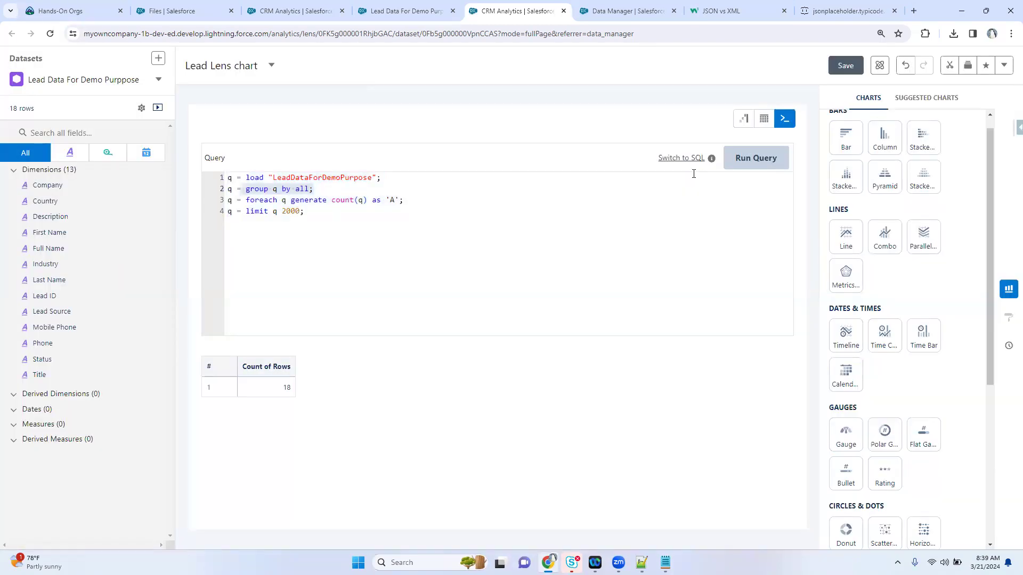